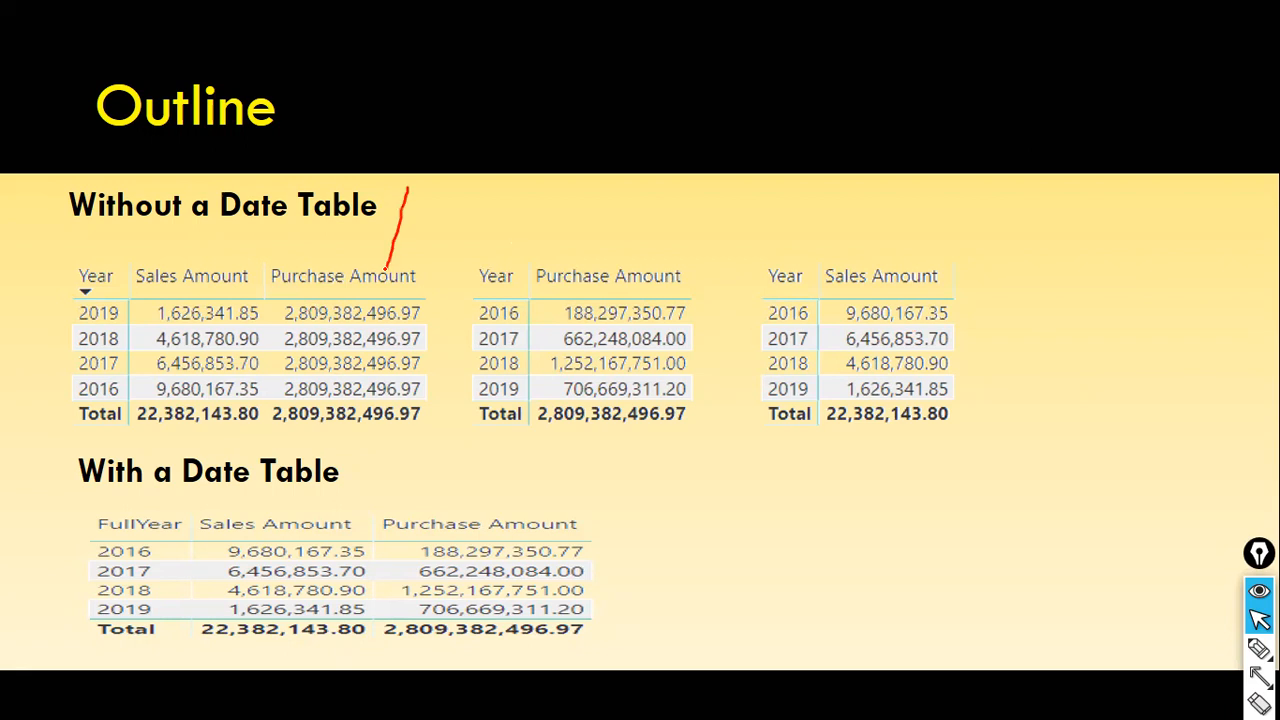
- Mark the Year, Sales Amount and Purchase Amount headings of the tables without a date table with red pen strokes
{"action": "left_click_drag", "start_coordinate": [107, 234], "coordinate": [104, 266]}
{"action": "left_click_drag", "start_coordinate": [373, 228], "coordinate": [377, 259]}
{"action": "mouse_move", "coordinate": [504, 242]}
{"action": "left_mouse_down"}
{"action": "mouse_move", "coordinate": [572, 241]}
{"action": "mouse_move", "coordinate": [590, 263]}
{"action": "left_mouse_up"}
{"action": "mouse_move", "coordinate": [126, 271]}
{"action": "left_mouse_down"}
{"action": "mouse_move", "coordinate": [186, 236]}
{"action": "mouse_move", "coordinate": [205, 268]}
{"action": "left_mouse_up"}
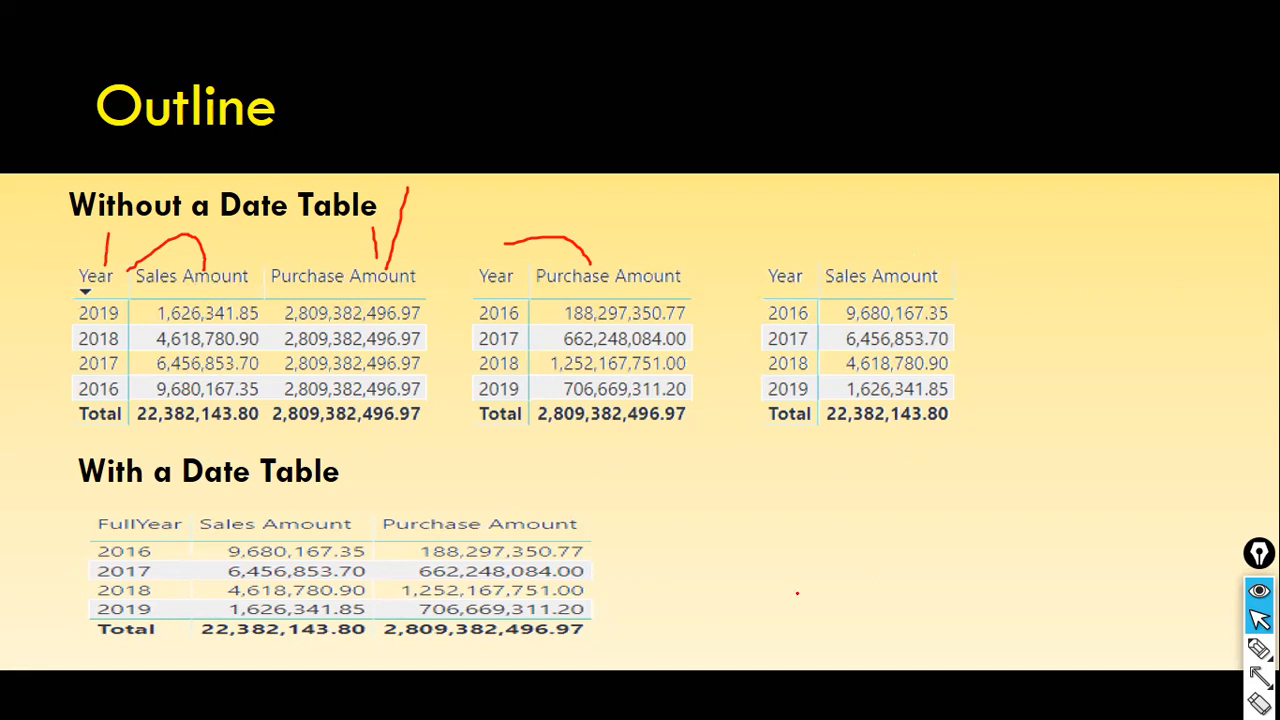
- Go through the slides on the DAX date table, relationships, days in year and MTD/QTD/YTD up to Cumulative Total
{"action": "key", "text": "Right"}
{"action": "key", "text": "Left"}
{"action": "key", "text": "Right"}
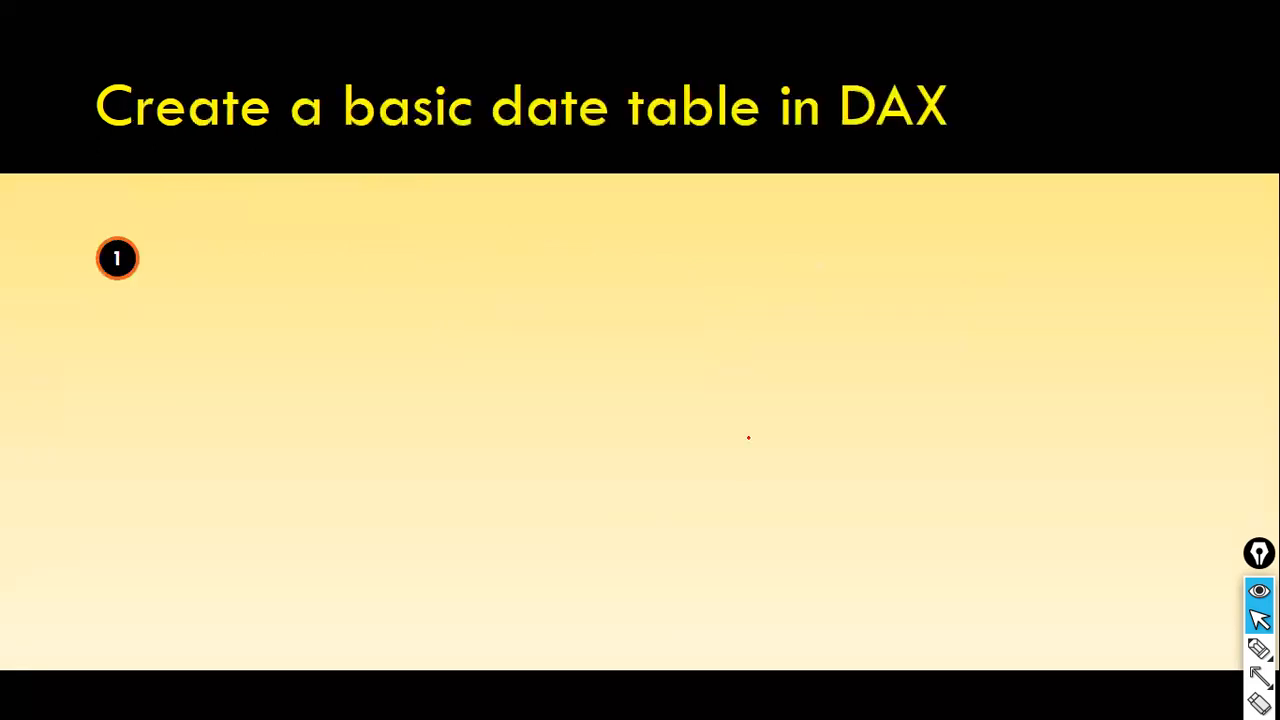
{"action": "key", "text": "Right"}
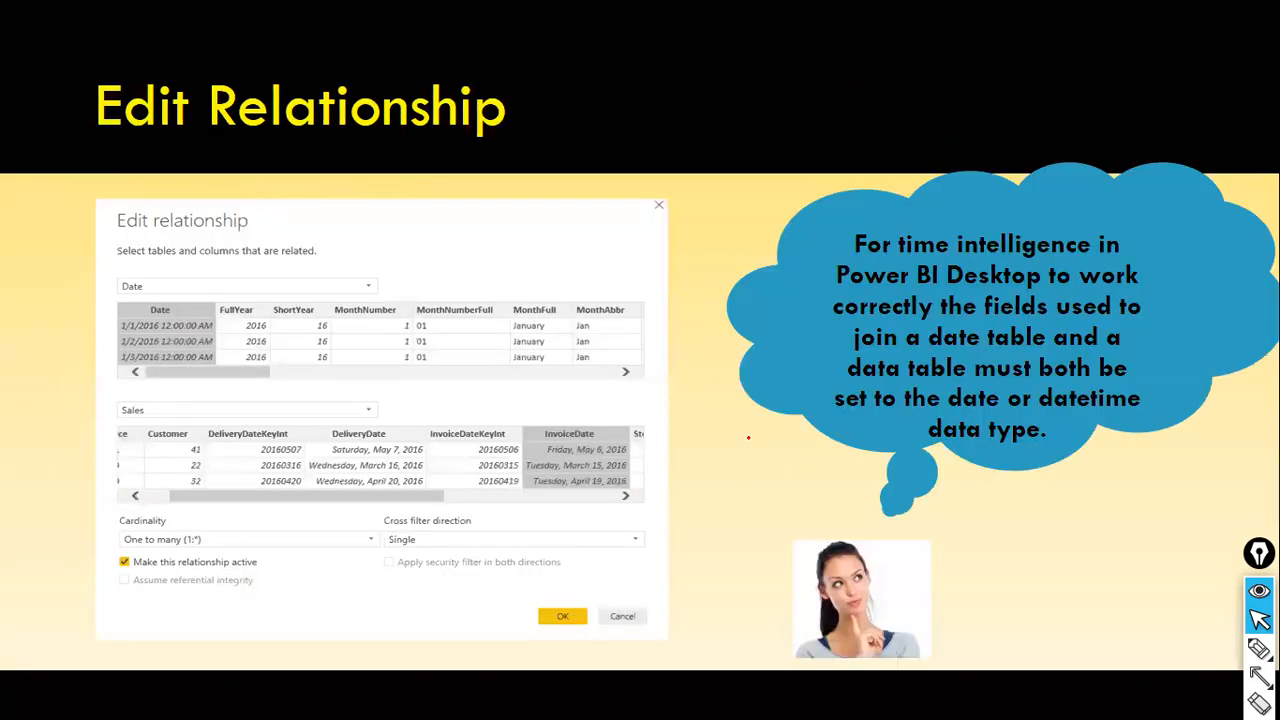
{"action": "key", "text": "Left"}
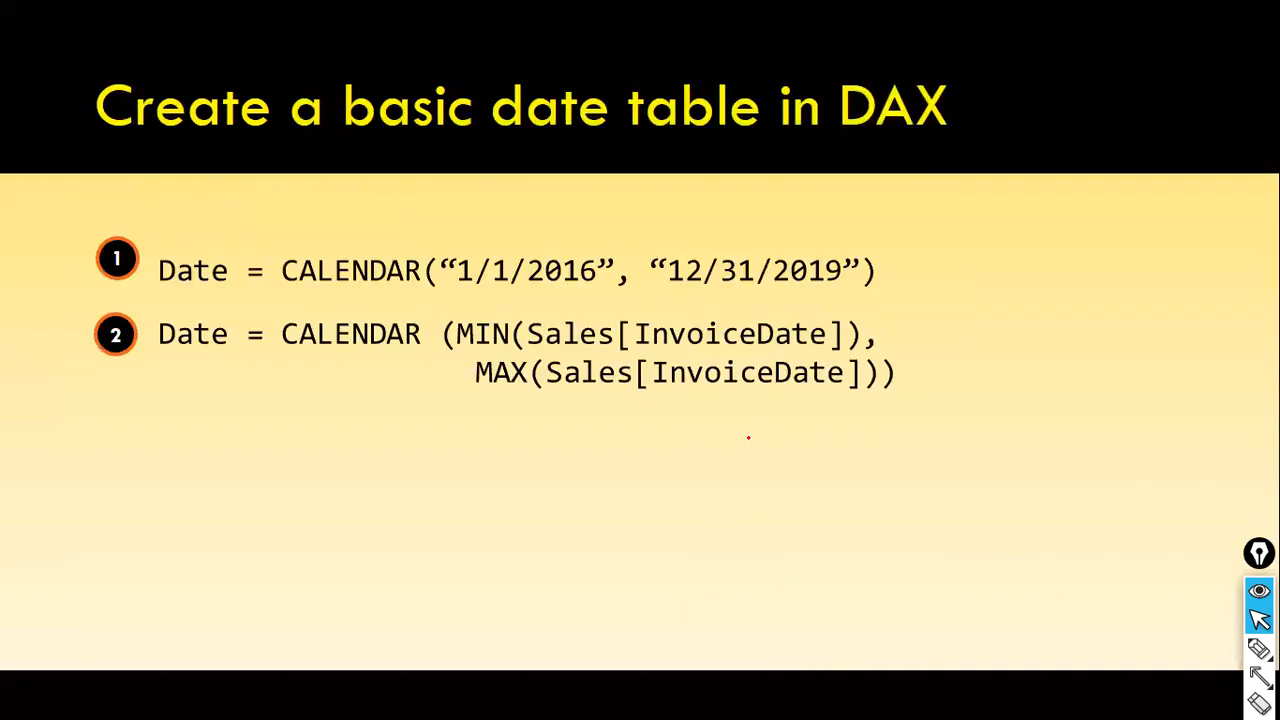
{"action": "key", "text": "Right"}
{"action": "key", "text": "Right"}
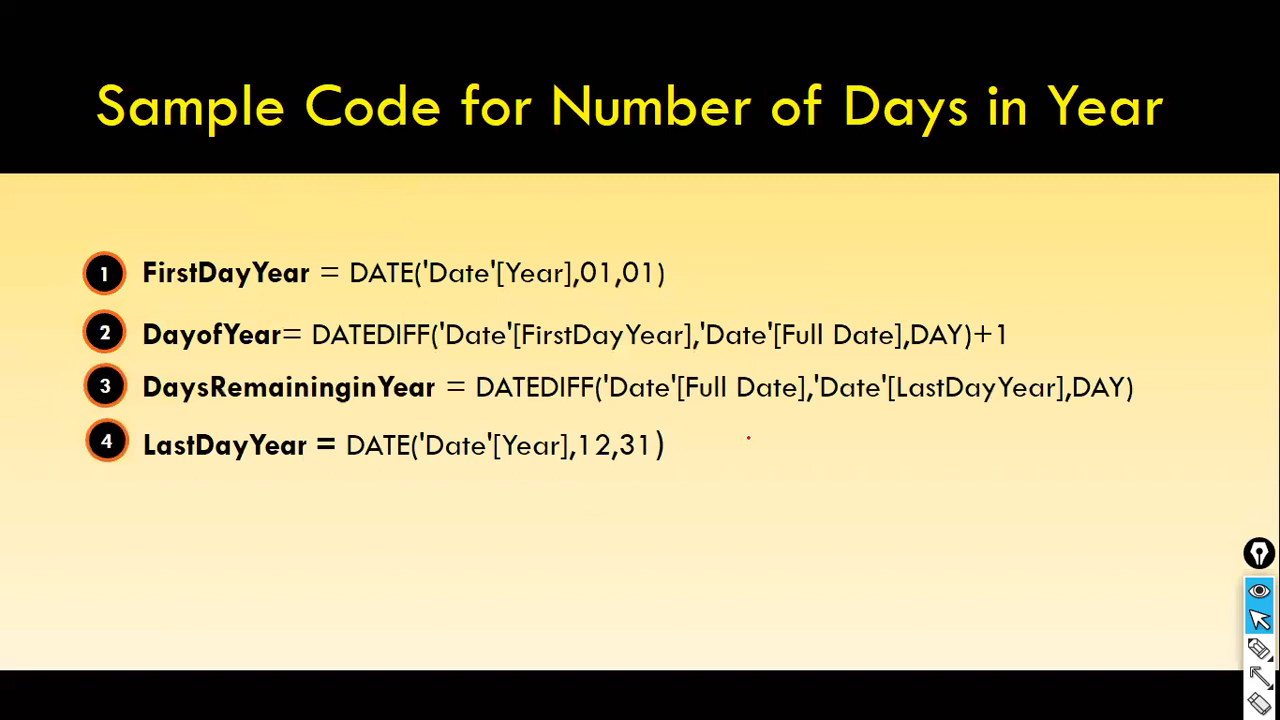
{"action": "key", "text": "Right"}
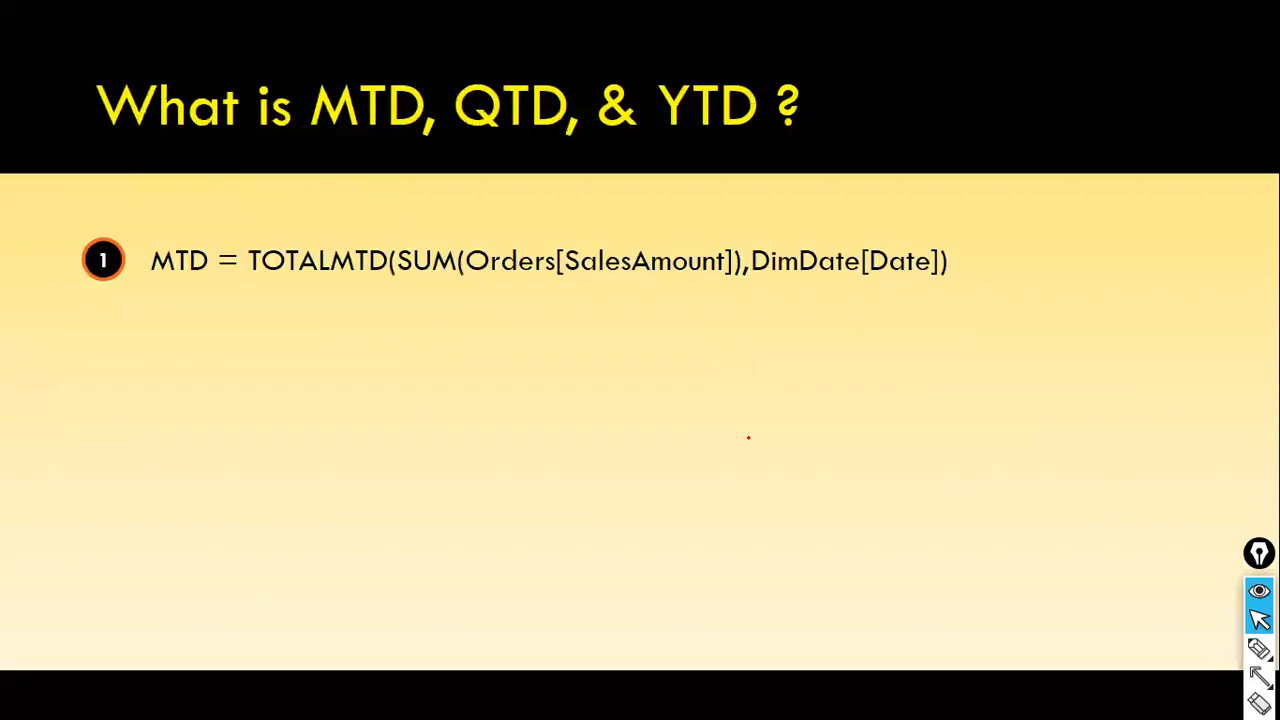
{"action": "key", "text": "Right"}
{"action": "key", "text": "Right"}
{"action": "key", "text": "Left"}
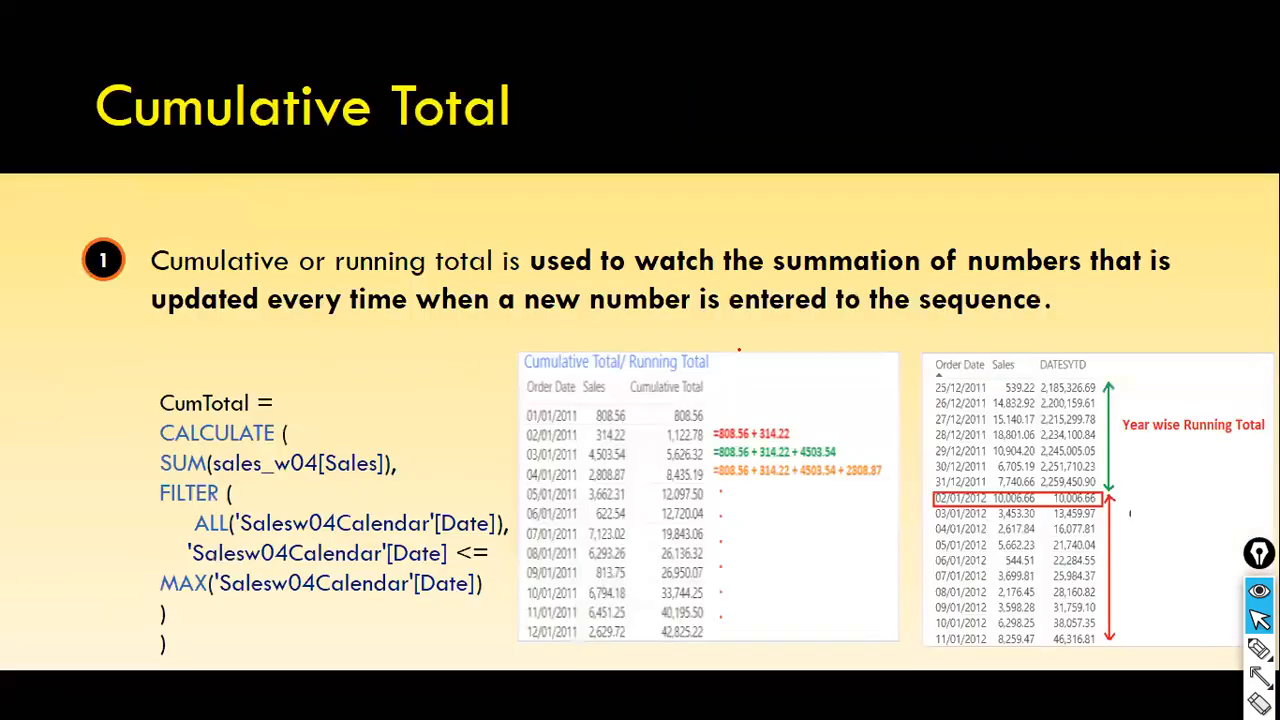
- Switch to the Corrected_MTD_QTD_YTD_TimeIntelligence report in Power BI Desktop
{"action": "key", "text": "alt+Tab"}
{"action": "key", "text": "alt+Tab"}
{"action": "key", "text": "alt+Tab"}
{"action": "key", "text": "alt+Tab"}
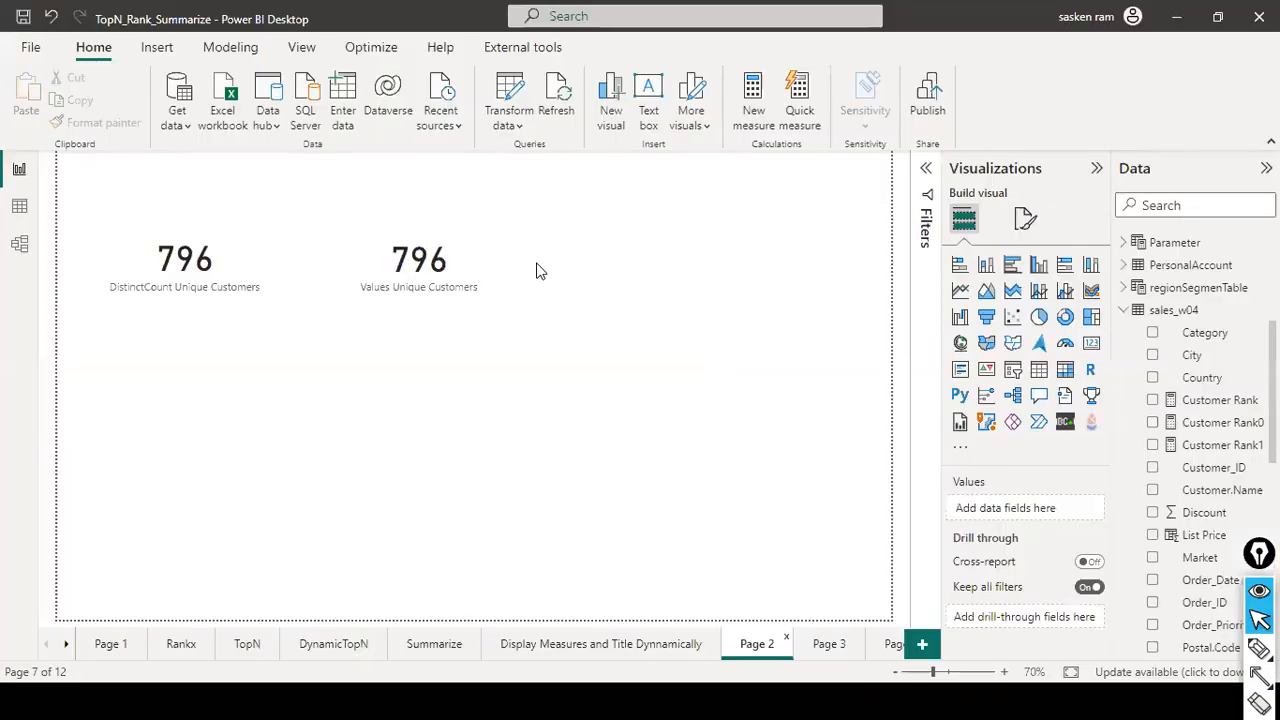
{"action": "key", "text": "alt+Tab"}
{"action": "key", "text": "alt+Tab"}
{"action": "key", "text": "alt+Tab"}
{"action": "key", "text": "alt+Tab"}
{"action": "key", "text": "alt+Tab"}
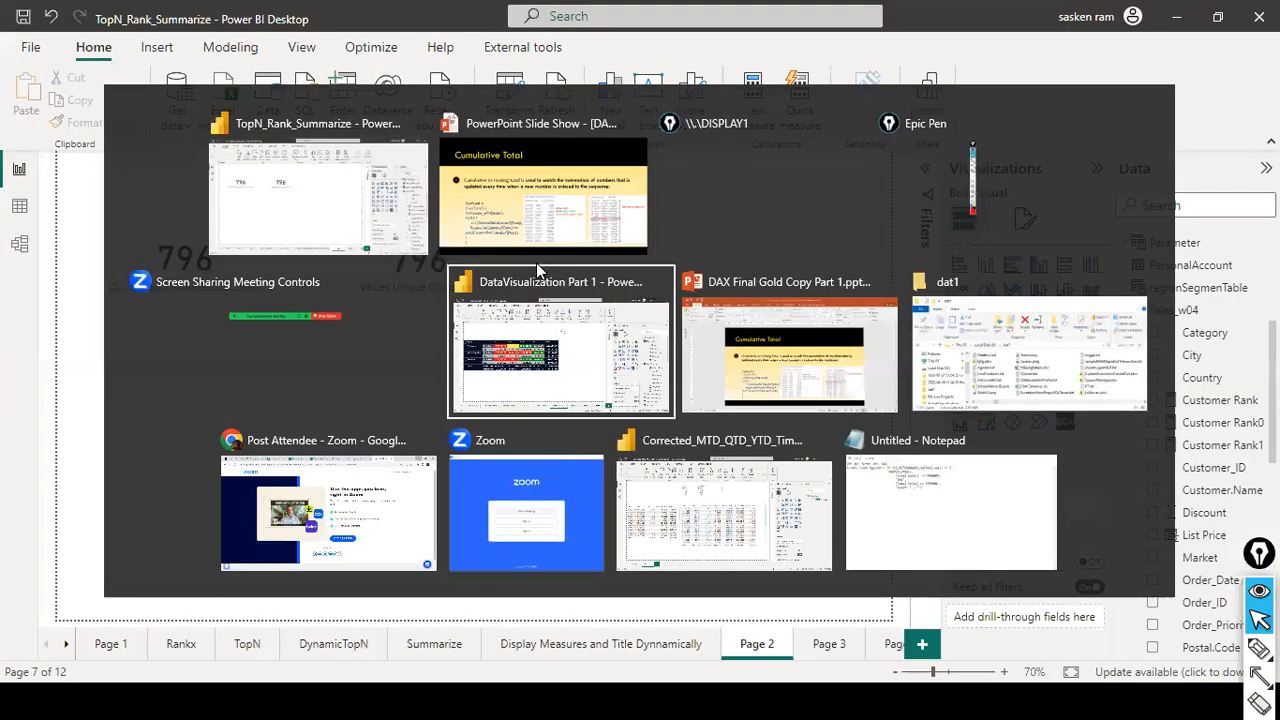
{"action": "key", "text": "alt+Tab"}
{"action": "key", "text": "alt+Tab"}
{"action": "key", "text": "alt+Tab"}
{"action": "key", "text": "alt+Tab"}
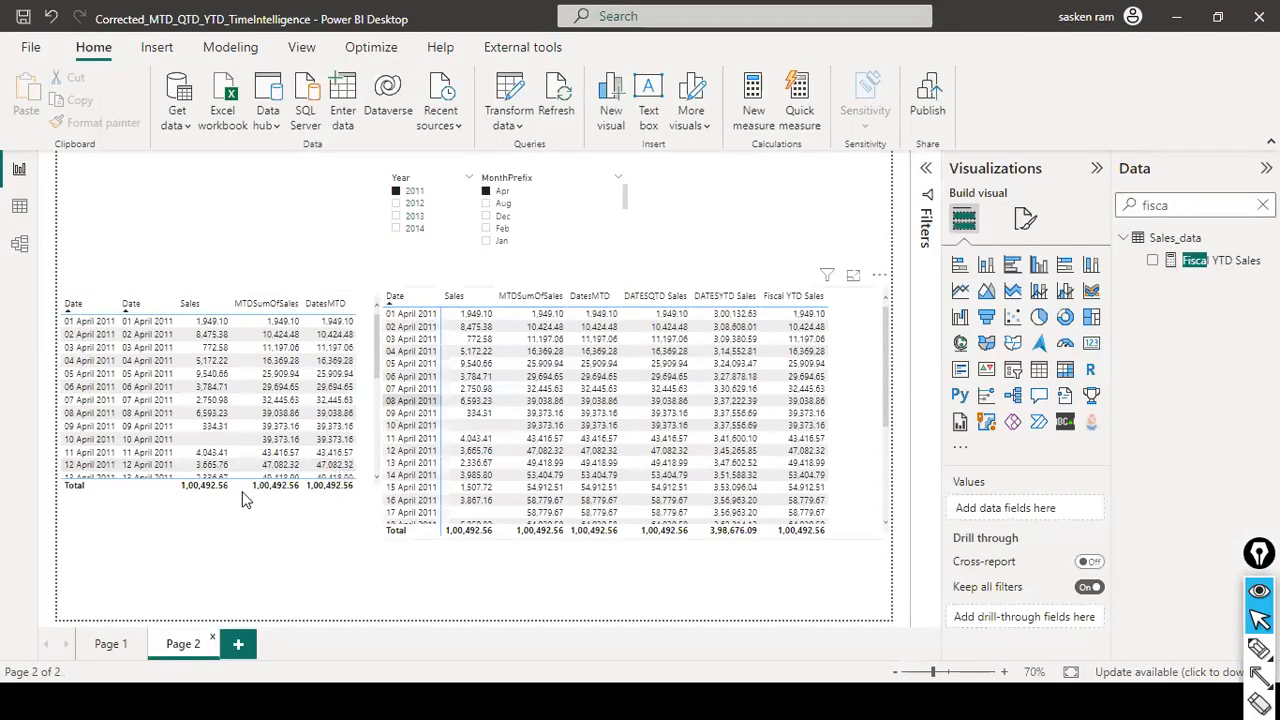
- Select the table with the two Date columns and annotate it with a red arrow pointing to its column fields
{"action": "left_click", "coordinate": [370, 480]}
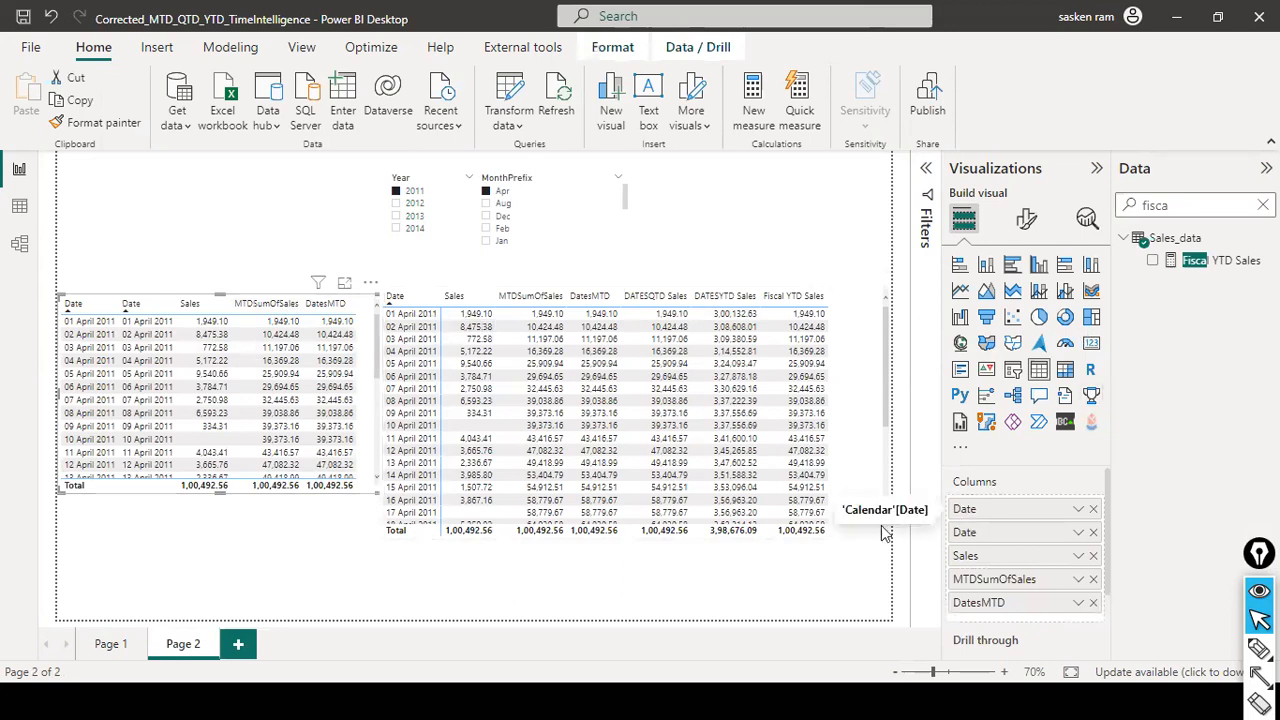
{"action": "key", "text": "ctrl+shift+a"}
{"action": "mouse_move", "coordinate": [378, 482]}
{"action": "left_mouse_down"}
{"action": "mouse_move", "coordinate": [640, 533]}
{"action": "mouse_move", "coordinate": [935, 499]}
{"action": "left_mouse_up"}
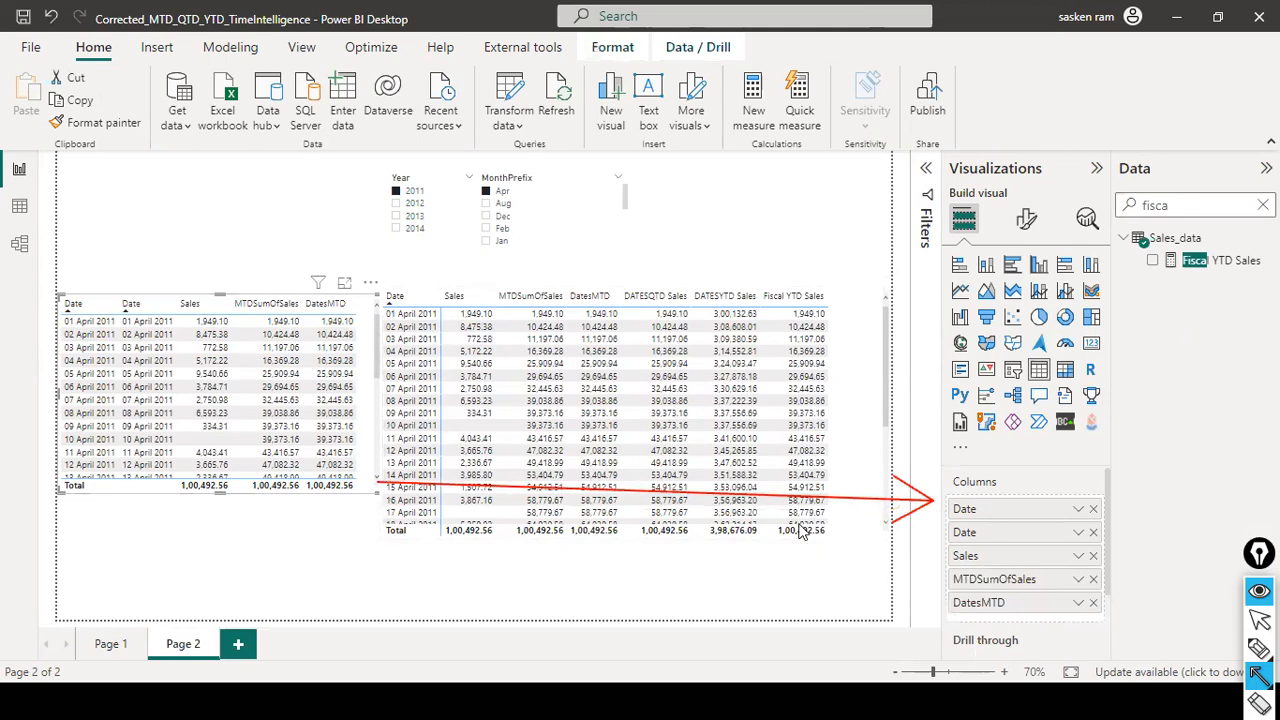
{"action": "left_click", "coordinate": [1259, 620]}
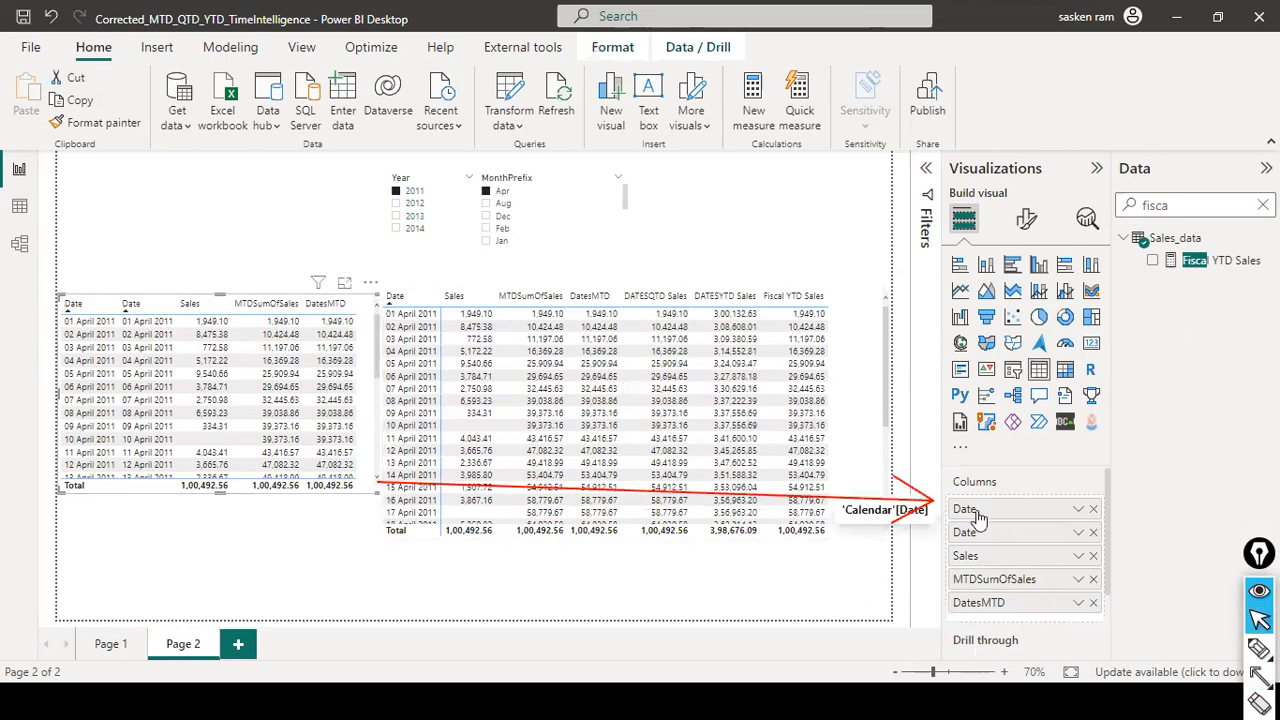
- Remove the two Date fields from the selected table's columns and dismiss the rendering error
{"action": "left_click", "coordinate": [1093, 533]}
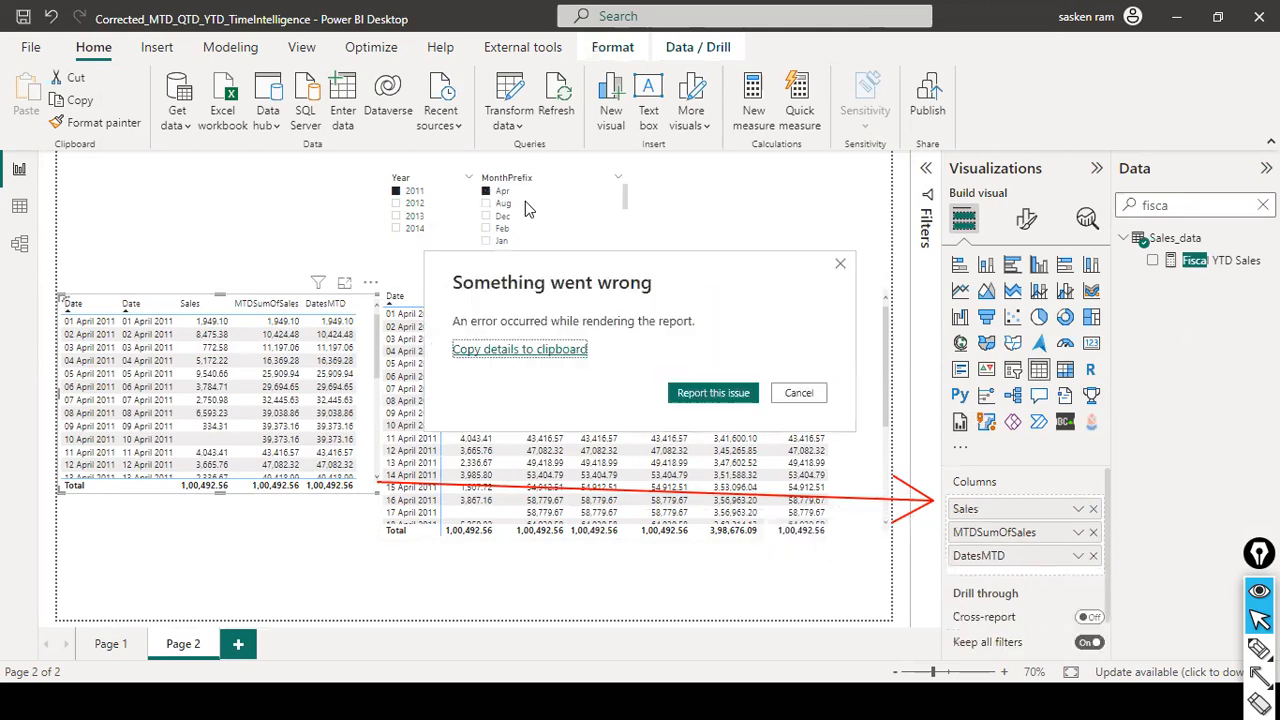
{"action": "left_click", "coordinate": [798, 393]}
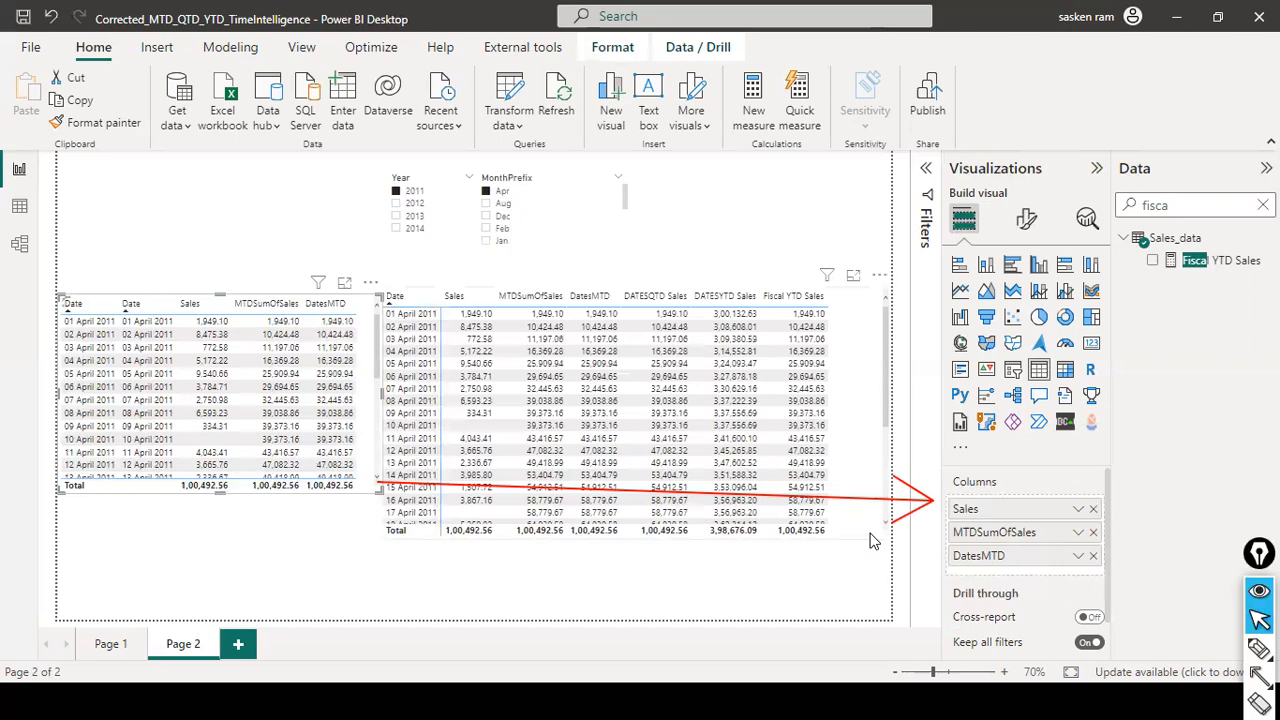
- Switch to the TopN_Rank_Summarize report and close it without saving changes
{"action": "key", "text": "alt+Tab"}
{"action": "key", "text": "Tab"}
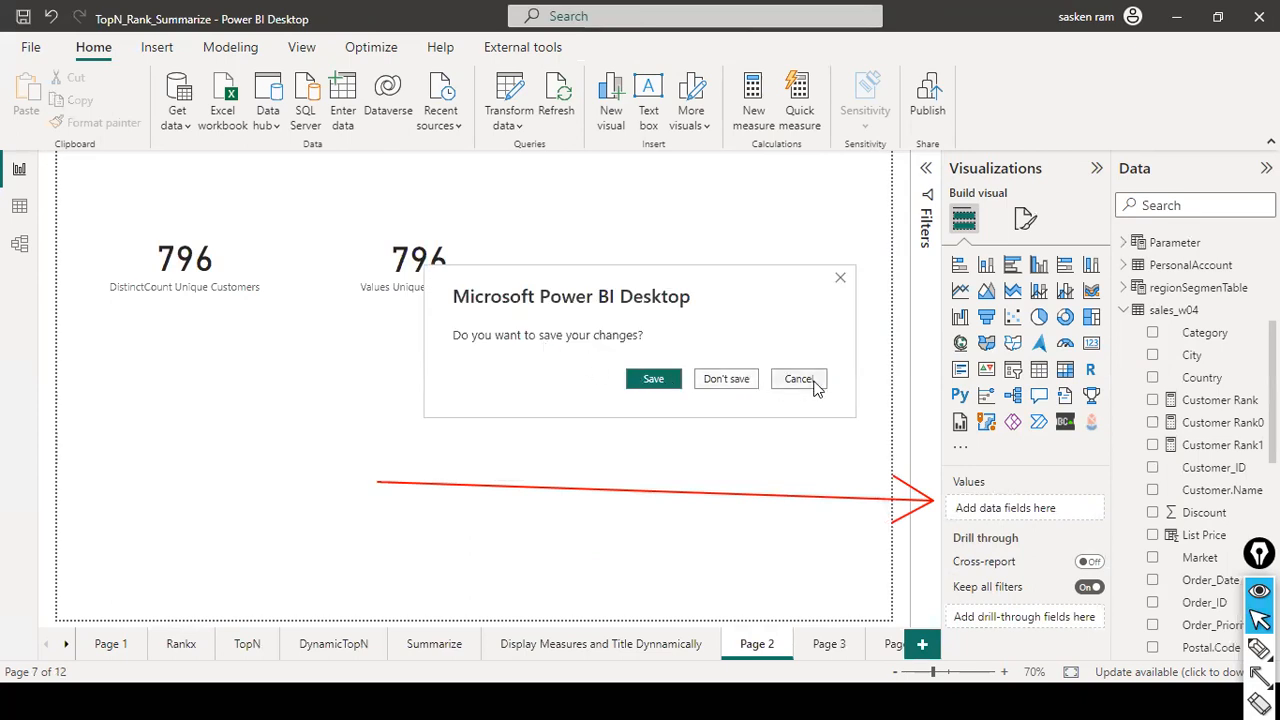
{"action": "left_click", "coordinate": [727, 386]}
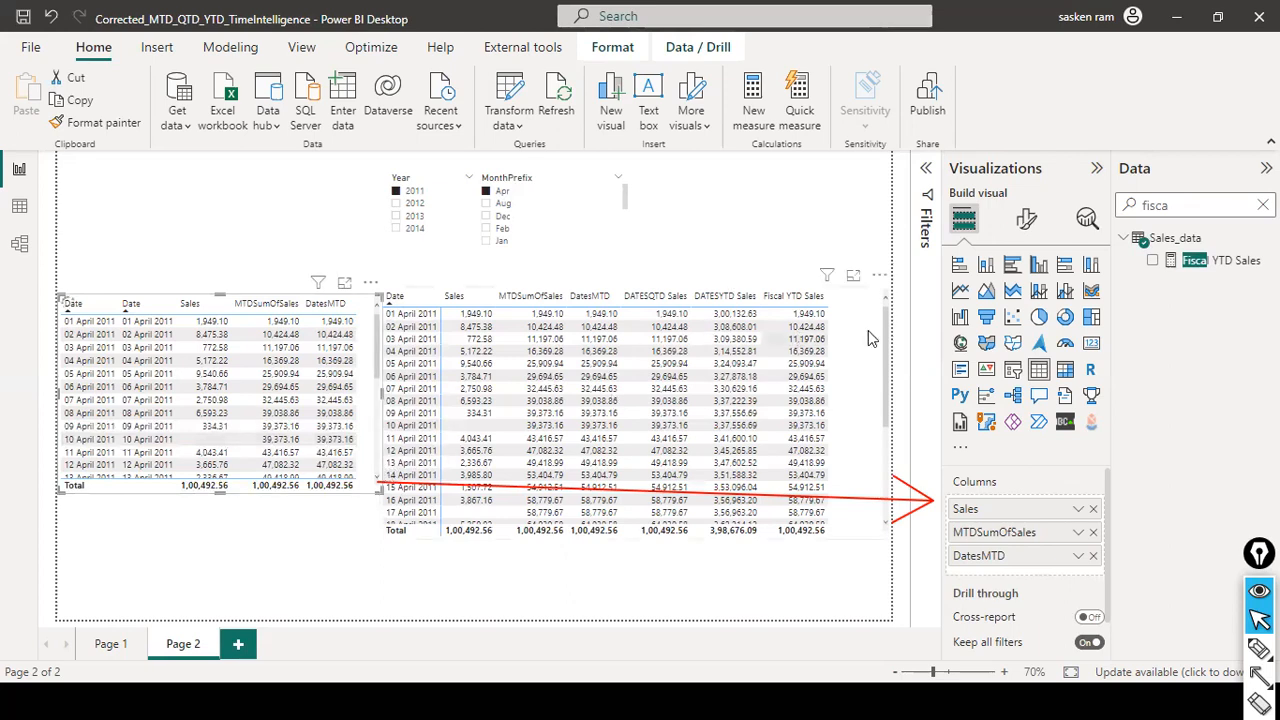
- Narrow the matrix that contains Fiscal YTD Sales by moving its edge away from the neighbouring table, then deselect it
{"action": "left_click", "coordinate": [722, 424]}
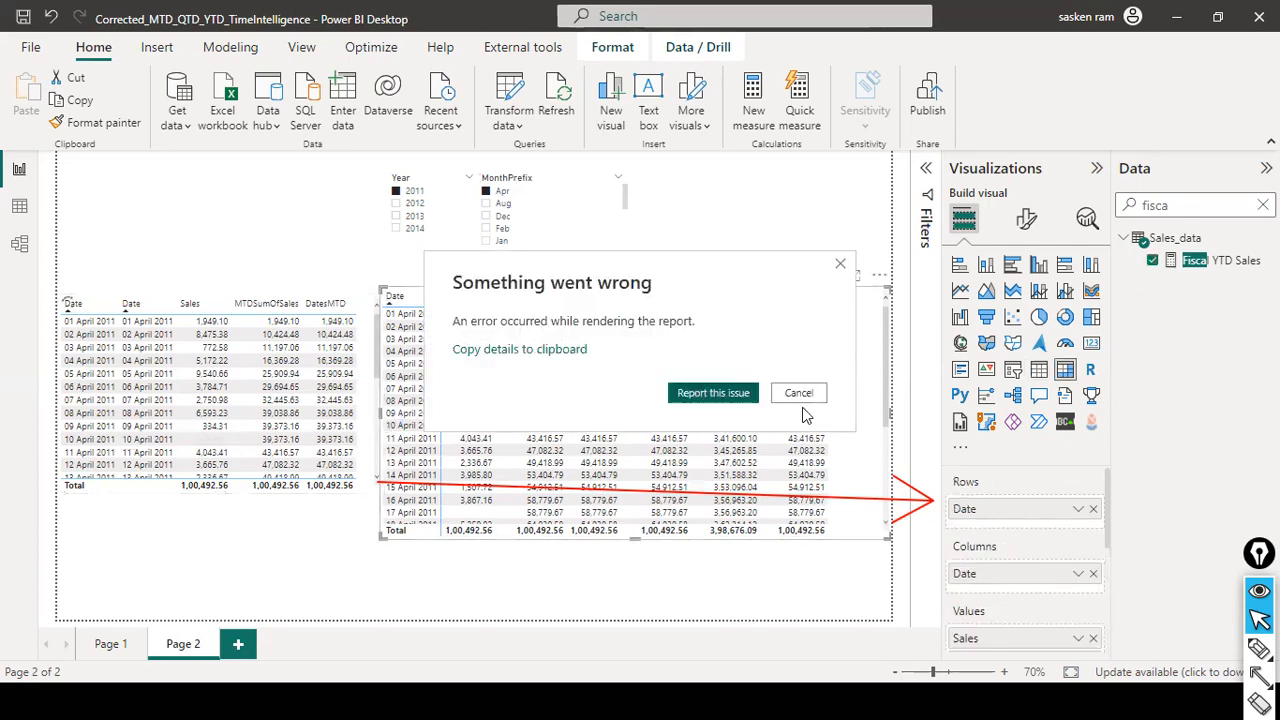
{"action": "left_click", "coordinate": [800, 394]}
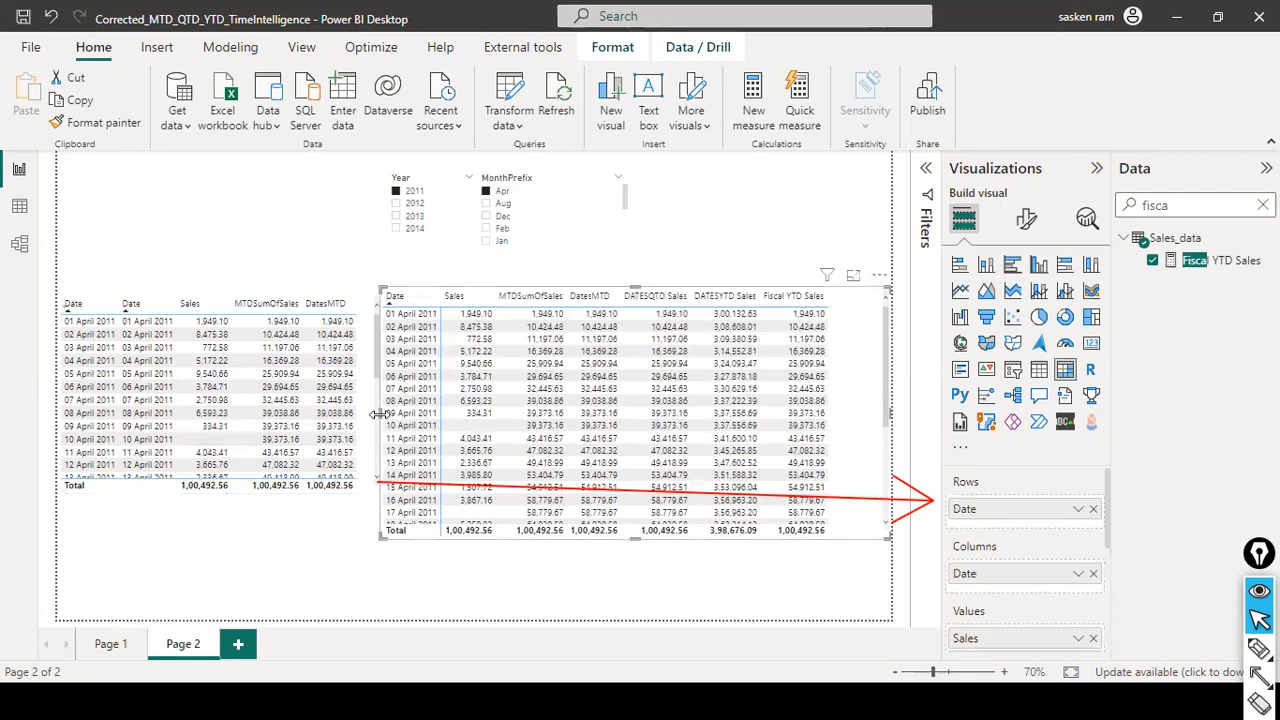
{"action": "left_click_drag", "start_coordinate": [381, 413], "coordinate": [426, 407]}
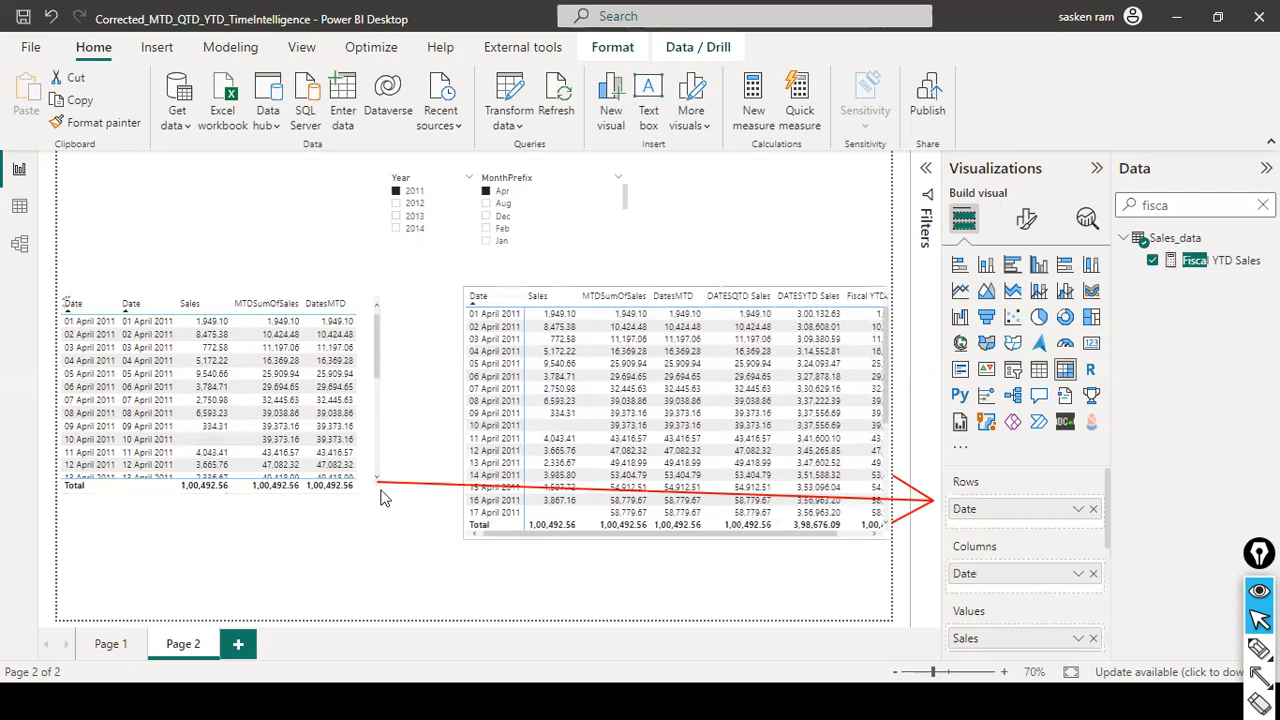
{"action": "left_click", "coordinate": [319, 539]}
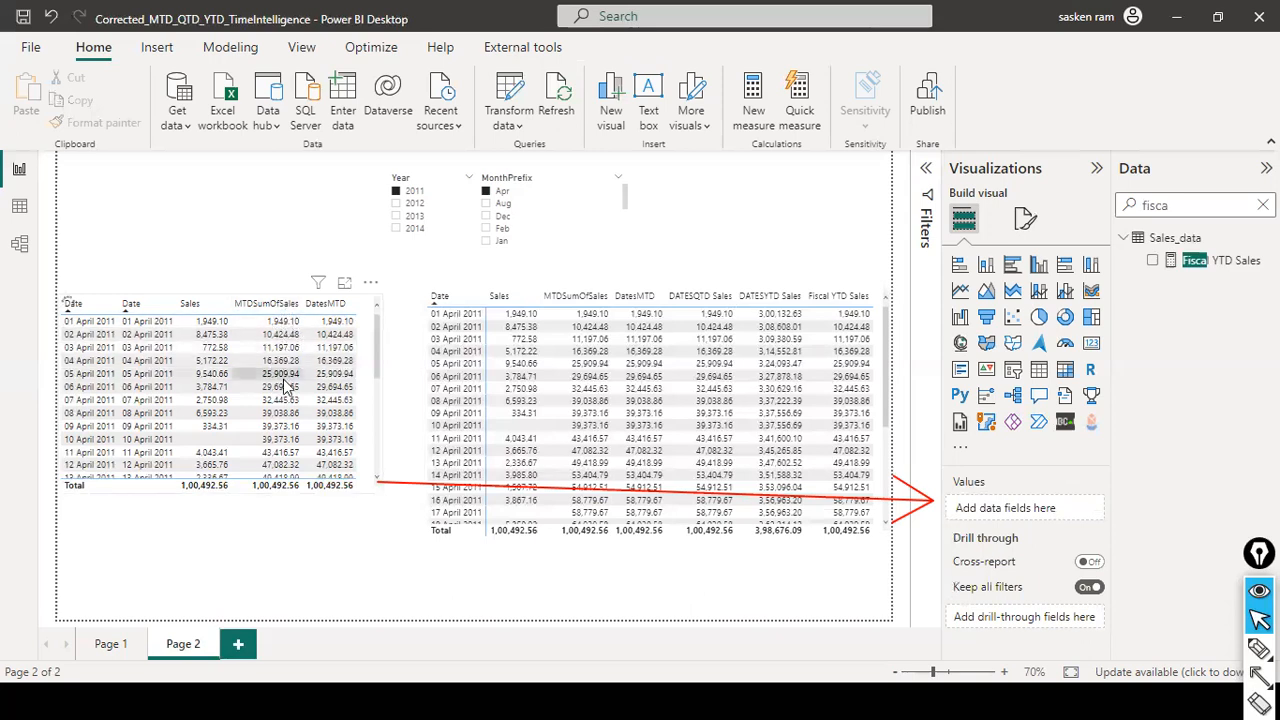
- Filter the report to May in the MonthPrefix slicer and send the rendering error report with all details included
{"action": "scroll", "coordinate": [283, 394], "scroll_direction": "down", "scroll_amount": 1}
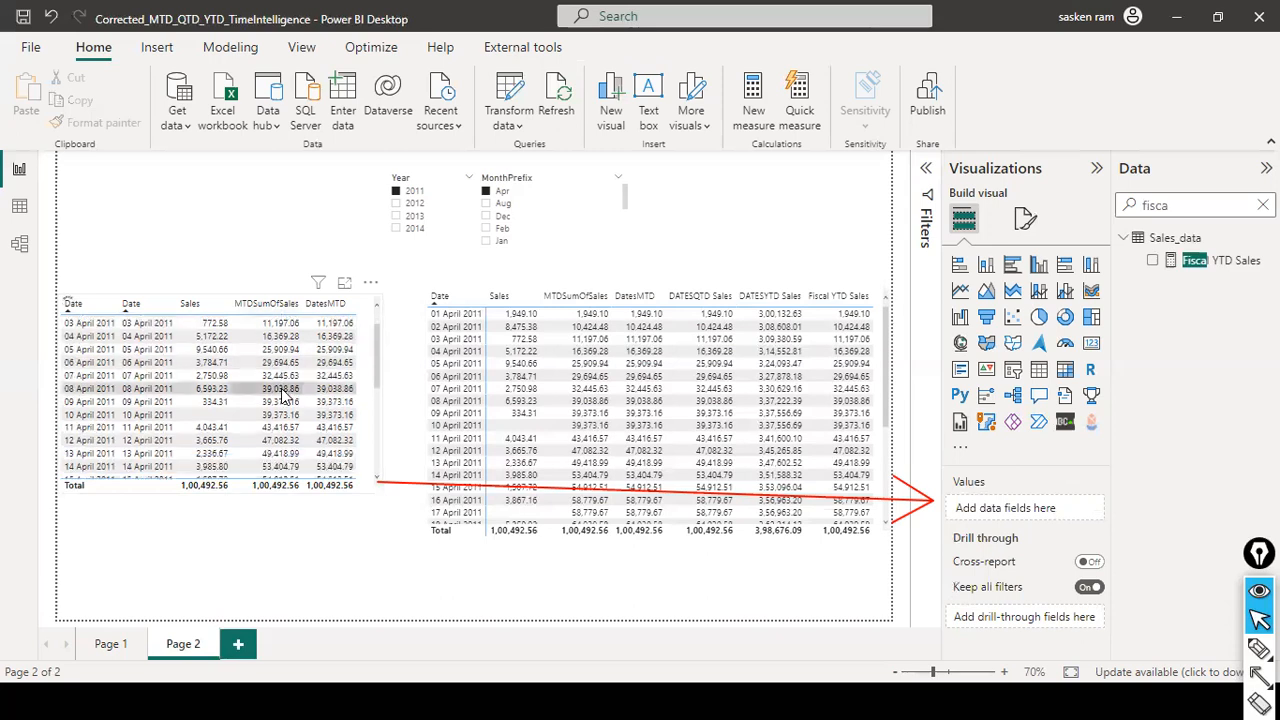
{"action": "scroll", "coordinate": [283, 396], "scroll_direction": "down", "scroll_amount": 2}
{"action": "scroll", "coordinate": [284, 396], "scroll_direction": "down", "scroll_amount": 3}
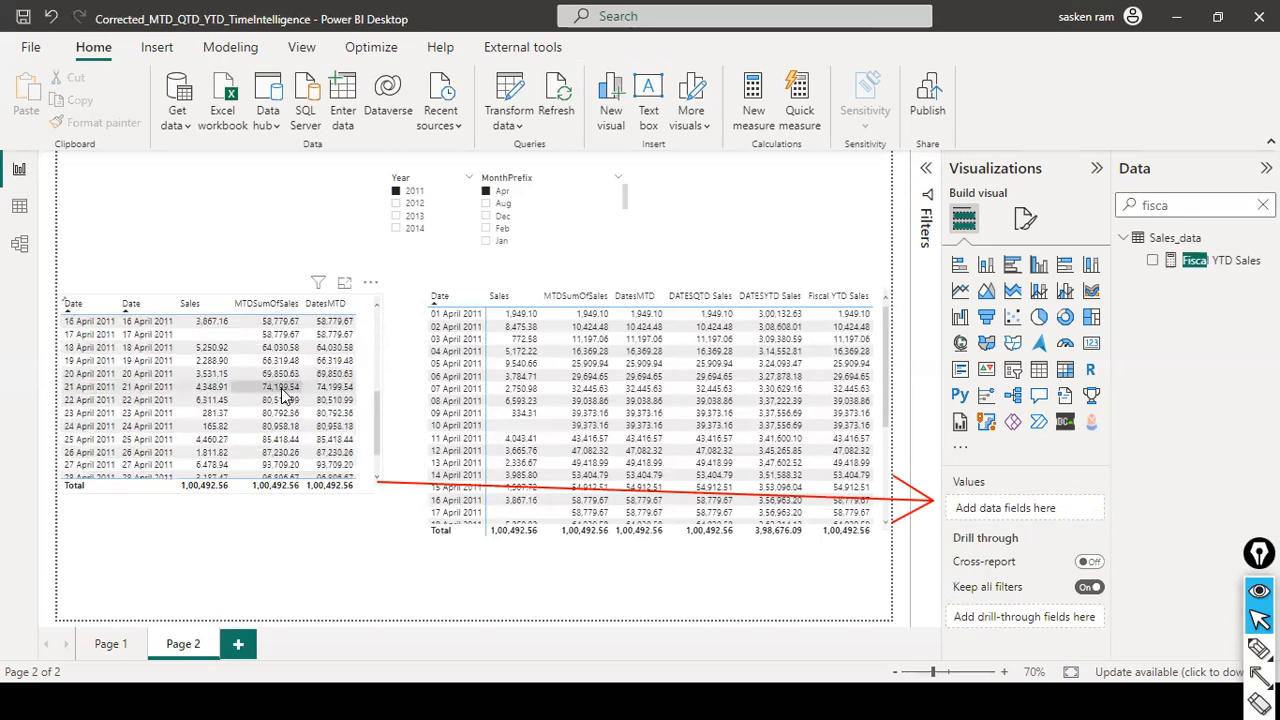
{"action": "scroll", "coordinate": [283, 396], "scroll_direction": "down", "scroll_amount": 1}
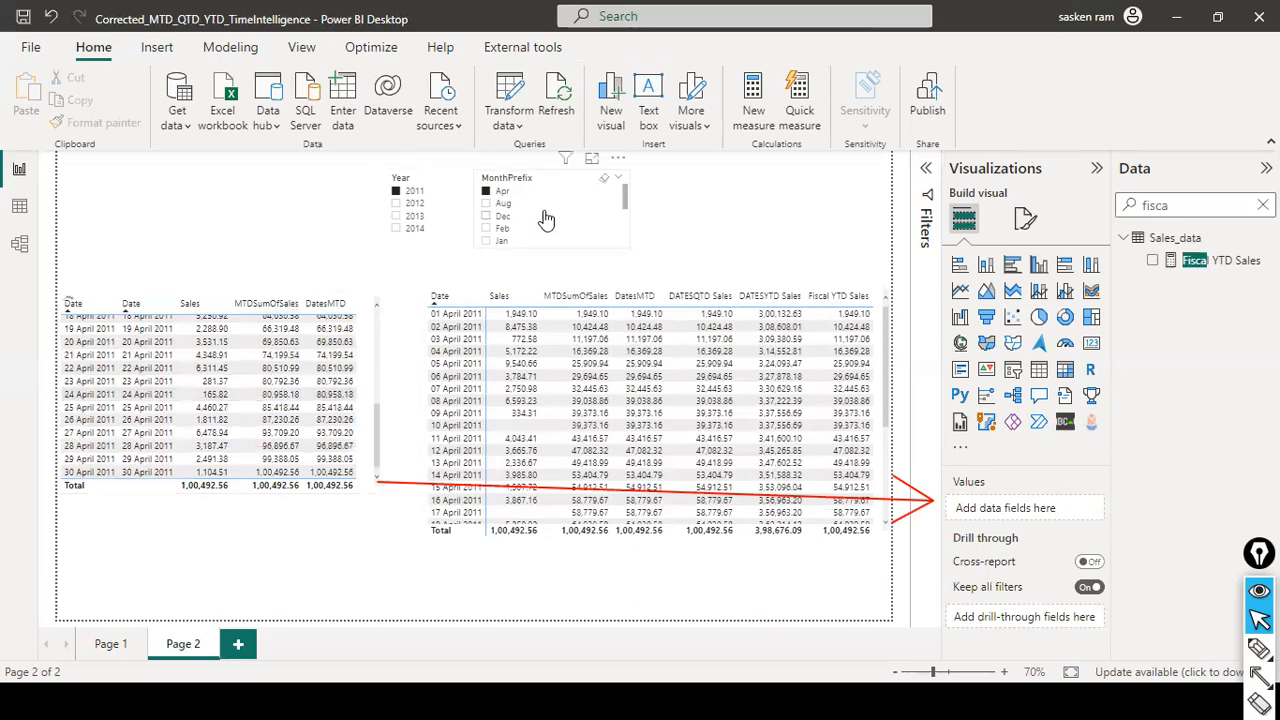
{"action": "scroll", "coordinate": [546, 226], "scroll_direction": "down", "scroll_amount": 3}
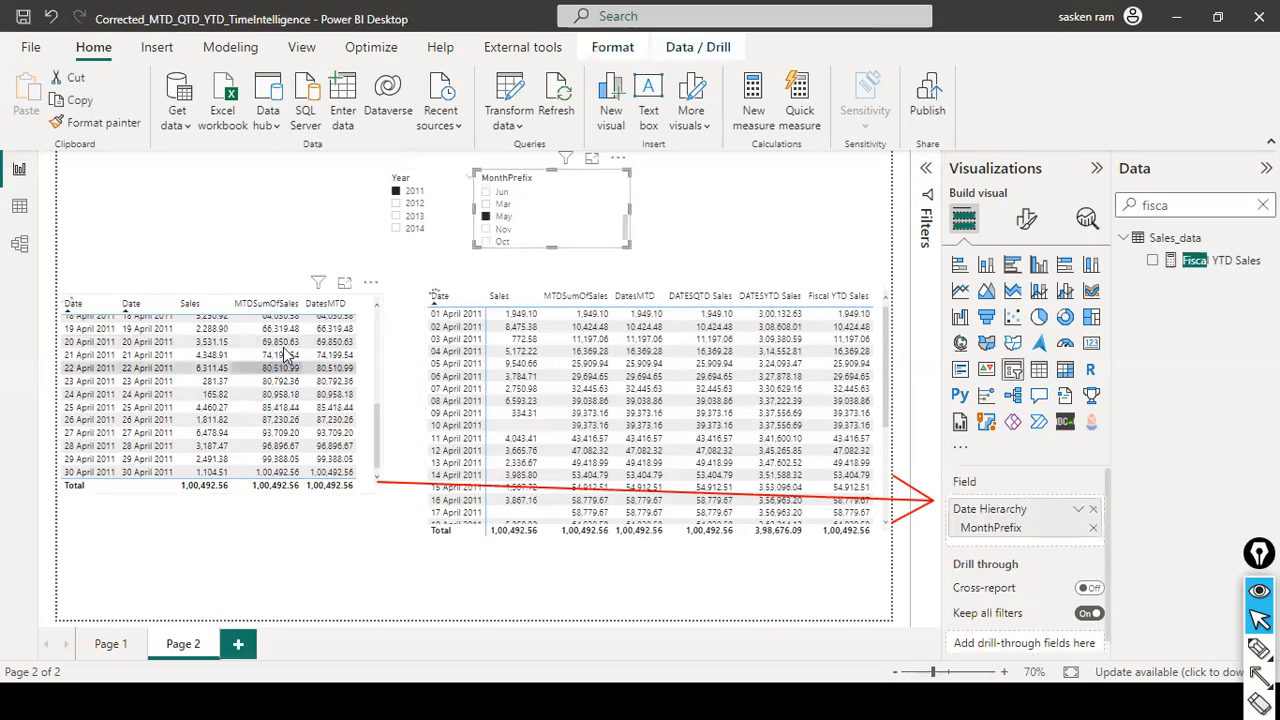
{"action": "left_click", "coordinate": [712, 394]}
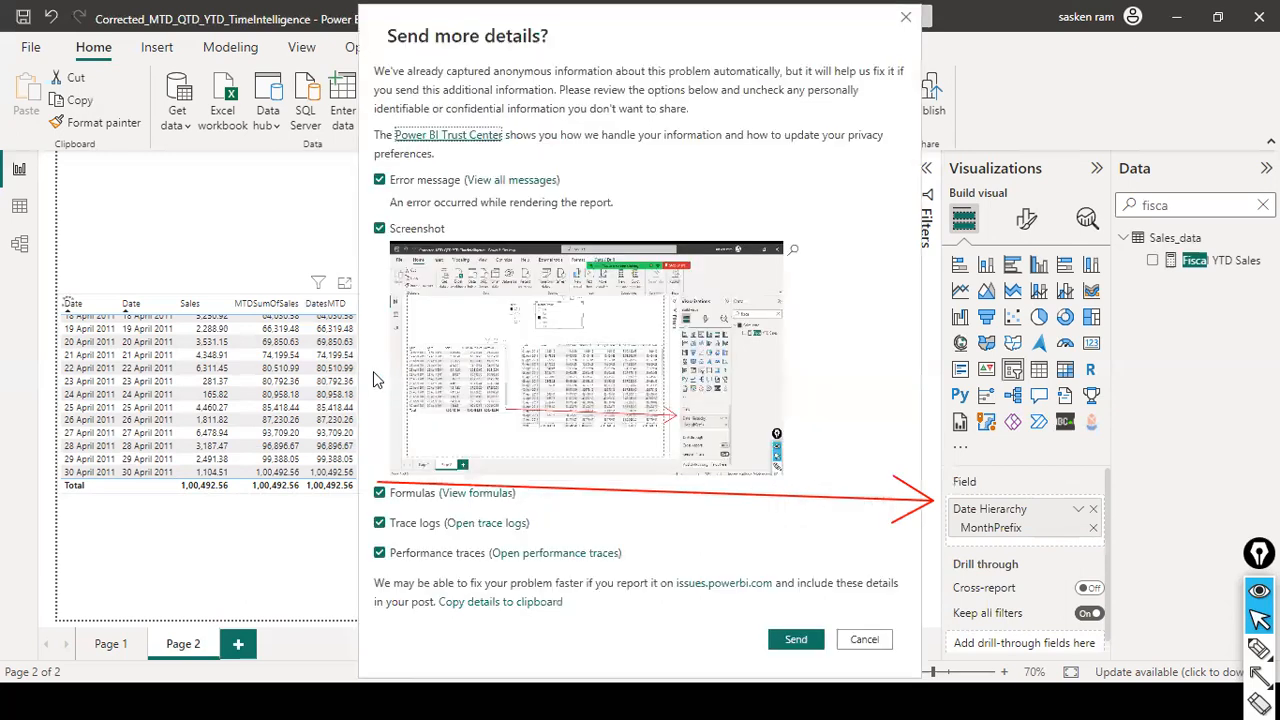
{"action": "left_click", "coordinate": [801, 641]}
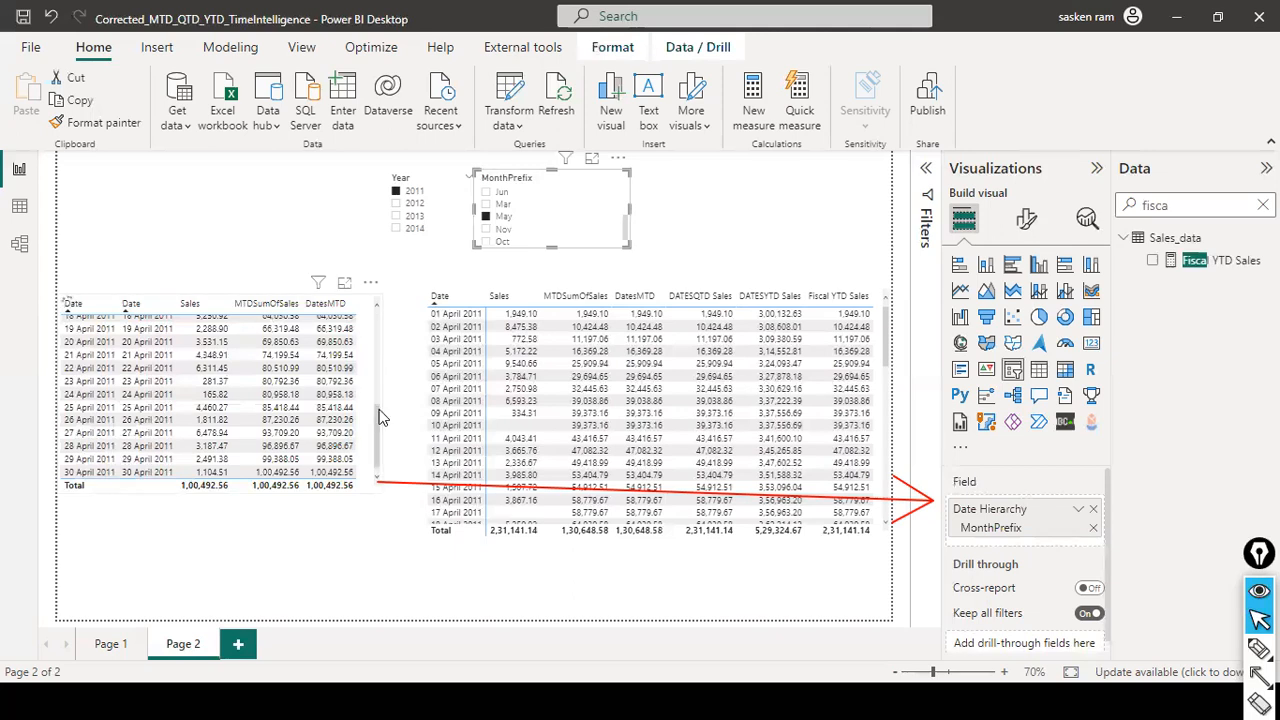
- Examine the daily MTDSumOfSales and DatesMTD rows of the table and the months in the MonthPrefix slicer
{"action": "left_click", "coordinate": [373, 330]}
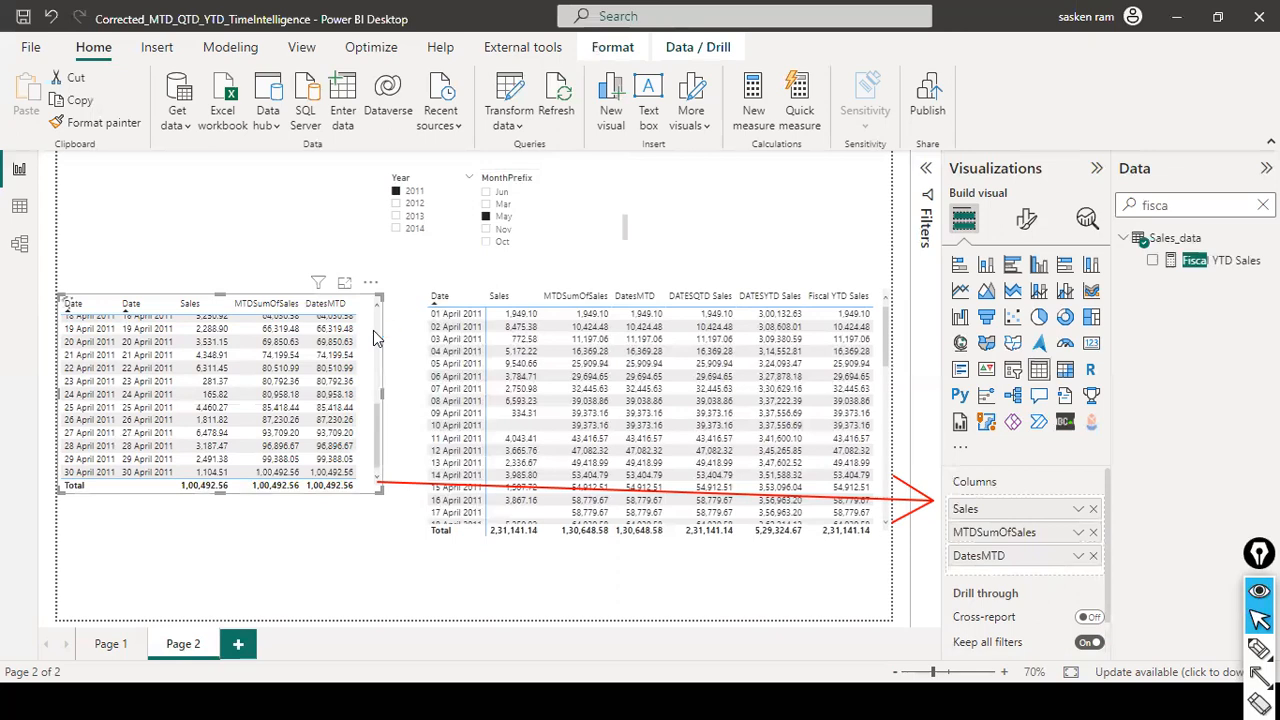
{"action": "left_click_drag", "start_coordinate": [373, 401], "coordinate": [371, 293]}
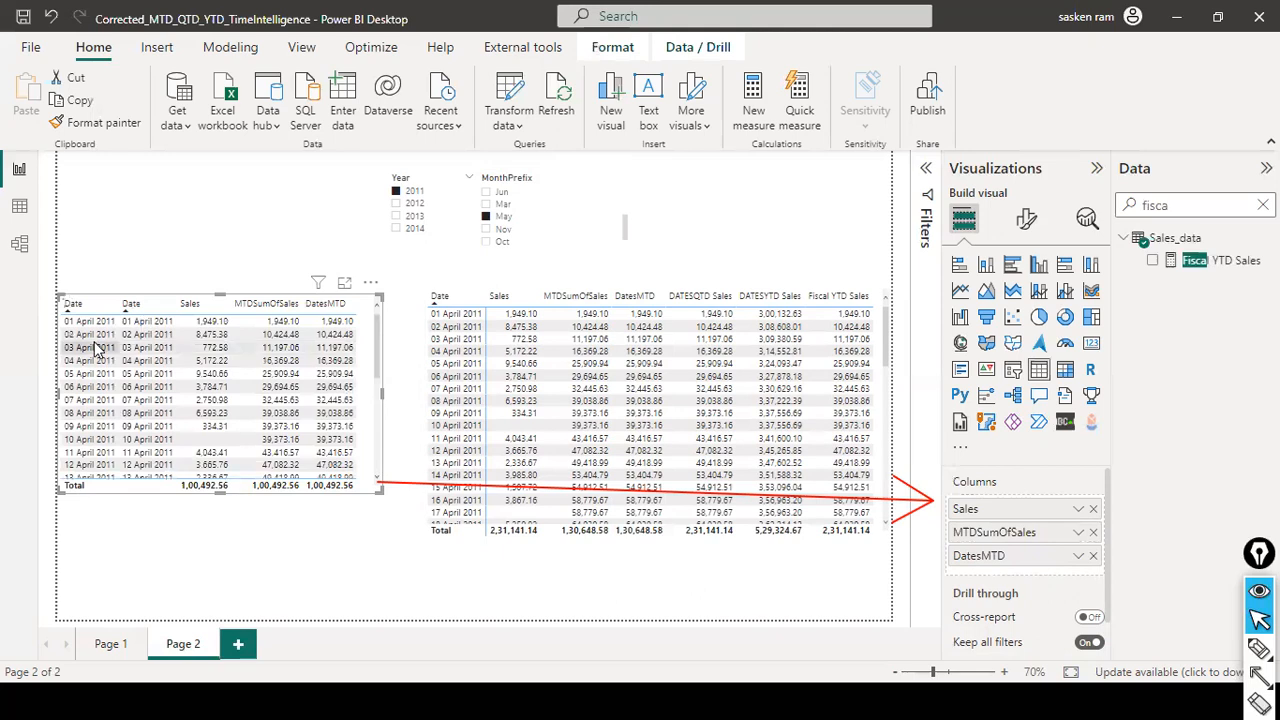
{"action": "scroll", "coordinate": [263, 352], "scroll_direction": "down", "scroll_amount": 5}
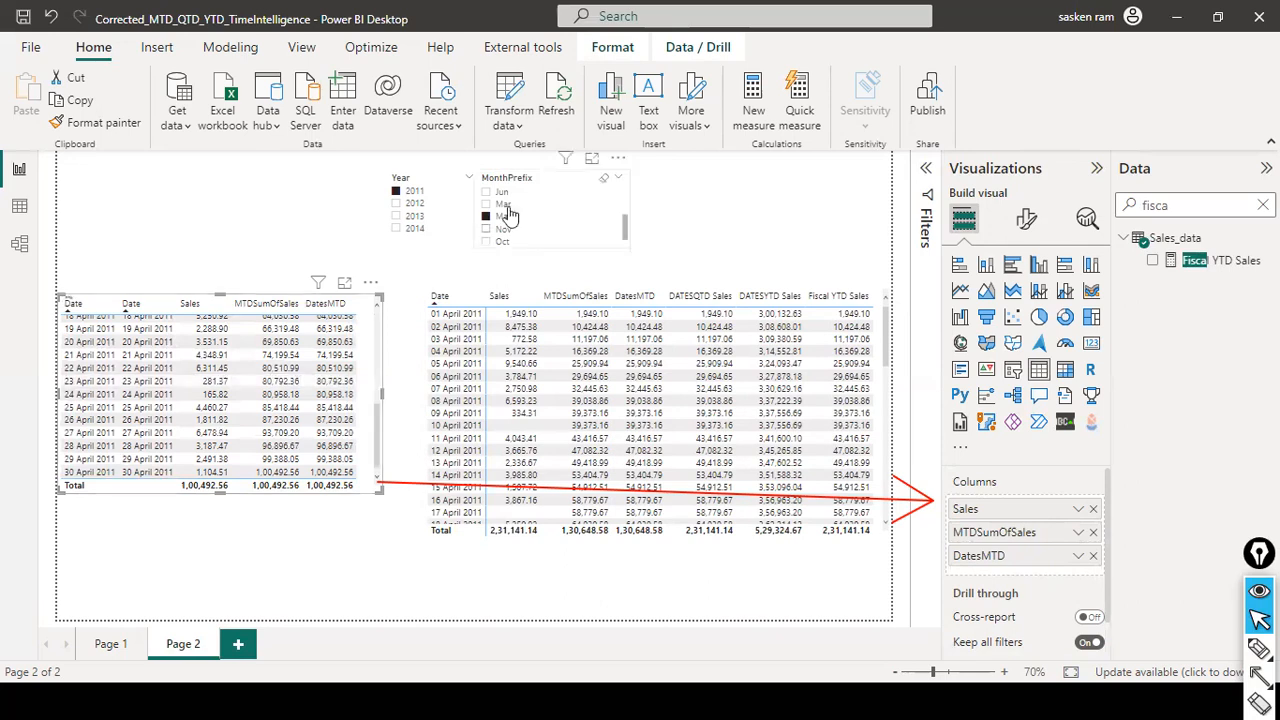
{"action": "scroll", "coordinate": [508, 213], "scroll_direction": "up", "scroll_amount": 2}
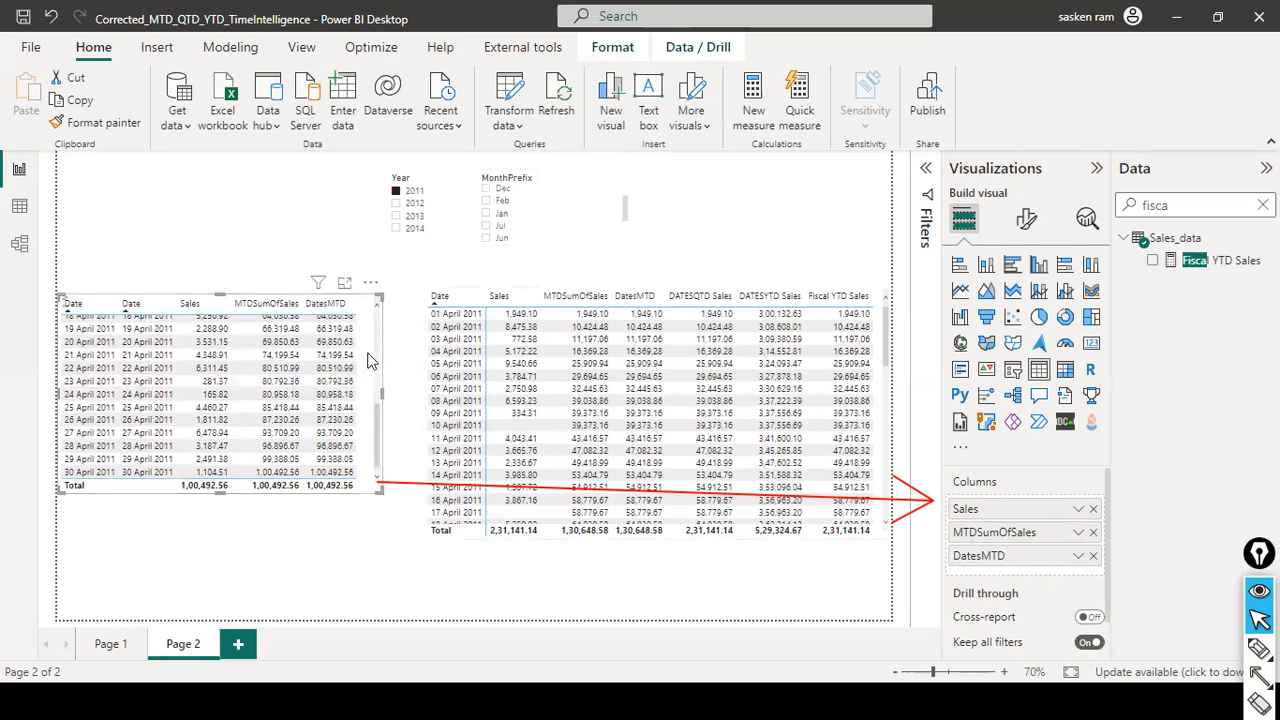
{"action": "left_click", "coordinate": [345, 396]}
- Close the Corrected_MTD_QTD_YTD_TimeIntelligence report and return to the Cumulative Total slide
{"action": "left_click", "coordinate": [1259, 17]}
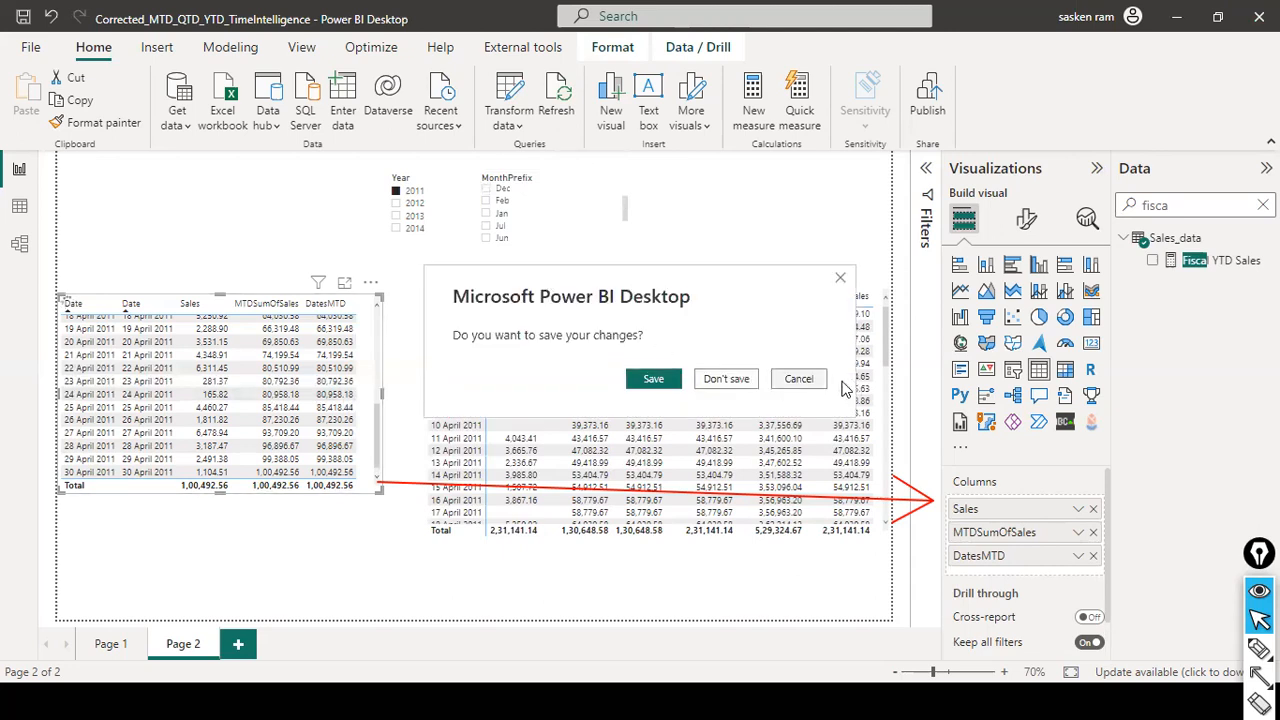
{"action": "key", "text": "Escape"}
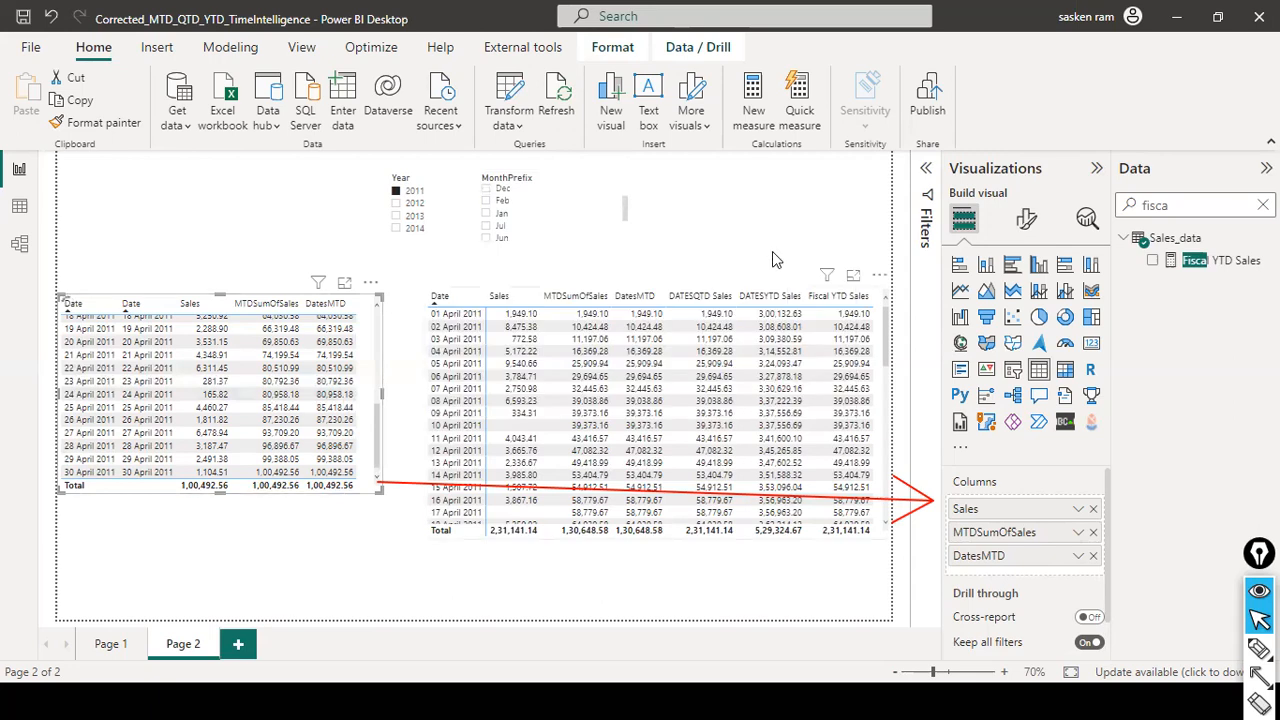
{"action": "left_click", "coordinate": [772, 260]}
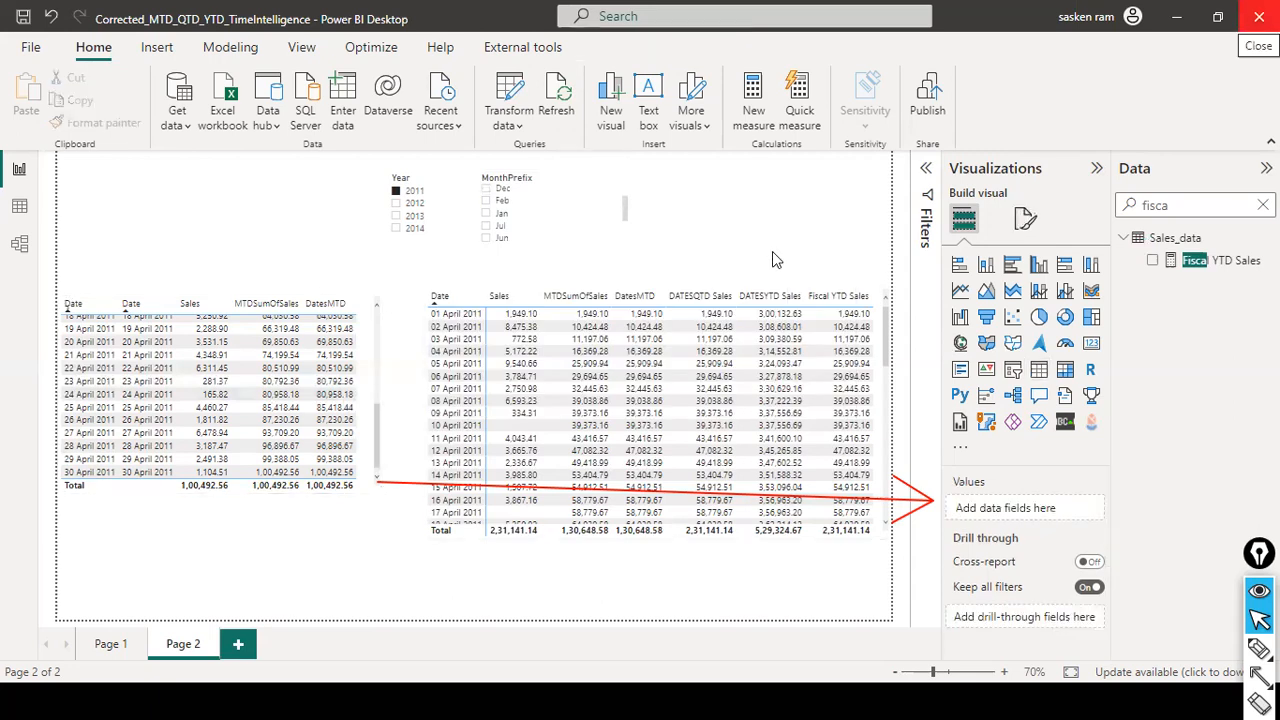
{"action": "left_click", "coordinate": [1259, 16]}
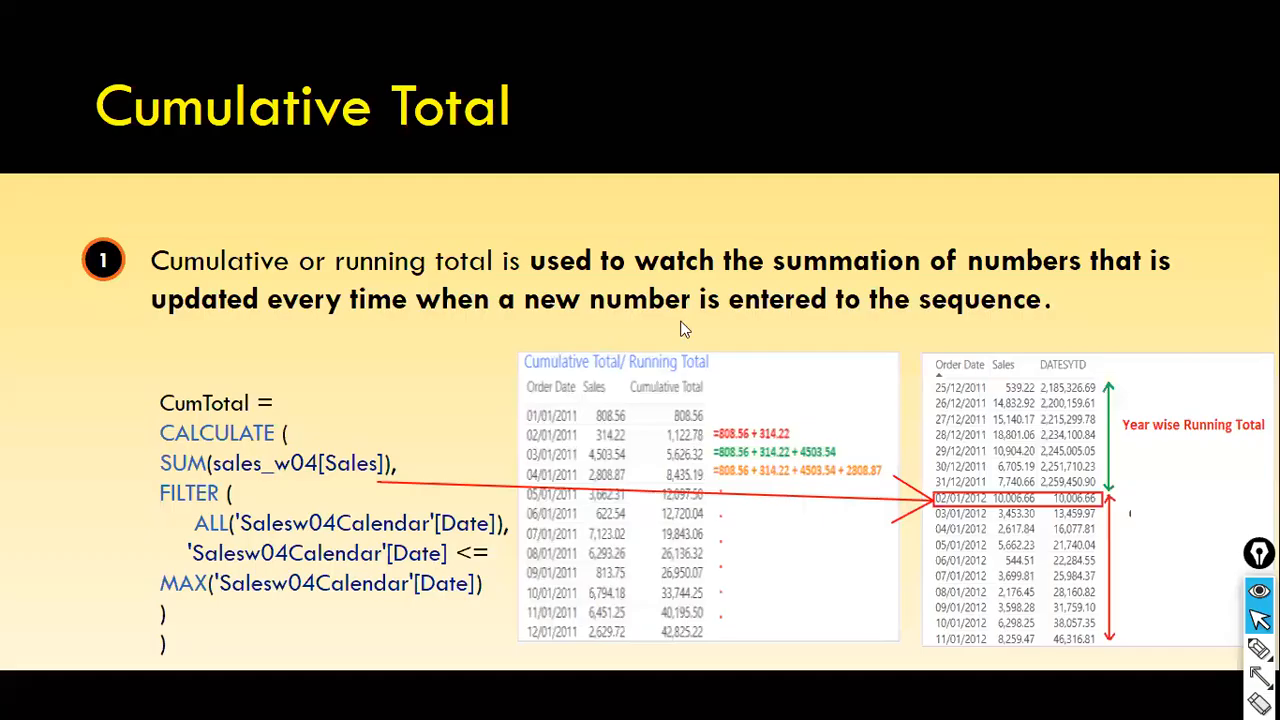
- Switch to File Explorer and look through the Documents folder for the time intelligence report
{"action": "key", "text": "alt+Tab"}
{"action": "left_click", "coordinate": [681, 329]}
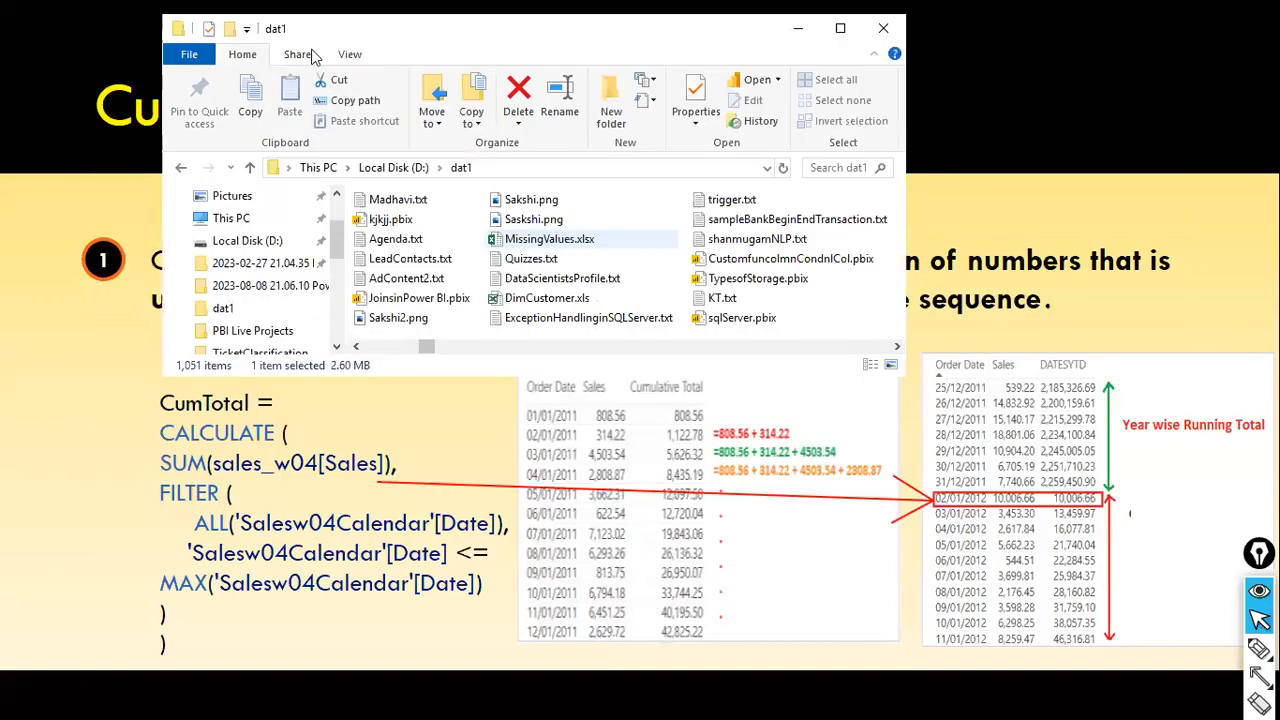
{"action": "double_click", "coordinate": [215, 376]}
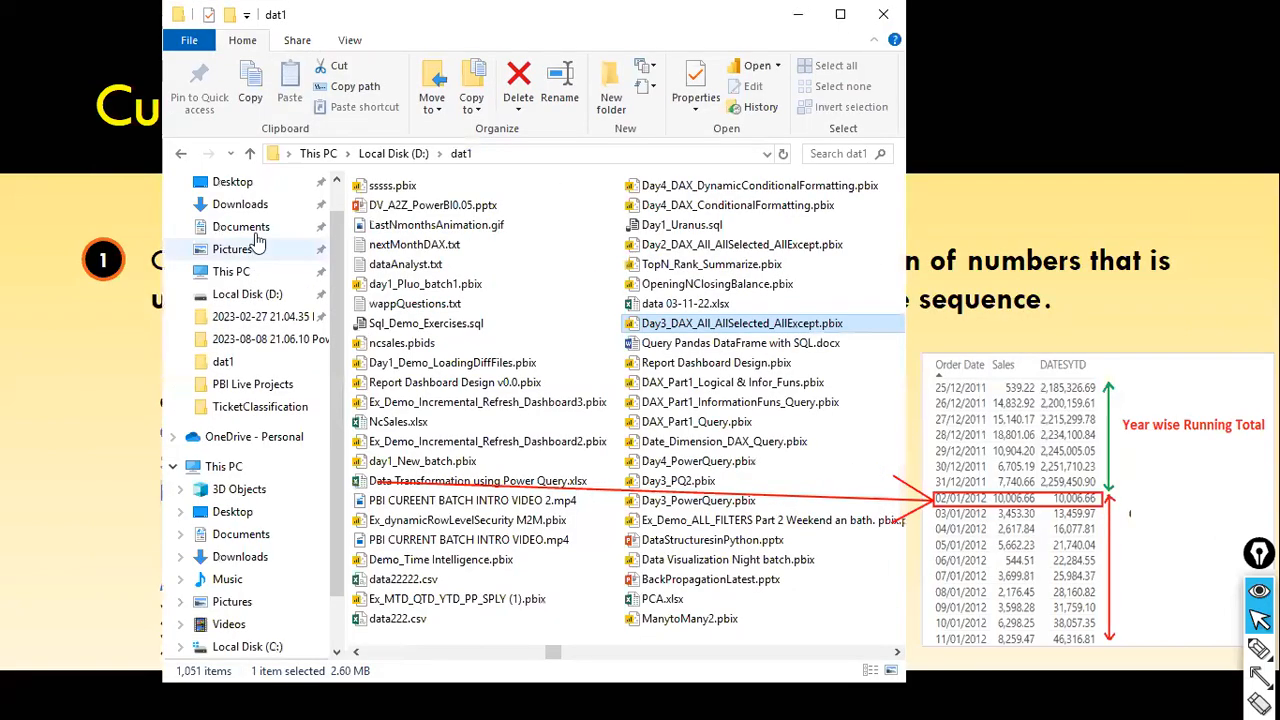
{"action": "left_click", "coordinate": [249, 186]}
{"action": "left_click", "coordinate": [236, 228]}
{"action": "left_click", "coordinate": [440, 309]}
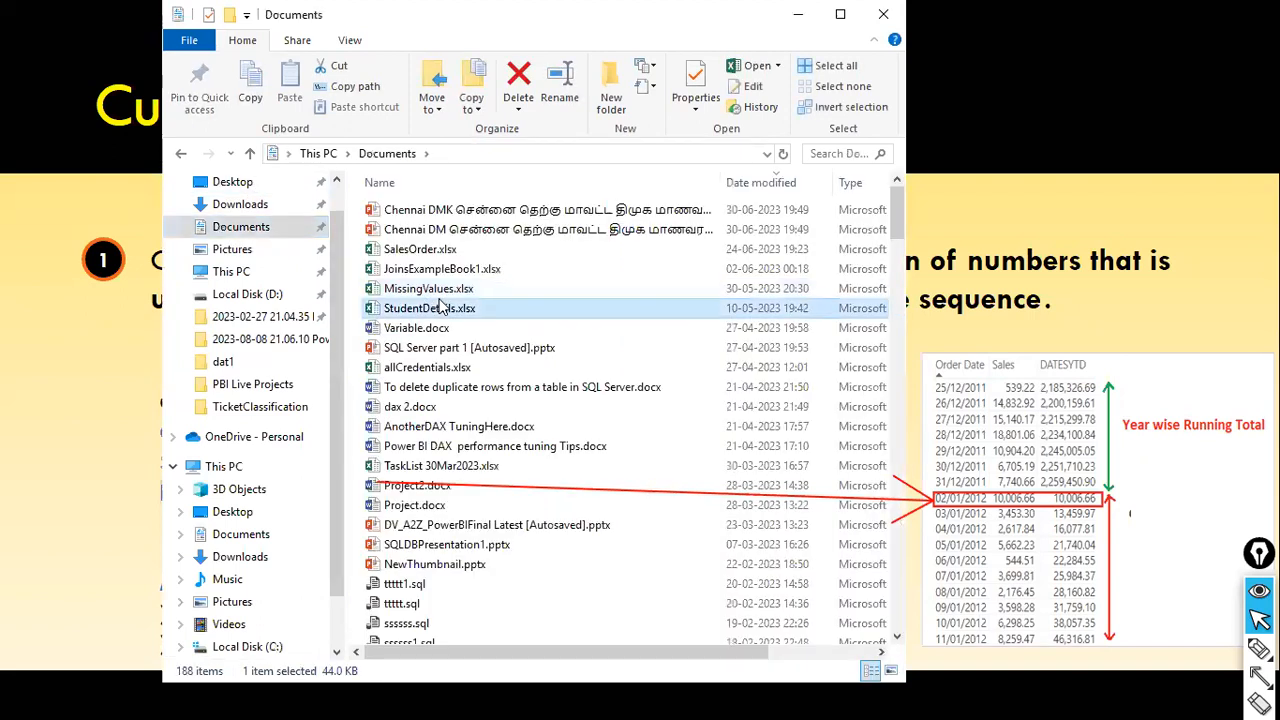
{"action": "key", "text": "c"}
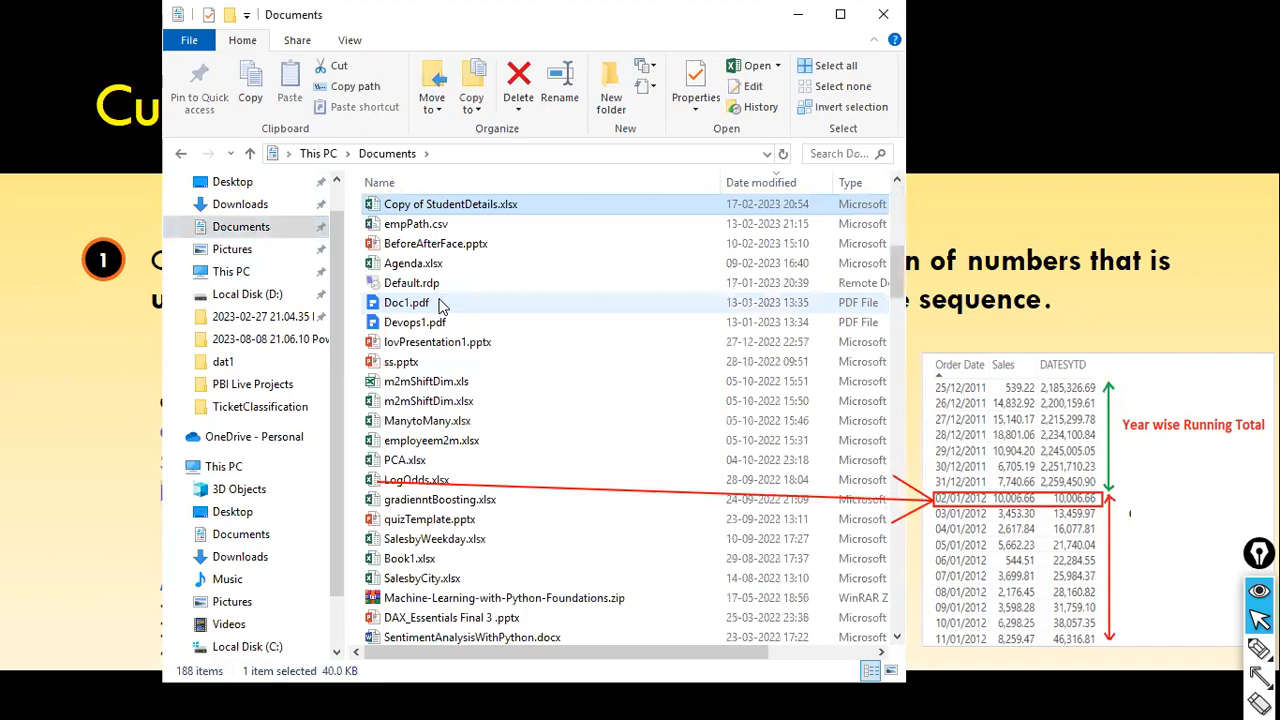
{"action": "scroll", "coordinate": [265, 545], "scroll_direction": "down", "scroll_amount": 1}
- Open the dat1 folder on Local Disk (D:)
{"action": "left_click", "coordinate": [247, 601]}
{"action": "type", "text": "dat1"}
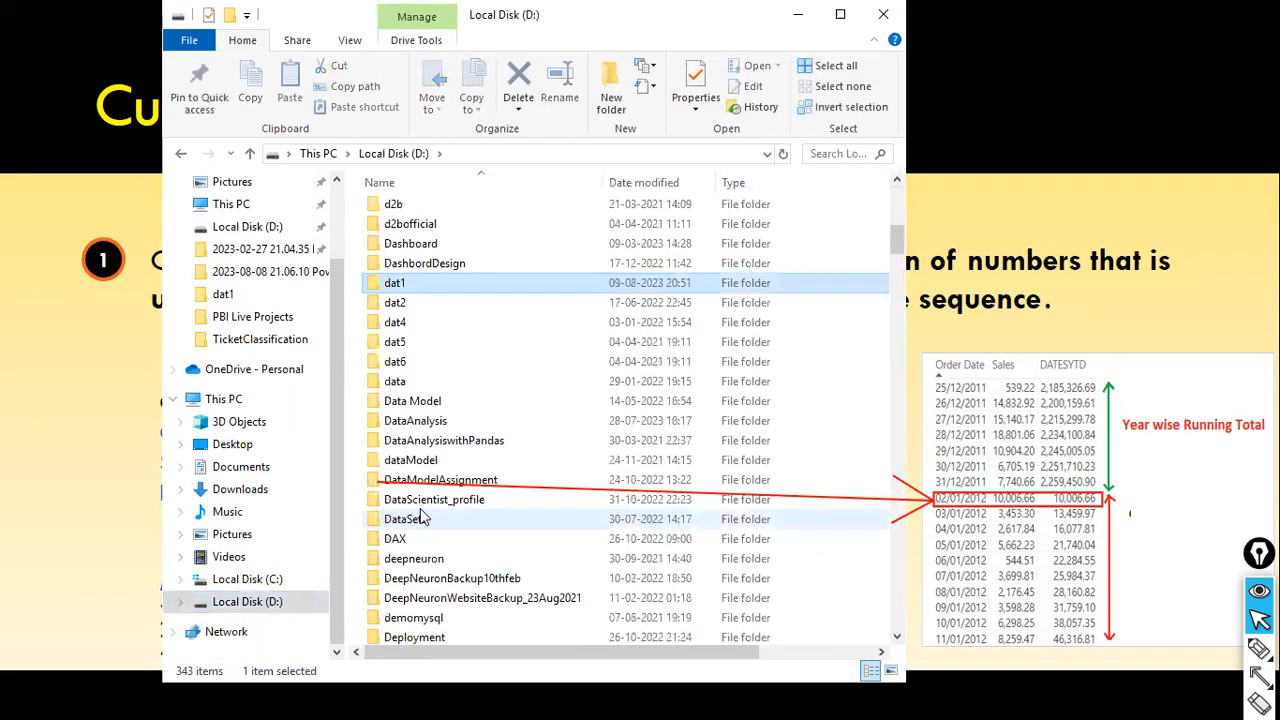
{"action": "double_click", "coordinate": [402, 286]}
- Look through the dat1 folder for report files whose names begin with "cor"
{"action": "left_click", "coordinate": [418, 303]}
{"action": "type", "text": "corr"}
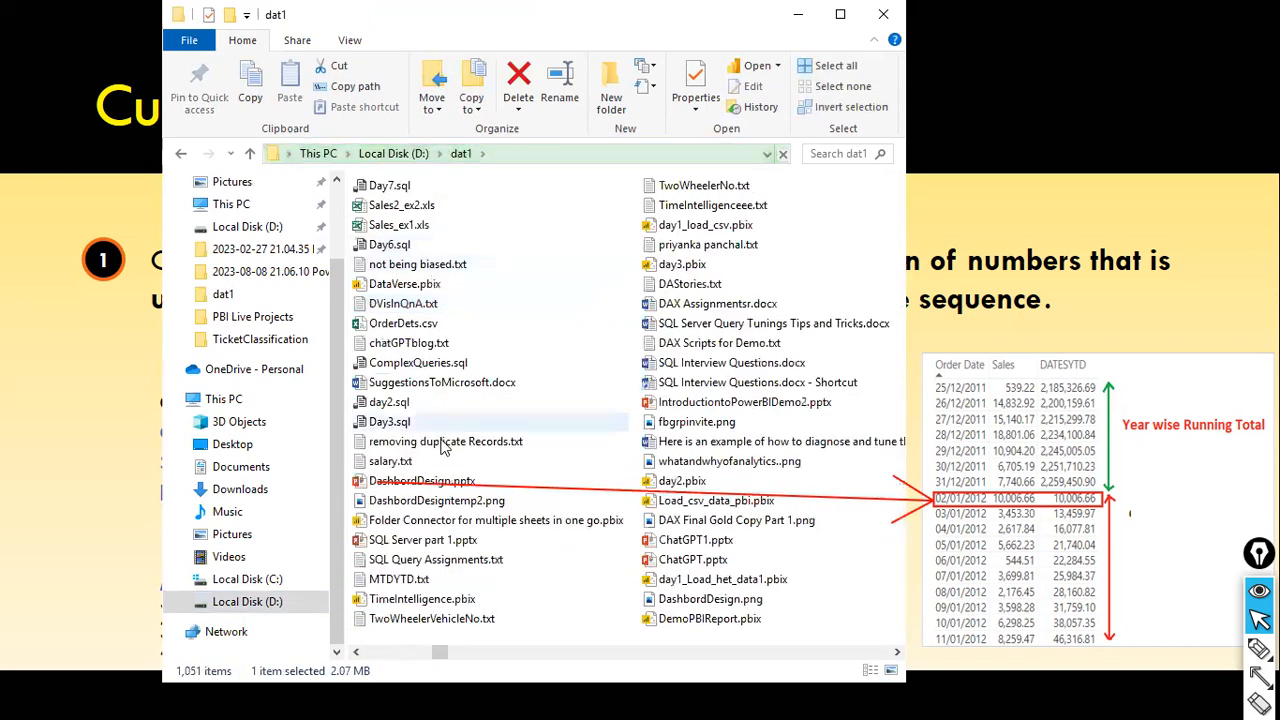
{"action": "left_click", "coordinate": [430, 467]}
{"action": "type", "text": "cr"}
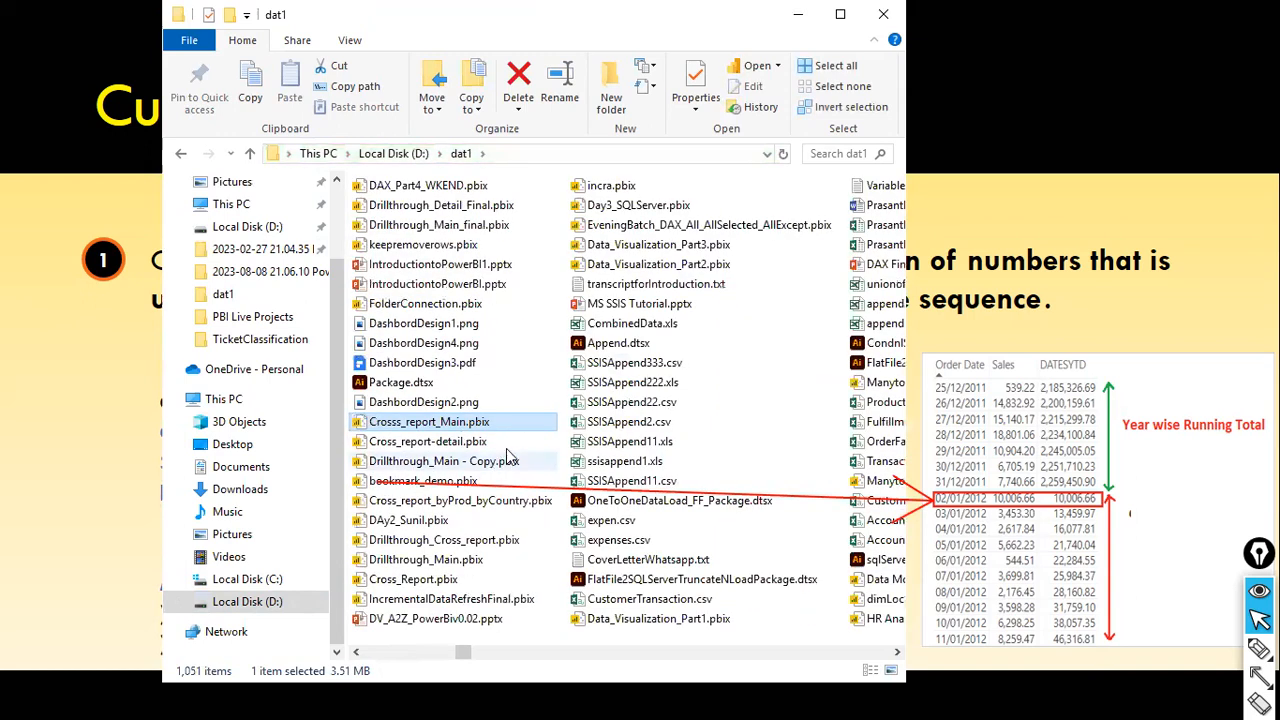
{"action": "type", "text": "cor"}
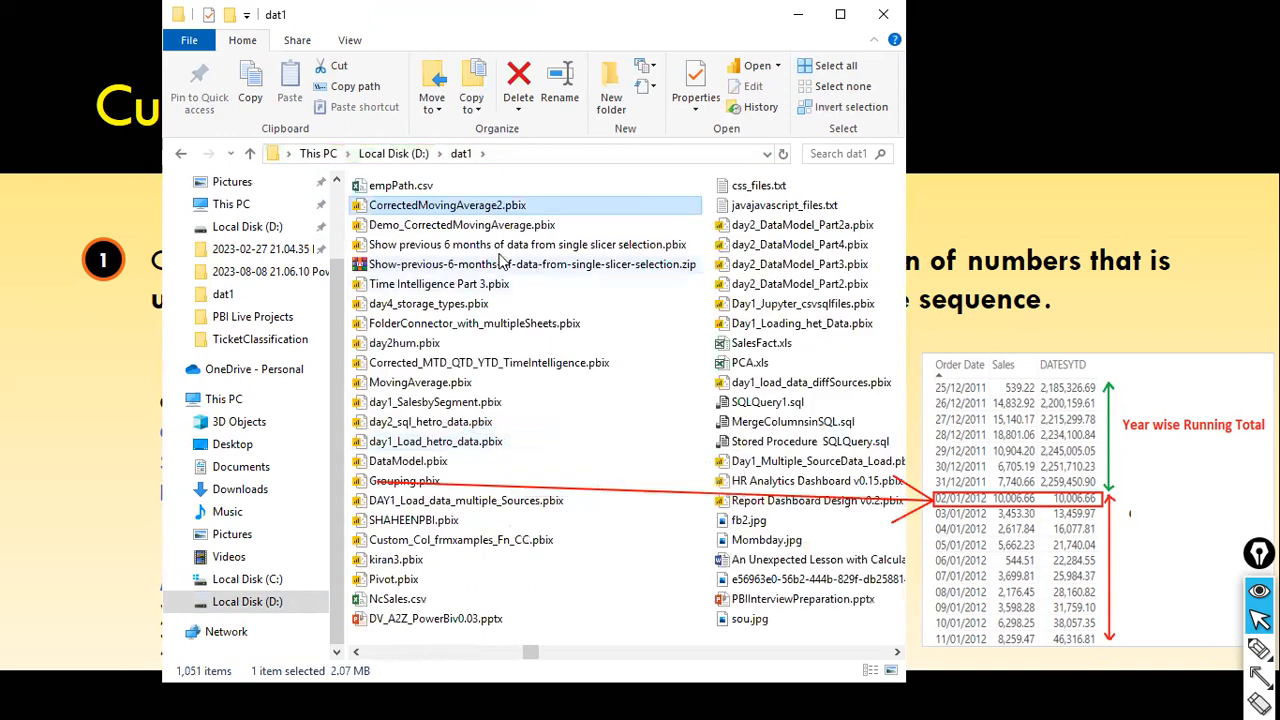
{"action": "scroll", "coordinate": [420, 260], "scroll_direction": "down", "scroll_amount": 3}
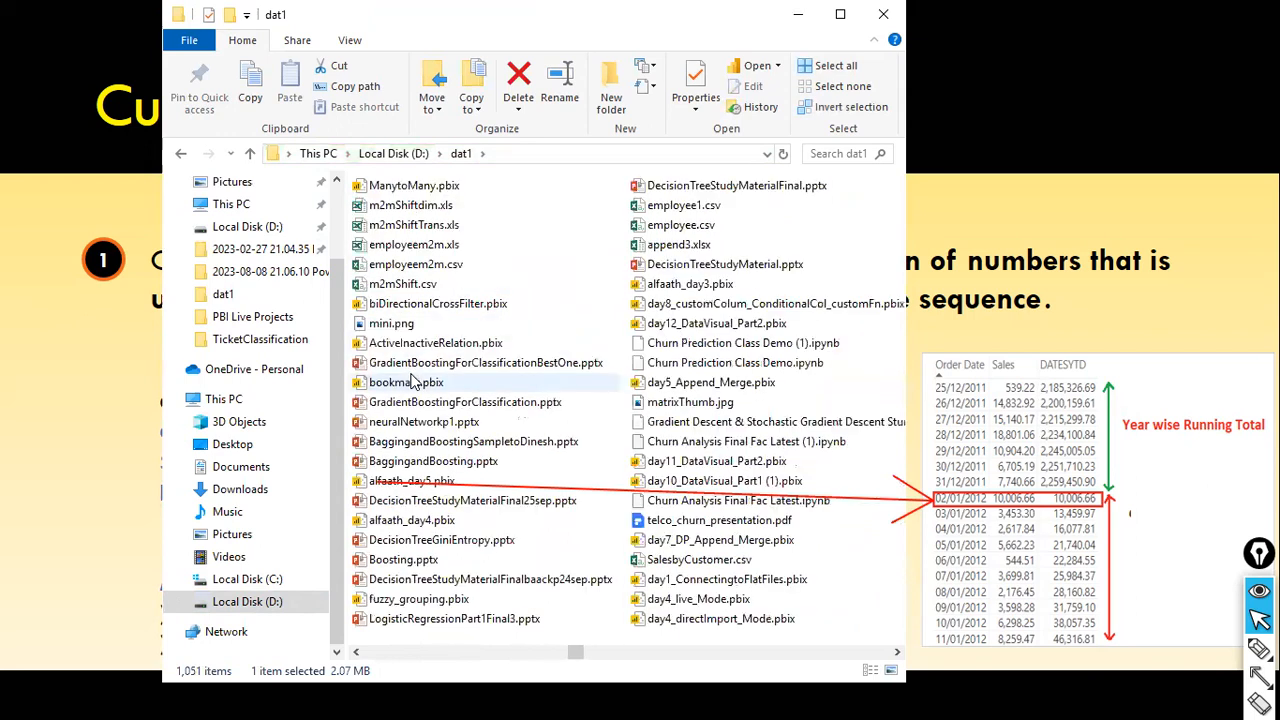
{"action": "scroll", "coordinate": [413, 381], "scroll_direction": "up", "scroll_amount": 3}
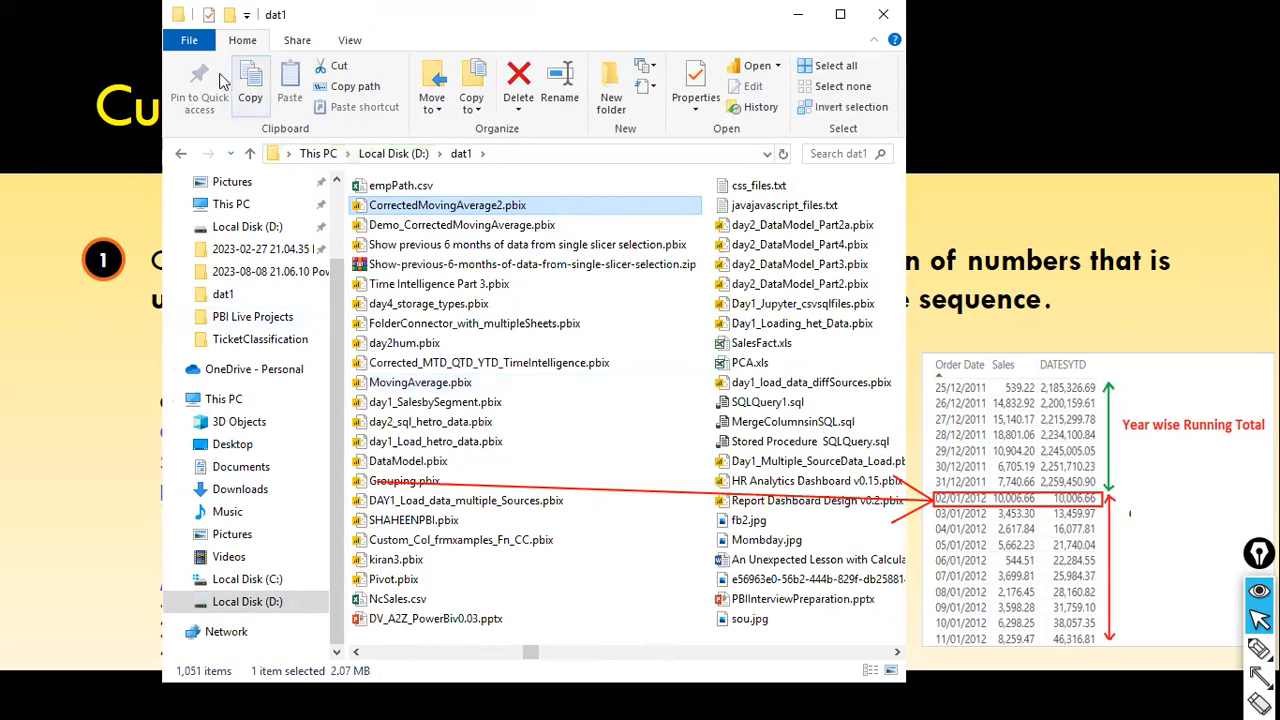
- Search dat1 for *mtd*.pbix and open the Corrected_MTD_QTD_YTD_TimeIntelligence report stored in D:\dat1\TimeIntelligence
{"action": "key", "text": "ctrl+f"}
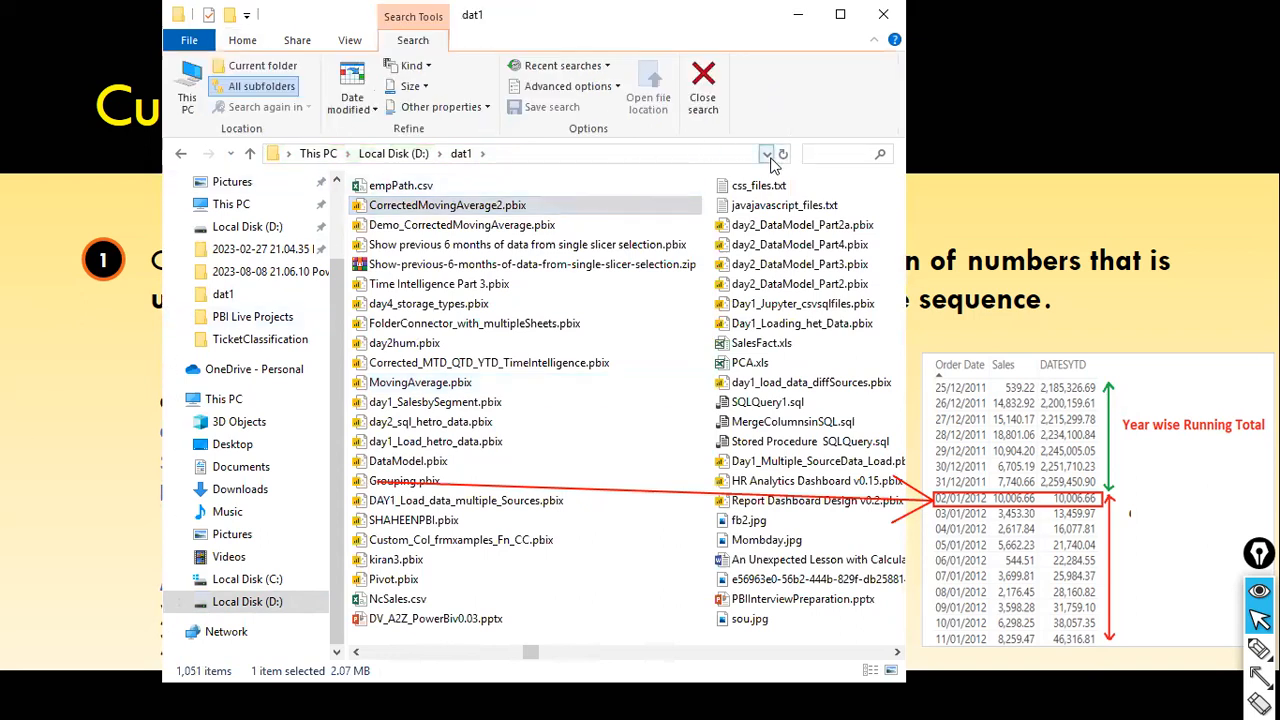
{"action": "type", "text": "*mtd*"}
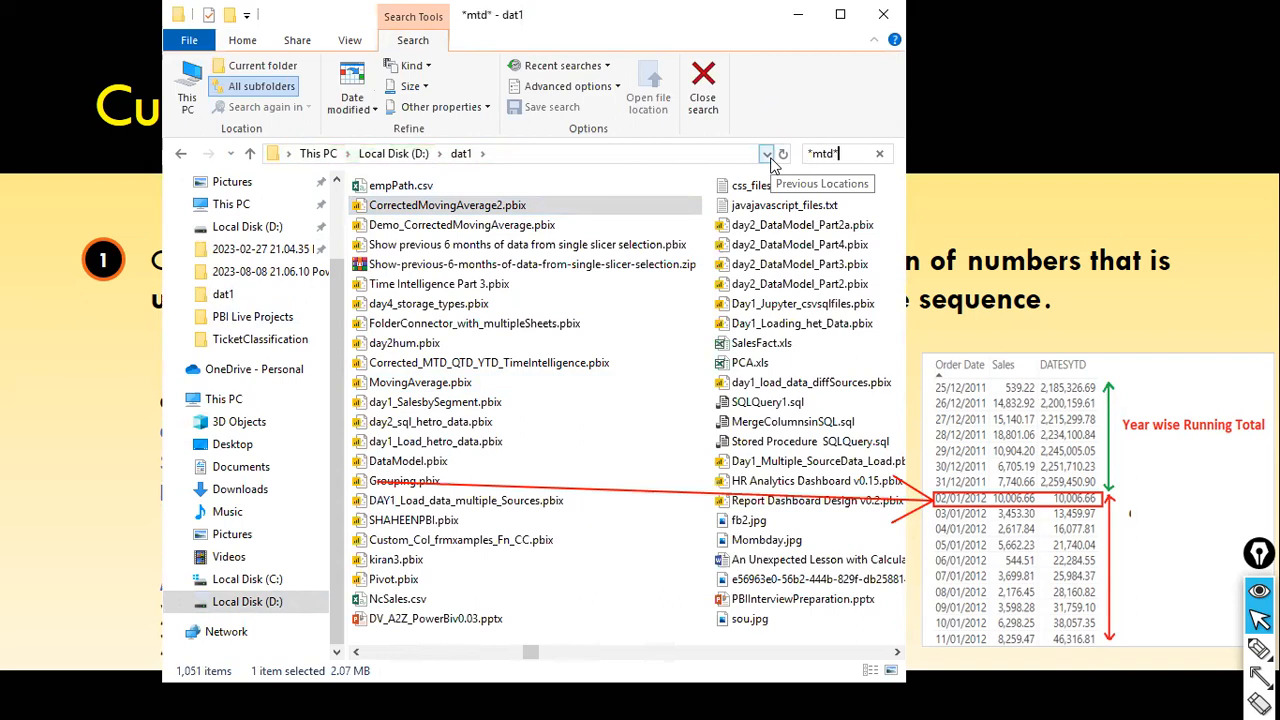
{"action": "type", "text": ".pbix"}
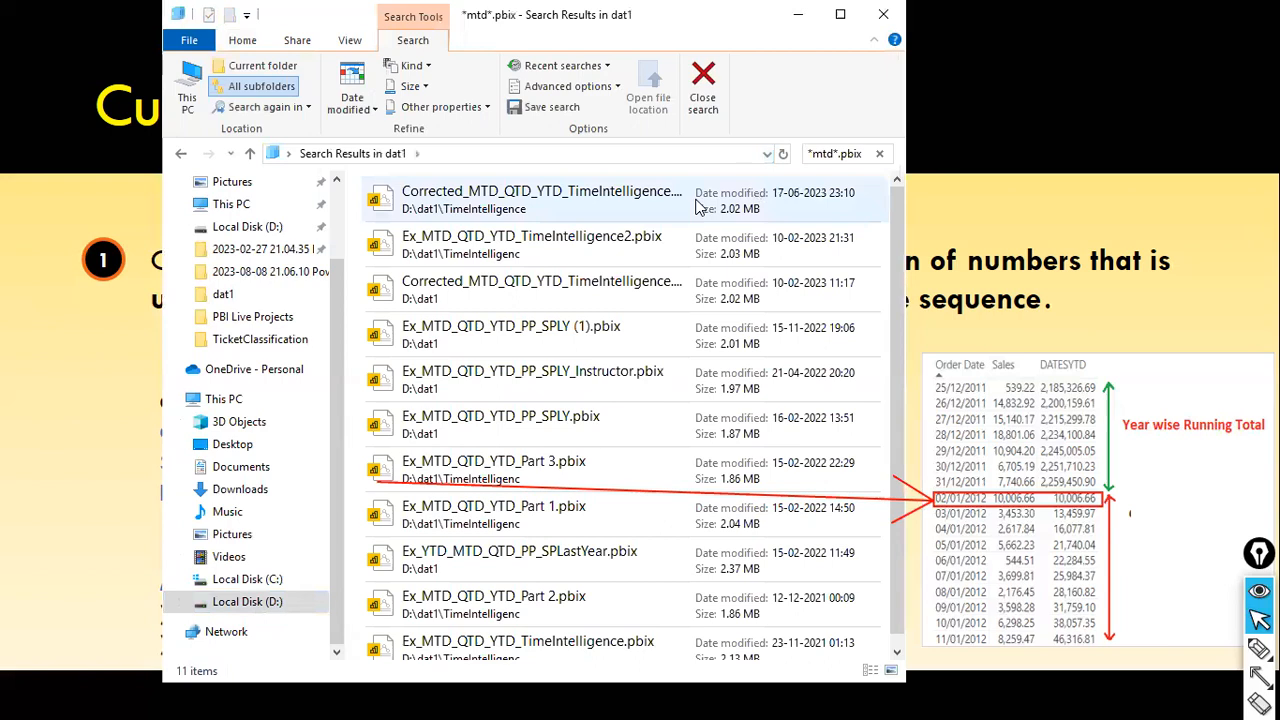
{"action": "double_click", "coordinate": [547, 215]}
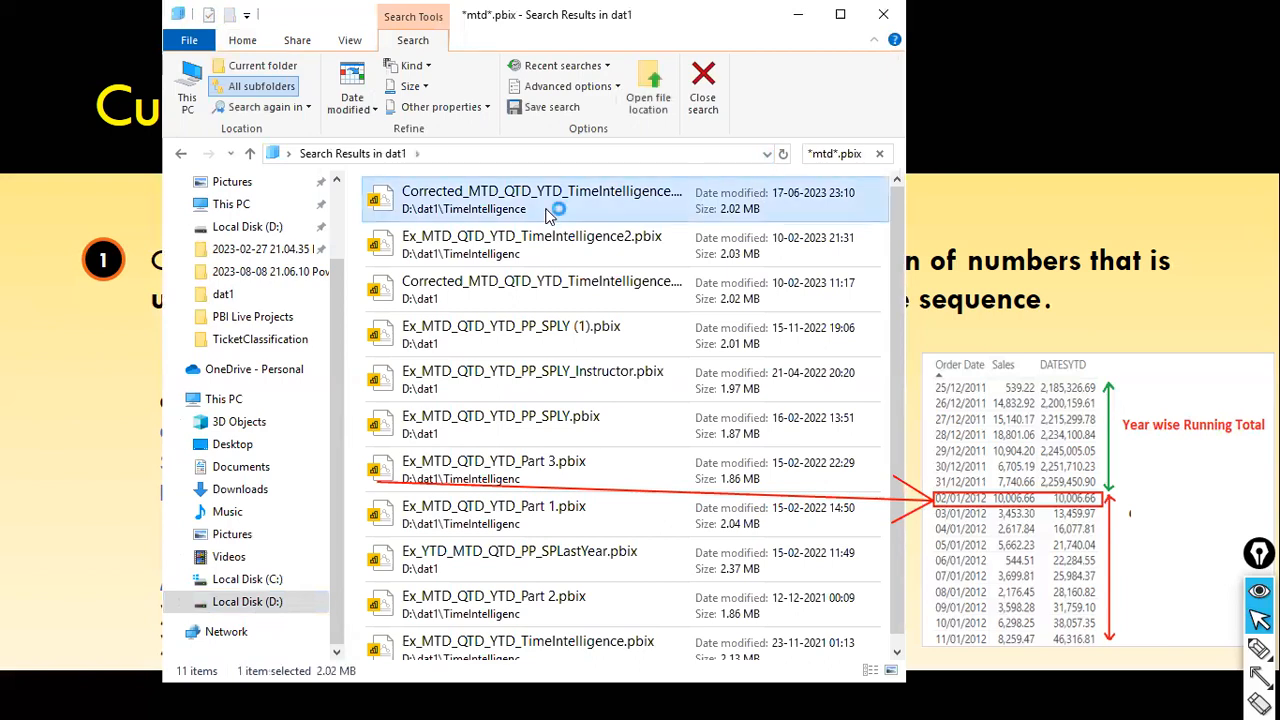
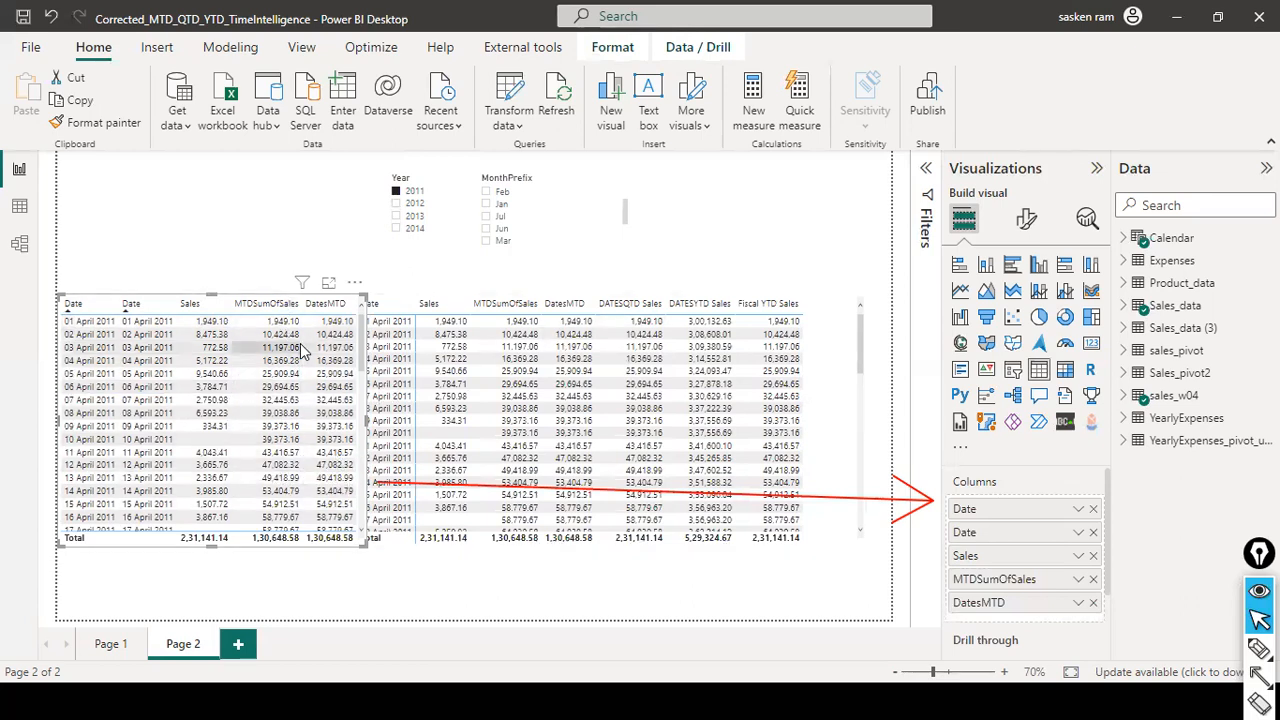
- Examine the daily MTDSumOfSales and DatesMTD rows around the change from April to May 2011
{"action": "scroll", "coordinate": [108, 415], "scroll_direction": "down", "scroll_amount": 3}
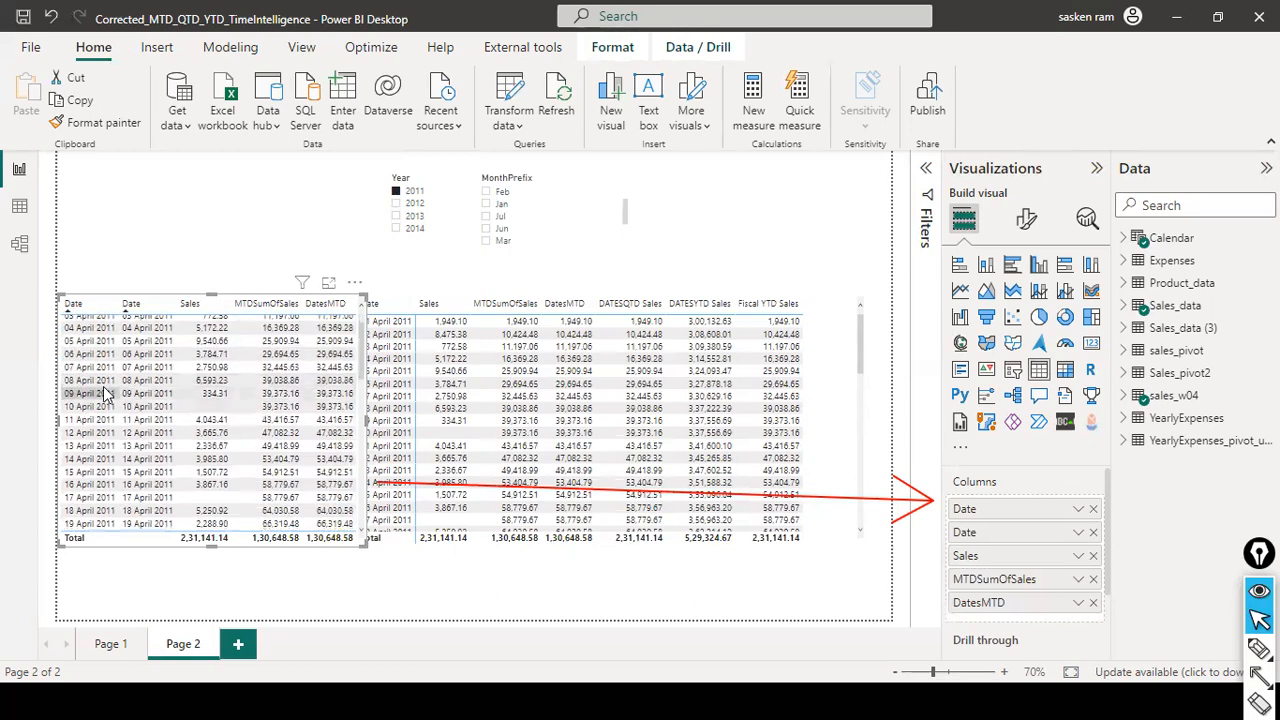
{"action": "scroll", "coordinate": [108, 415], "scroll_direction": "down", "scroll_amount": 12}
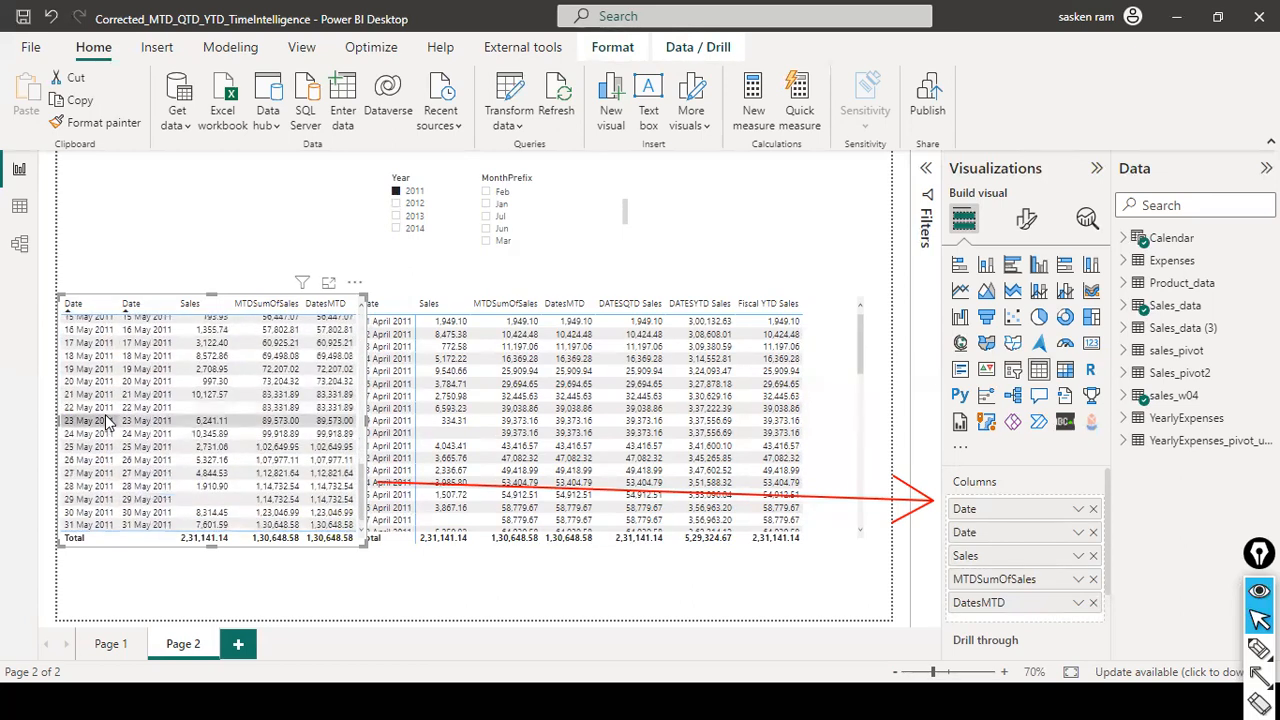
{"action": "scroll", "coordinate": [108, 420], "scroll_direction": "up", "scroll_amount": 8}
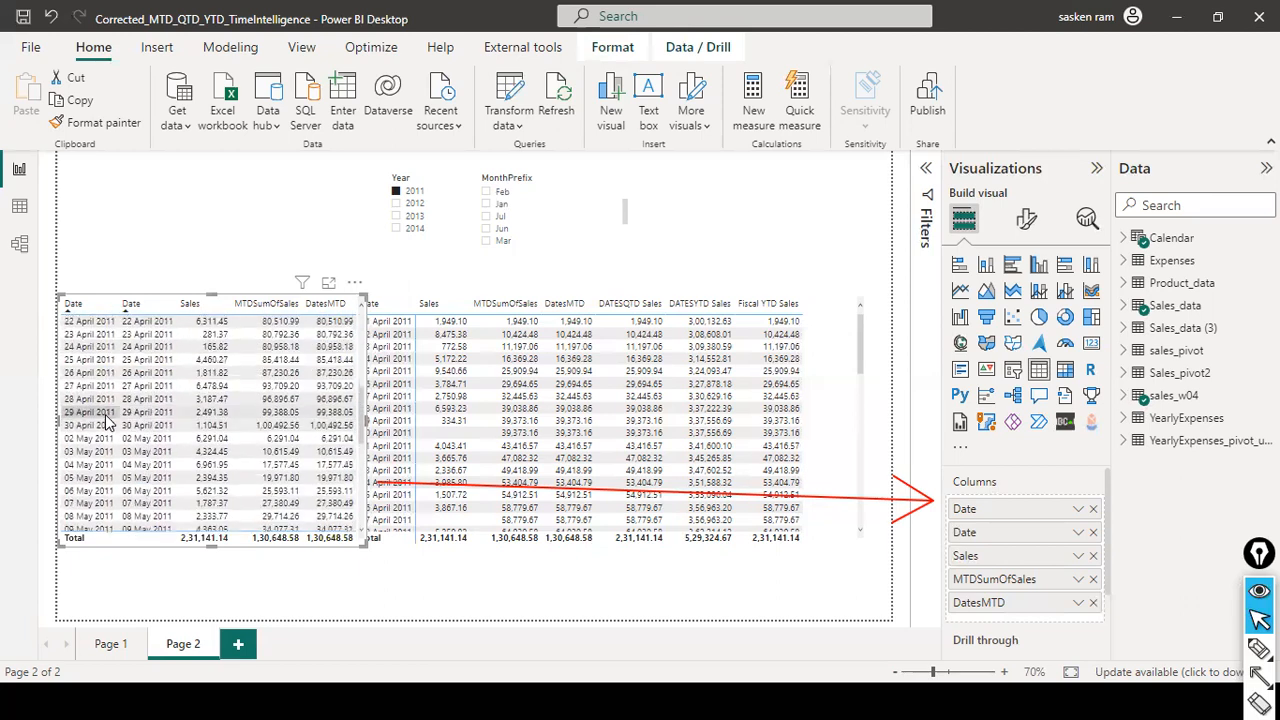
{"action": "scroll", "coordinate": [108, 421], "scroll_direction": "up", "scroll_amount": 3}
{"action": "scroll", "coordinate": [108, 421], "scroll_direction": "down", "scroll_amount": 3}
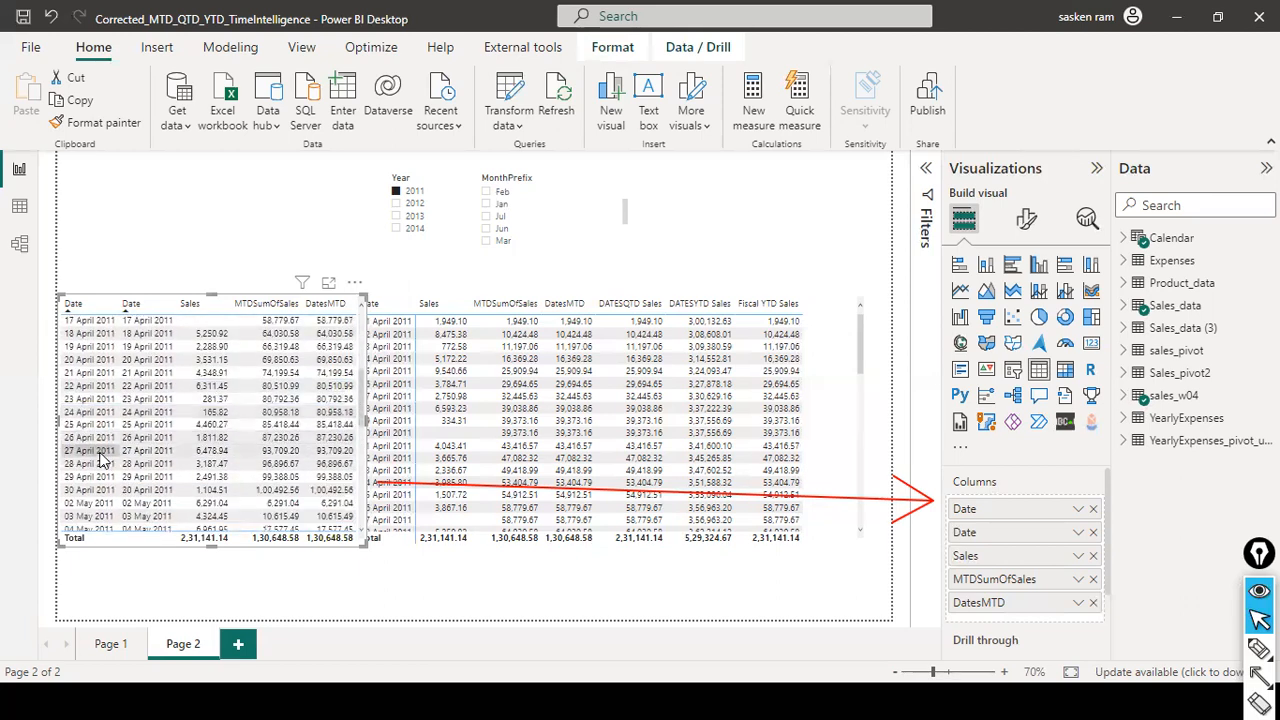
{"action": "scroll", "coordinate": [105, 440], "scroll_direction": "down", "scroll_amount": 2}
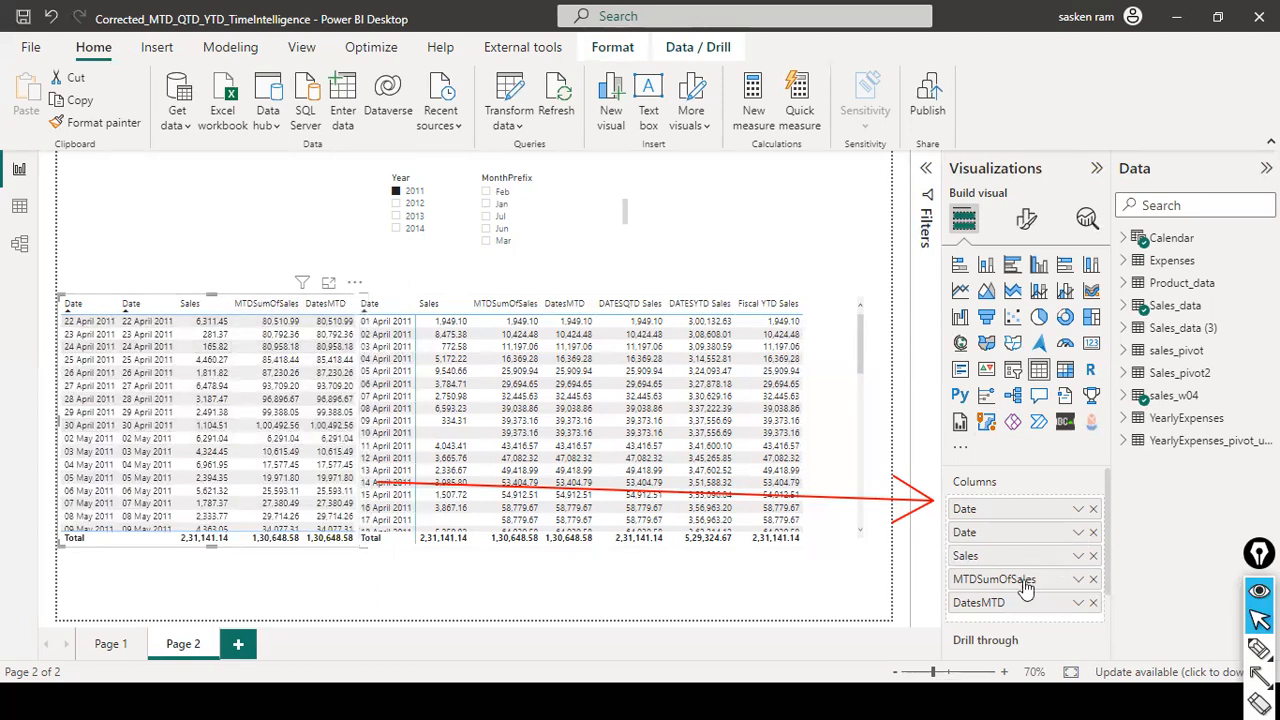
- Find the MTDSumOfSales measure by searching the data fields for "mtdsu", and inspect its TOTALMTD formula
{"action": "left_click", "coordinate": [1192, 205]}
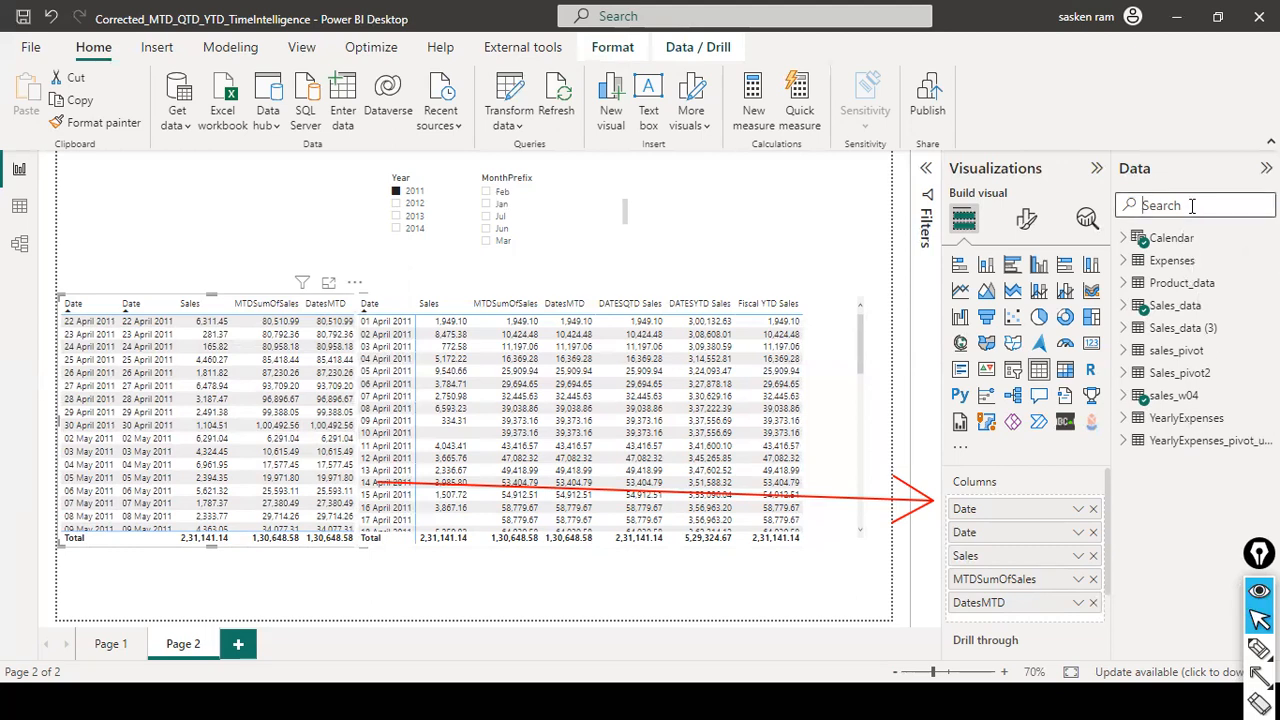
{"action": "type", "text": "mtdsu"}
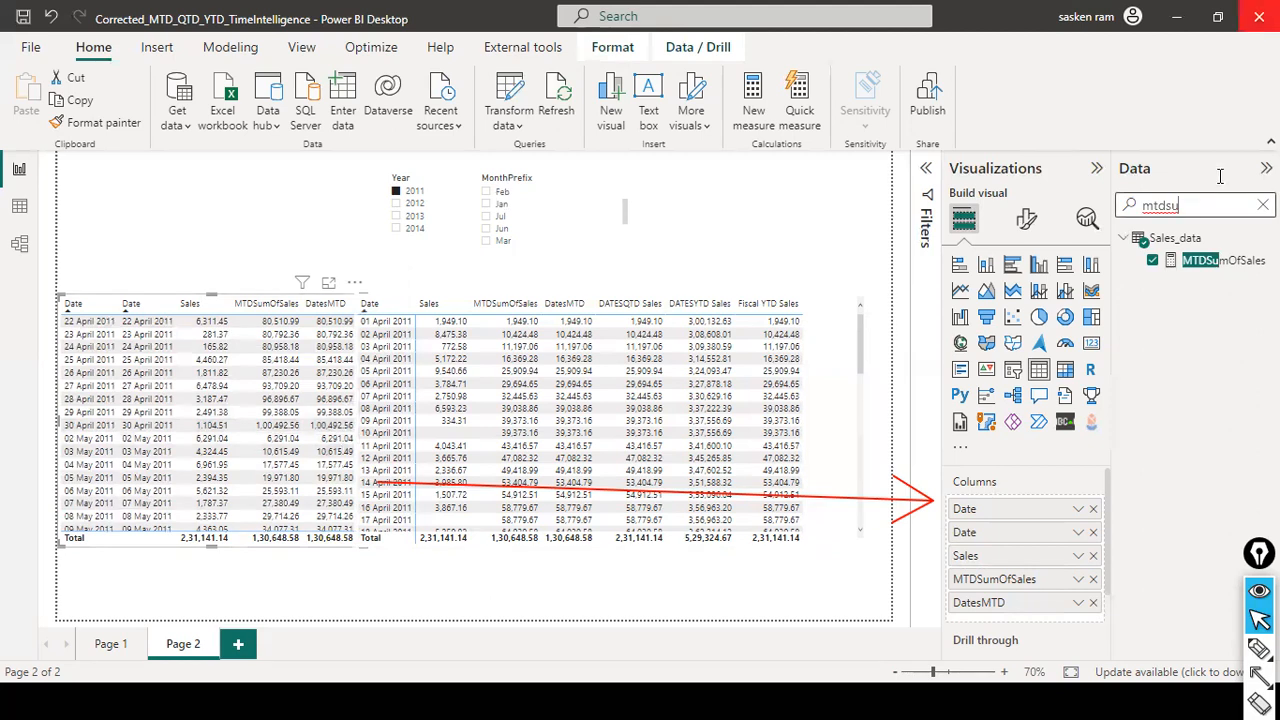
{"action": "left_click", "coordinate": [1200, 258]}
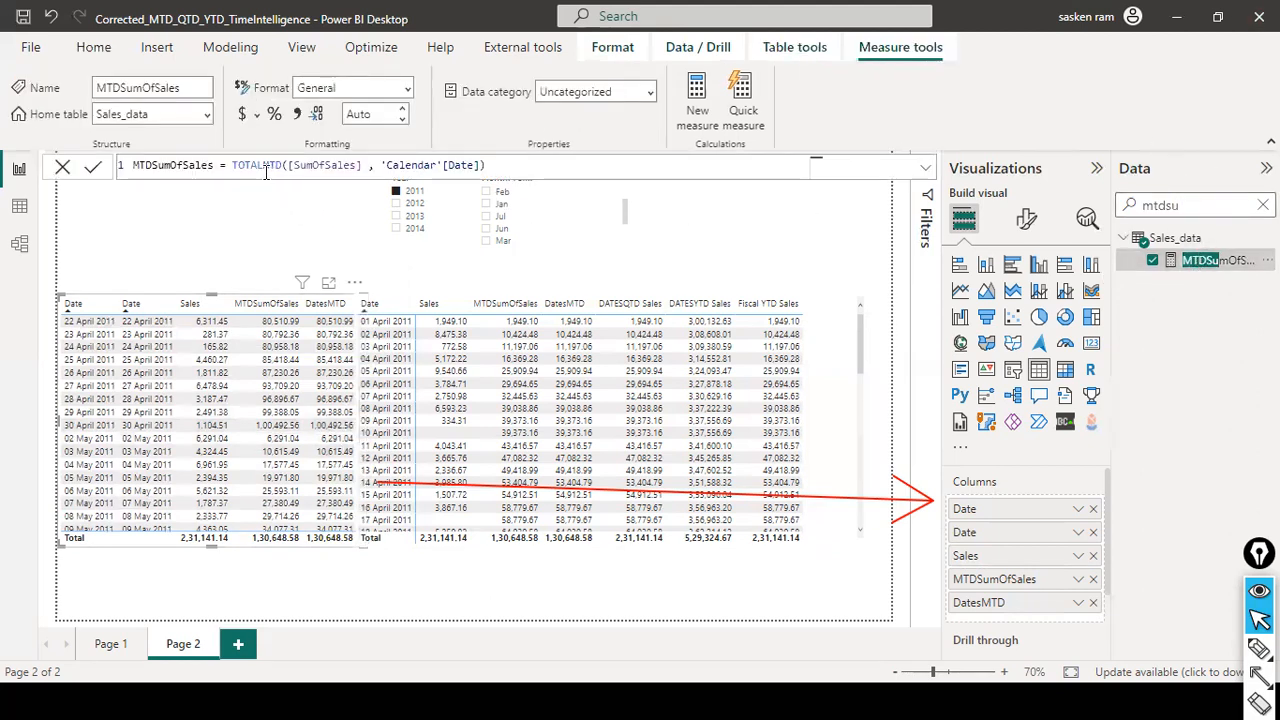
{"action": "left_click", "coordinate": [266, 168]}
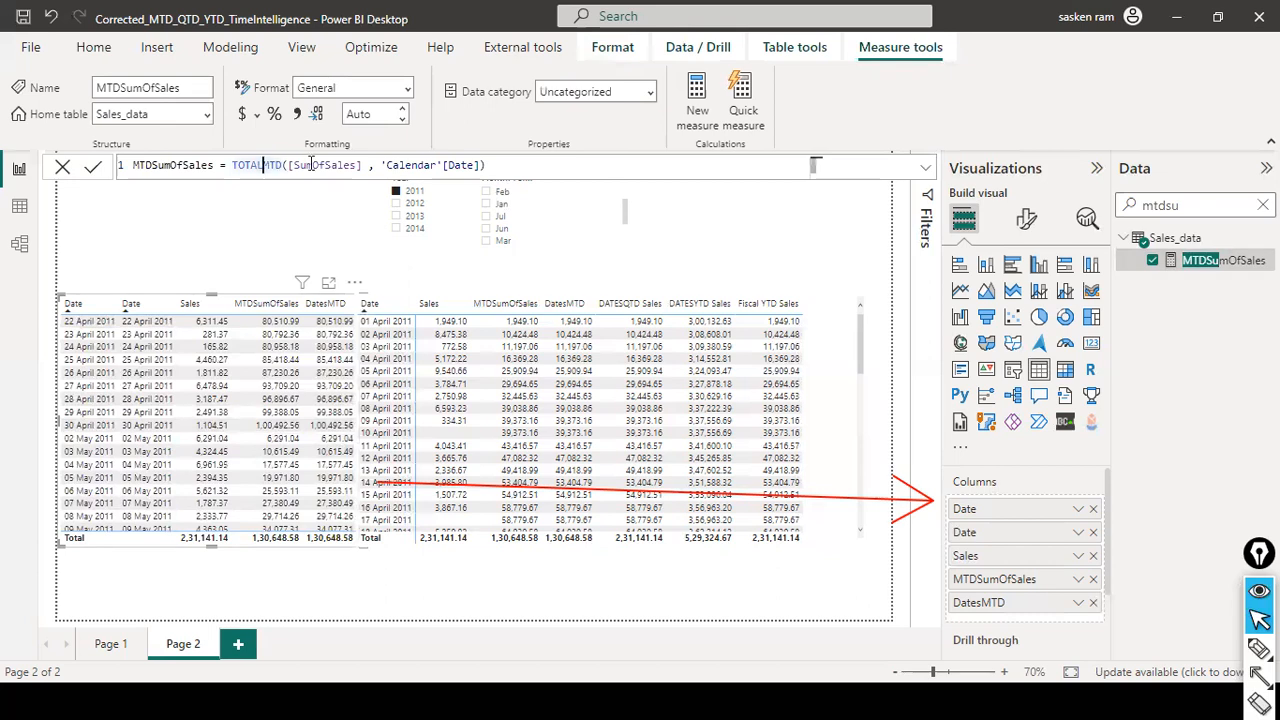
{"action": "left_click", "coordinate": [338, 165]}
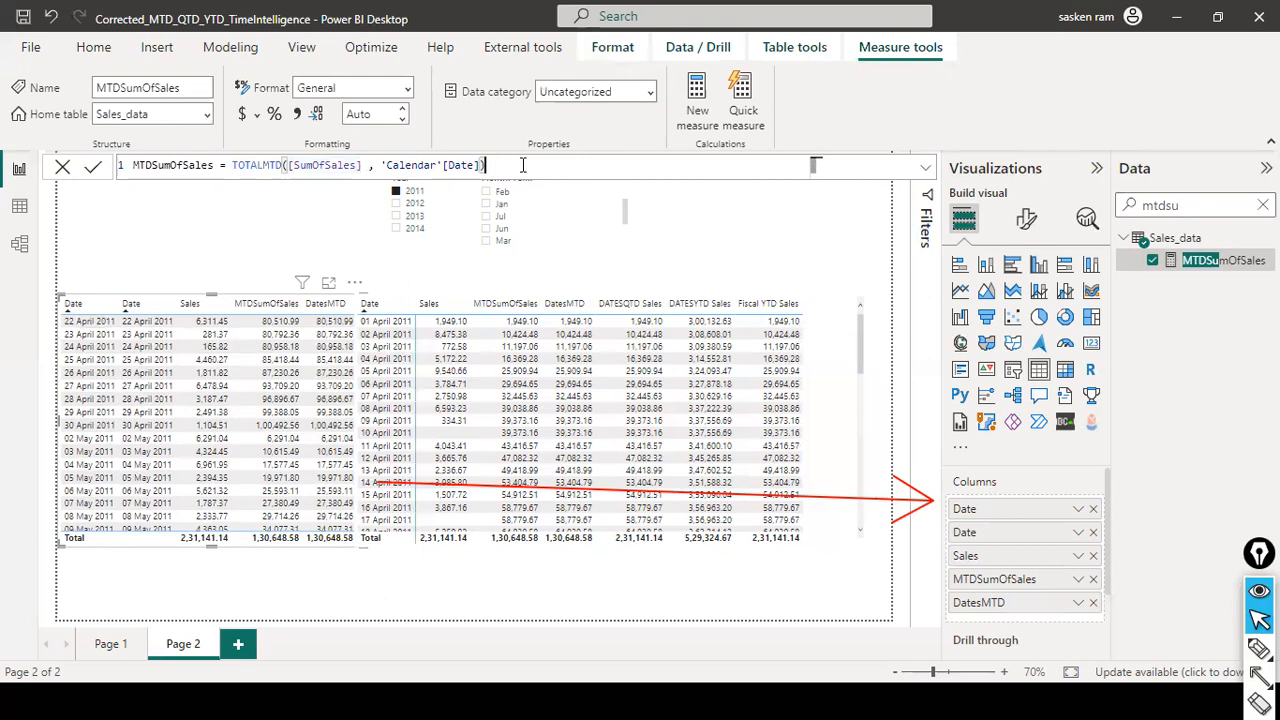
{"action": "left_click", "coordinate": [423, 166]}
- Draw annotation arrows from the MTDSumOfSales formula to its table column and down to the DatesMTD column header
{"action": "key", "text": "ctrl+shift+a"}
{"action": "left_click_drag", "start_coordinate": [180, 176], "coordinate": [250, 288]}
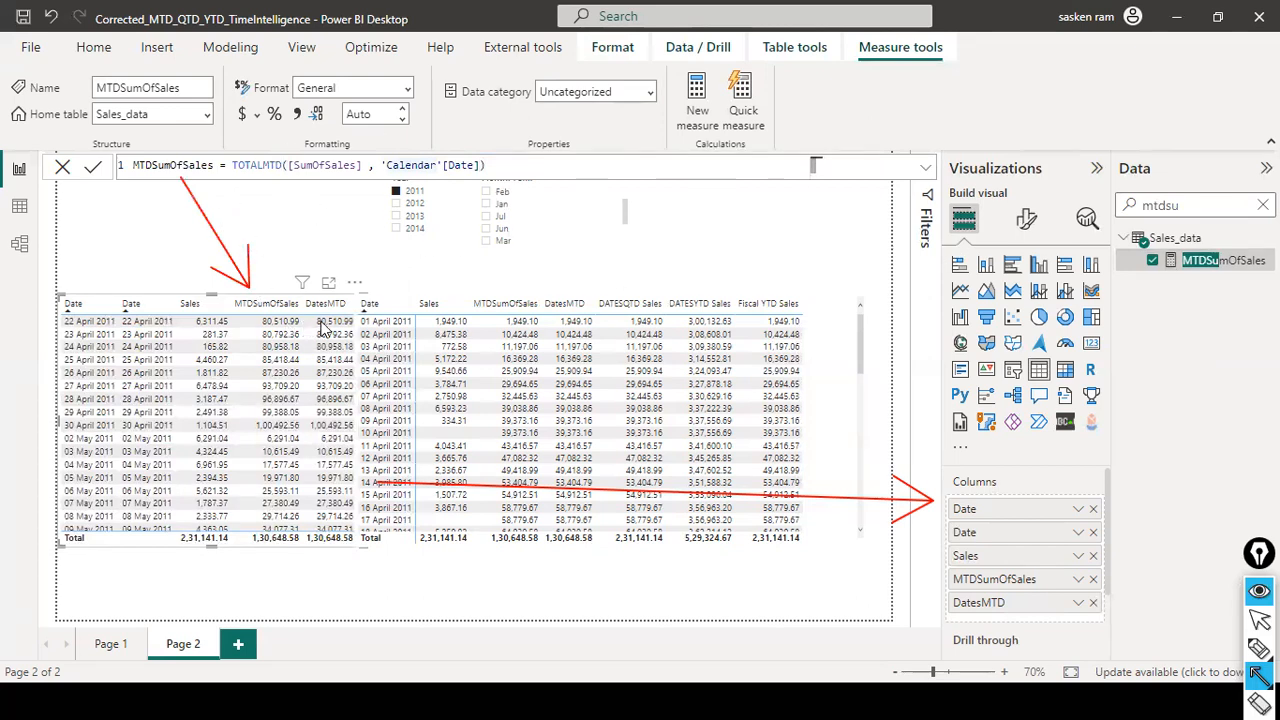
{"action": "left_click_drag", "start_coordinate": [314, 227], "coordinate": [328, 300]}
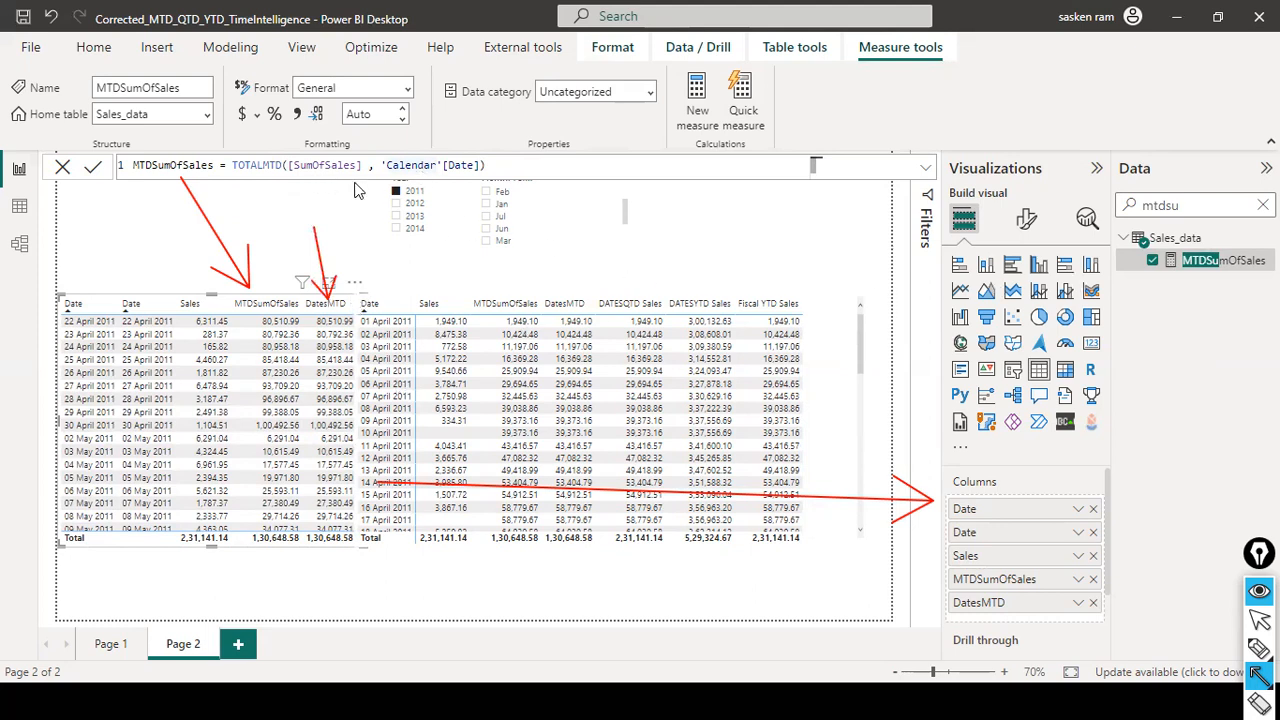
{"action": "key", "text": "ctrl+shift+2"}
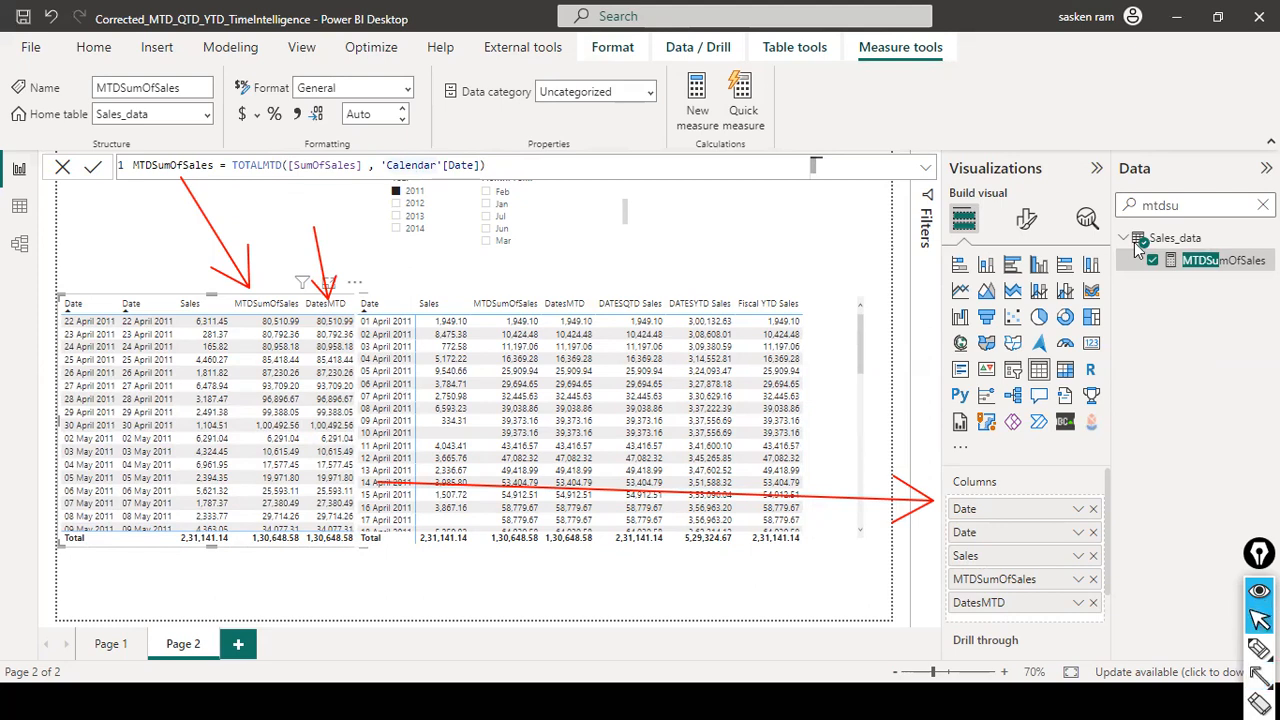
- Search the data fields for "dates", inspect the DatesMTD measure's CALCULATE and DATESMTD formula, and close the formula without changes
{"action": "left_click", "coordinate": [1262, 205]}
{"action": "type", "text": "dates"}
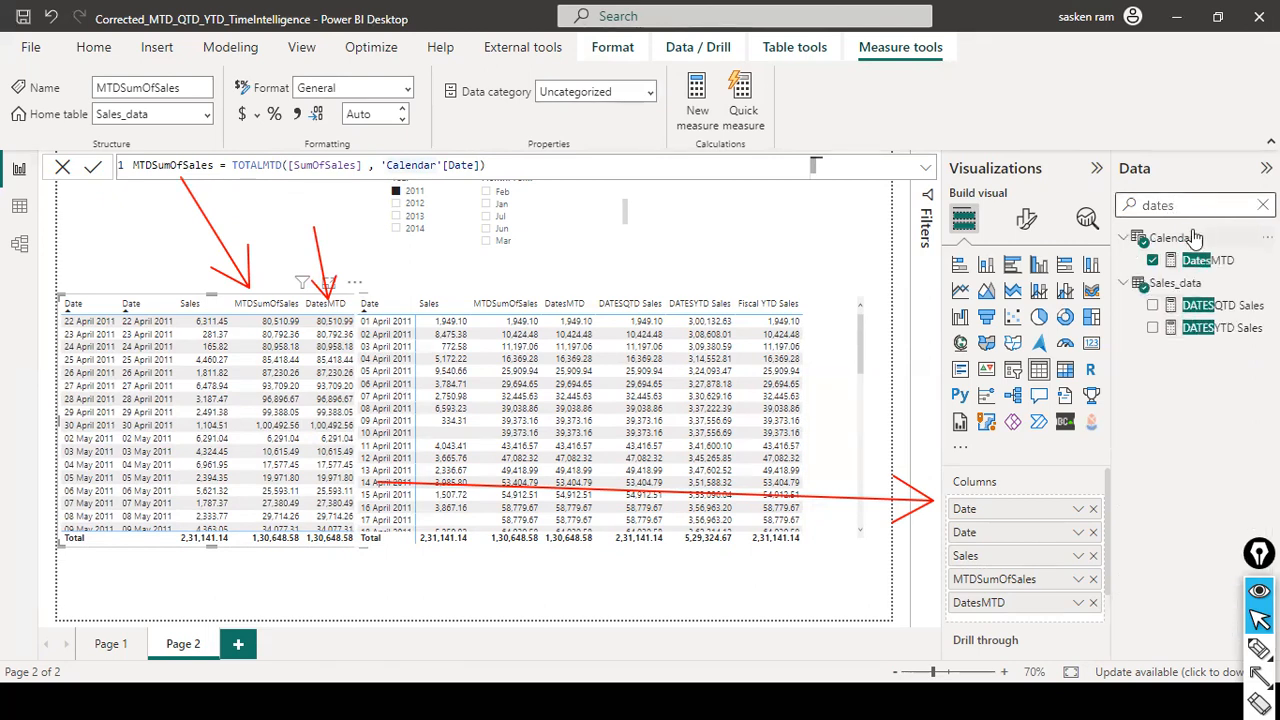
{"action": "left_click", "coordinate": [1195, 260]}
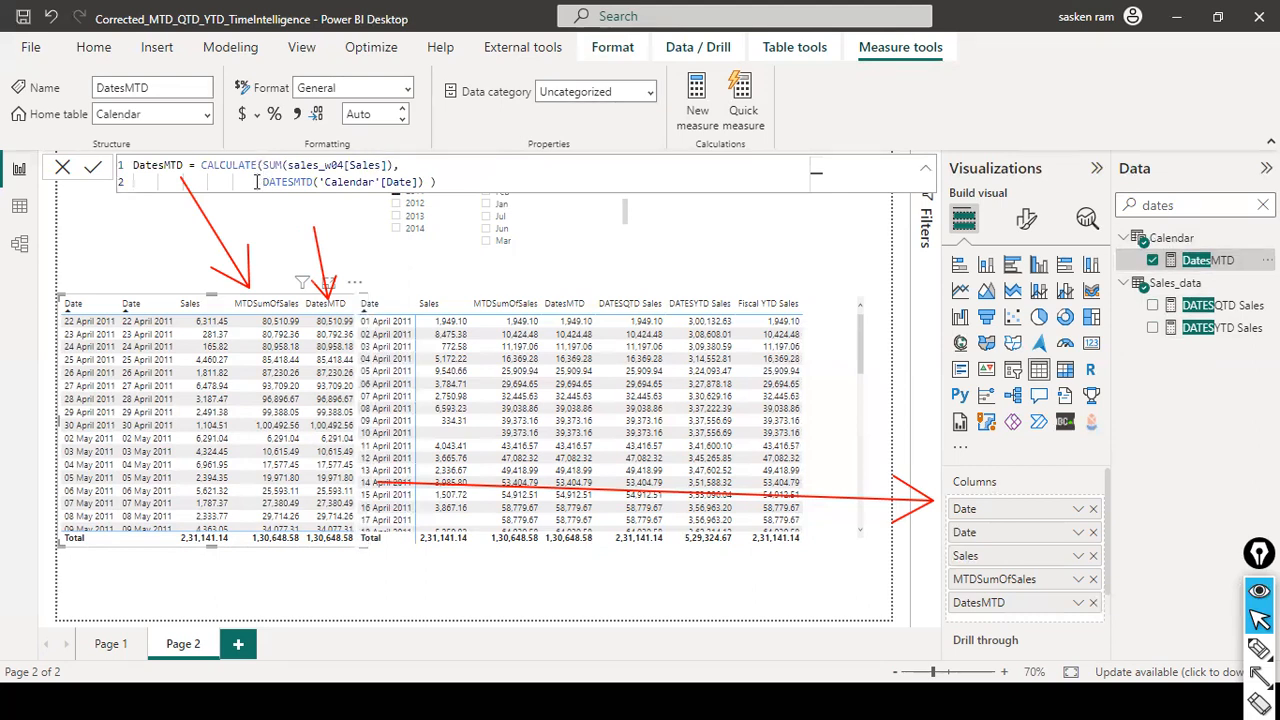
{"action": "left_click_drag", "start_coordinate": [263, 181], "coordinate": [424, 182]}
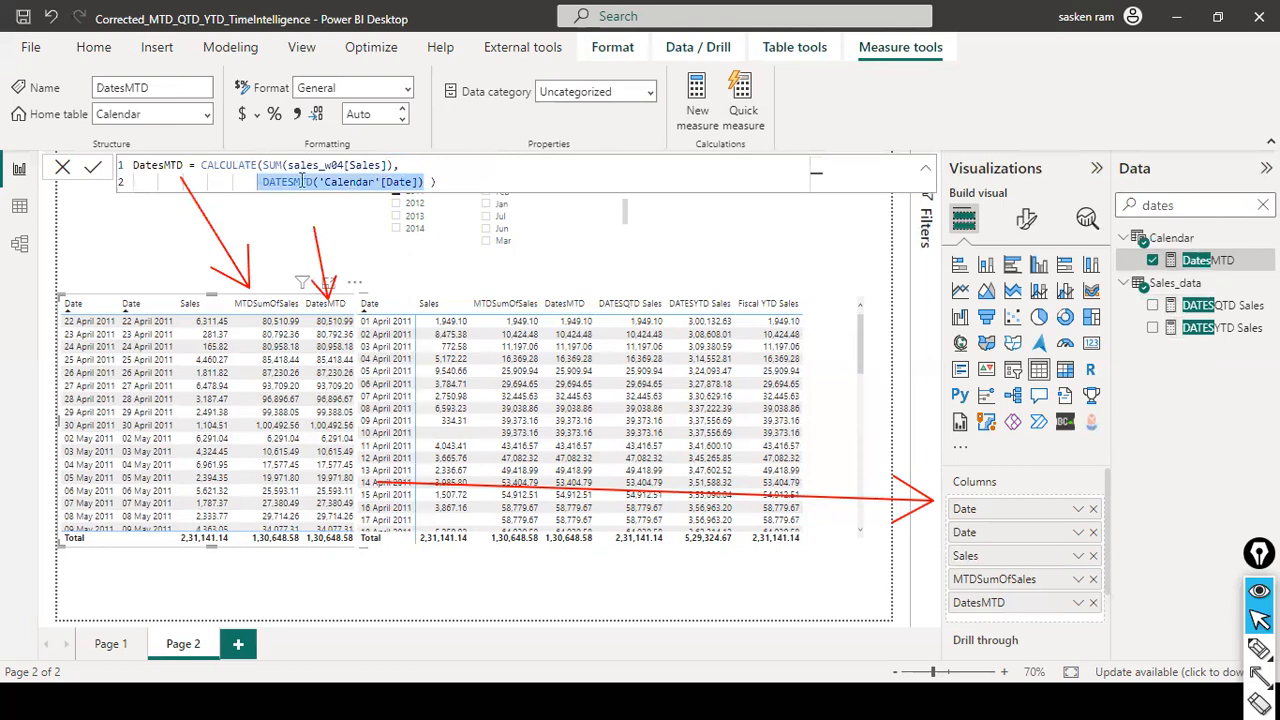
{"action": "left_click", "coordinate": [241, 165]}
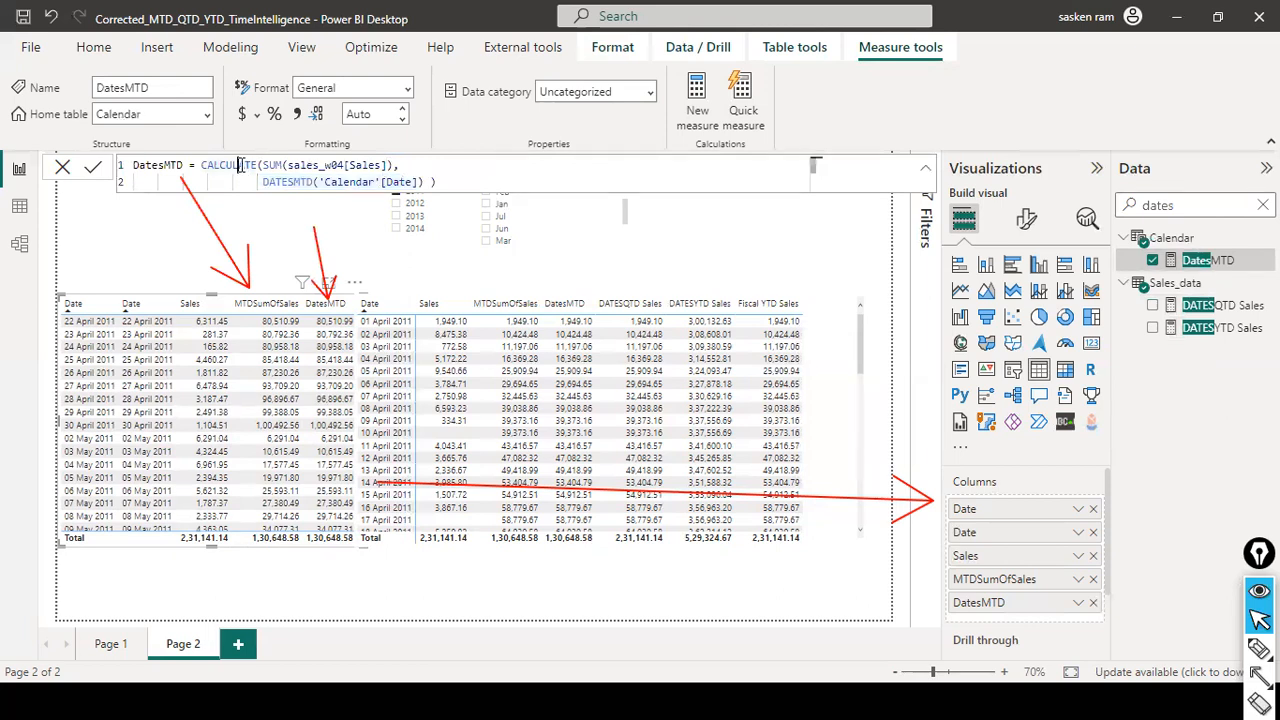
{"action": "left_click", "coordinate": [355, 165]}
{"action": "left_click", "coordinate": [62, 167]}
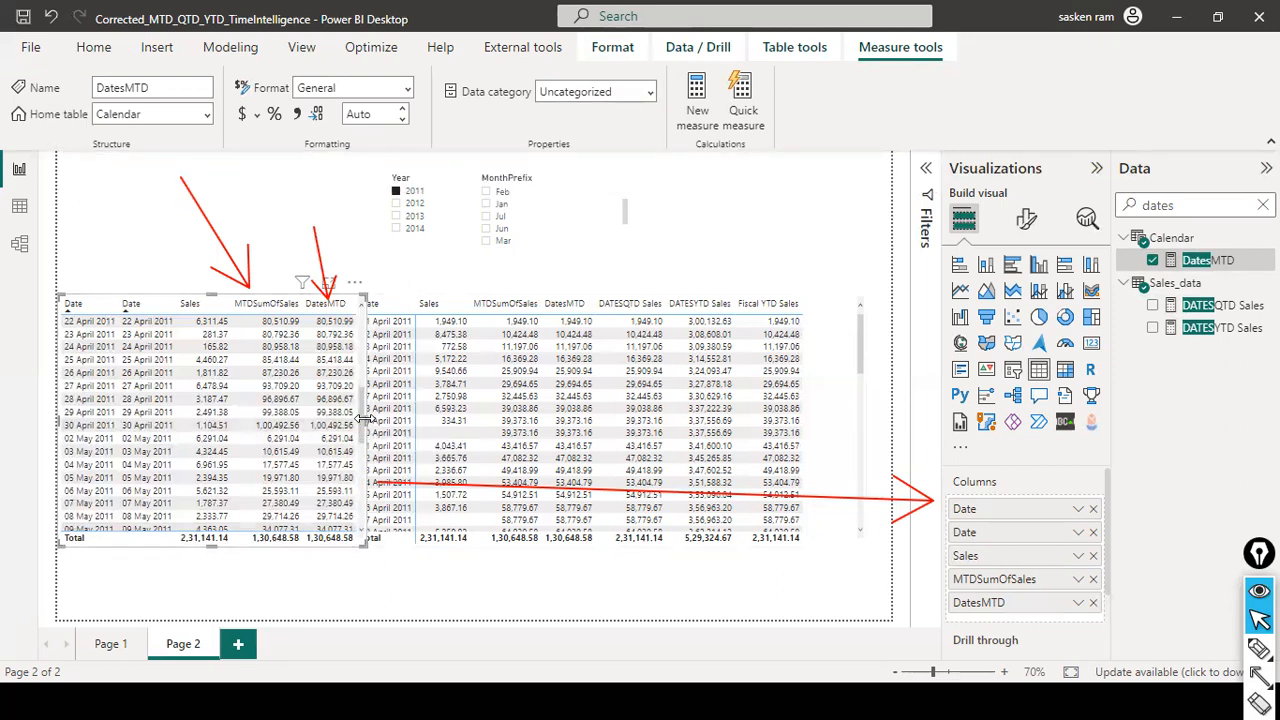
- Narrow the table with MTDSumOfSales and DatesMTD so it clears the neighbouring matrix, and view its early May 2011 rows
{"action": "left_click_drag", "start_coordinate": [368, 428], "coordinate": [338, 428]}
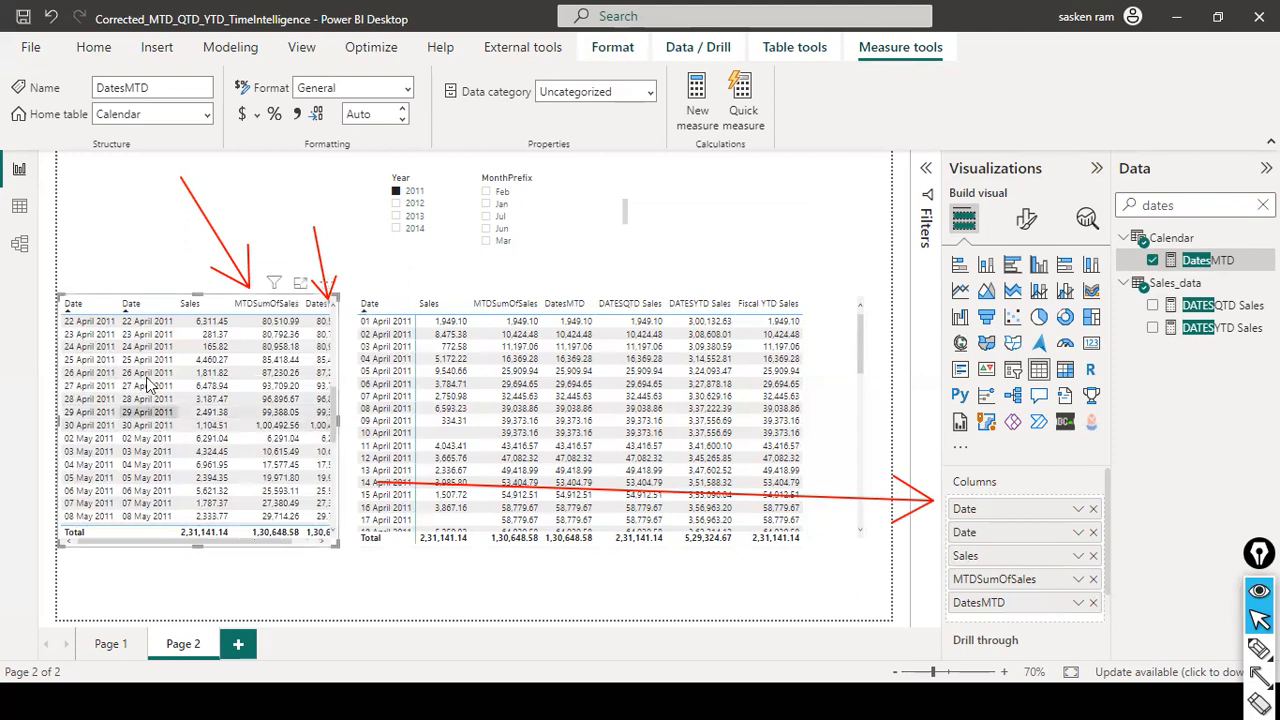
{"action": "scroll", "coordinate": [265, 390], "scroll_direction": "down", "scroll_amount": 5}
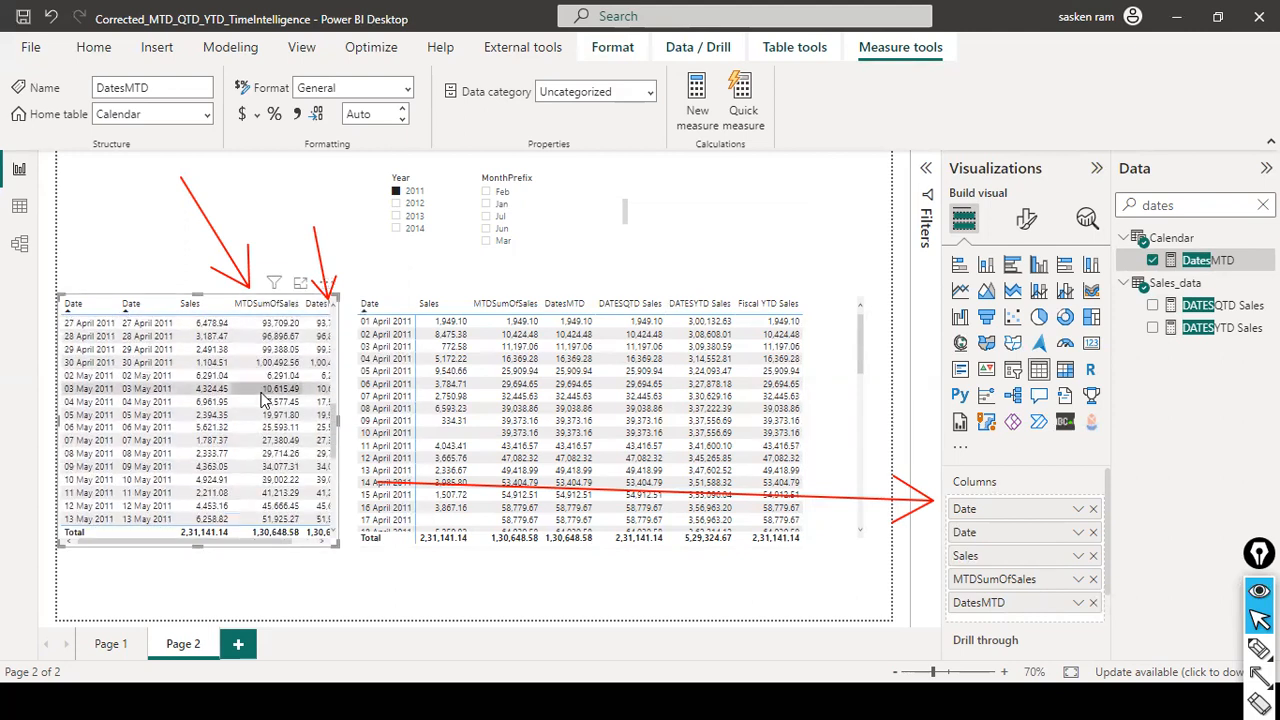
- View the table's late May 2011 rows, and inspect the matrix's DATESQTD Sales and DATESYTD Sales formulas, closing them without changes
{"action": "scroll", "coordinate": [300, 478], "scroll_direction": "down", "scroll_amount": 3}
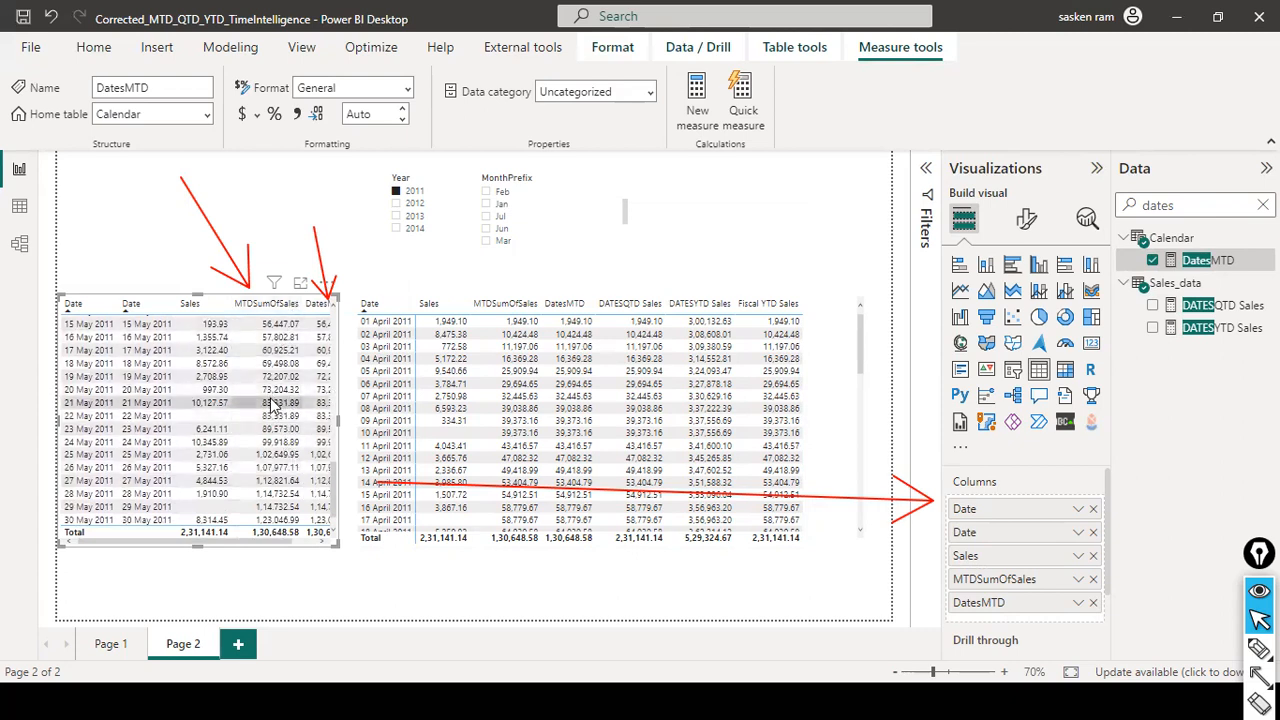
{"action": "left_click", "coordinate": [842, 349]}
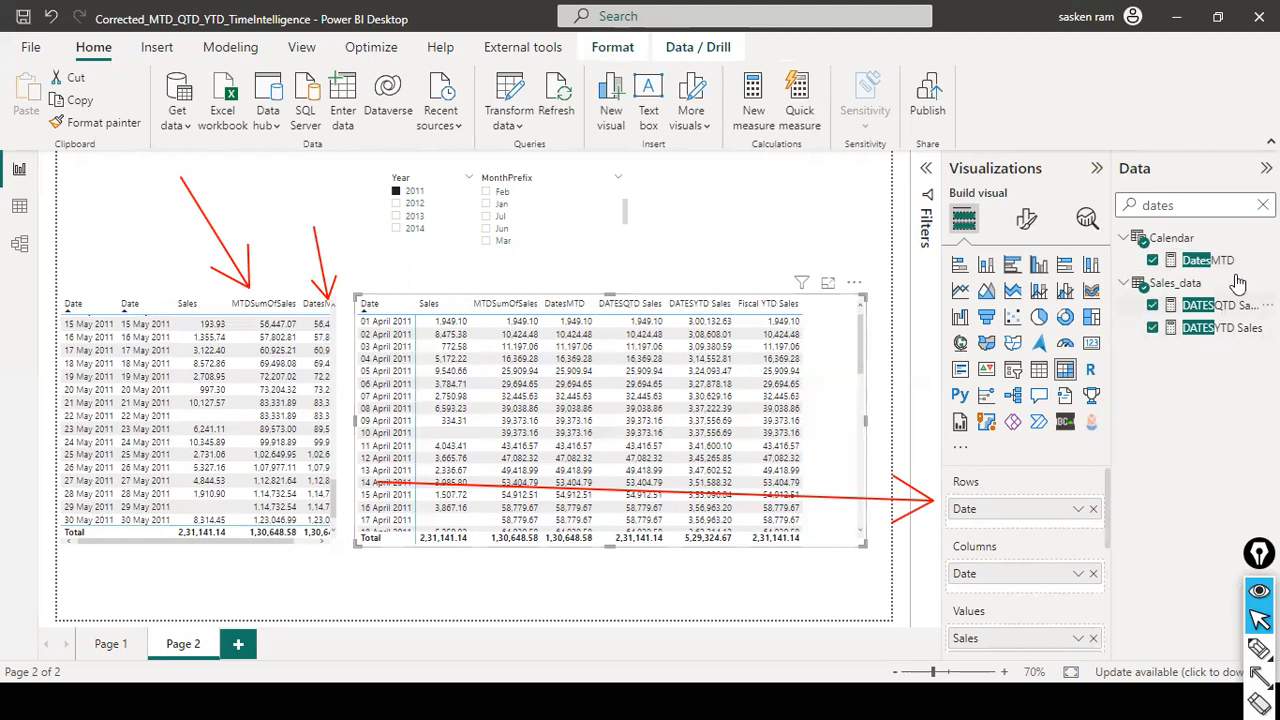
{"action": "left_click", "coordinate": [1195, 306]}
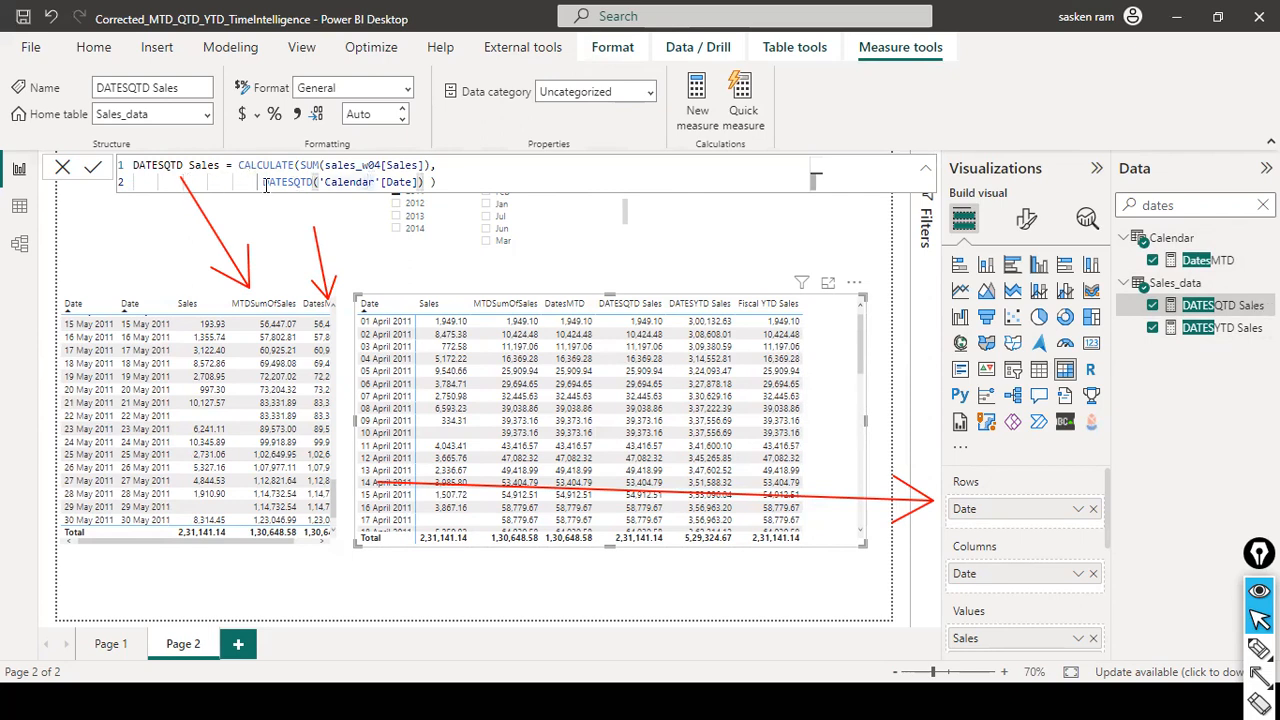
{"action": "double_click", "coordinate": [313, 182]}
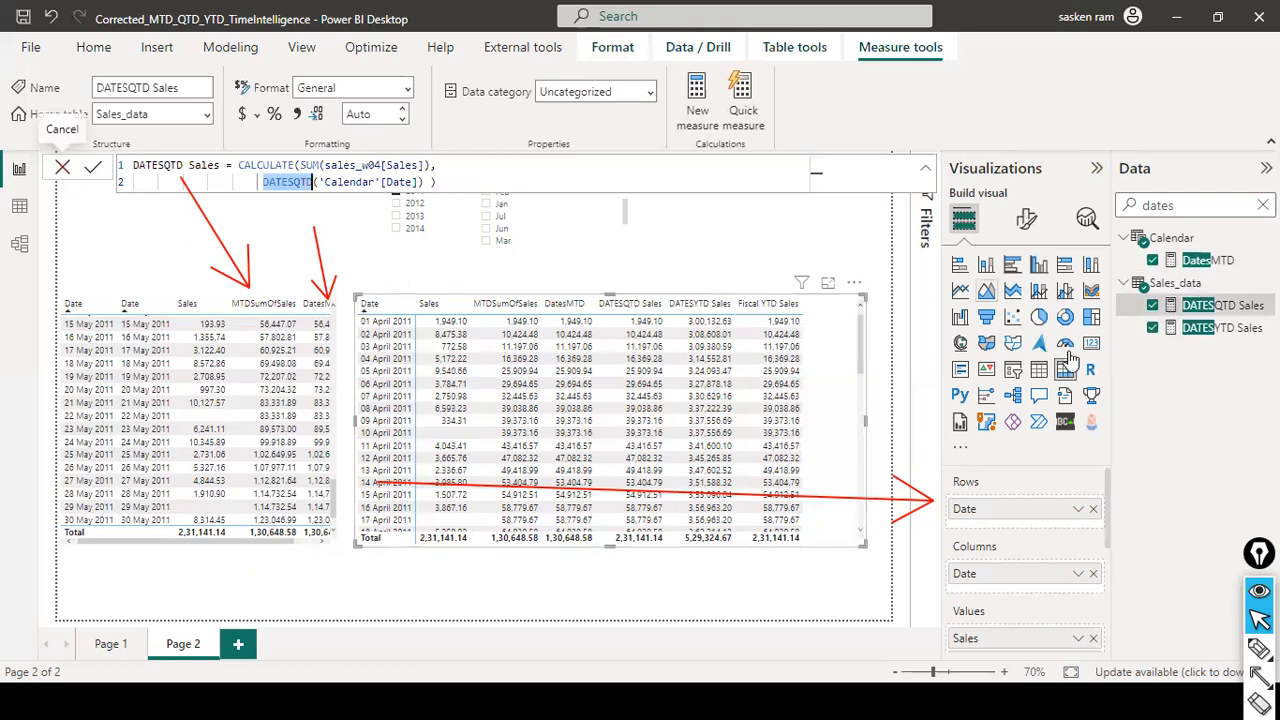
{"action": "left_click", "coordinate": [1203, 332]}
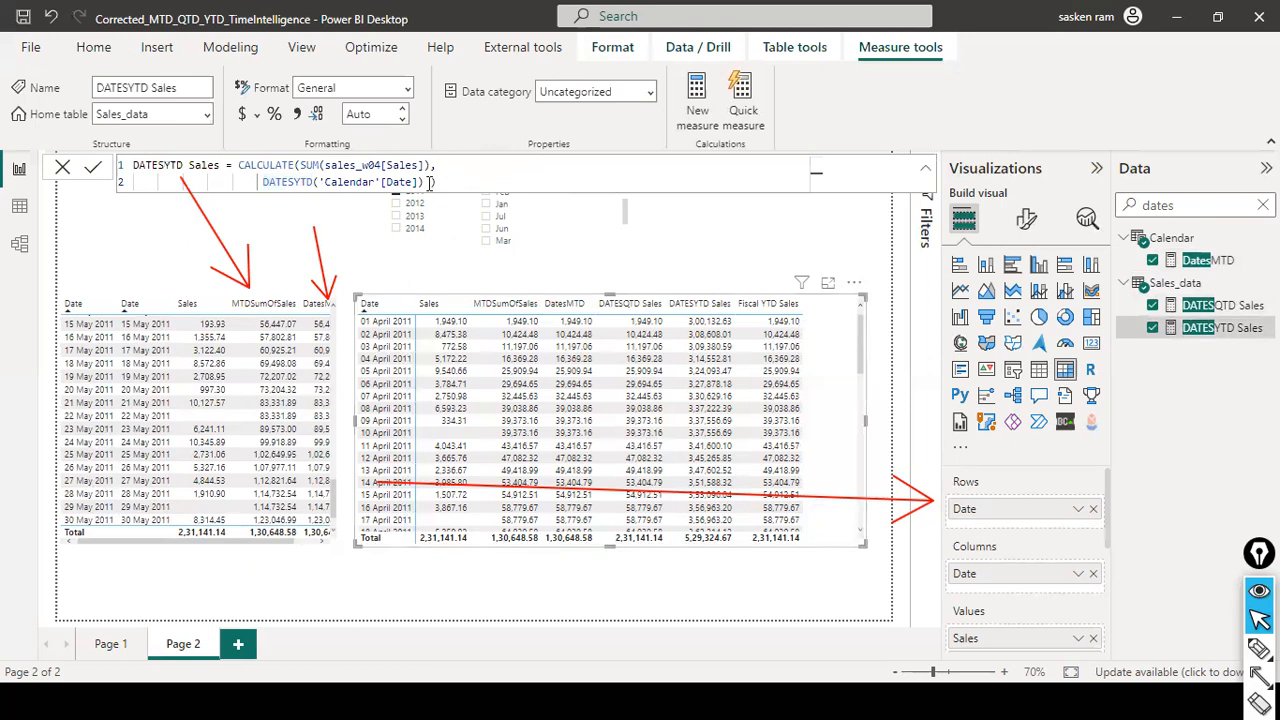
{"action": "left_click", "coordinate": [60, 168]}
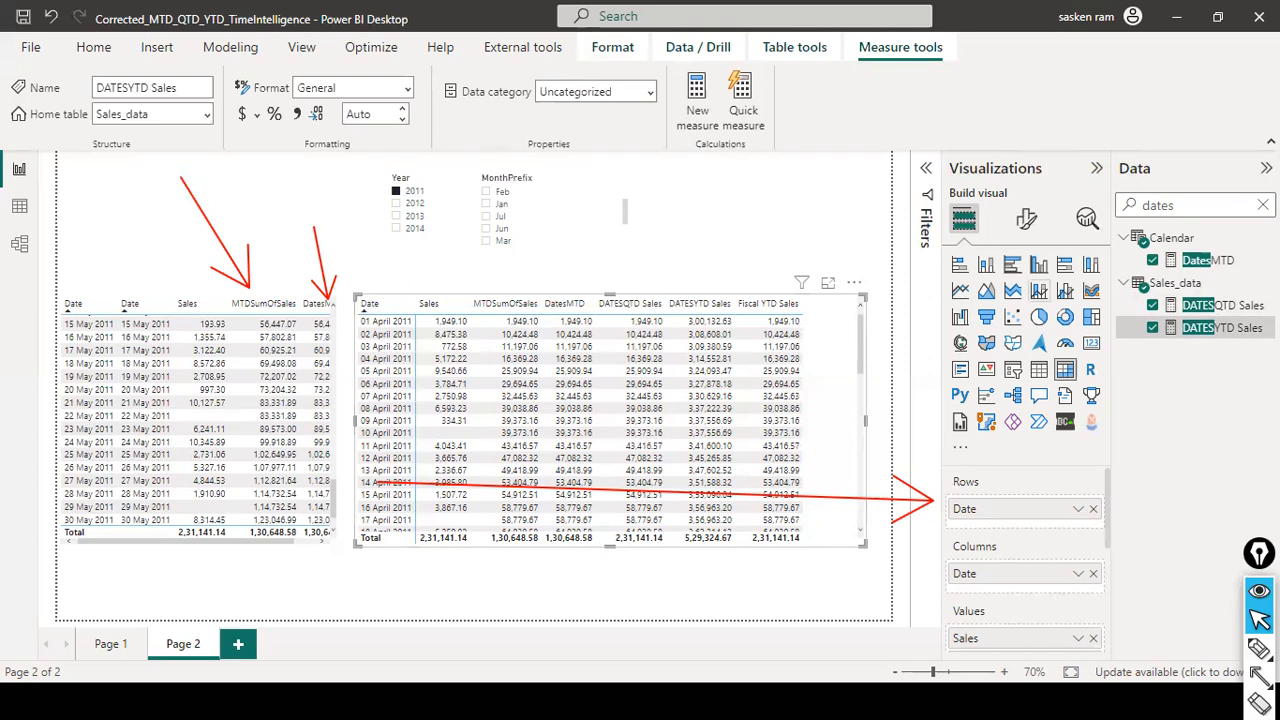
- Search the data fields for "fis" and examine the TOTALYTD function and its SumOfSales and Calendar date arguments in the Fiscal YTD Sales formula
{"action": "left_click", "coordinate": [1262, 205]}
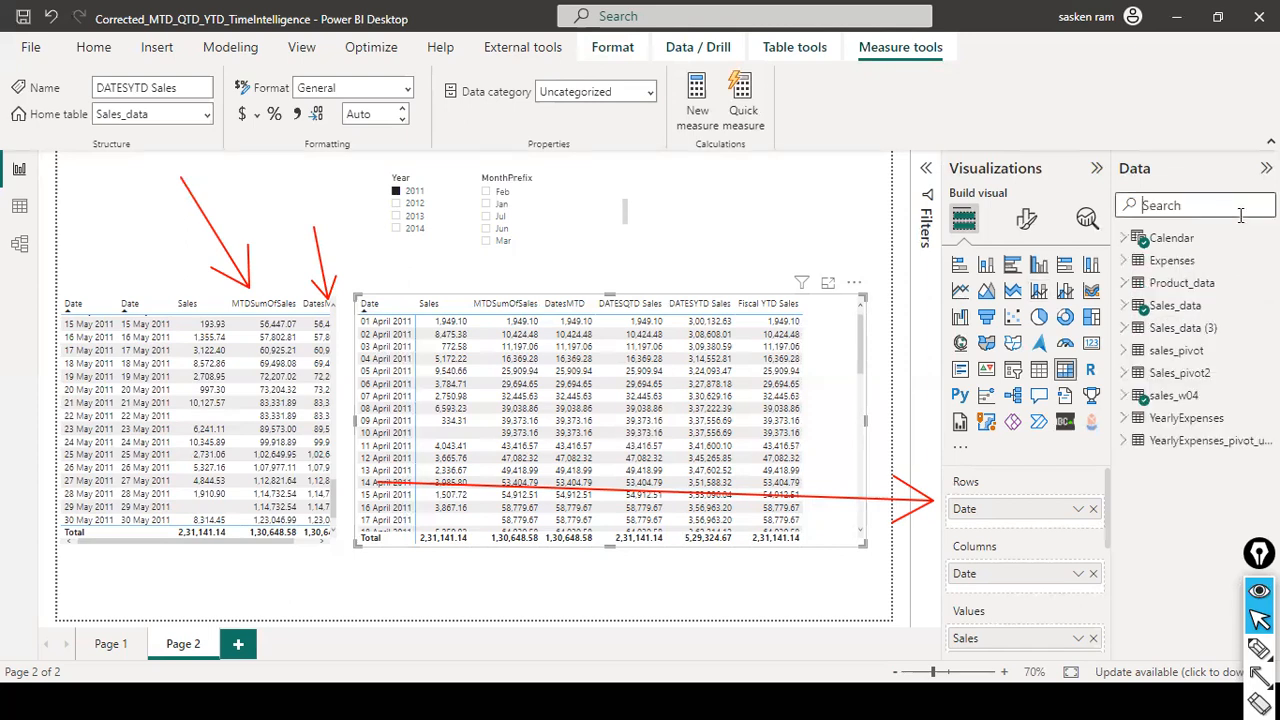
{"action": "type", "text": "fis"}
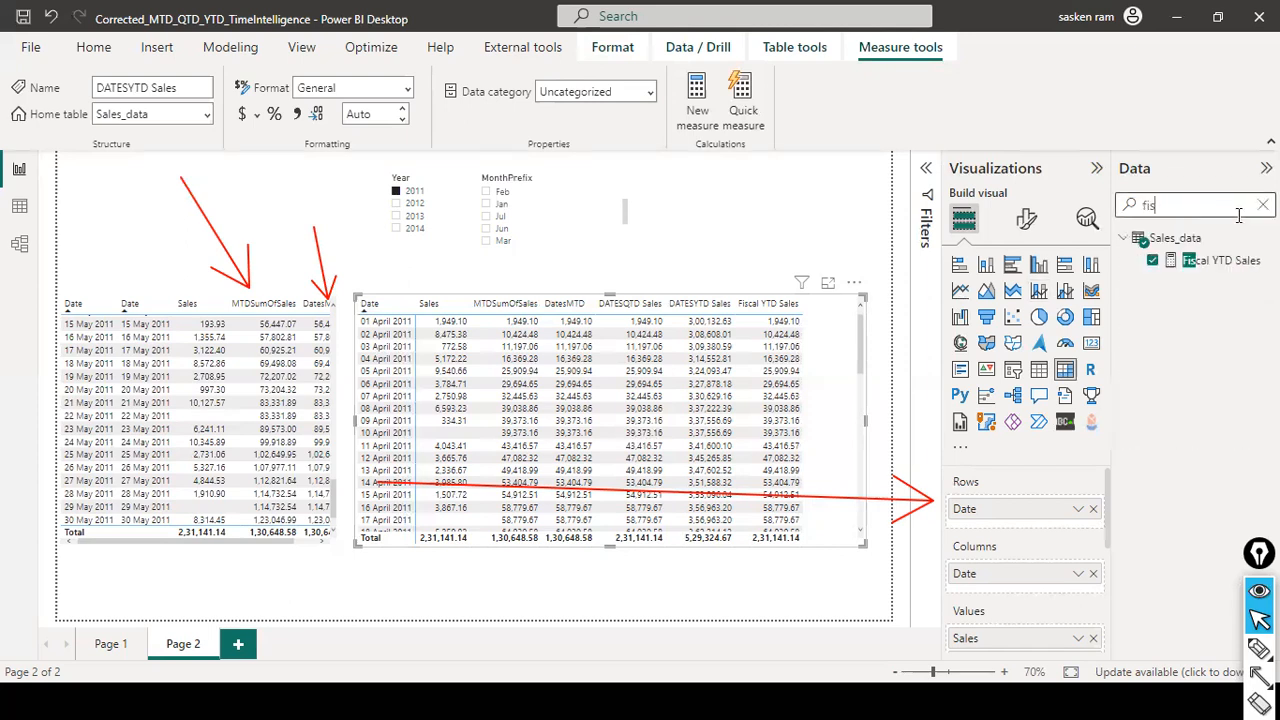
{"action": "left_click", "coordinate": [1220, 260]}
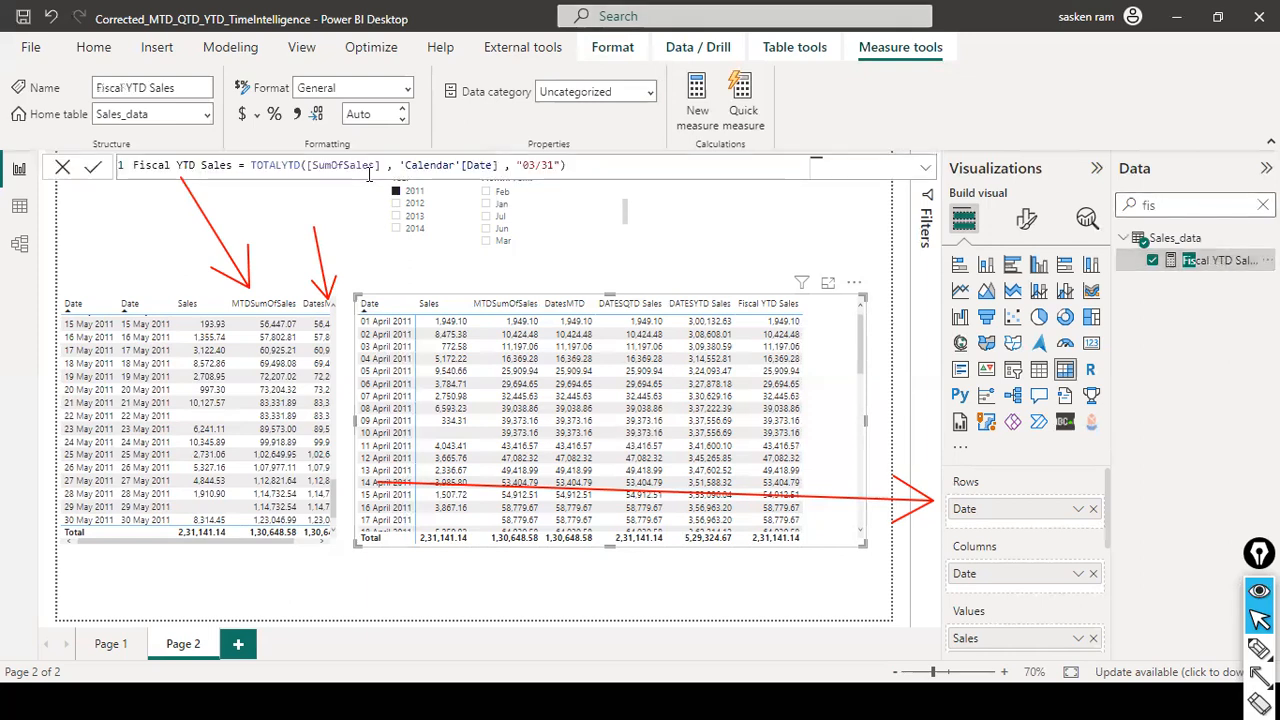
{"action": "left_click", "coordinate": [301, 166]}
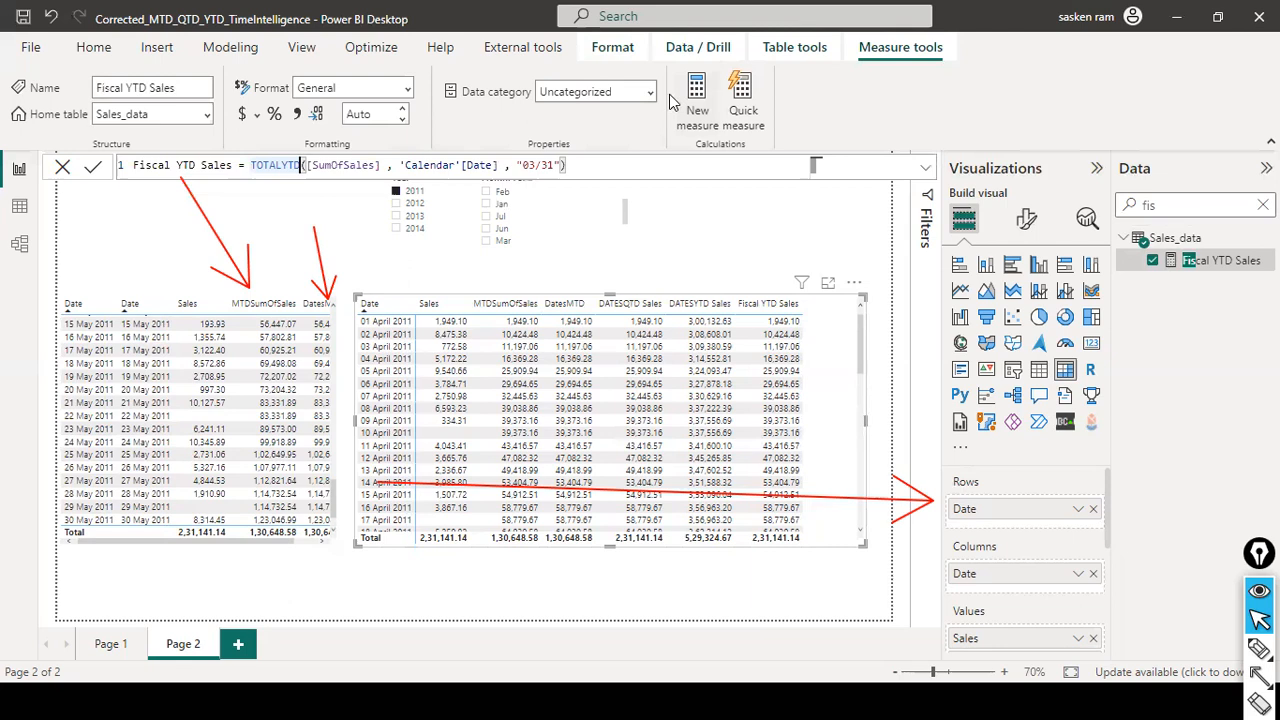
{"action": "left_click", "coordinate": [350, 168]}
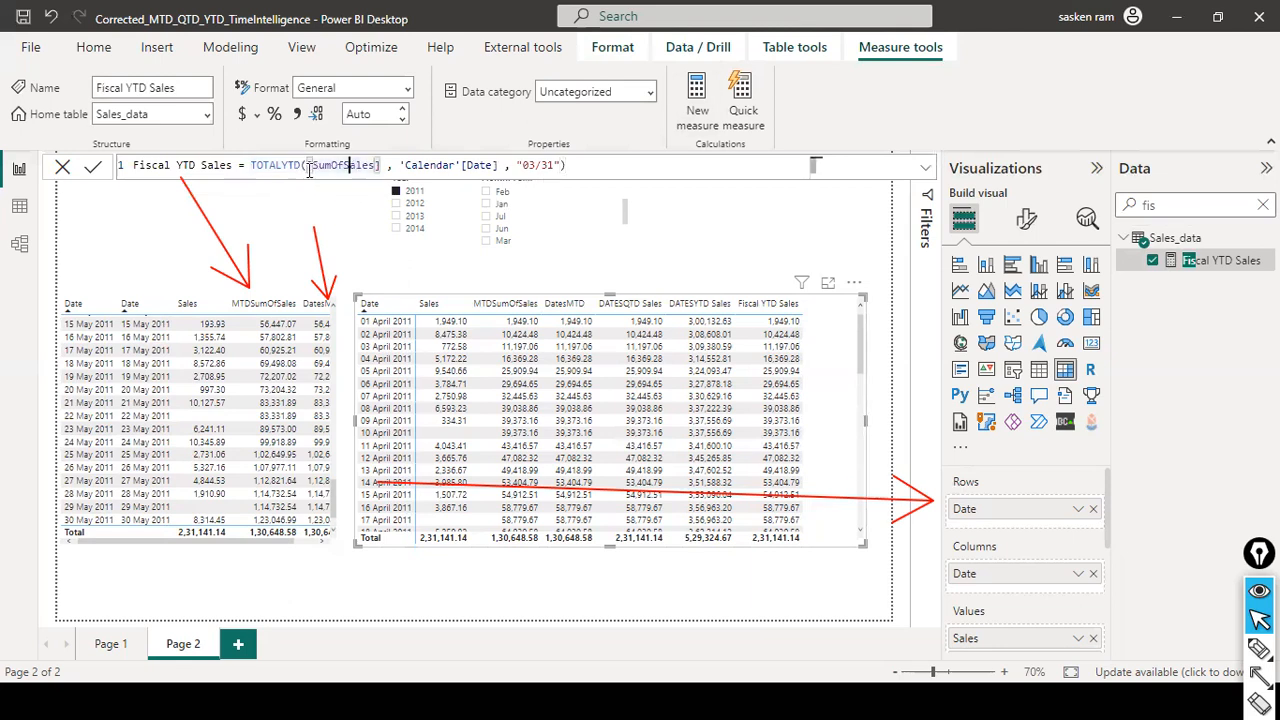
{"action": "left_click", "coordinate": [510, 168]}
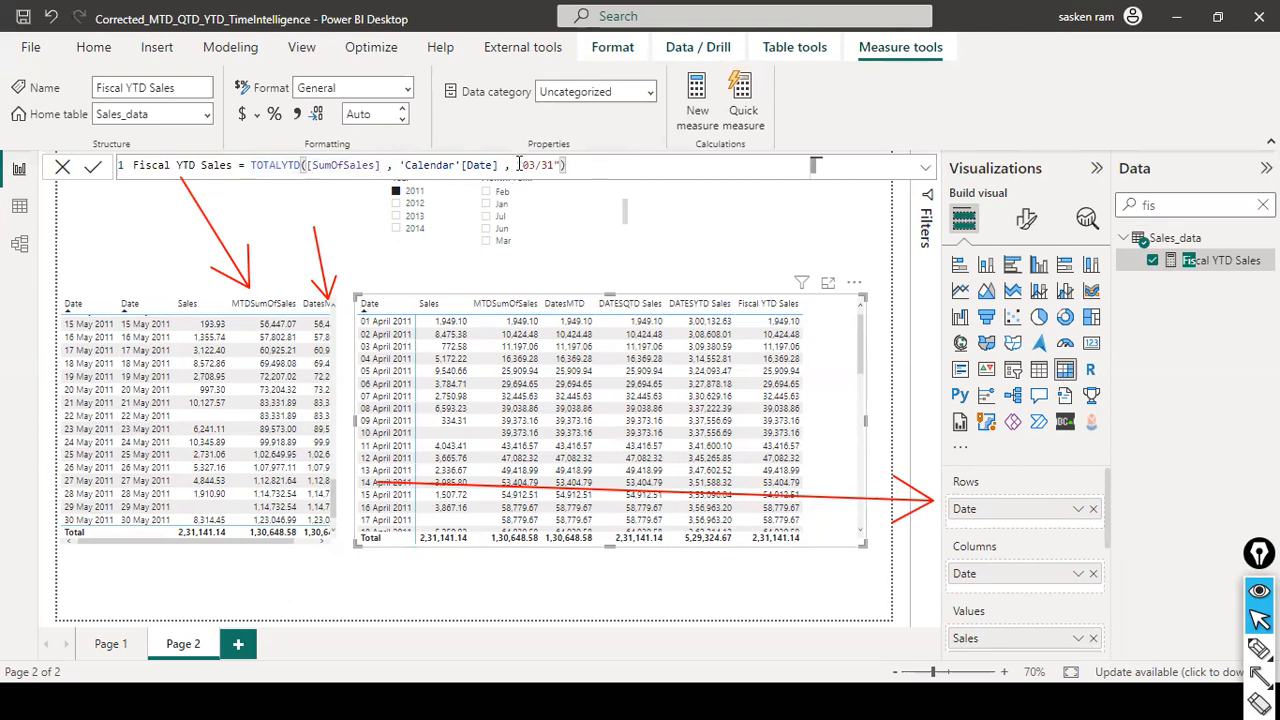
- Examine the "03/31" year-end argument in the Fiscal YTD Sales formula and close the formula without changes
{"action": "left_click_drag", "start_coordinate": [517, 165], "coordinate": [566, 165]}
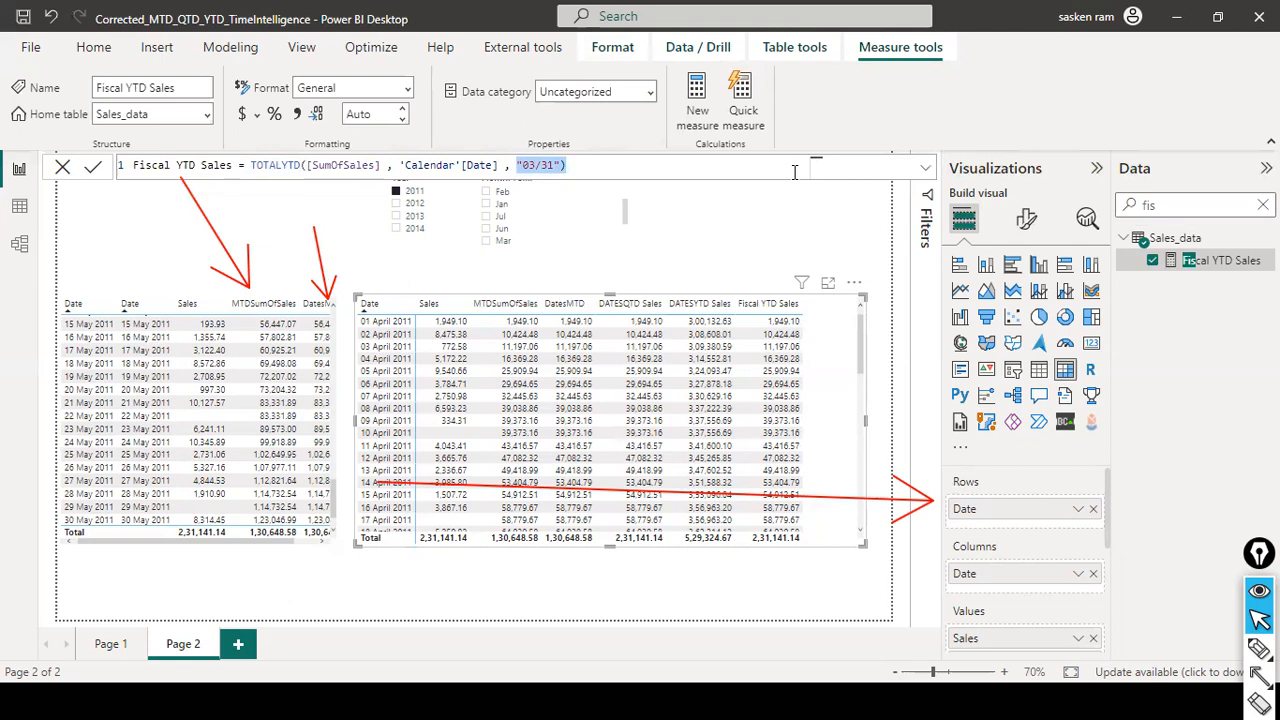
{"action": "left_click", "coordinate": [550, 166]}
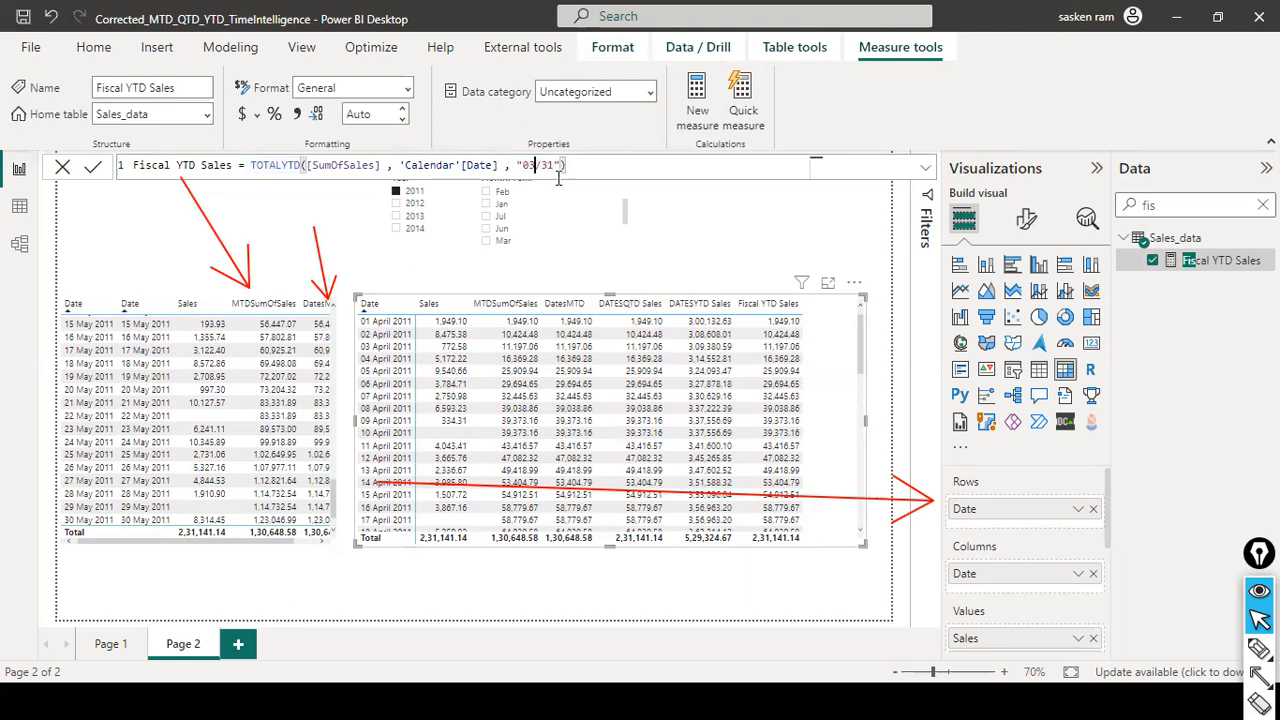
{"action": "left_click", "coordinate": [537, 165]}
{"action": "left_click_drag", "start_coordinate": [516, 168], "coordinate": [564, 168]}
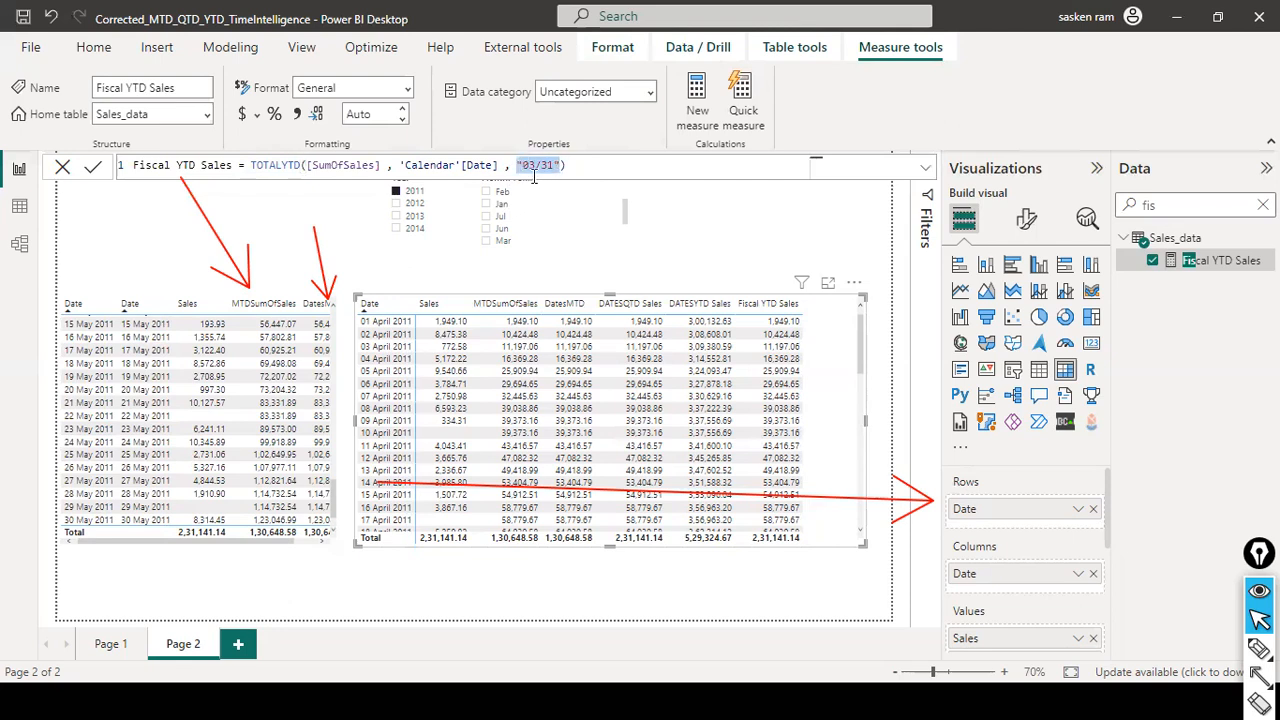
{"action": "left_click", "coordinate": [538, 167]}
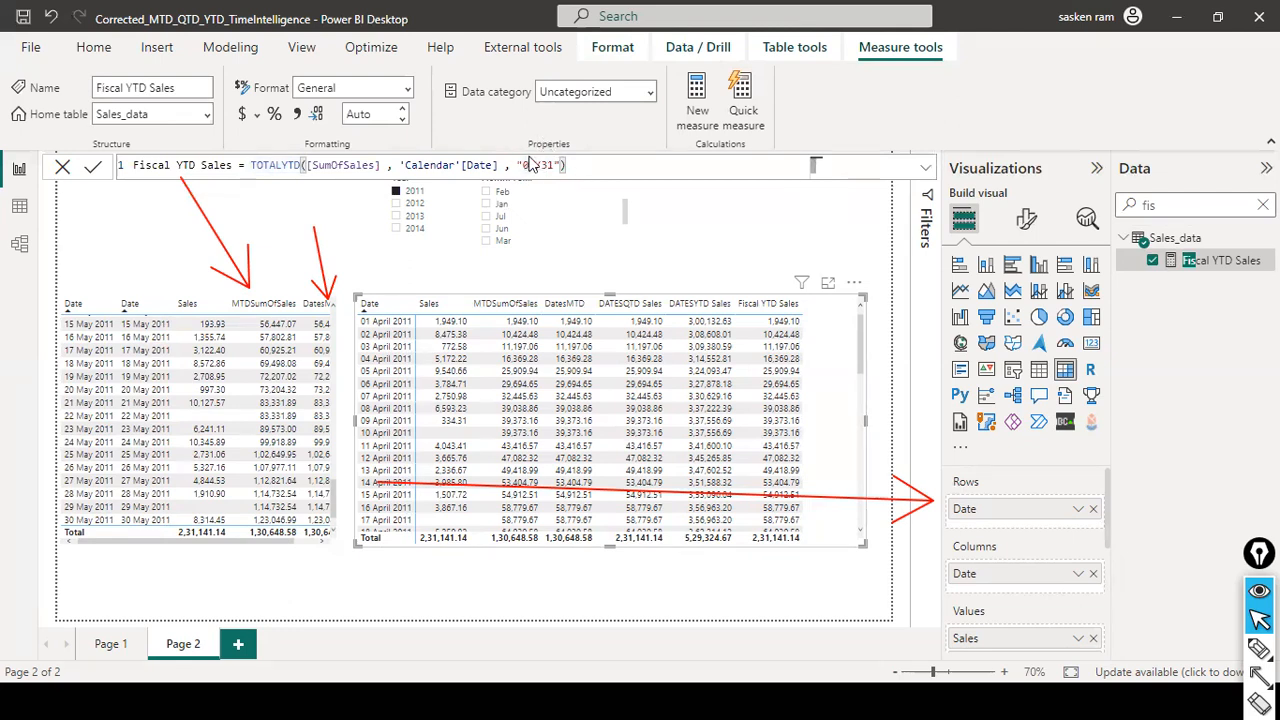
{"action": "left_click", "coordinate": [63, 168]}
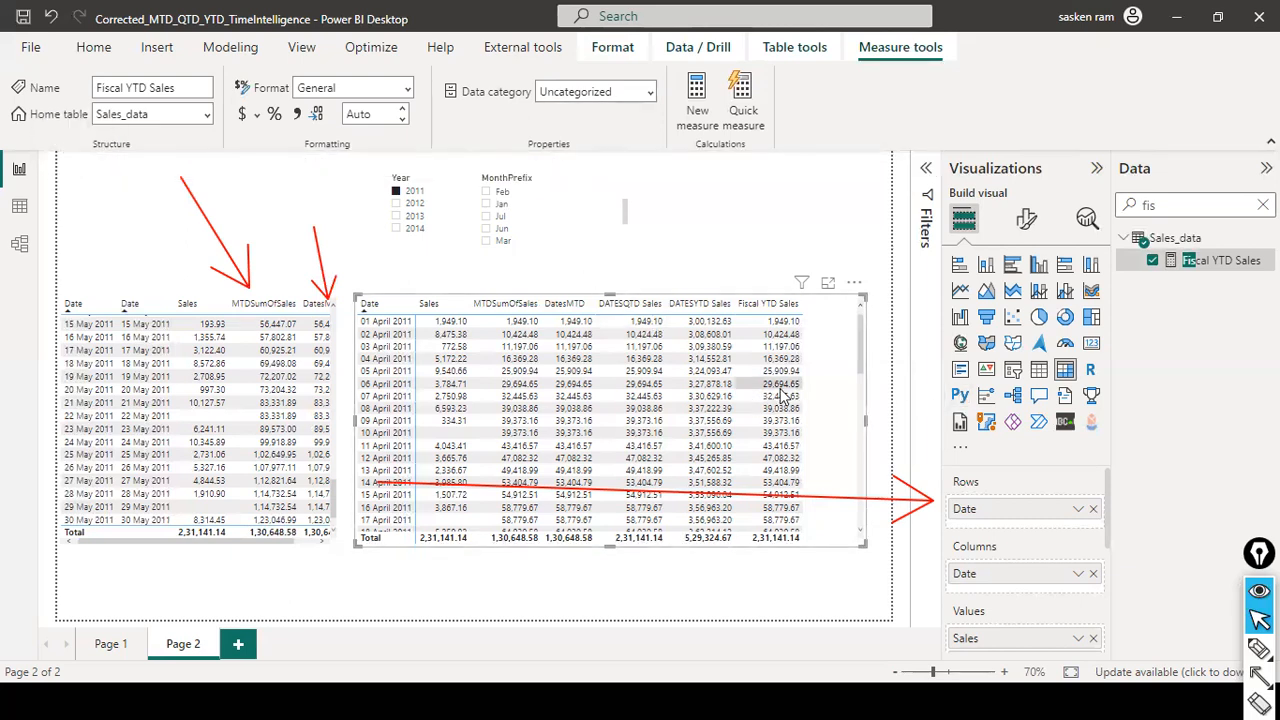
- Add 2012 to the year filter and remove it again, and filter the months to March and February in turn
{"action": "left_click", "coordinate": [396, 205], "text": "ctrl"}
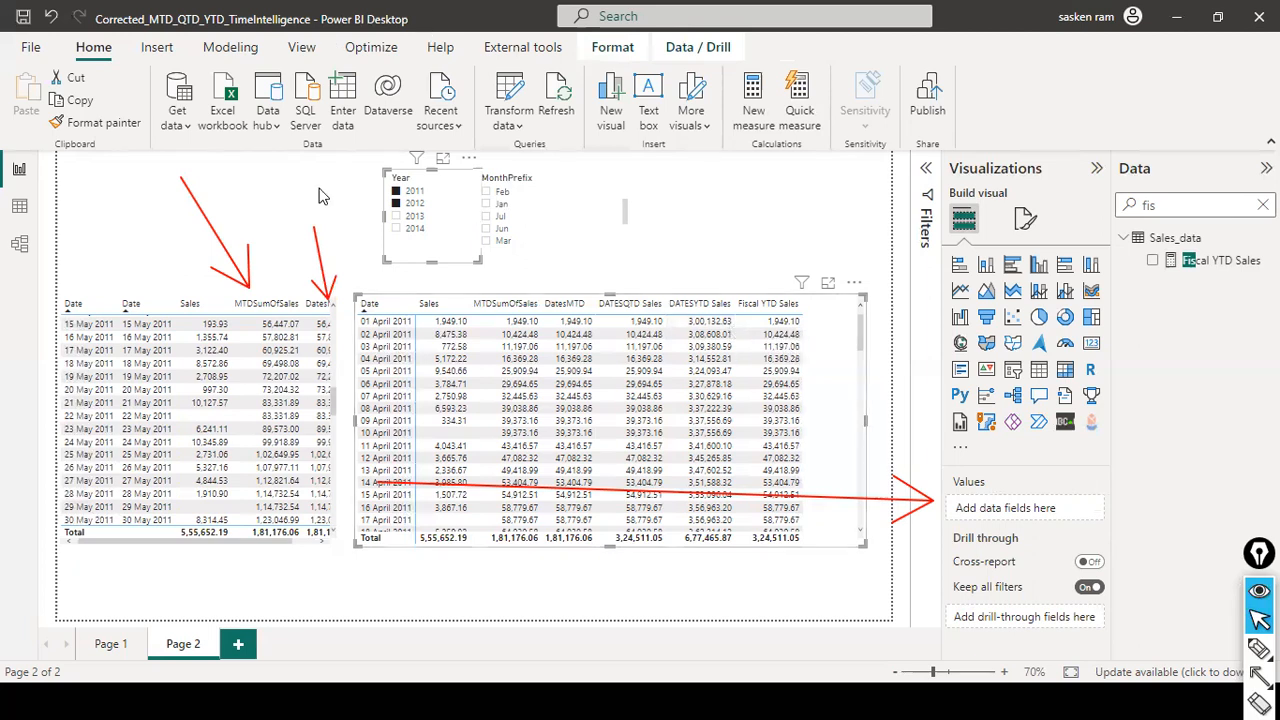
{"action": "left_click", "coordinate": [398, 205]}
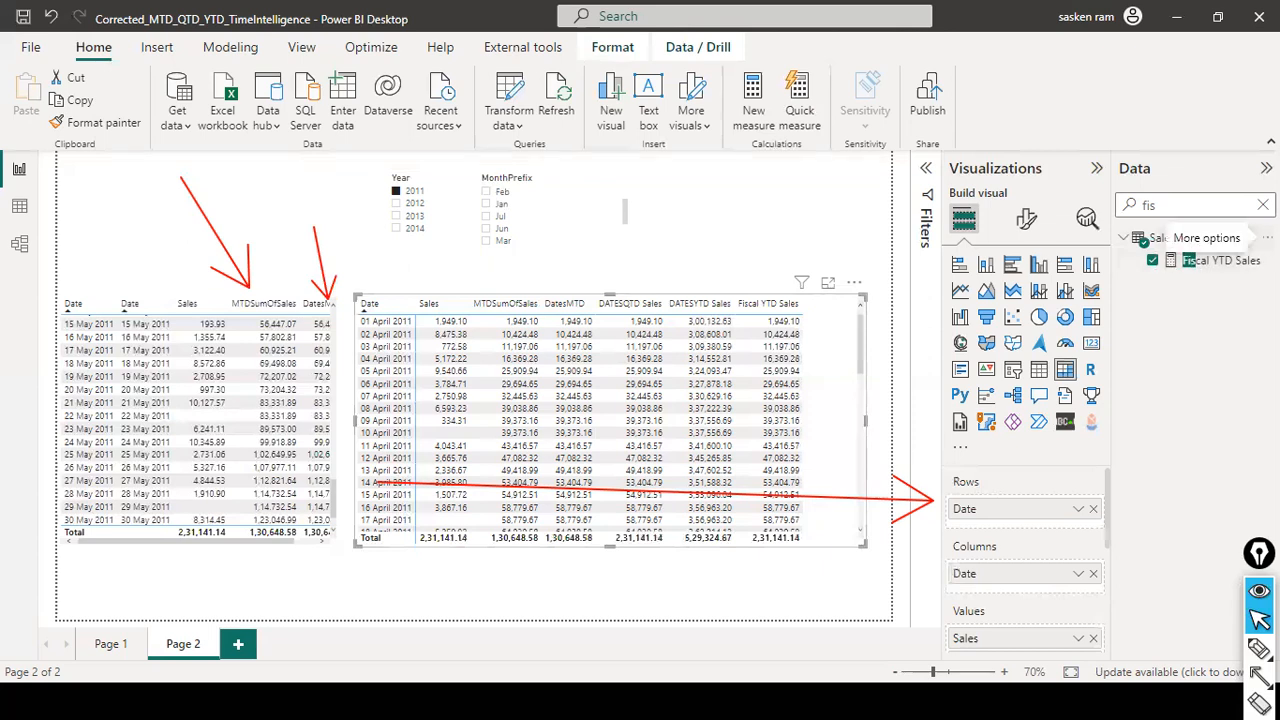
{"action": "left_click", "coordinate": [485, 242]}
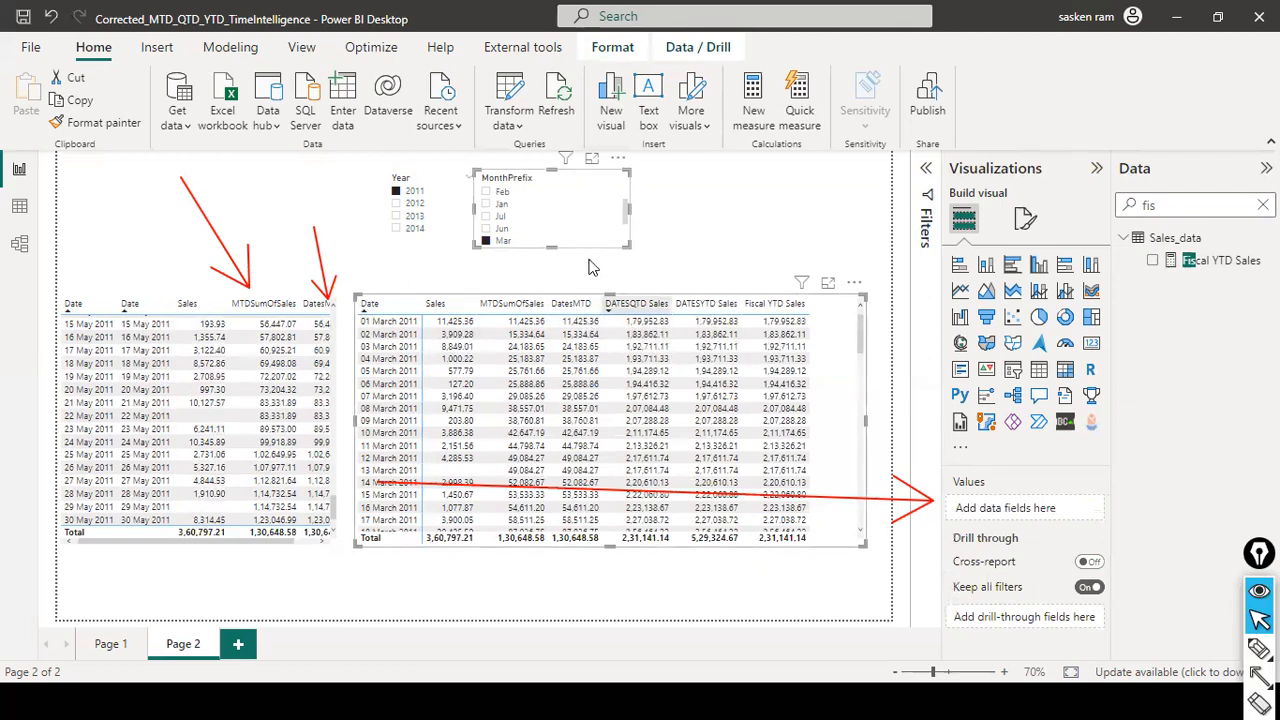
{"action": "left_click", "coordinate": [484, 193]}
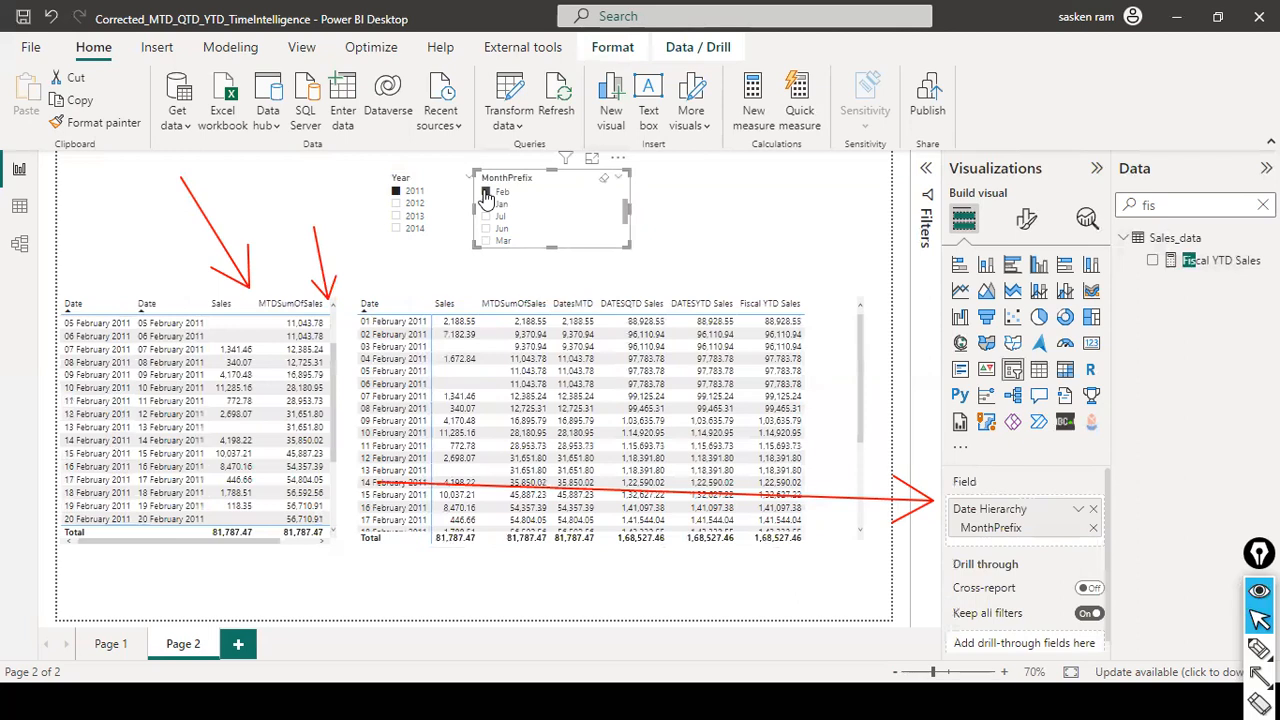
- Filter the report to January only and include 2012 alongside 2011 in the year filter
{"action": "scroll", "coordinate": [485, 205], "scroll_direction": "up", "scroll_amount": 2}
{"action": "scroll", "coordinate": [487, 228], "scroll_direction": "up", "scroll_amount": 1}
{"action": "left_click", "coordinate": [487, 242]}
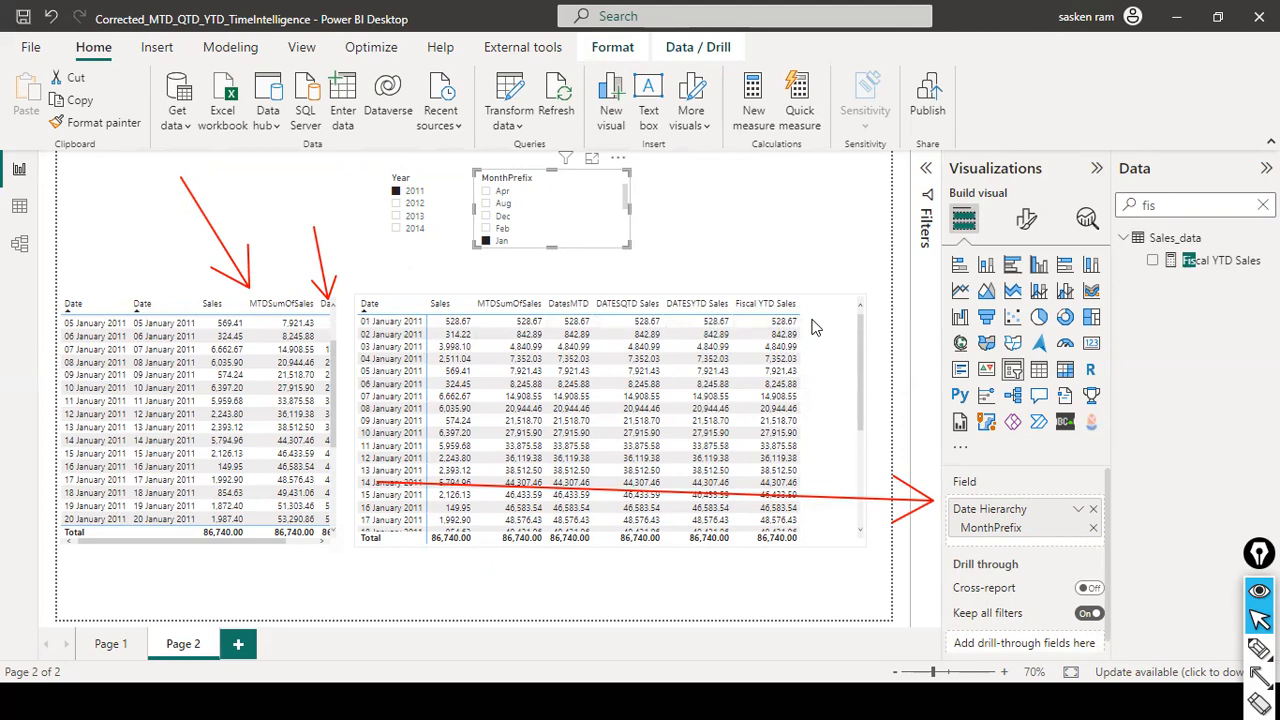
{"action": "left_click", "coordinate": [395, 204], "text": "ctrl"}
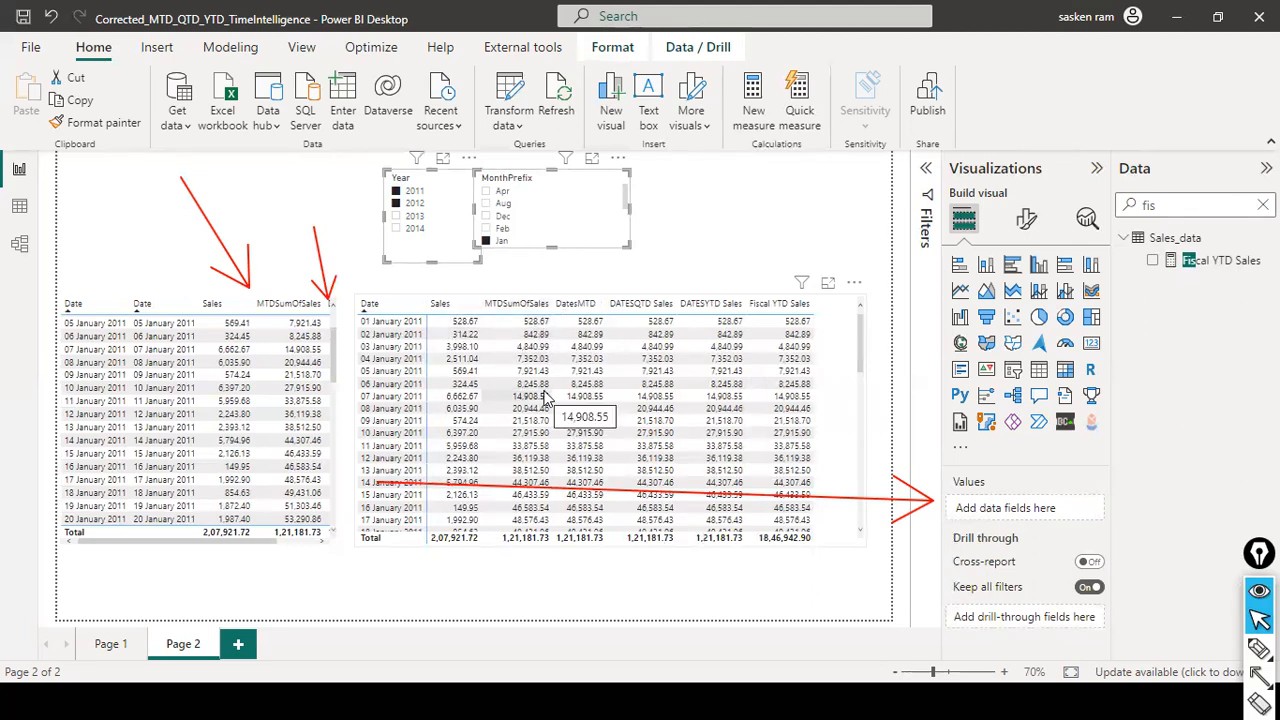
- Examine the matrix across January 2011 and January 2012, comparing the DATESYTD Sales and Fiscal YTD Sales columns around the year change
{"action": "scroll", "coordinate": [546, 398], "scroll_direction": "down", "scroll_amount": 1}
{"action": "scroll", "coordinate": [546, 398], "scroll_direction": "up", "scroll_amount": 1}
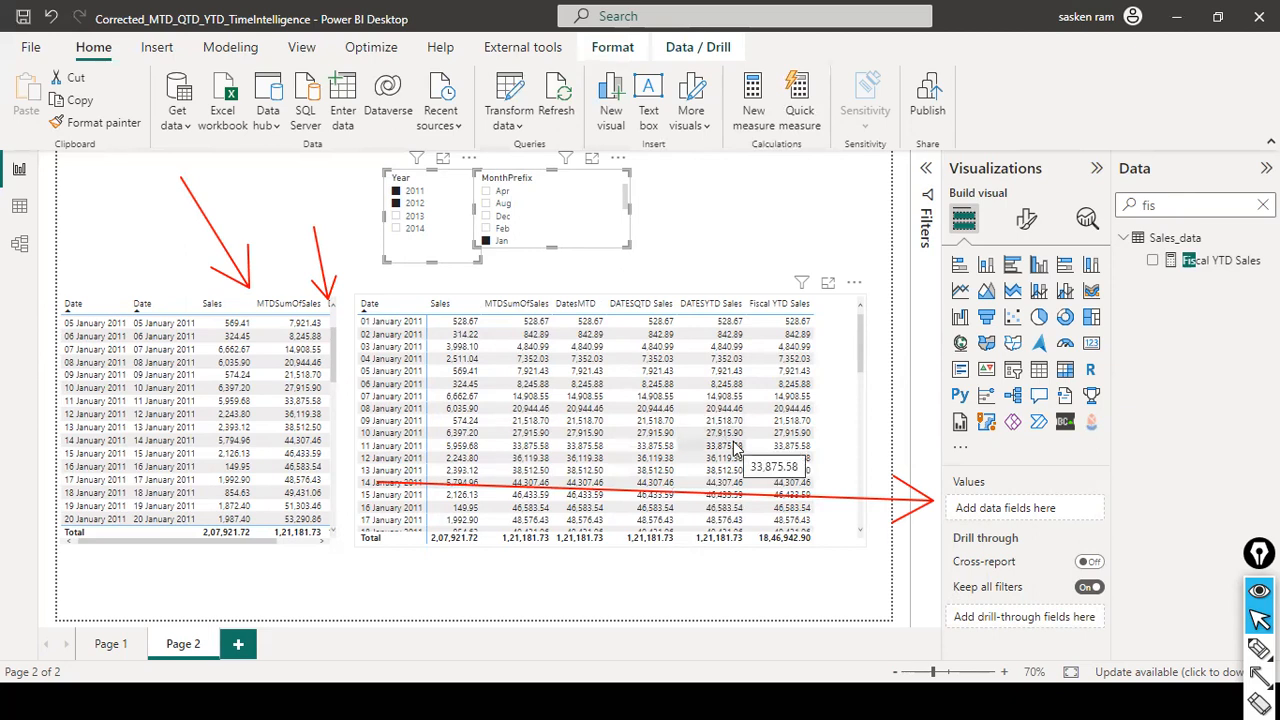
{"action": "scroll", "coordinate": [735, 450], "scroll_direction": "down", "scroll_amount": 8}
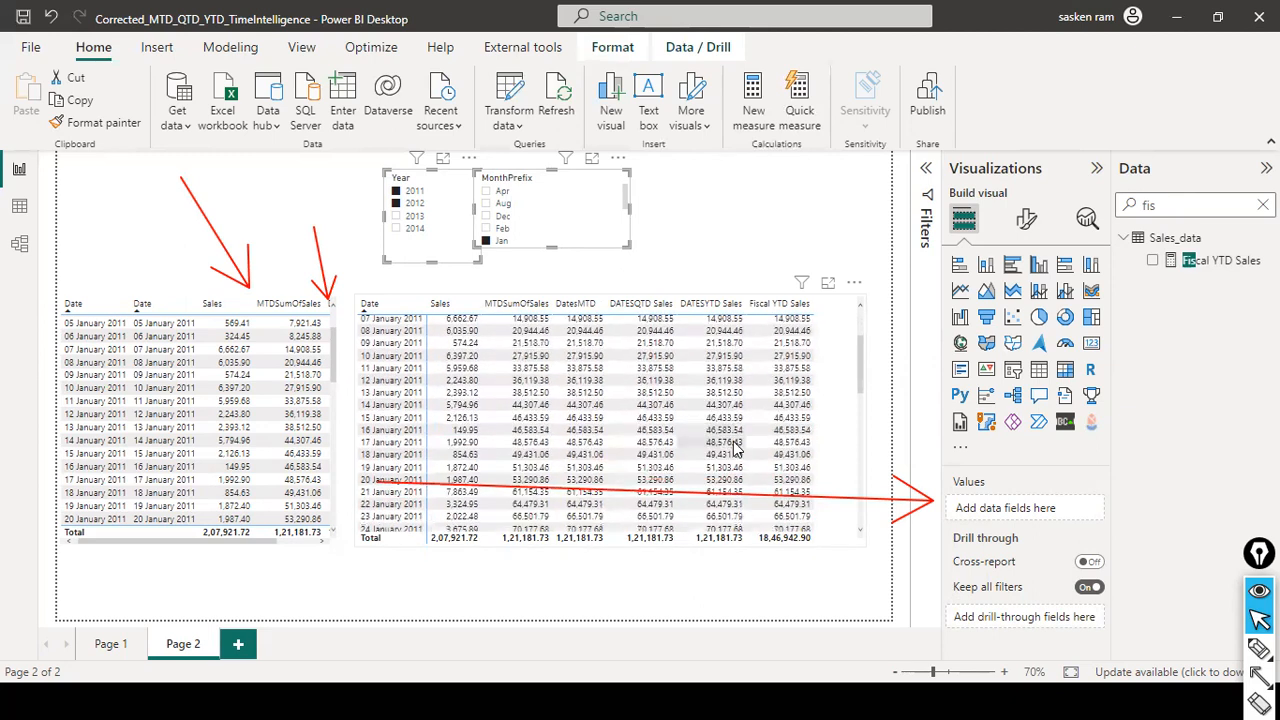
{"action": "scroll", "coordinate": [735, 450], "scroll_direction": "down", "scroll_amount": 7}
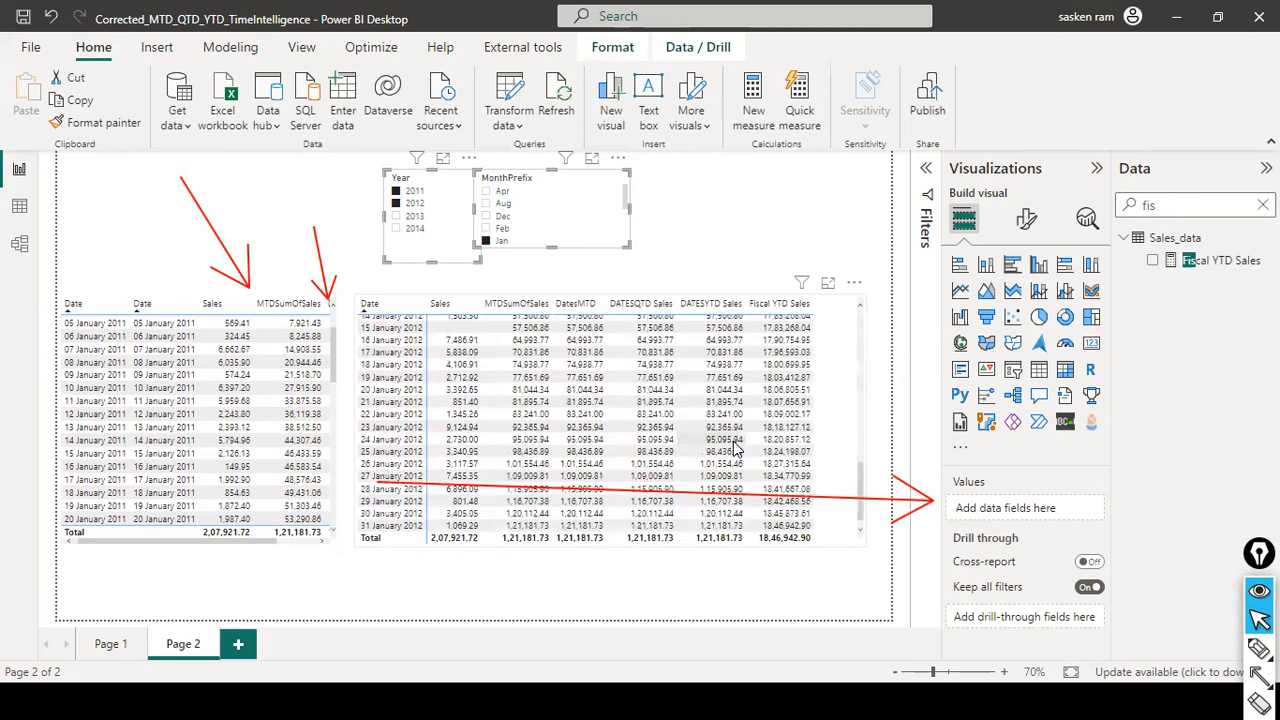
{"action": "scroll", "coordinate": [735, 450], "scroll_direction": "up", "scroll_amount": 3}
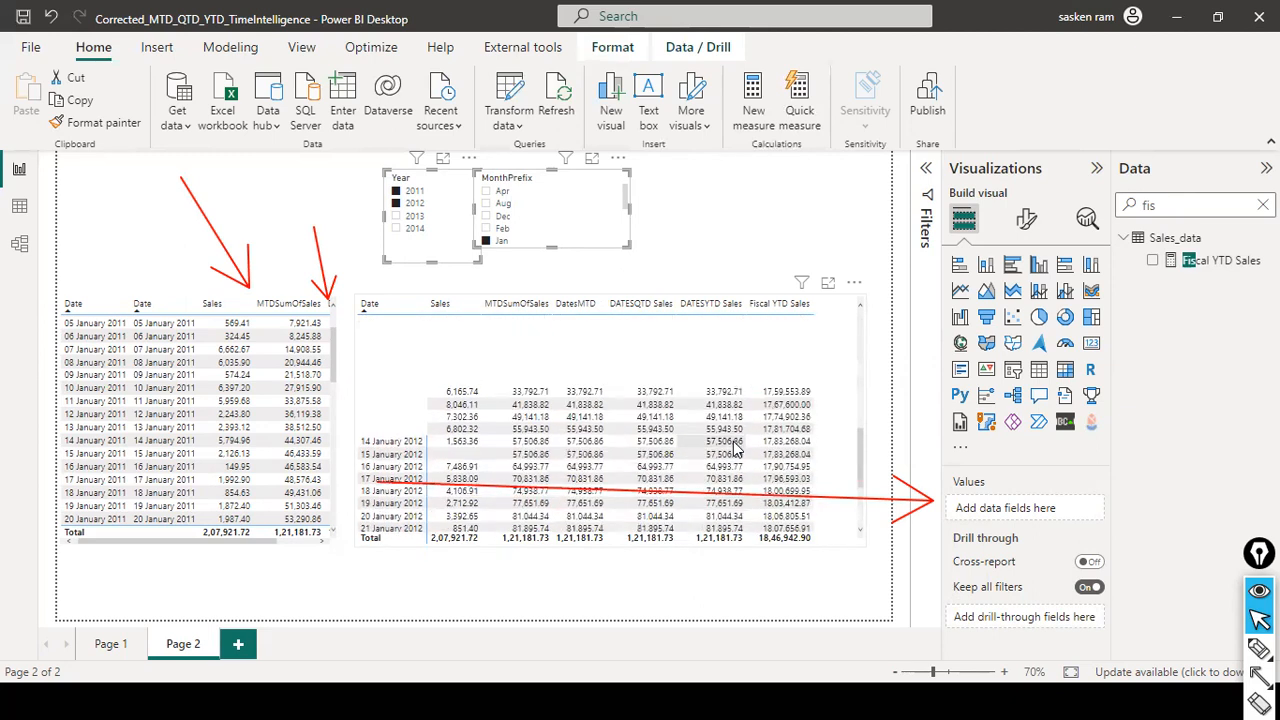
{"action": "scroll", "coordinate": [735, 450], "scroll_direction": "up", "scroll_amount": 1}
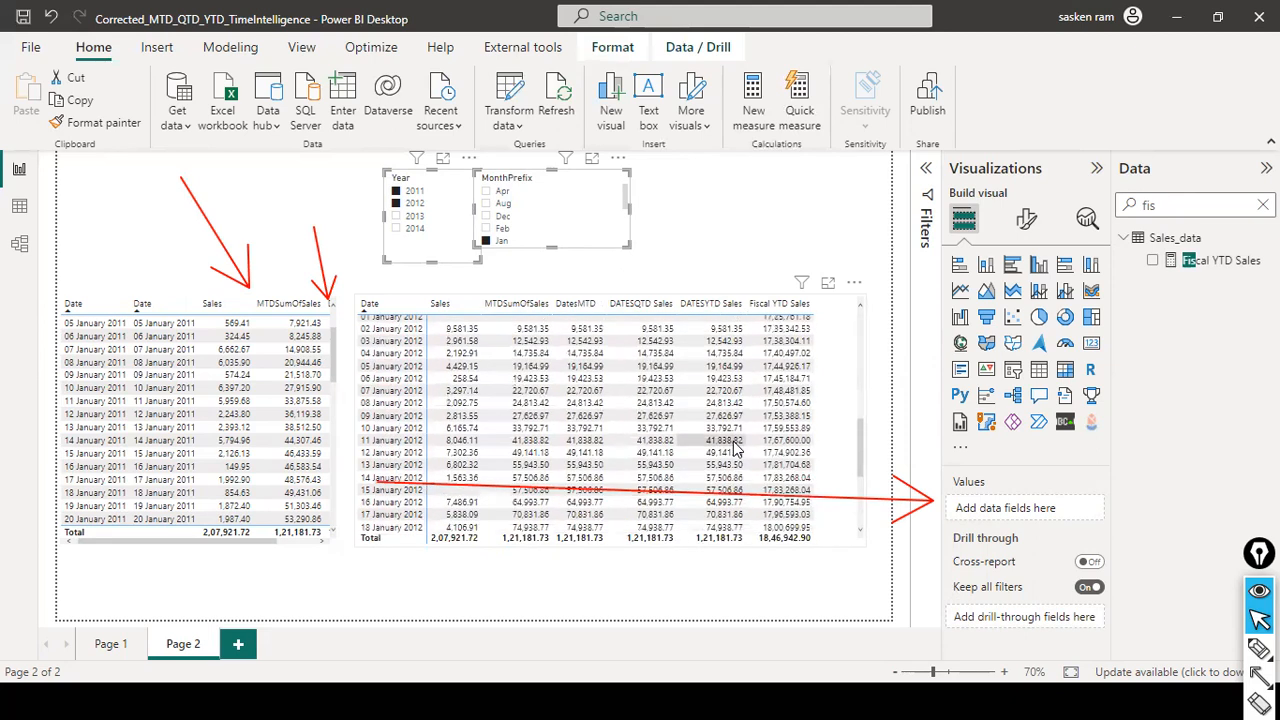
{"action": "scroll", "coordinate": [735, 450], "scroll_direction": "up", "scroll_amount": 2}
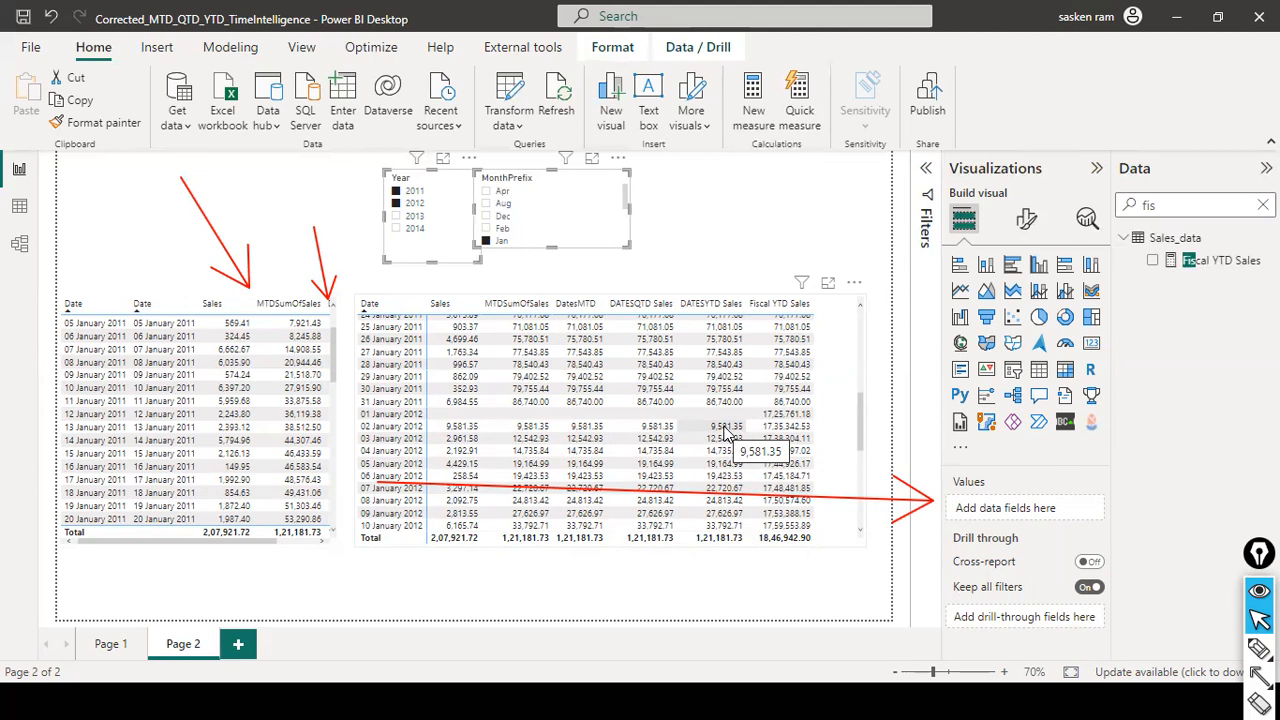
{"action": "scroll", "coordinate": [729, 433], "scroll_direction": "up", "scroll_amount": 2}
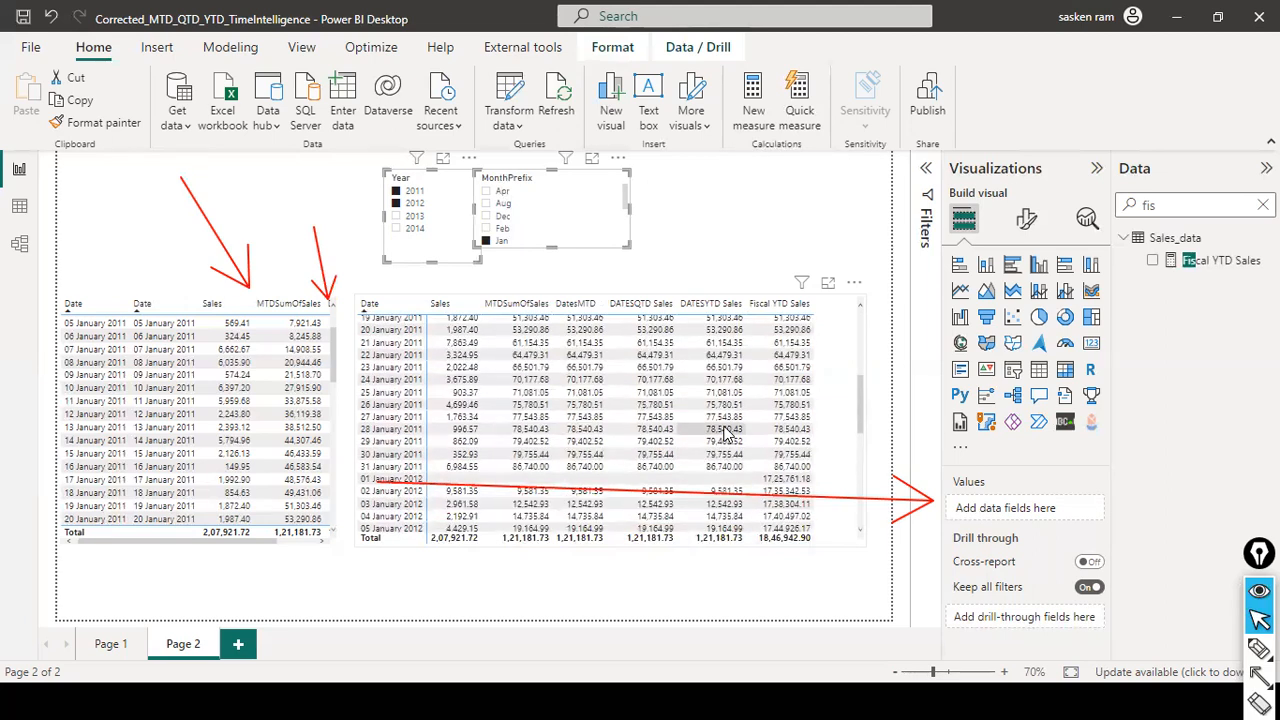
{"action": "scroll", "coordinate": [729, 433], "scroll_direction": "down", "scroll_amount": 2}
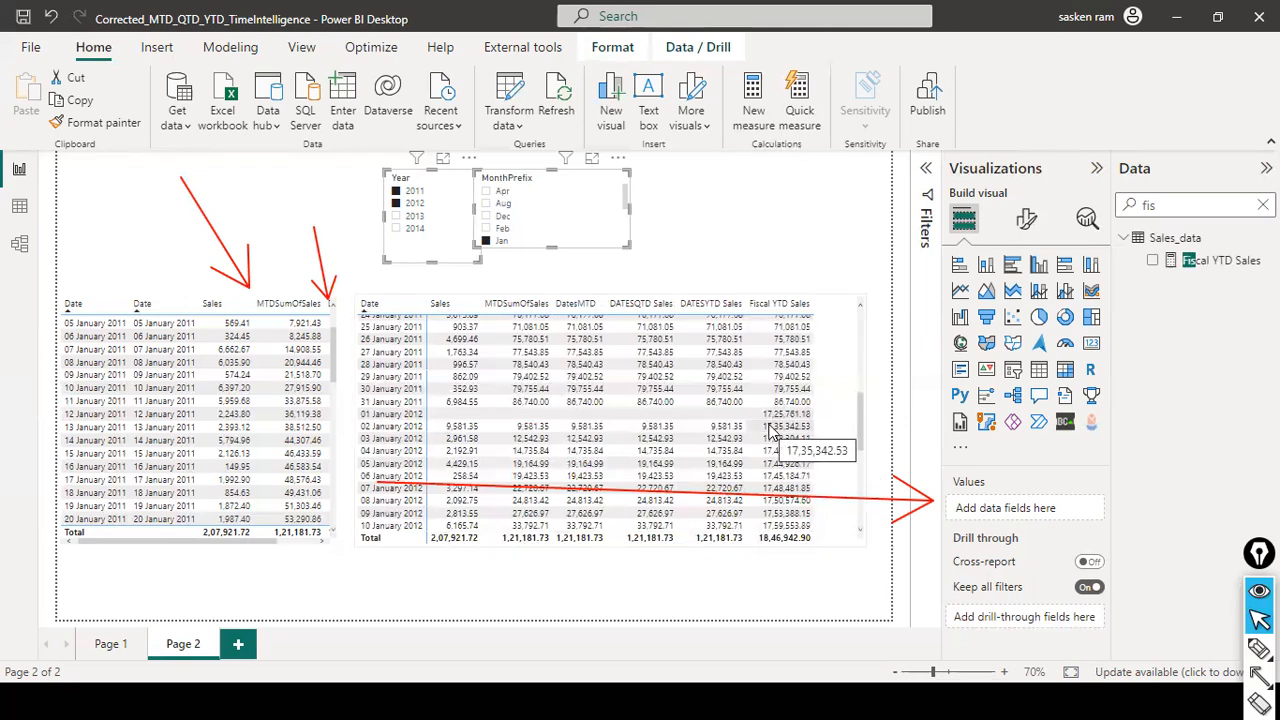
{"action": "scroll", "coordinate": [403, 385], "scroll_direction": "up", "scroll_amount": 8}
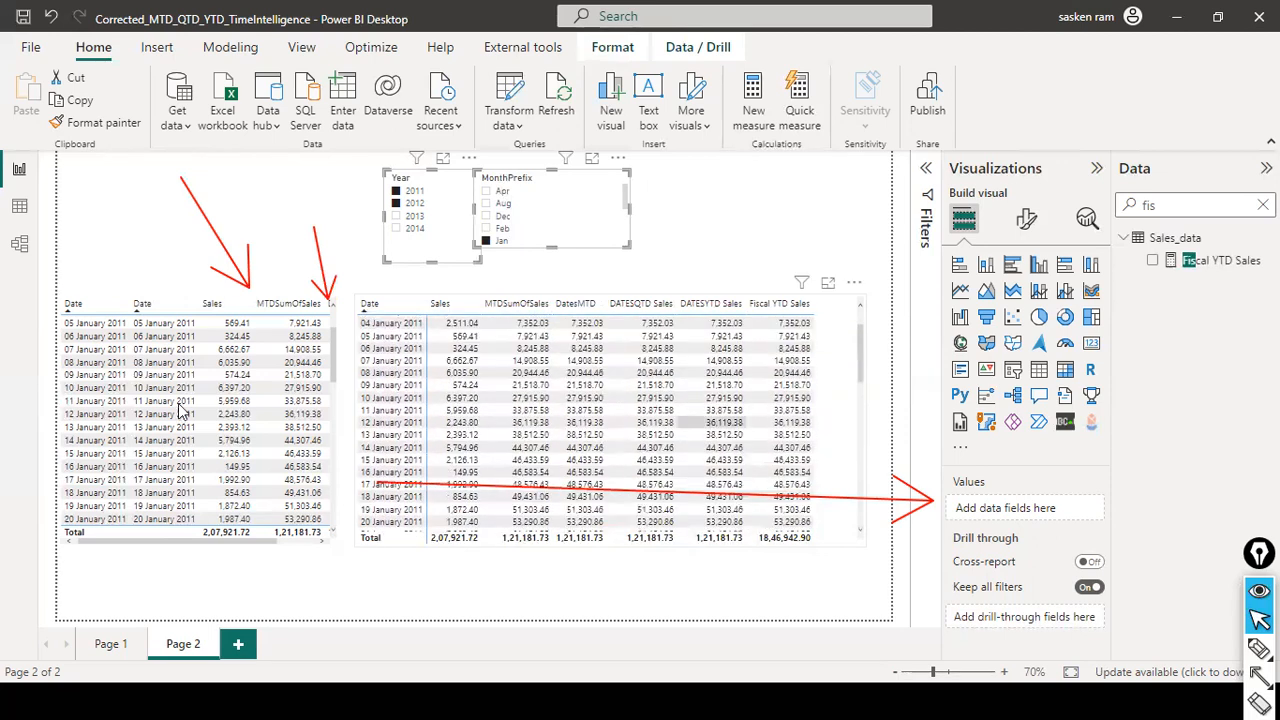
{"action": "scroll", "coordinate": [403, 390], "scroll_direction": "down", "scroll_amount": 10}
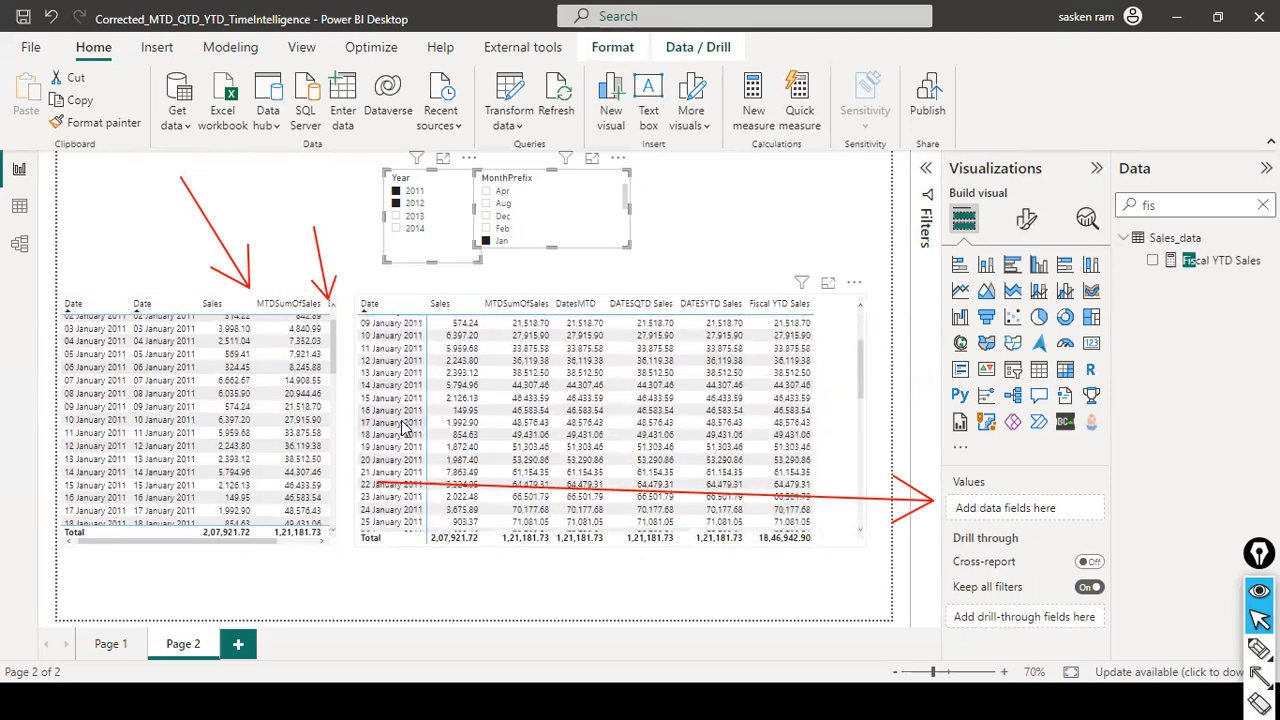
{"action": "scroll", "coordinate": [403, 436], "scroll_direction": "down", "scroll_amount": 8}
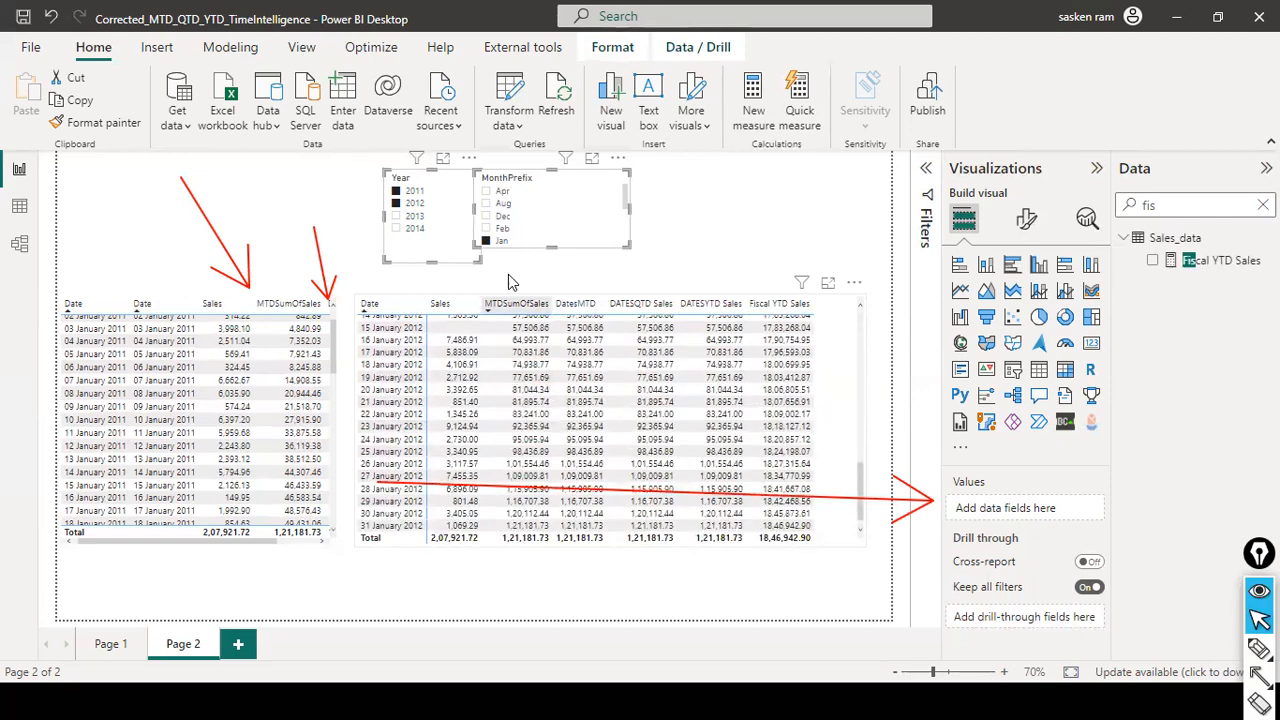
{"action": "scroll", "coordinate": [535, 245], "scroll_direction": "down", "scroll_amount": 2}
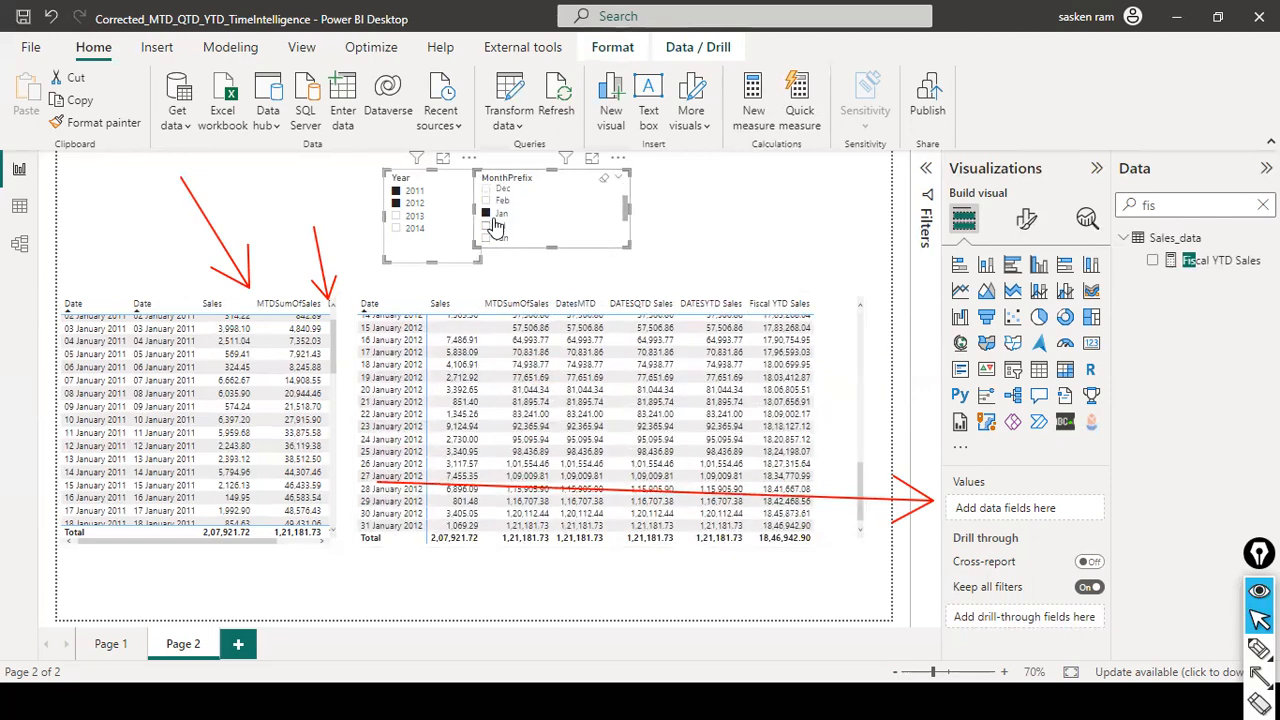
- Add February, March and April to the month filter alongside January
{"action": "left_click", "coordinate": [487, 202], "text": "ctrl"}
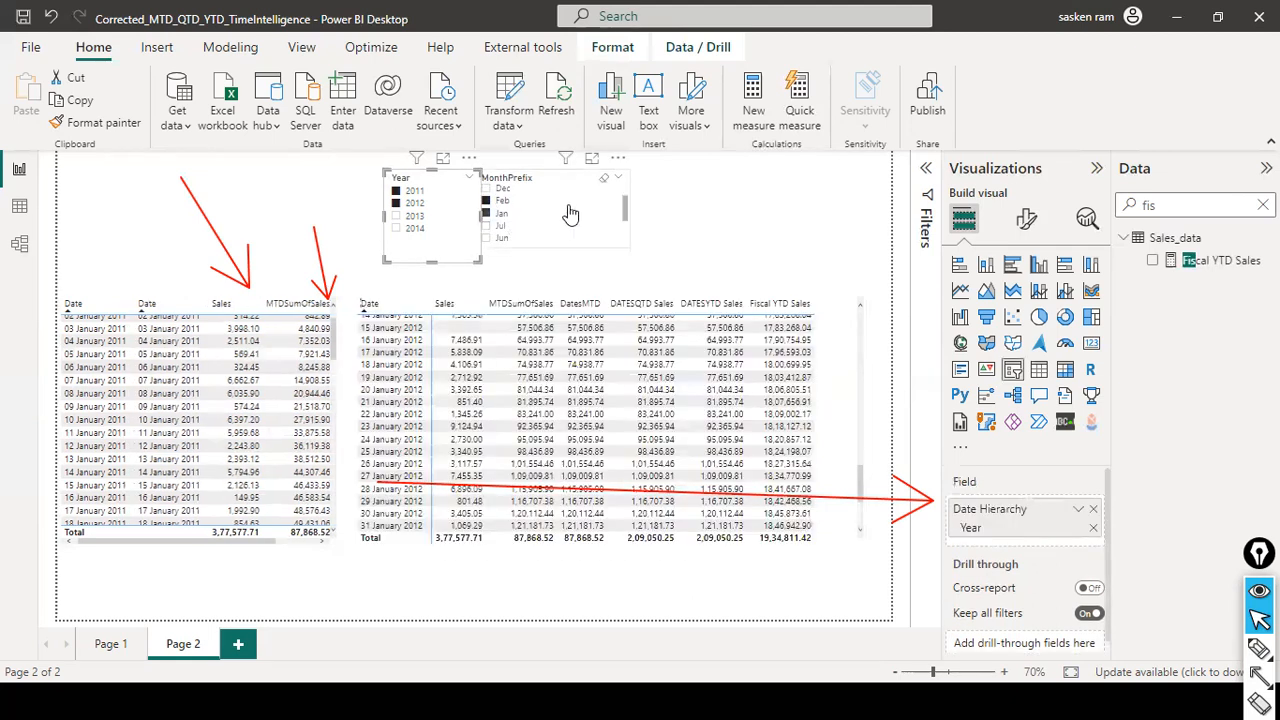
{"action": "scroll", "coordinate": [520, 232], "scroll_direction": "down", "scroll_amount": 1}
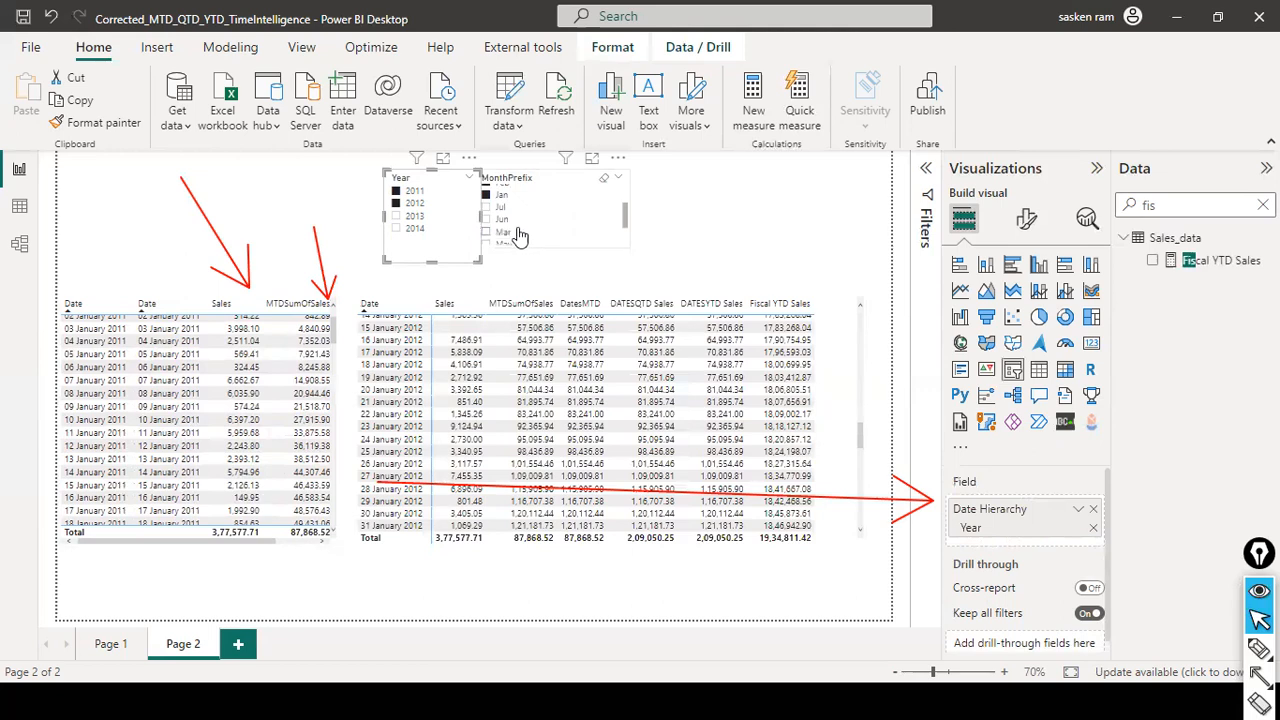
{"action": "left_click", "coordinate": [494, 236], "text": "ctrl"}
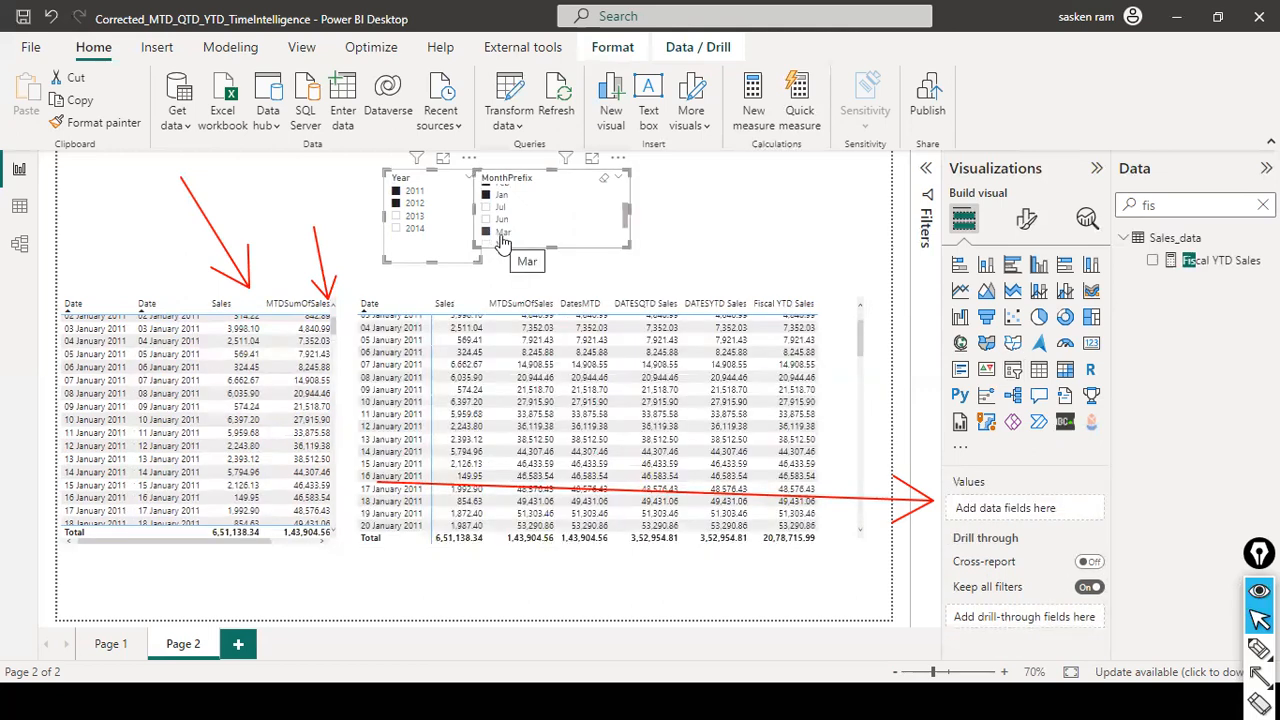
{"action": "scroll", "coordinate": [503, 242], "scroll_direction": "down", "scroll_amount": 1}
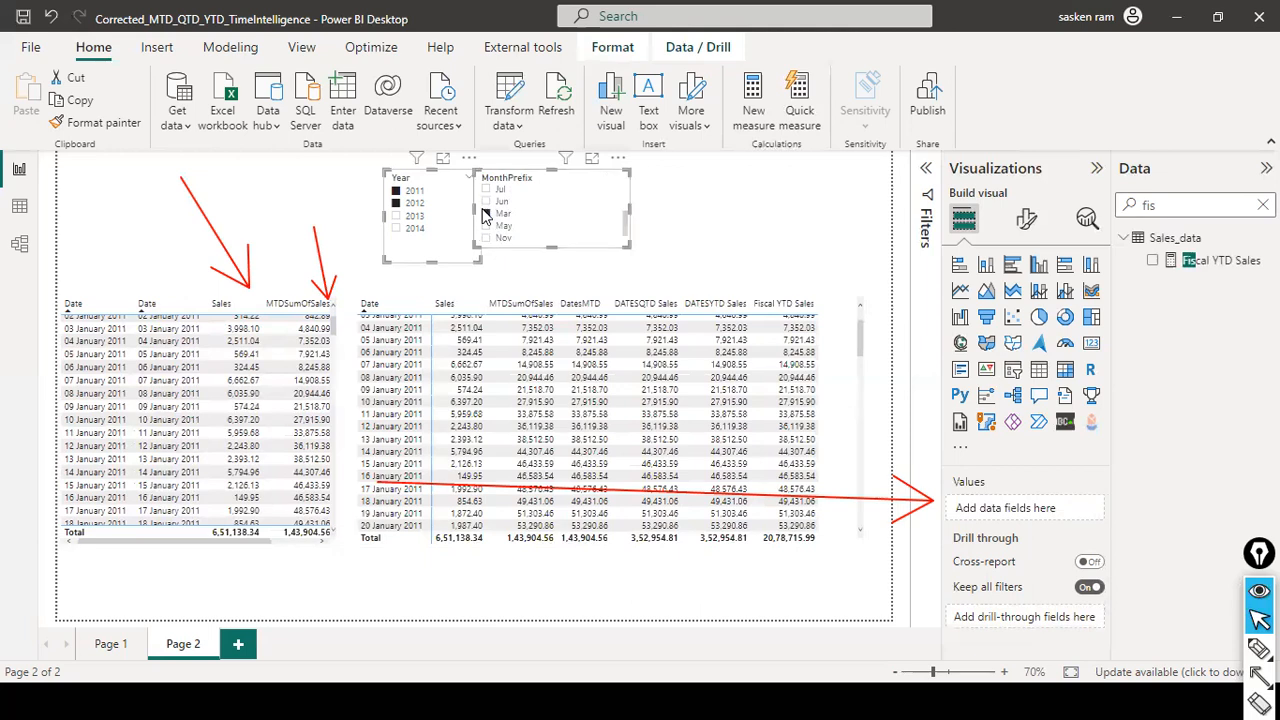
{"action": "scroll", "coordinate": [487, 216], "scroll_direction": "up", "scroll_amount": 4}
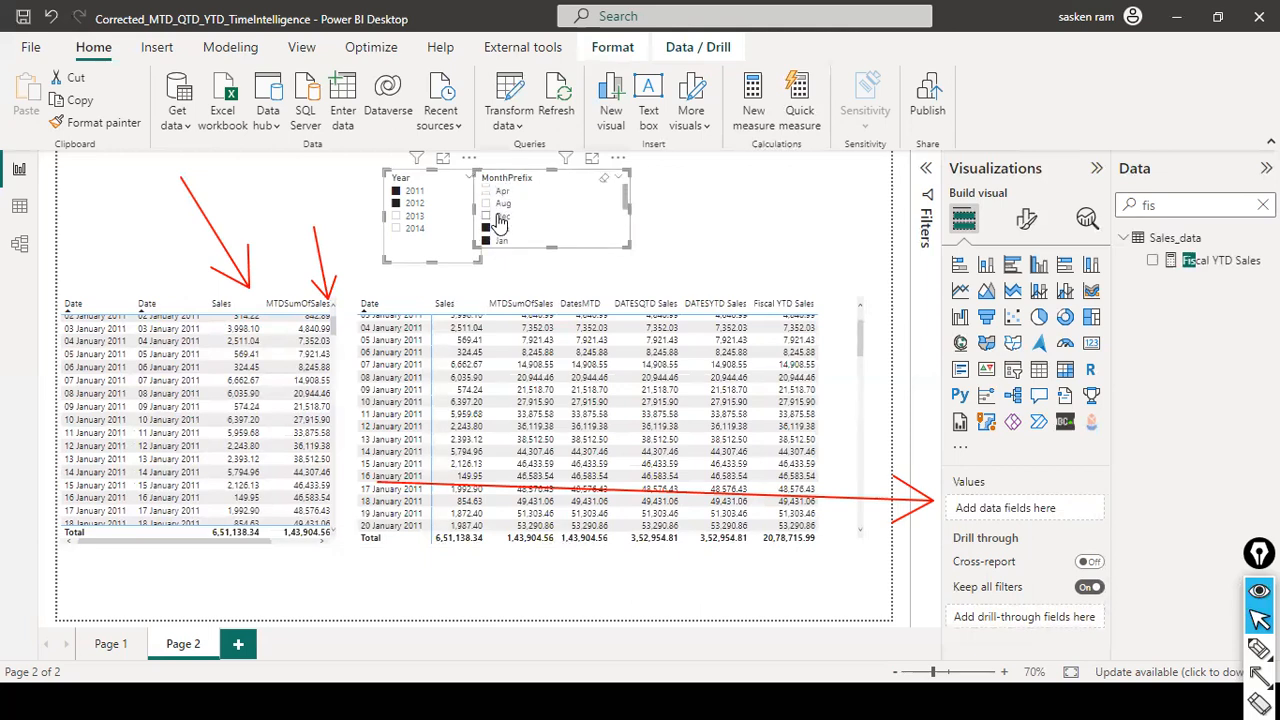
{"action": "left_click", "coordinate": [489, 193], "text": "ctrl"}
{"action": "scroll", "coordinate": [530, 218], "scroll_direction": "down", "scroll_amount": 1}
{"action": "scroll", "coordinate": [508, 240], "scroll_direction": "down", "scroll_amount": 1}
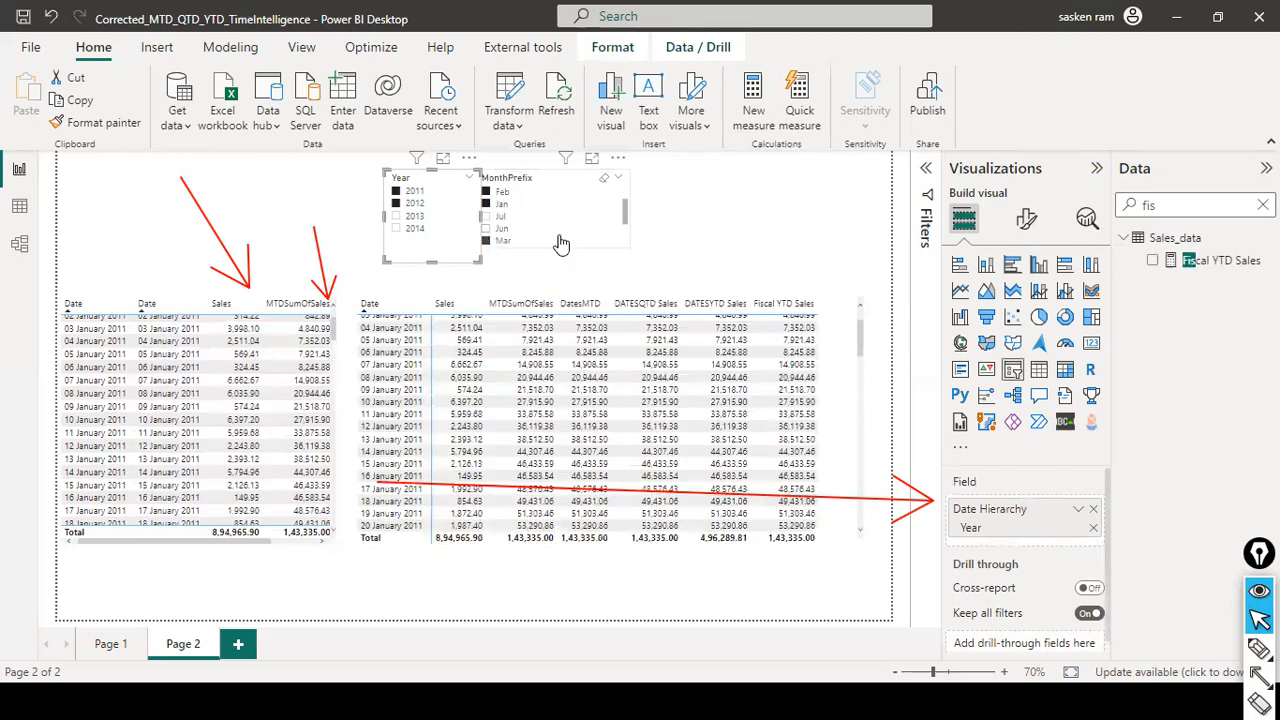
- Examine the matrix from January to early April 2011, comparing DATESYTD Sales and Fiscal YTD Sales around the 31 March fiscal year end
{"action": "scroll", "coordinate": [560, 370], "scroll_direction": "up", "scroll_amount": 1}
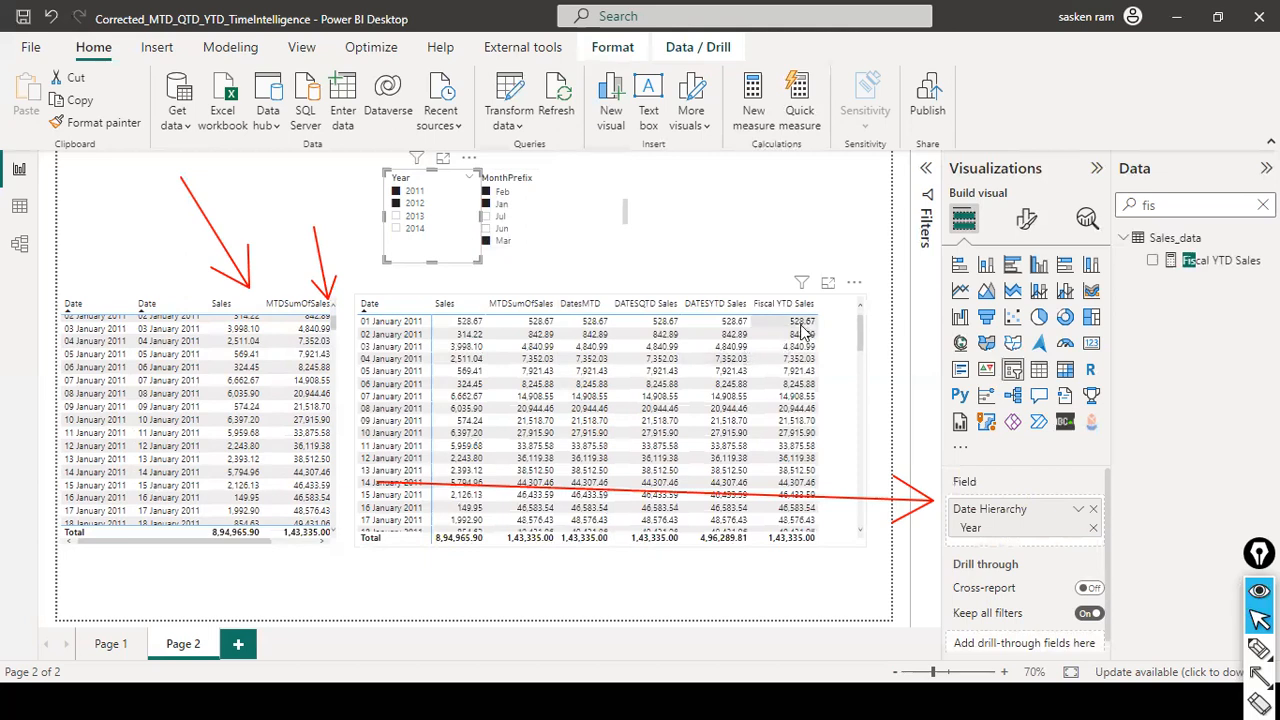
{"action": "scroll", "coordinate": [800, 395], "scroll_direction": "down", "scroll_amount": 2}
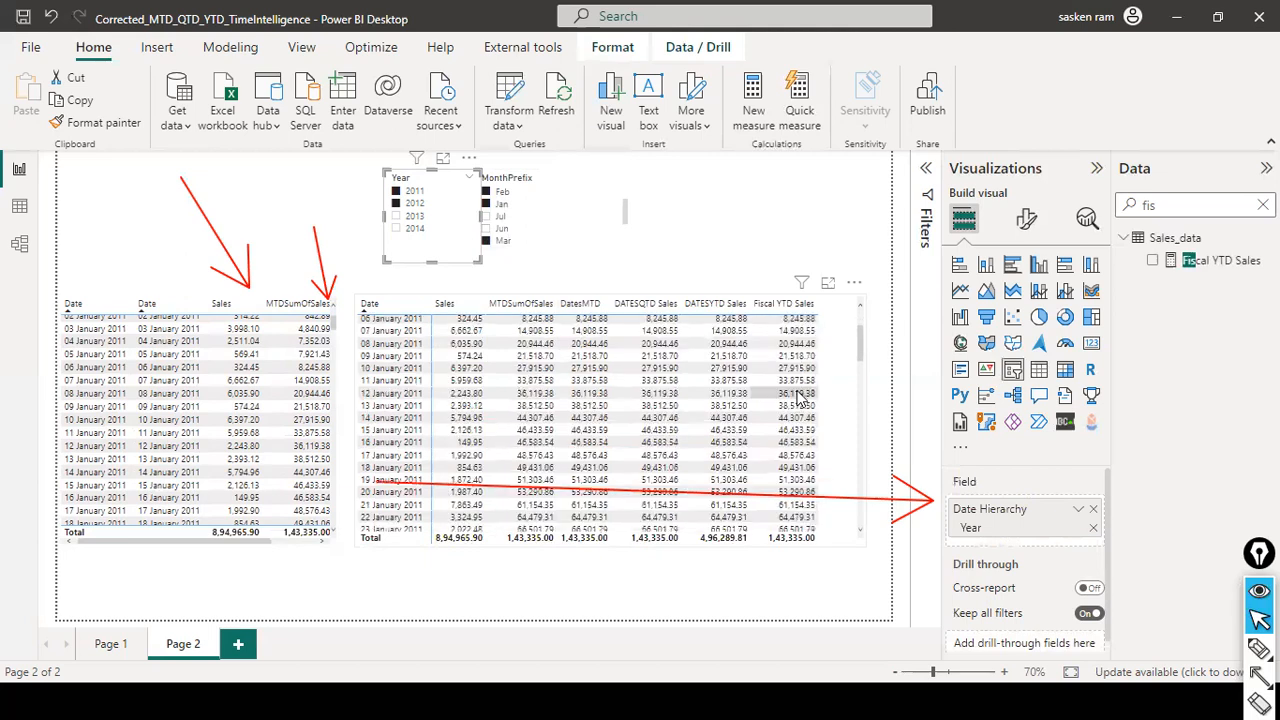
{"action": "scroll", "coordinate": [800, 397], "scroll_direction": "up", "scroll_amount": 2}
{"action": "scroll", "coordinate": [800, 397], "scroll_direction": "down", "scroll_amount": 3}
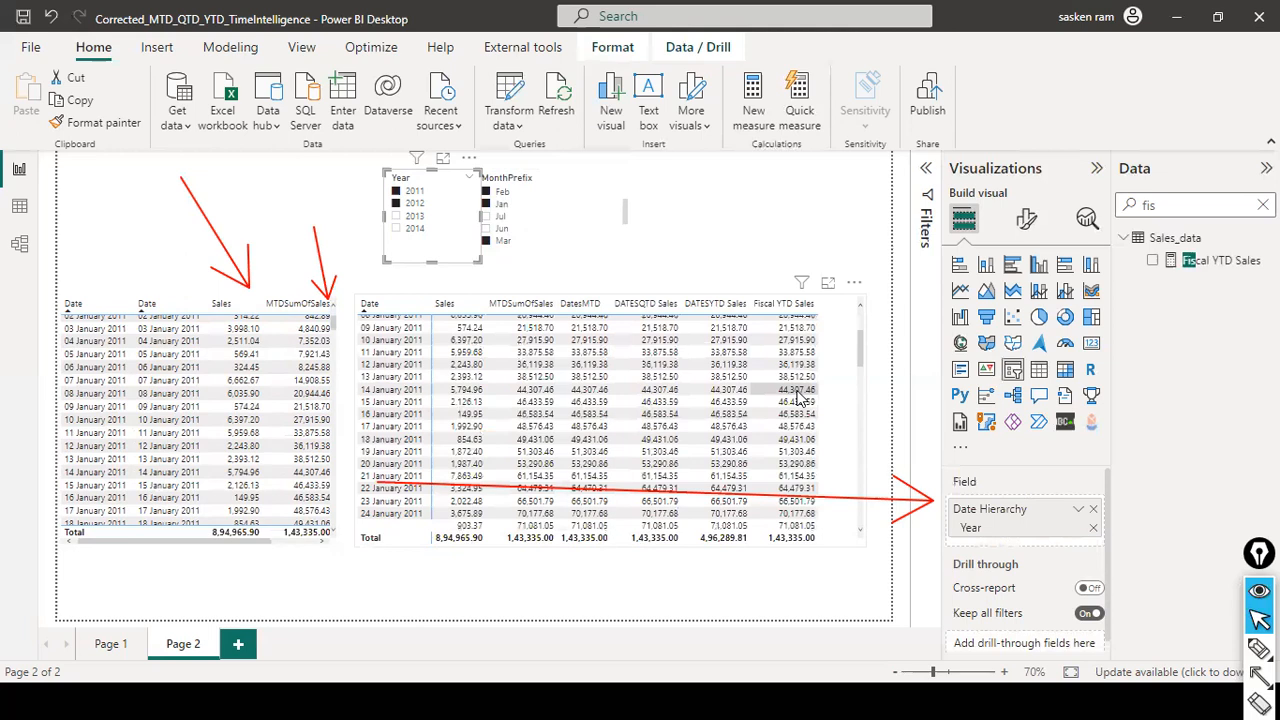
{"action": "scroll", "coordinate": [798, 398], "scroll_direction": "down", "scroll_amount": 8}
{"action": "scroll", "coordinate": [800, 397], "scroll_direction": "down", "scroll_amount": 1}
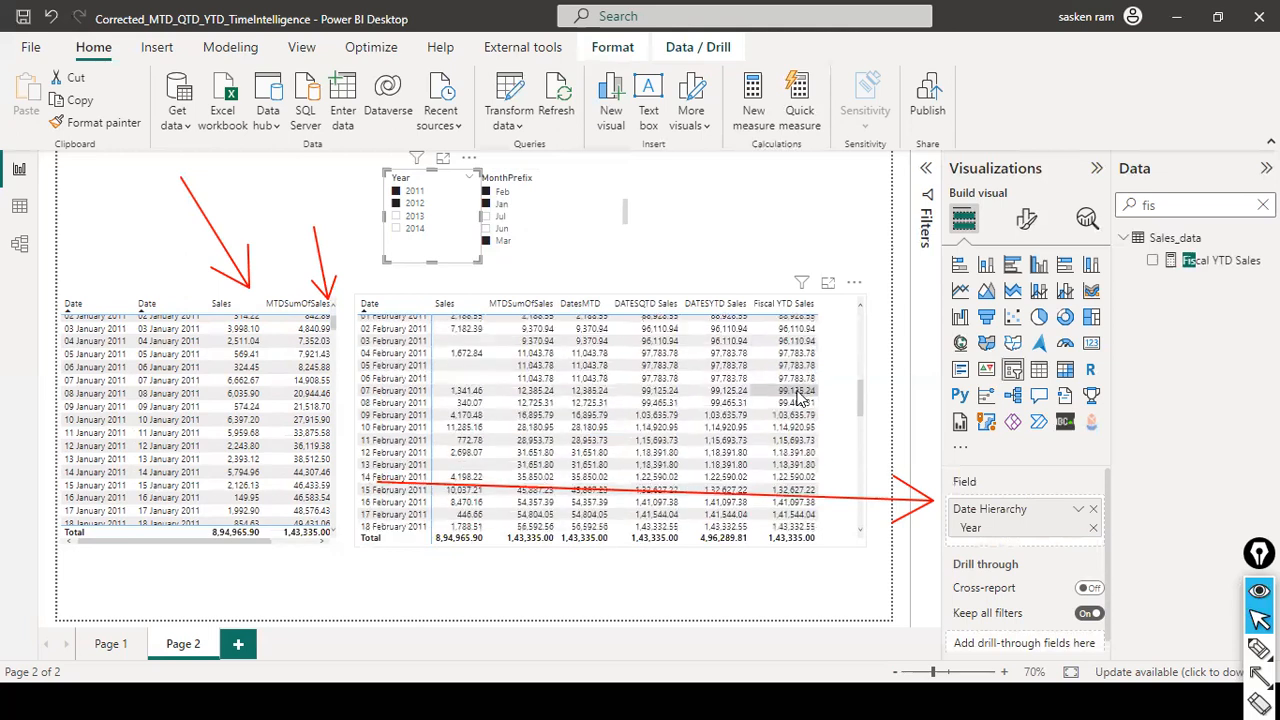
{"action": "scroll", "coordinate": [800, 398], "scroll_direction": "down", "scroll_amount": 3}
{"action": "scroll", "coordinate": [800, 397], "scroll_direction": "down", "scroll_amount": 6}
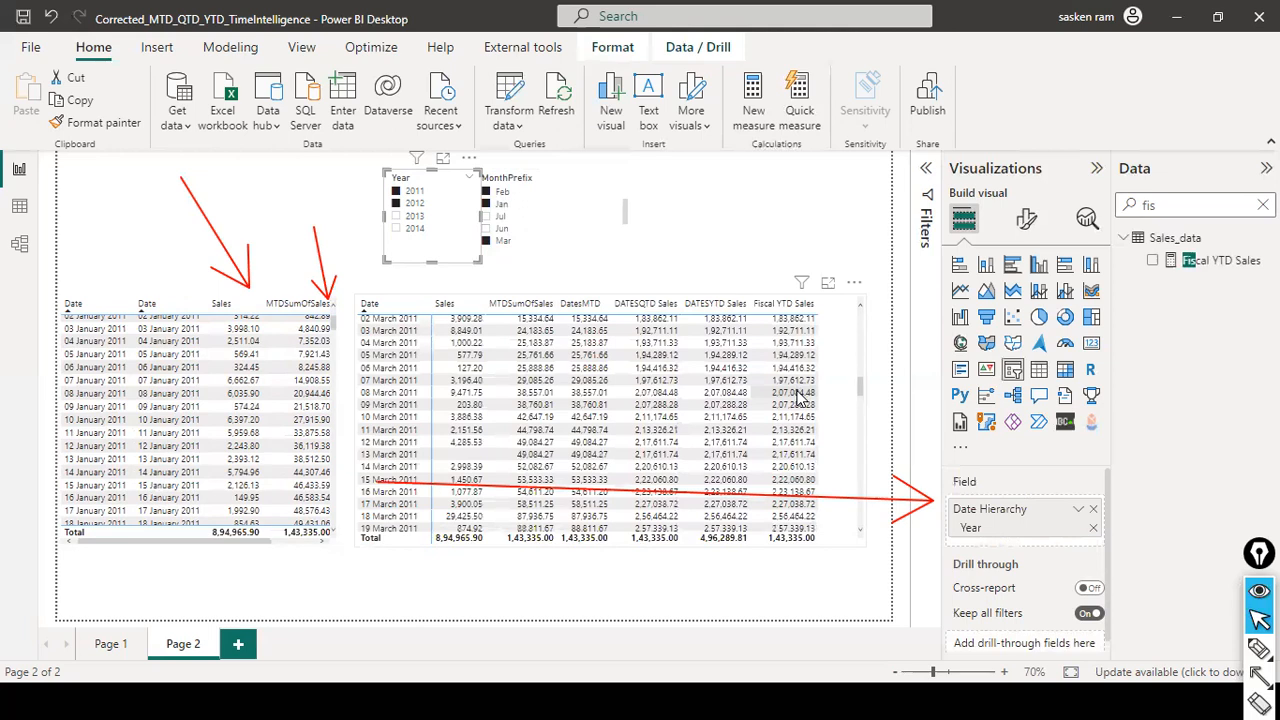
{"action": "scroll", "coordinate": [800, 397], "scroll_direction": "down", "scroll_amount": 3}
{"action": "scroll", "coordinate": [800, 397], "scroll_direction": "down", "scroll_amount": 3}
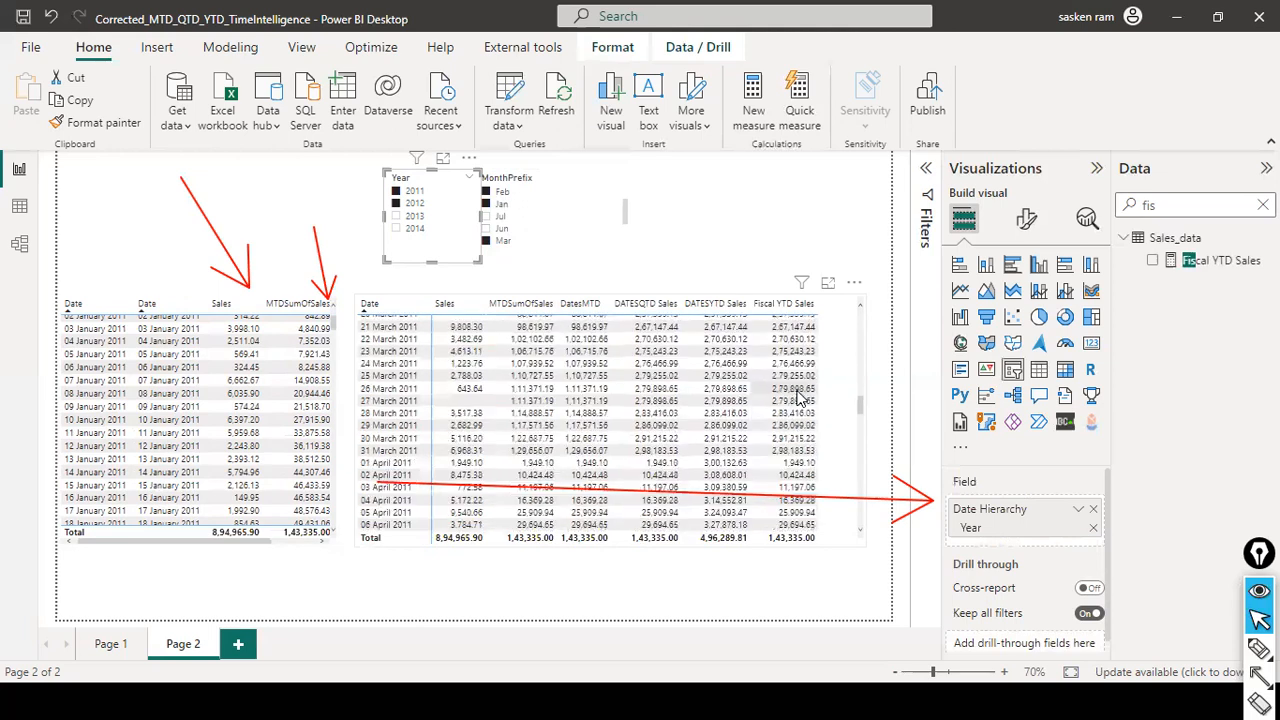
{"action": "scroll", "coordinate": [800, 397], "scroll_direction": "down", "scroll_amount": 1}
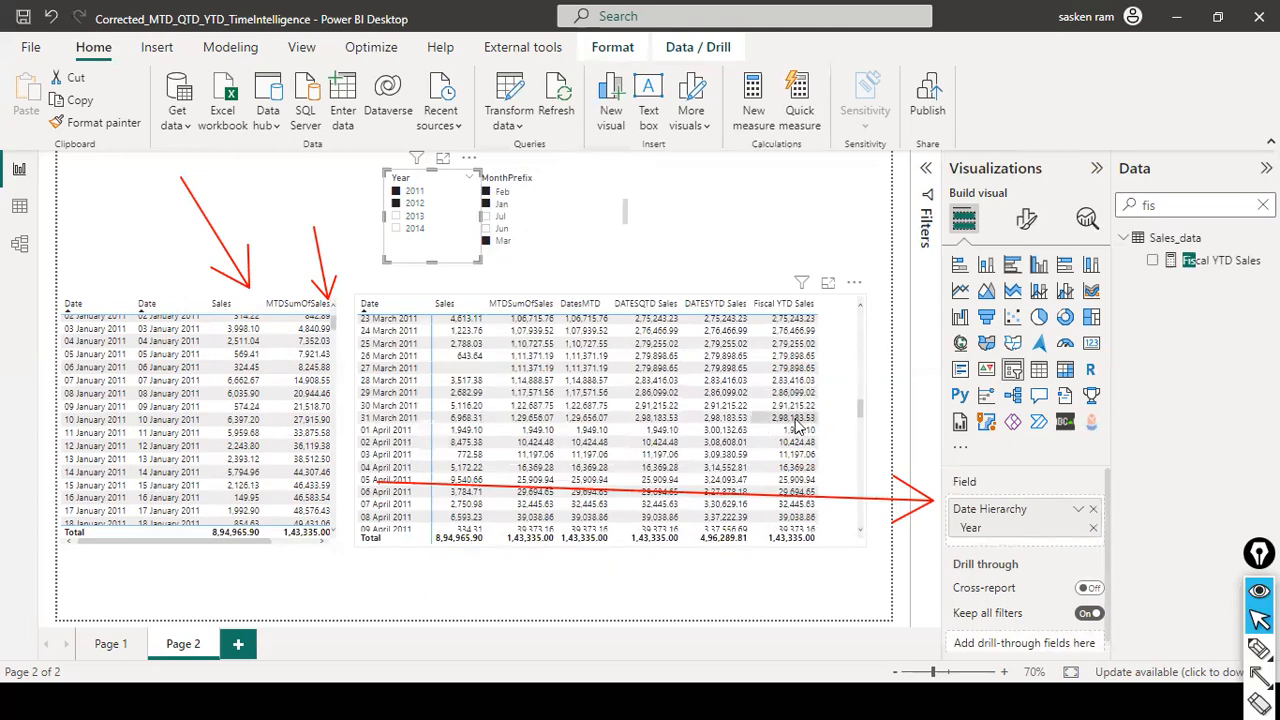
{"action": "mouse_move", "coordinate": [800, 427]}
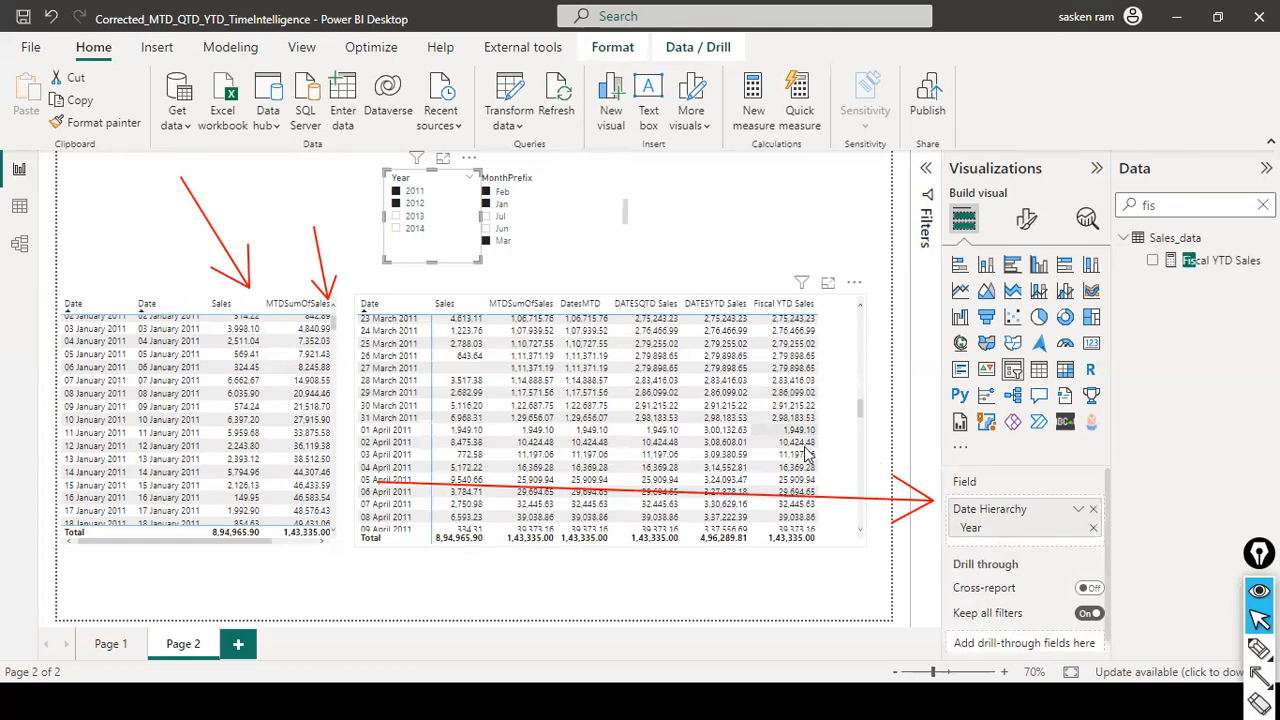
- Examine the Fiscal YTD Sales column from April 2011 across the January 2012 year change to the 31 March 2012 fiscal year end
{"action": "scroll", "coordinate": [806, 452], "scroll_direction": "down", "scroll_amount": 2}
{"action": "scroll", "coordinate": [800, 452], "scroll_direction": "down", "scroll_amount": 10}
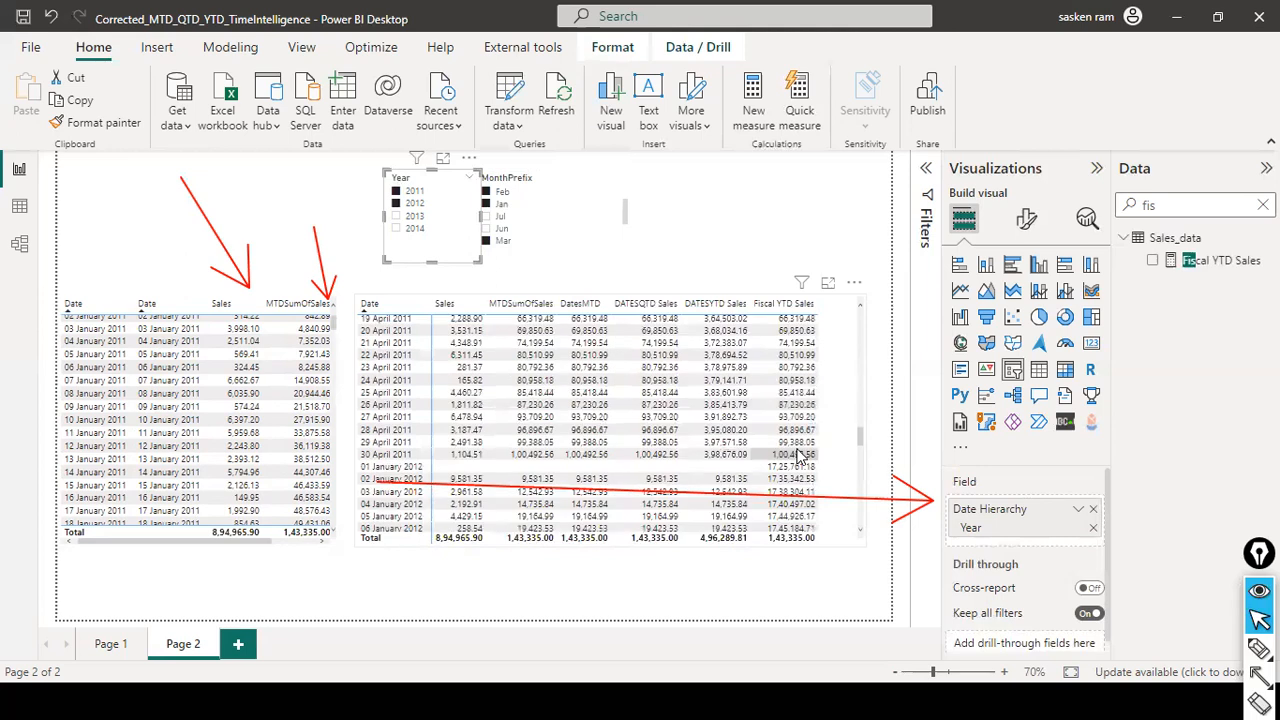
{"action": "scroll", "coordinate": [800, 456], "scroll_direction": "down", "scroll_amount": 1}
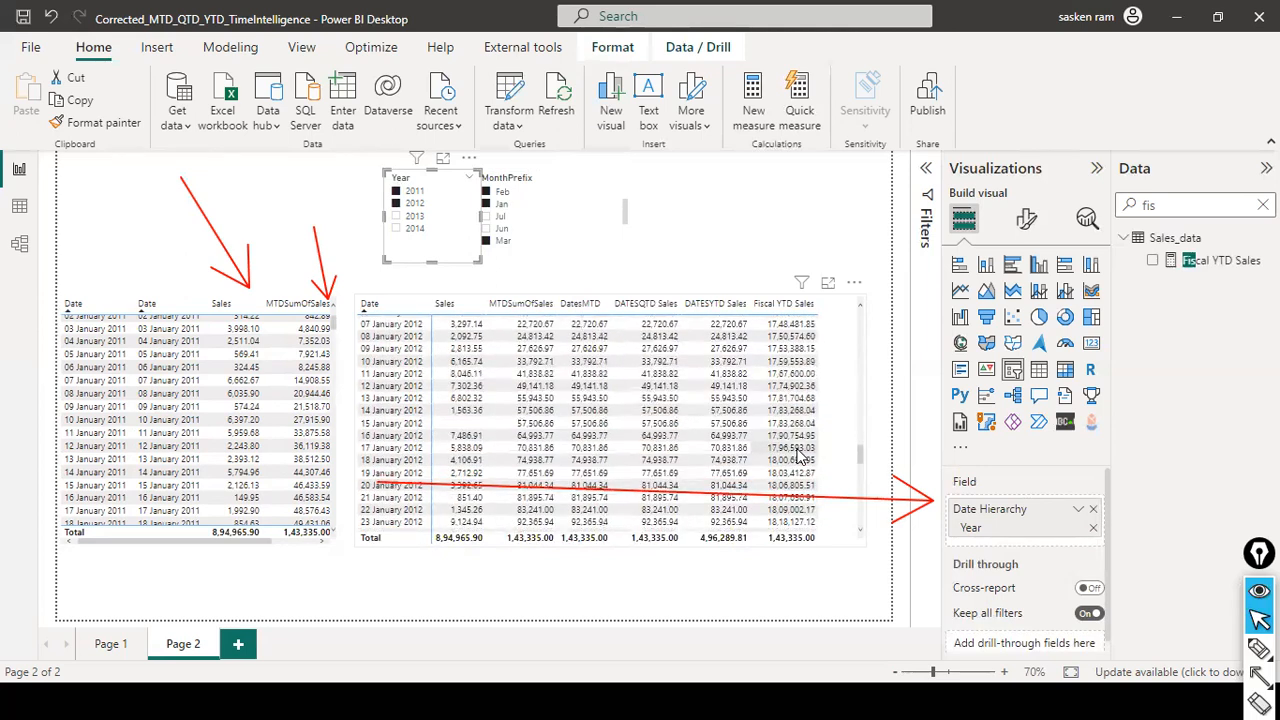
{"action": "scroll", "coordinate": [800, 456], "scroll_direction": "up", "scroll_amount": 3}
{"action": "scroll", "coordinate": [800, 456], "scroll_direction": "up", "scroll_amount": 6}
{"action": "scroll", "coordinate": [800, 456], "scroll_direction": "down", "scroll_amount": 5}
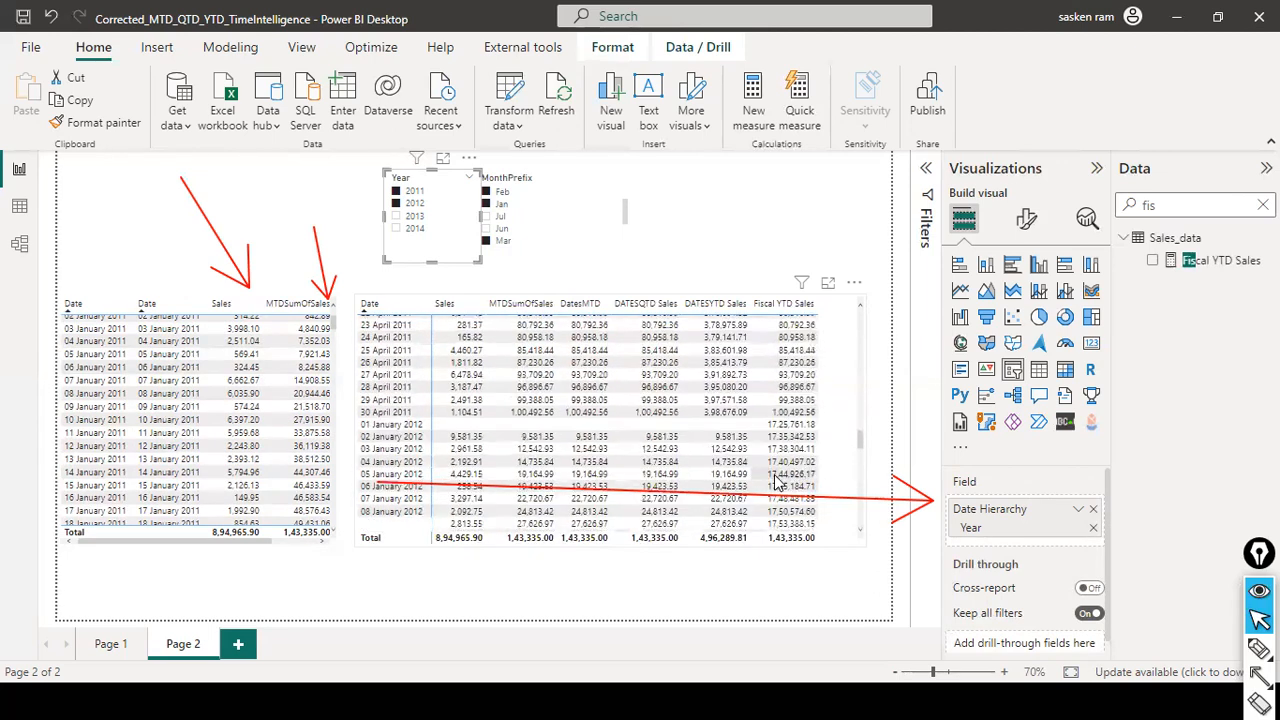
{"action": "scroll", "coordinate": [777, 483], "scroll_direction": "down", "scroll_amount": 1}
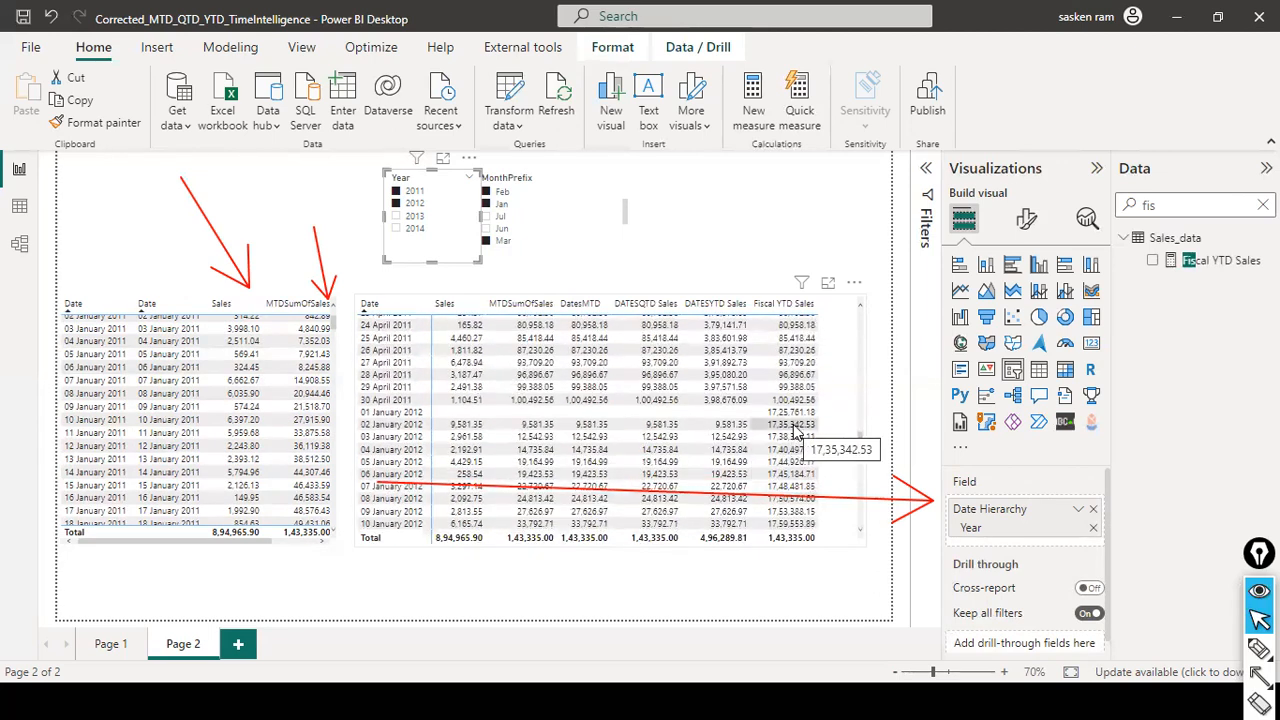
{"action": "scroll", "coordinate": [797, 432], "scroll_direction": "down", "scroll_amount": 1}
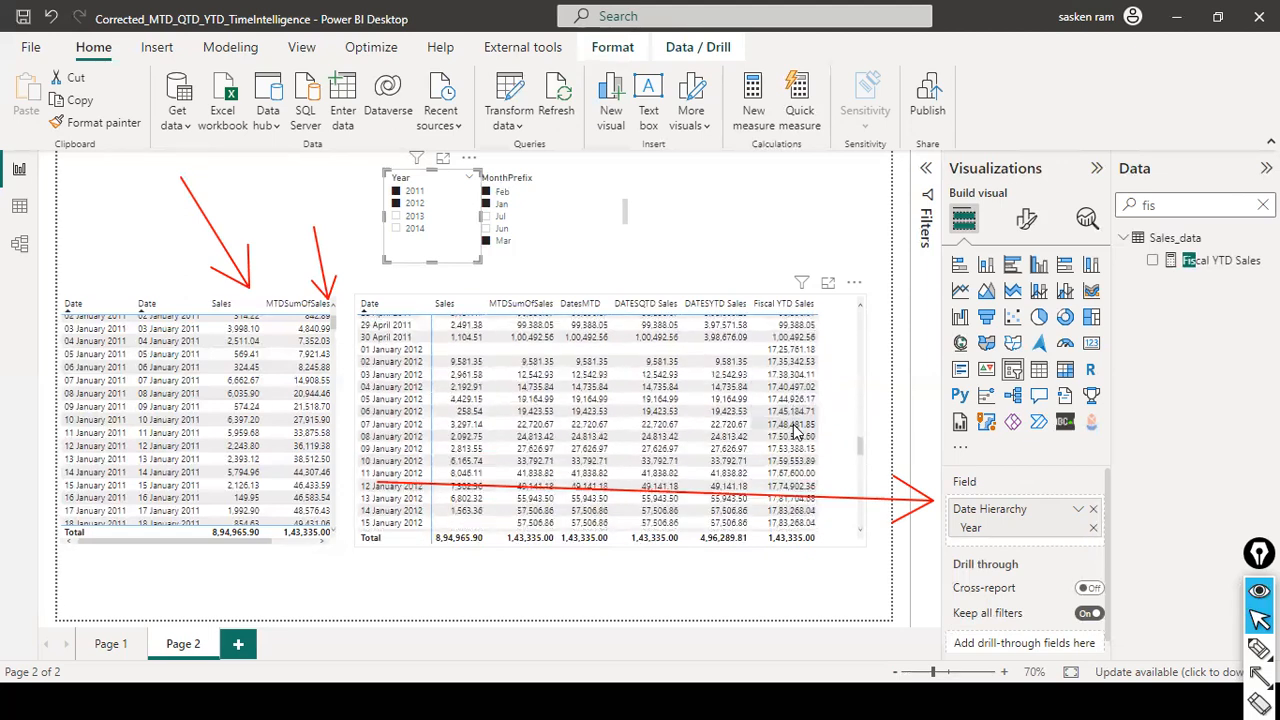
{"action": "scroll", "coordinate": [797, 432], "scroll_direction": "down", "scroll_amount": 10}
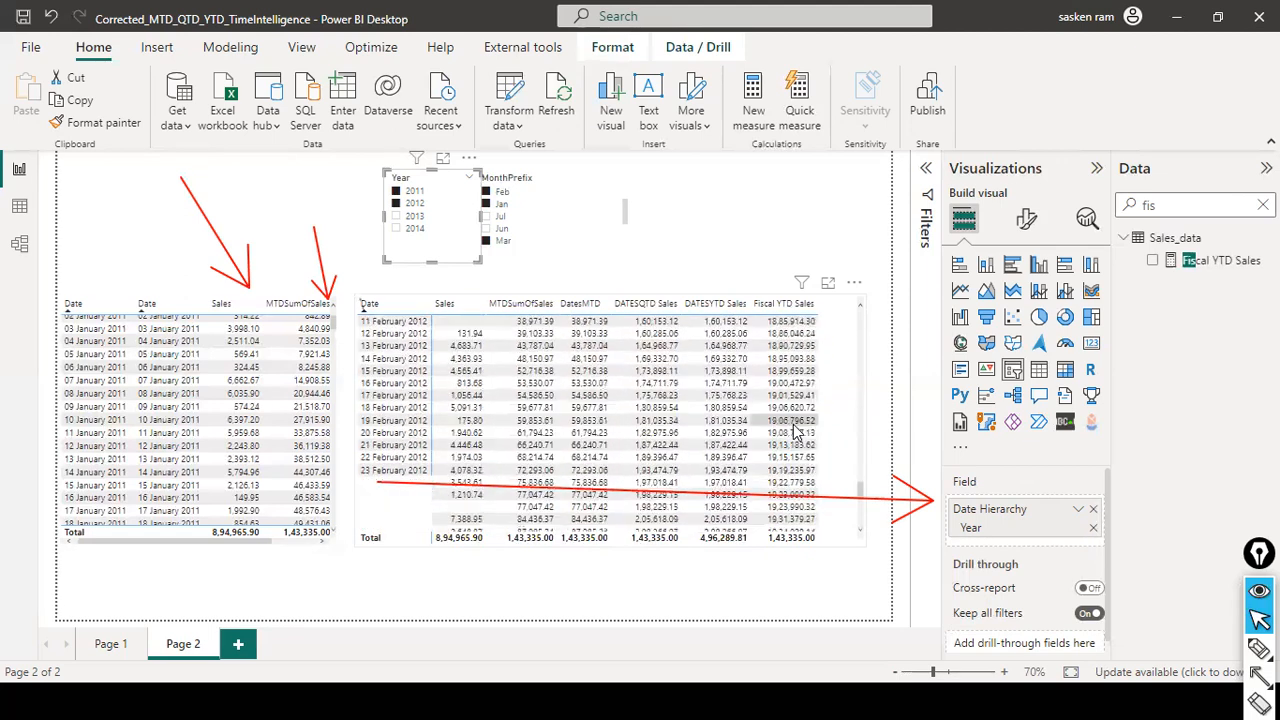
{"action": "scroll", "coordinate": [797, 432], "scroll_direction": "down", "scroll_amount": 7}
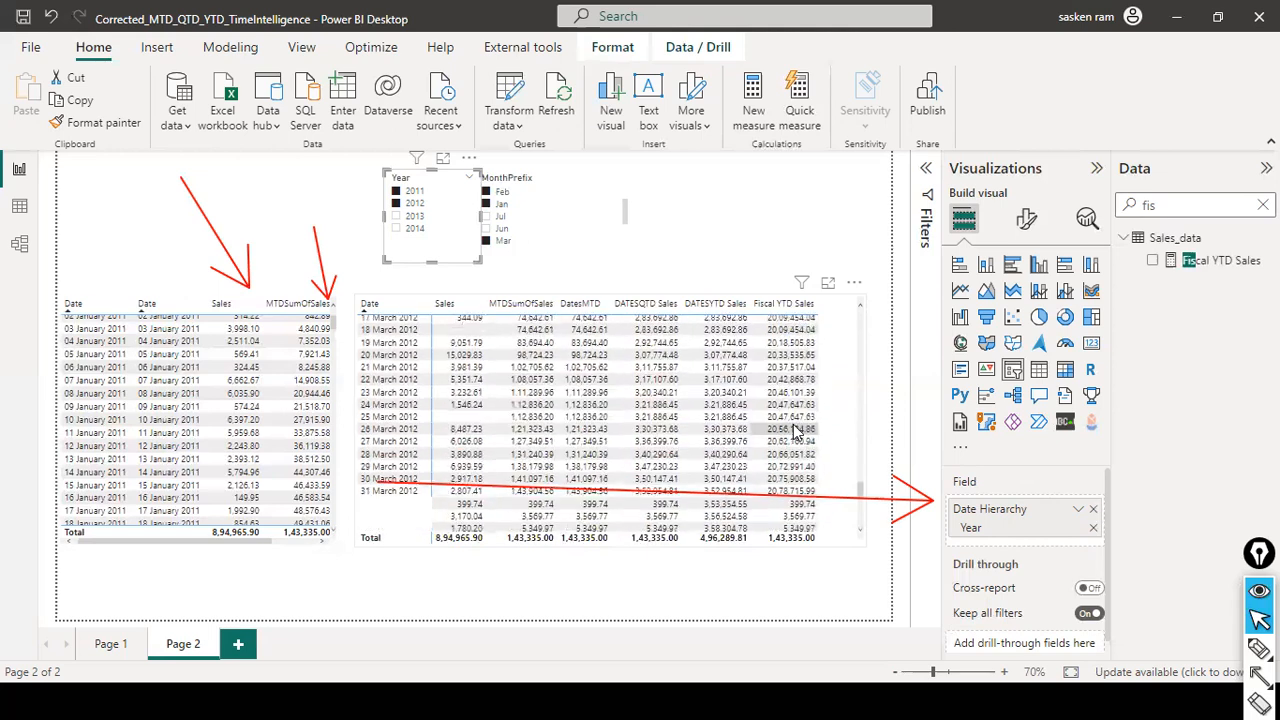
{"action": "scroll", "coordinate": [797, 432], "scroll_direction": "up", "scroll_amount": 8}
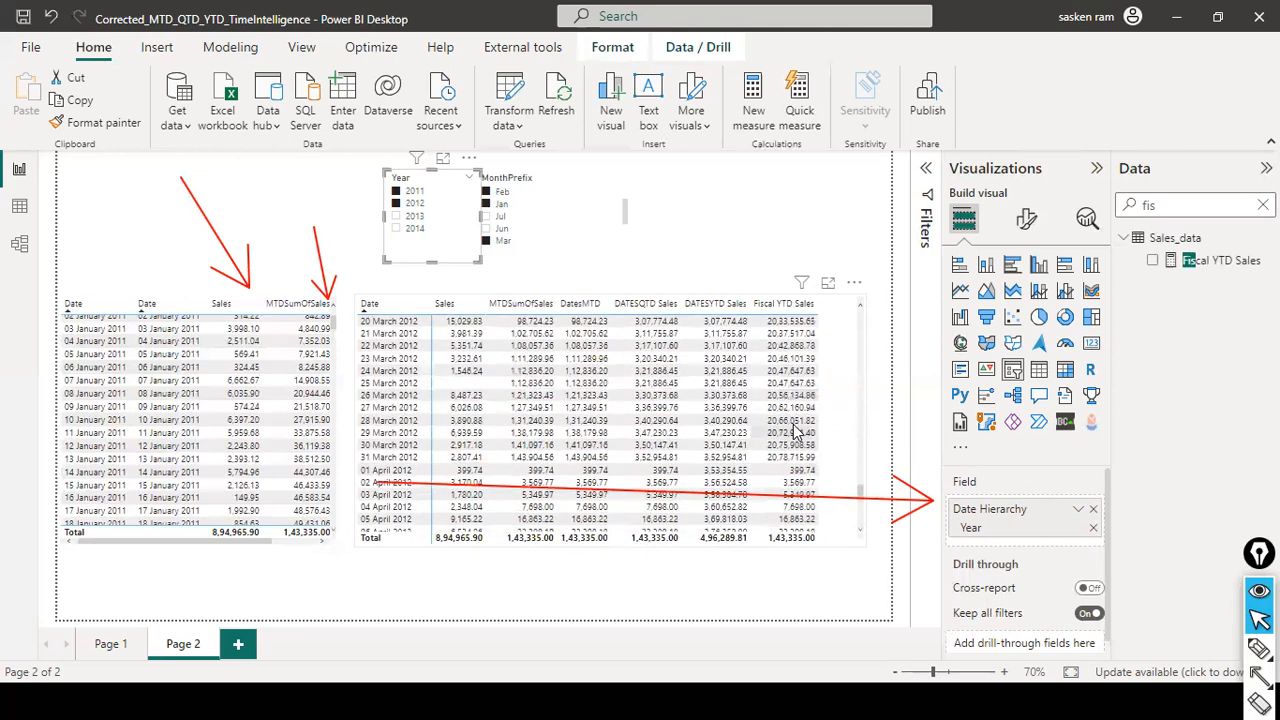
- Go back to the 1 April 2011 row and trace Fiscal YTD Sales forward to the fiscal year start on 1 April 2012
{"action": "scroll", "coordinate": [797, 432], "scroll_direction": "up", "scroll_amount": 4}
{"action": "scroll", "coordinate": [797, 432], "scroll_direction": "up", "scroll_amount": 7}
{"action": "scroll", "coordinate": [797, 432], "scroll_direction": "up", "scroll_amount": 20}
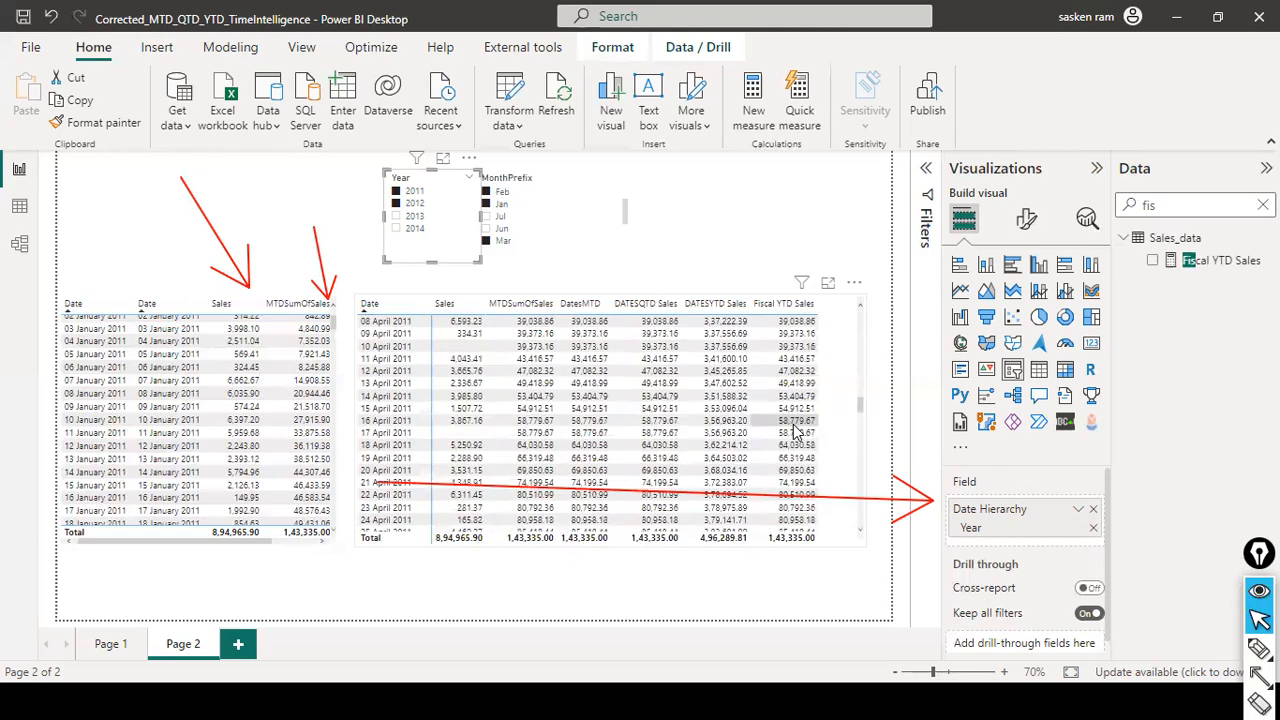
{"action": "scroll", "coordinate": [797, 432], "scroll_direction": "up", "scroll_amount": 4}
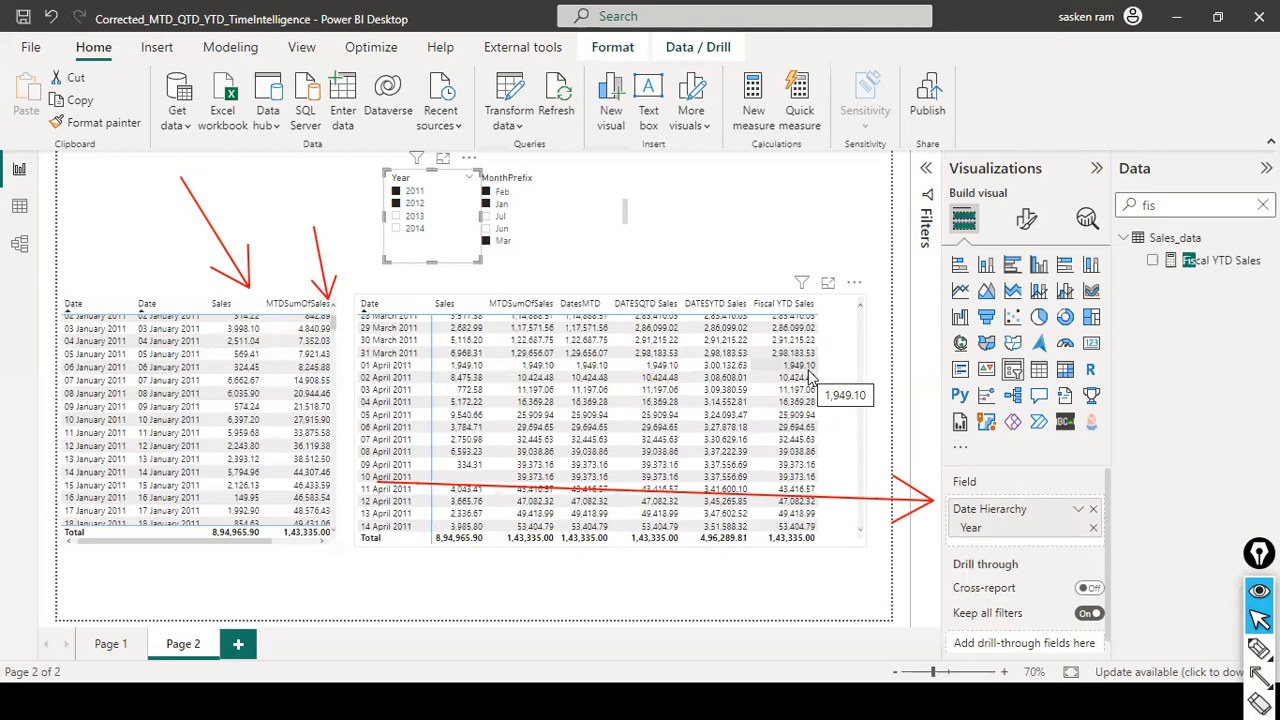
{"action": "scroll", "coordinate": [805, 390], "scroll_direction": "down", "scroll_amount": 20}
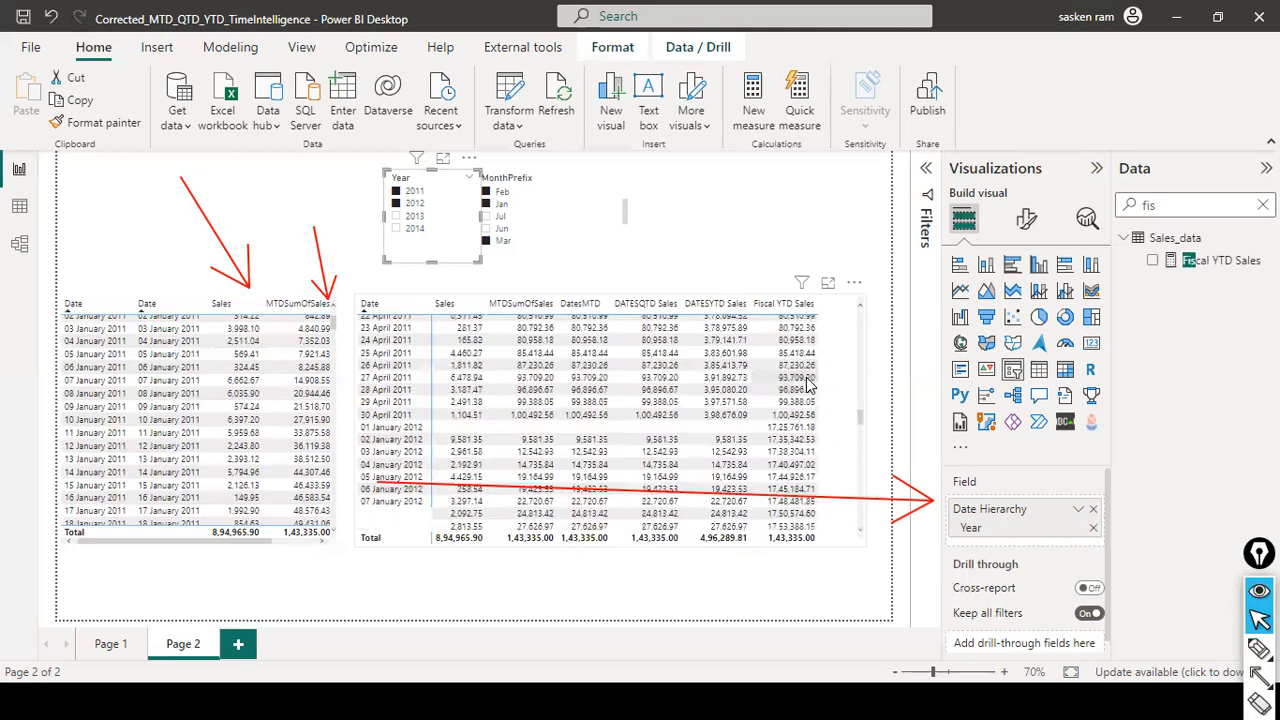
{"action": "scroll", "coordinate": [805, 405], "scroll_direction": "down", "scroll_amount": 7}
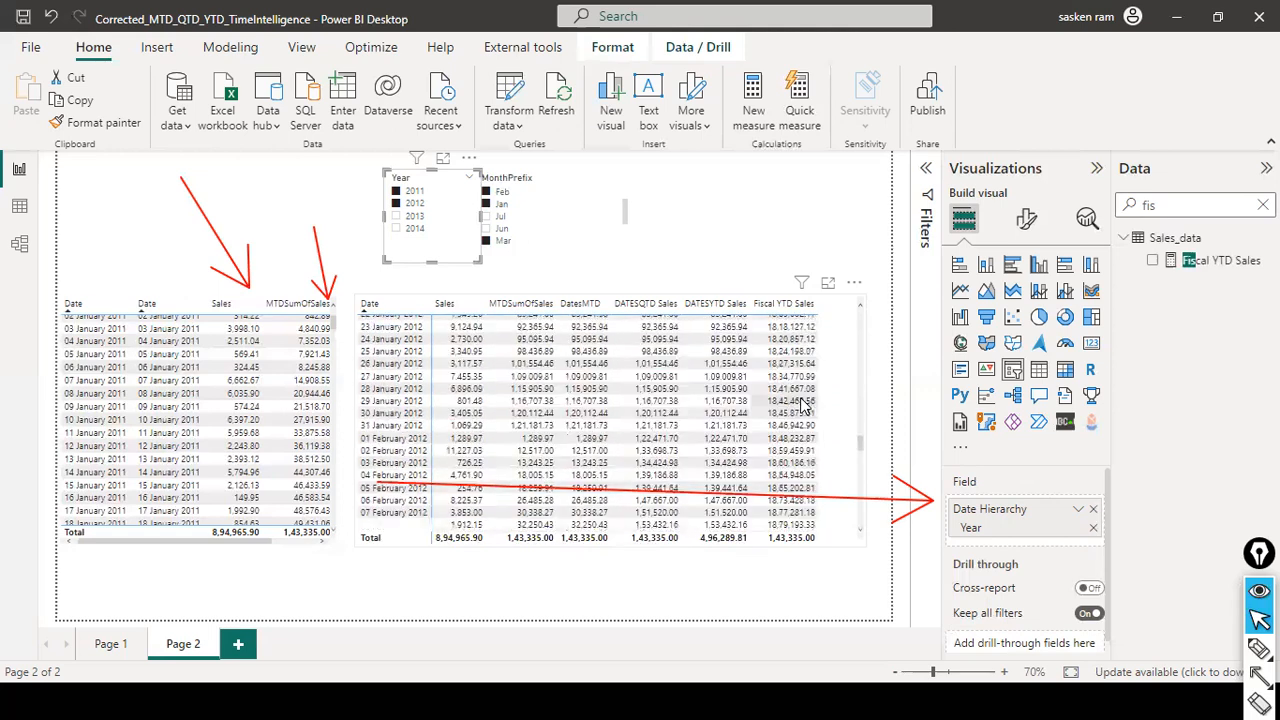
{"action": "scroll", "coordinate": [800, 458], "scroll_direction": "down", "scroll_amount": 16}
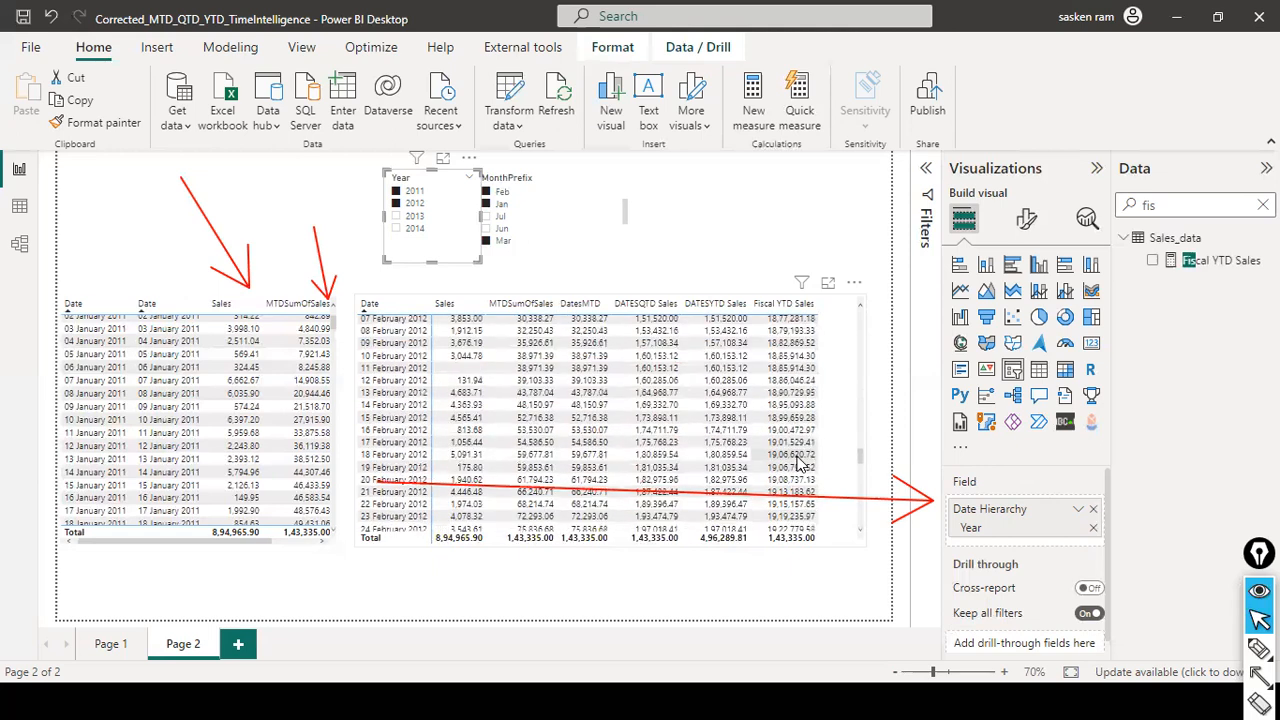
{"action": "scroll", "coordinate": [800, 462], "scroll_direction": "down", "scroll_amount": 10}
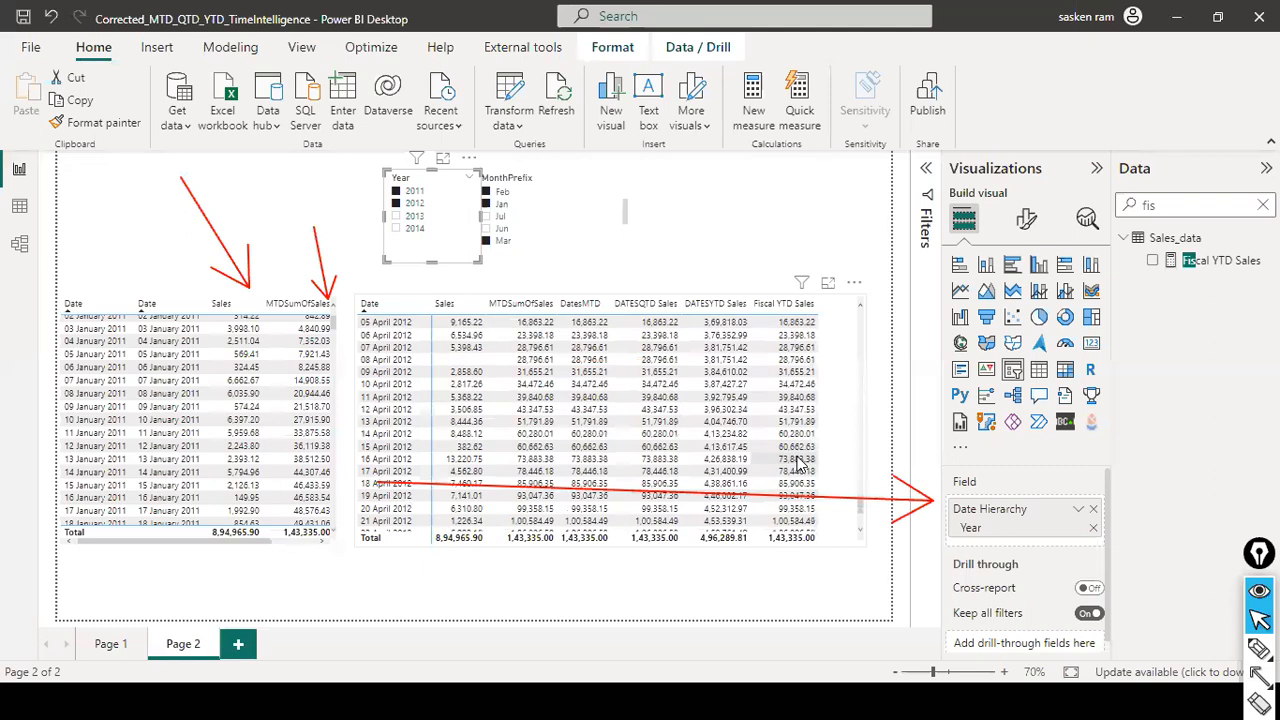
{"action": "scroll", "coordinate": [800, 462], "scroll_direction": "up", "scroll_amount": 4}
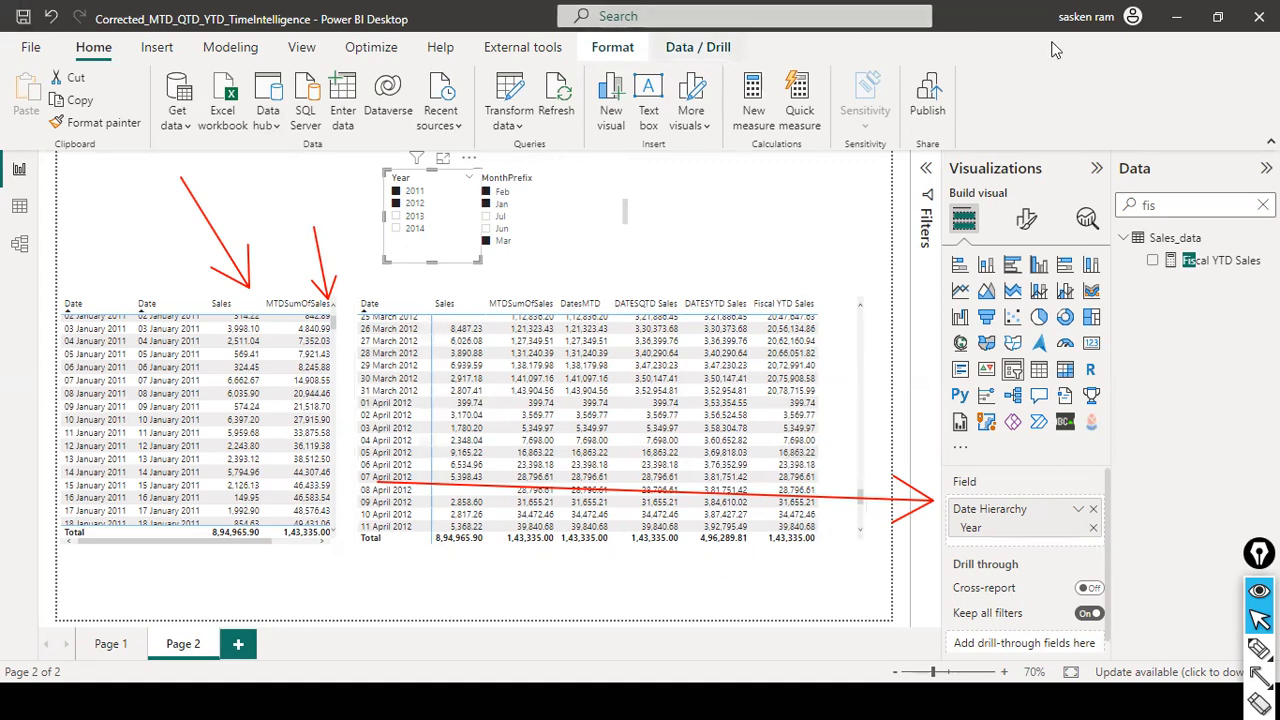
- Deselect the year slicer, clear the field search text and erase the red annotation arrows over the report
{"action": "left_click", "coordinate": [772, 222]}
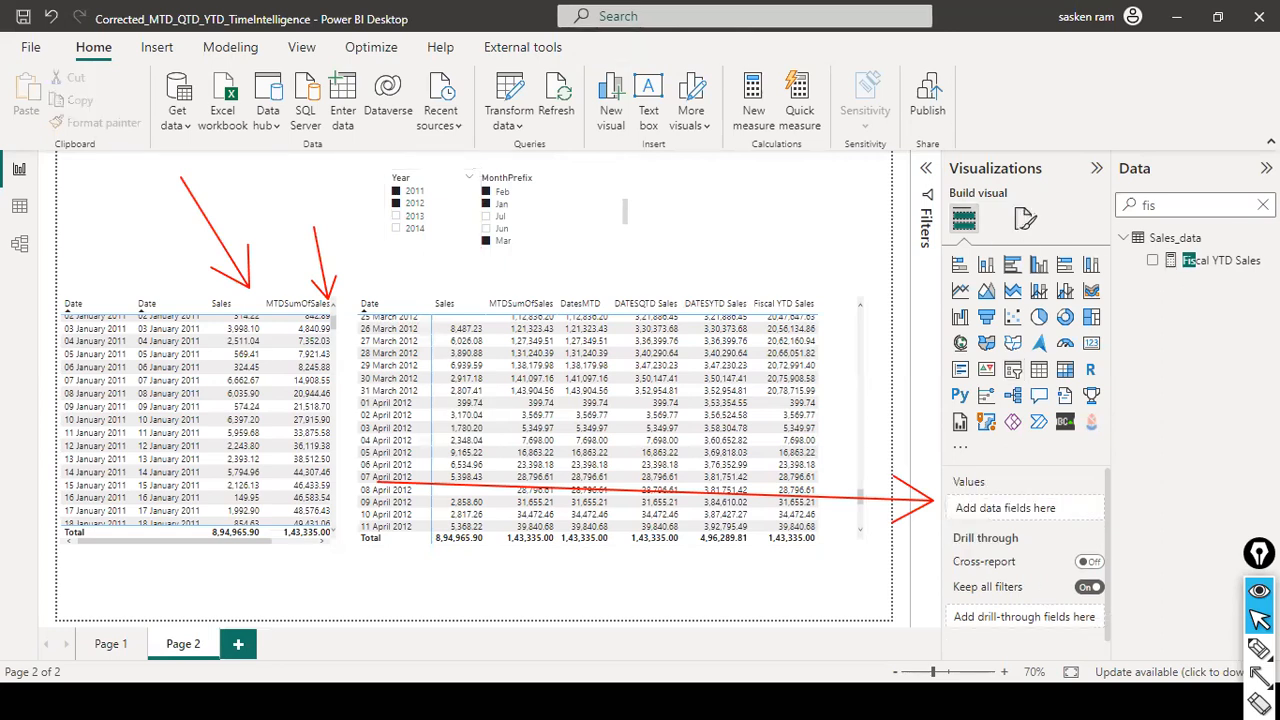
{"action": "left_click", "coordinate": [1263, 205]}
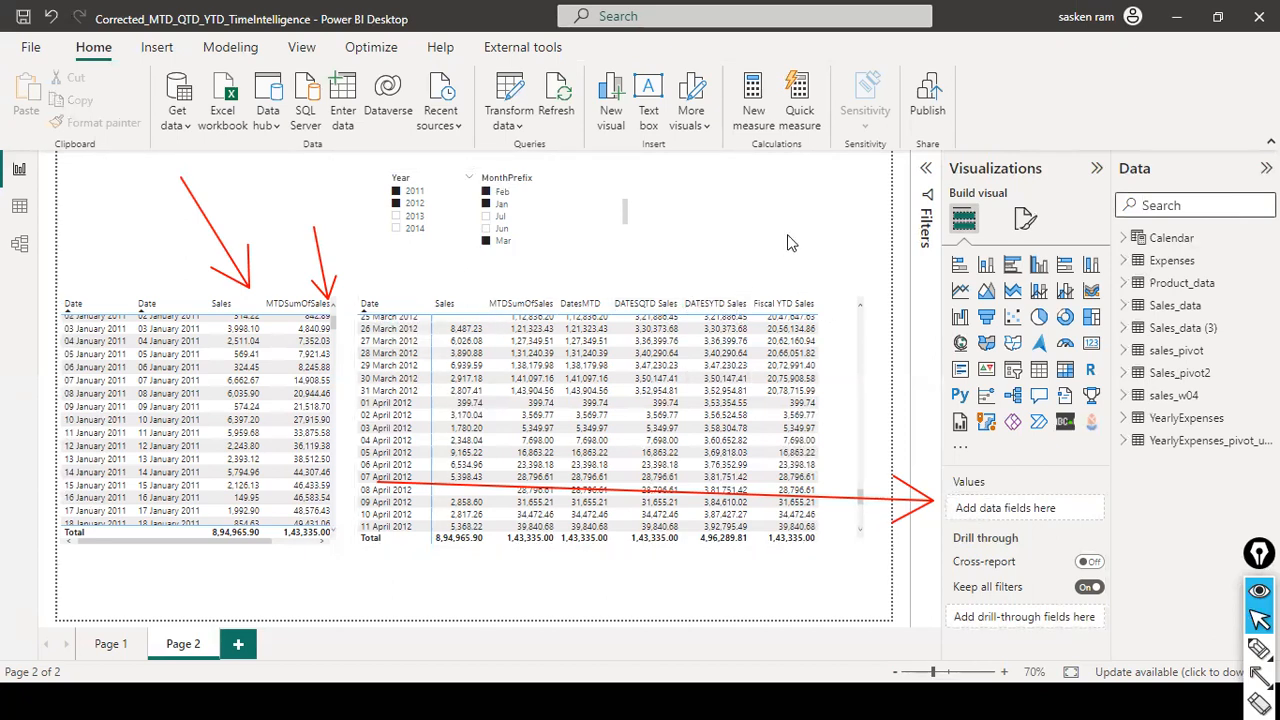
{"action": "key", "text": "ctrl+shift+7"}
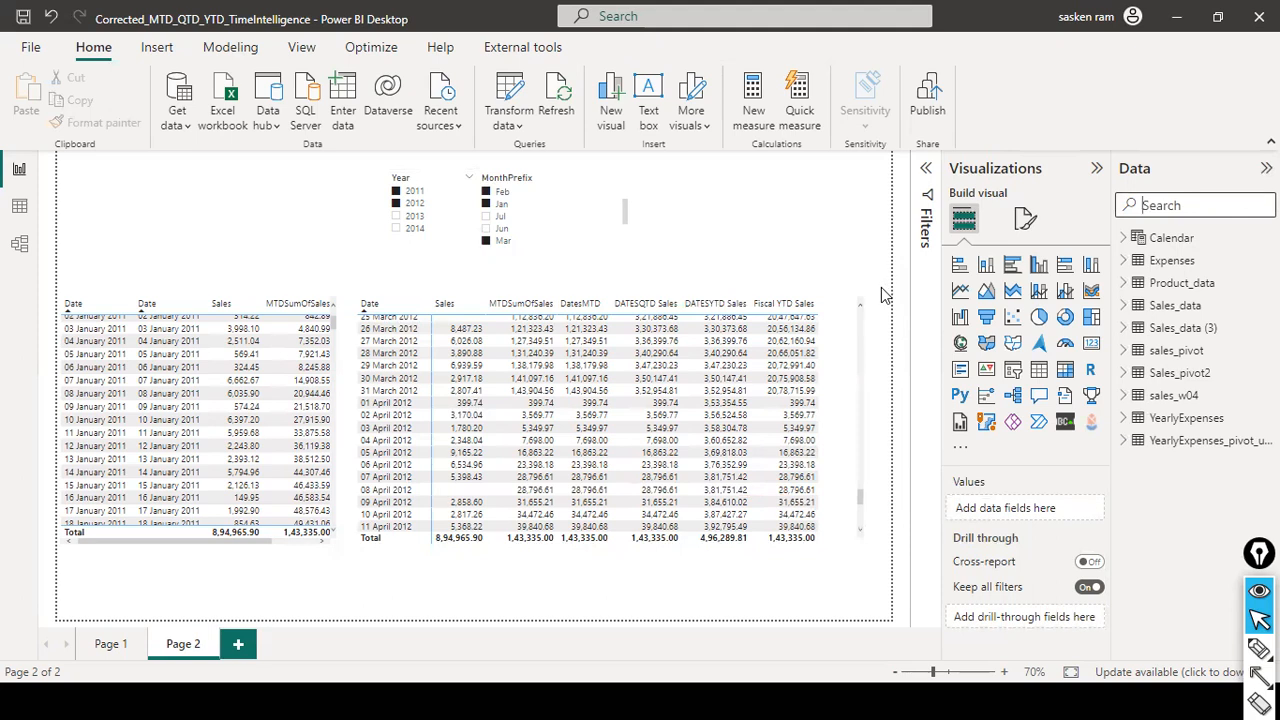
- Switch to the presentation, advance from the Cumulative Total slide through the MTD, QTD and YTD formula slide, and return to Power BI Desktop
{"action": "left_click", "coordinate": [1178, 26]}
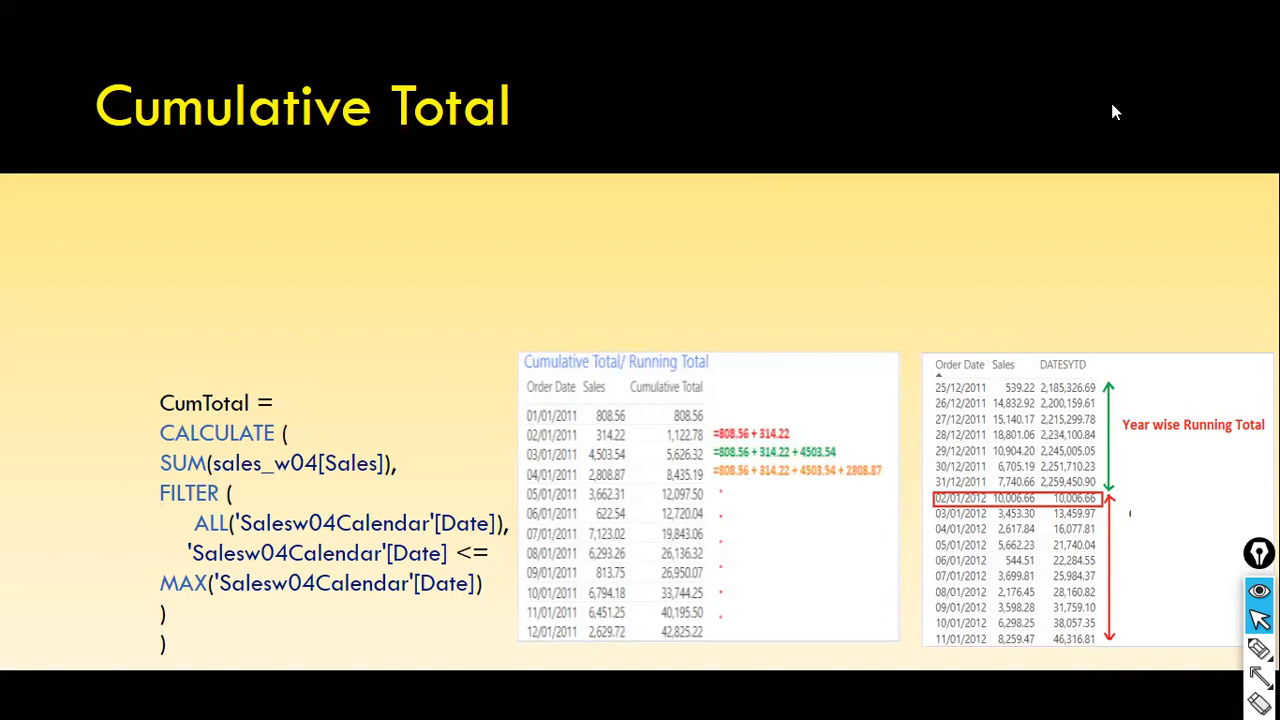
{"action": "key", "text": "Right"}
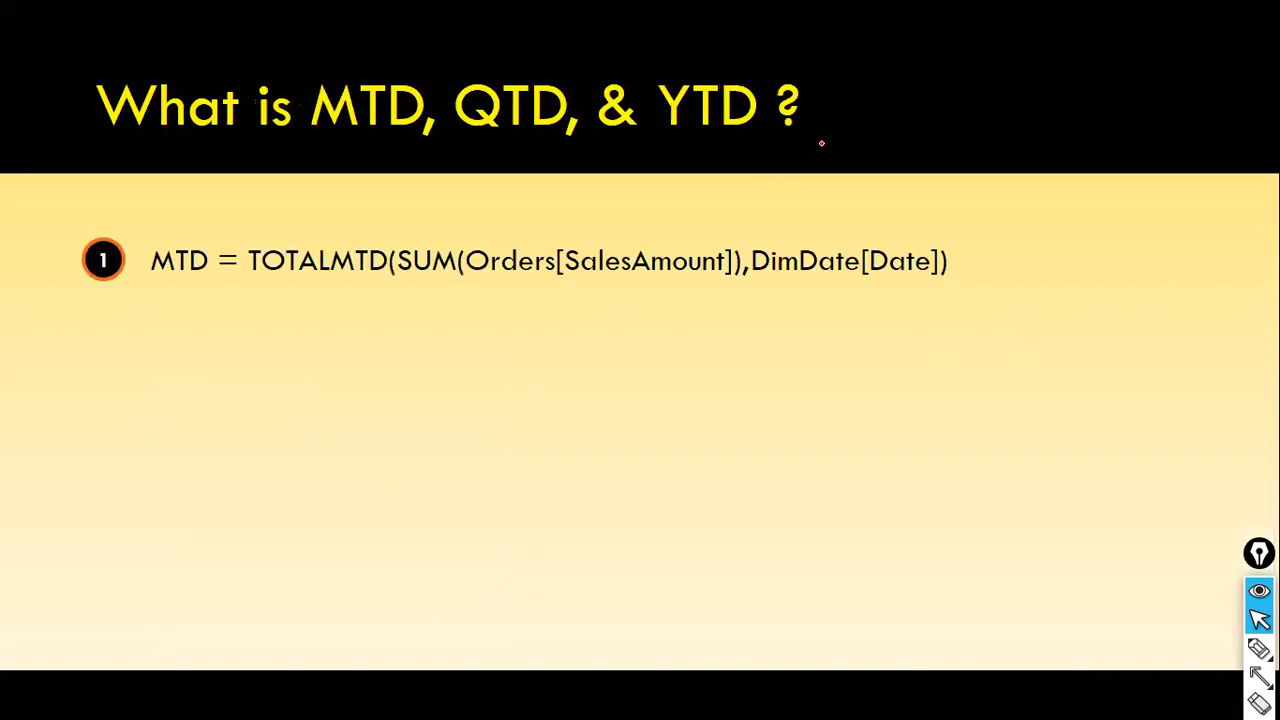
{"action": "key", "text": "Right"}
{"action": "key", "text": "Right"}
{"action": "key", "text": "alt+Tab"}
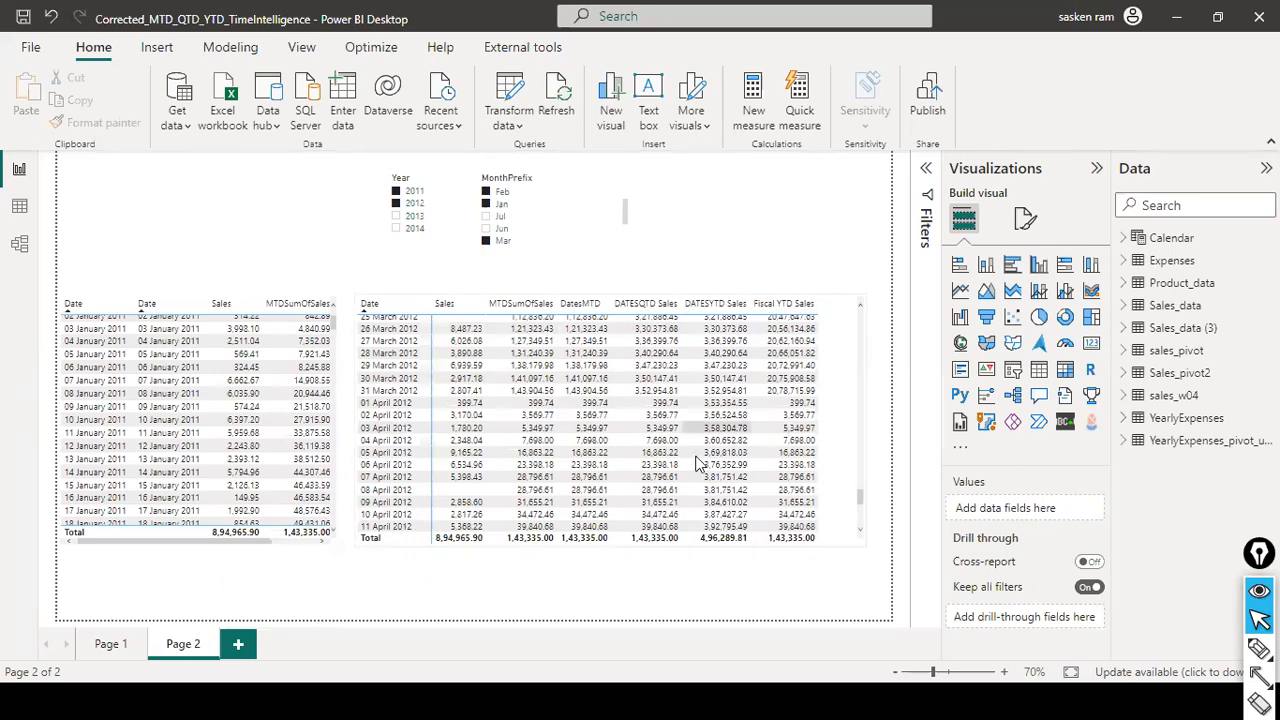
- Search the data fields for "cum" and open the formula of the Cumulative Total Sales measure
{"action": "scroll", "coordinate": [735, 402], "scroll_direction": "up", "scroll_amount": 3}
{"action": "scroll", "coordinate": [735, 402], "scroll_direction": "up", "scroll_amount": 3}
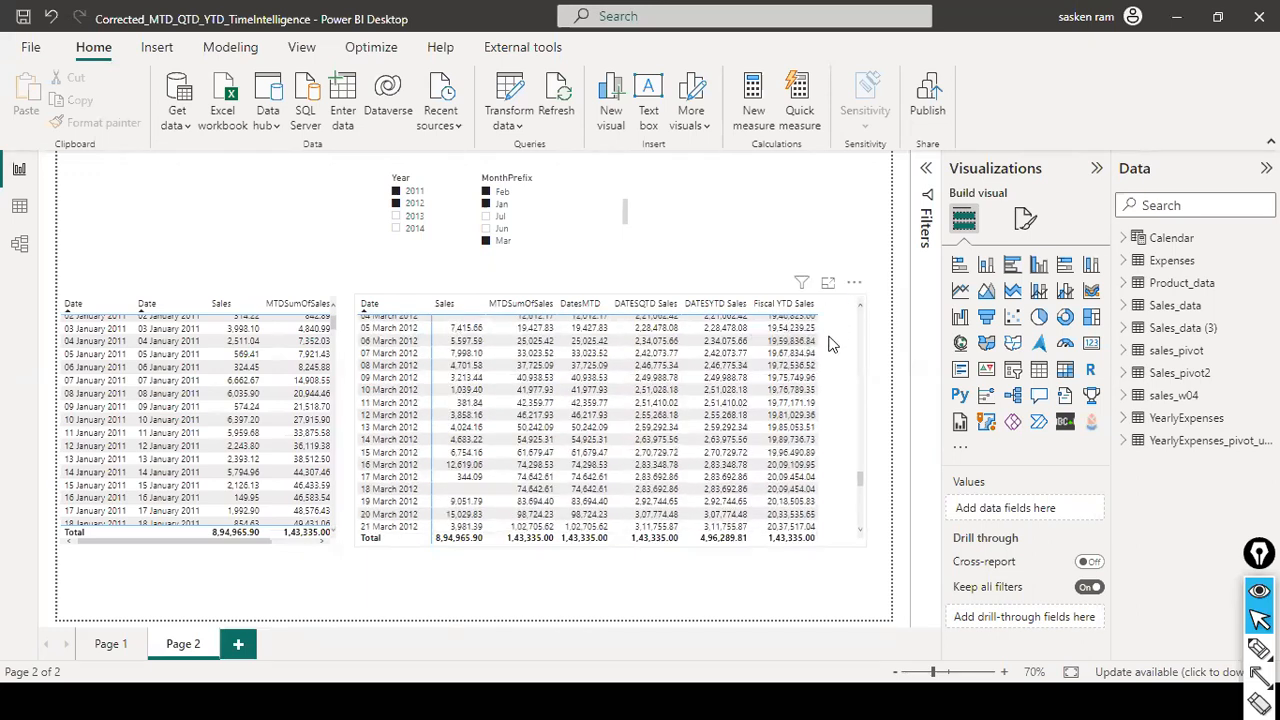
{"action": "scroll", "coordinate": [828, 344], "scroll_direction": "up", "scroll_amount": 10}
{"action": "scroll", "coordinate": [828, 348], "scroll_direction": "up", "scroll_amount": 10}
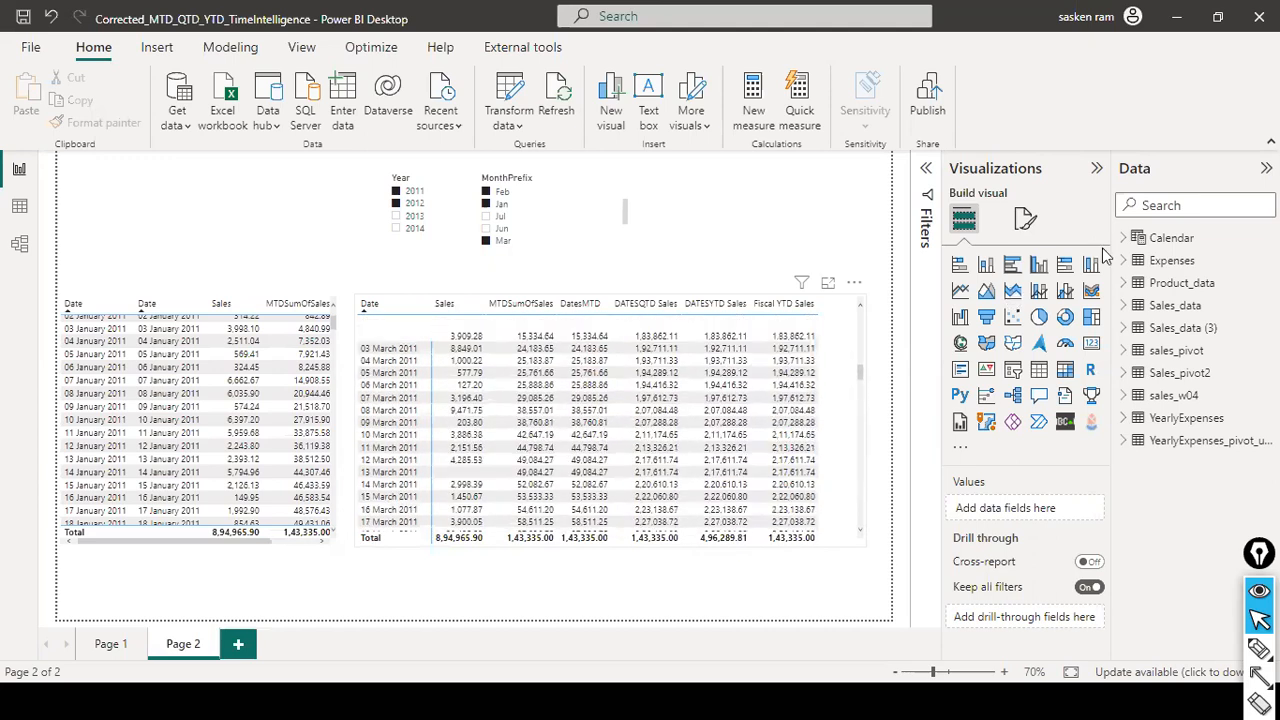
{"action": "left_click", "coordinate": [1181, 204]}
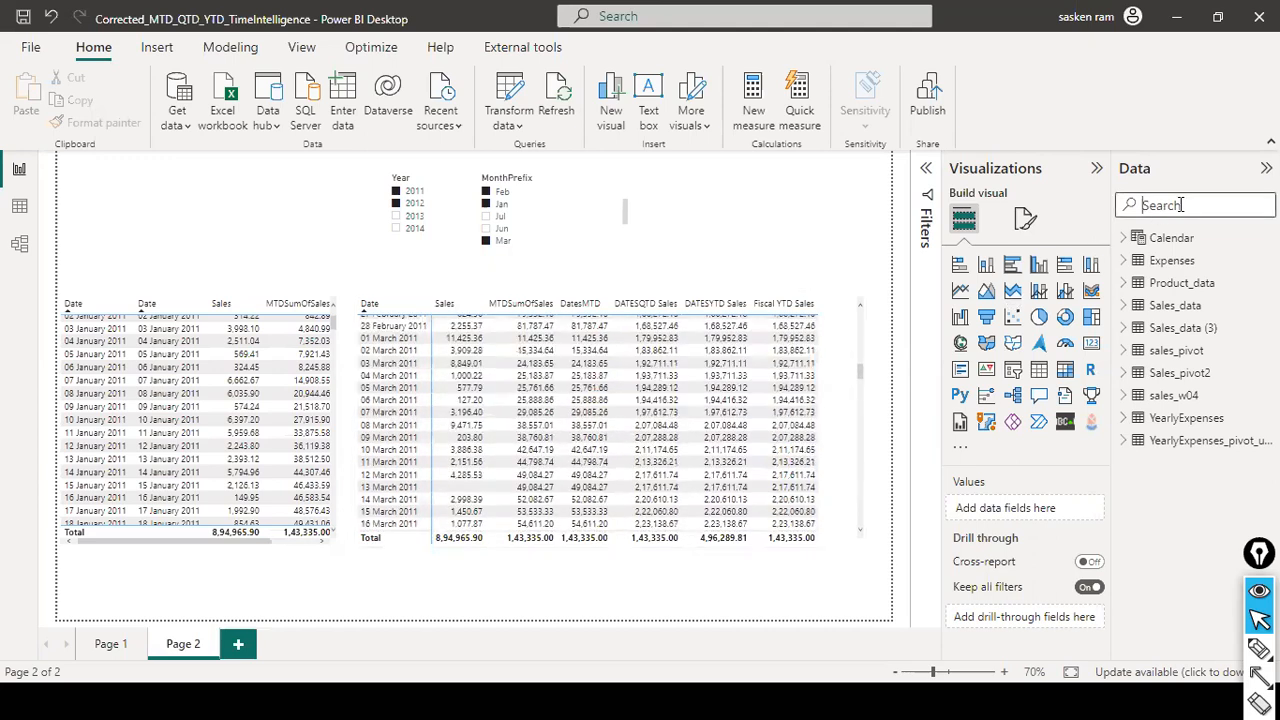
{"action": "type", "text": "cum"}
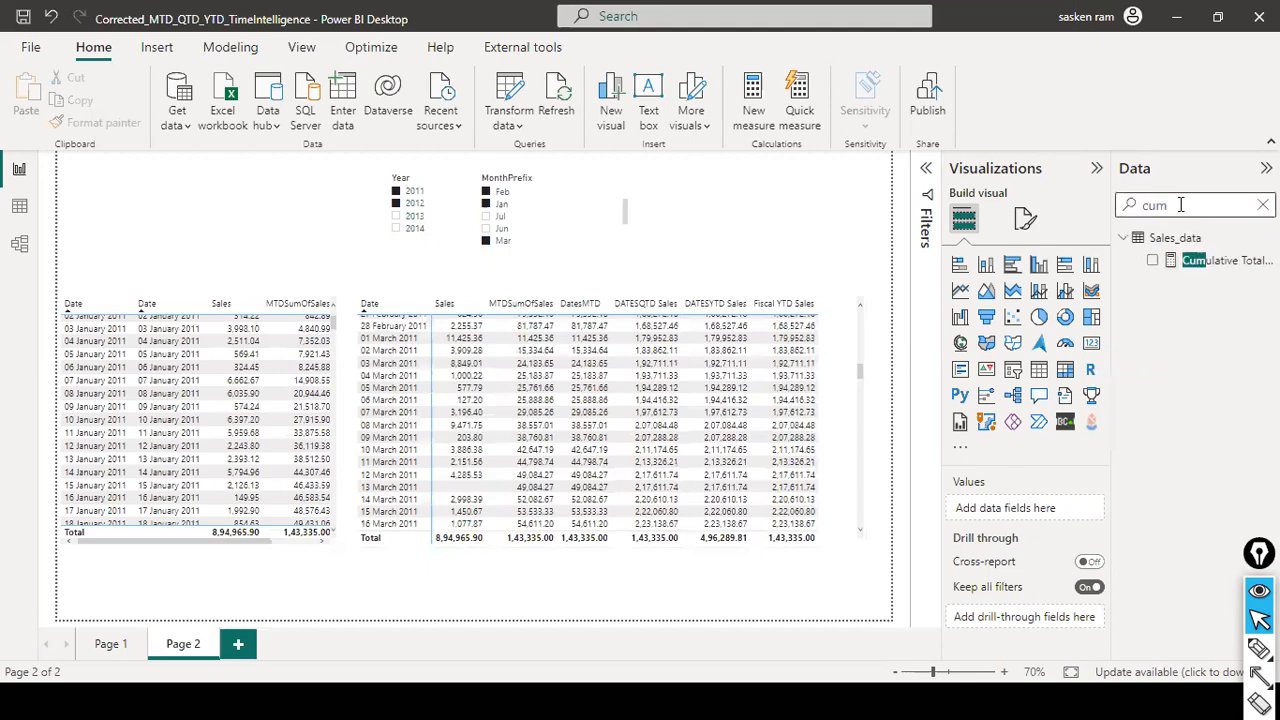
{"action": "left_click", "coordinate": [1220, 262]}
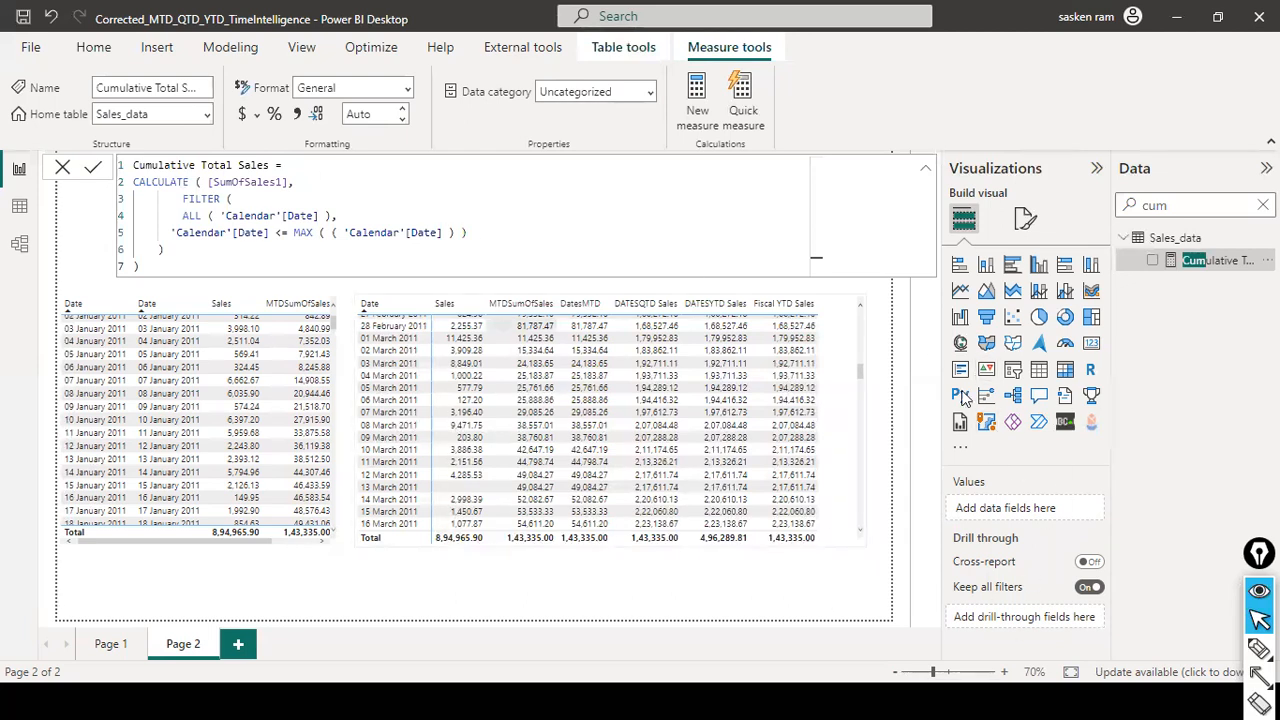
- Examine the SumOfSales1, FILTER, ALL and MAX calendar date parts of the Cumulative Total Sales formula, and close it without changes
{"action": "left_click_drag", "start_coordinate": [208, 181], "coordinate": [290, 182]}
{"action": "left_click", "coordinate": [232, 199]}
{"action": "left_click", "coordinate": [257, 232]}
{"action": "left_click_drag", "start_coordinate": [457, 232], "coordinate": [312, 233]}
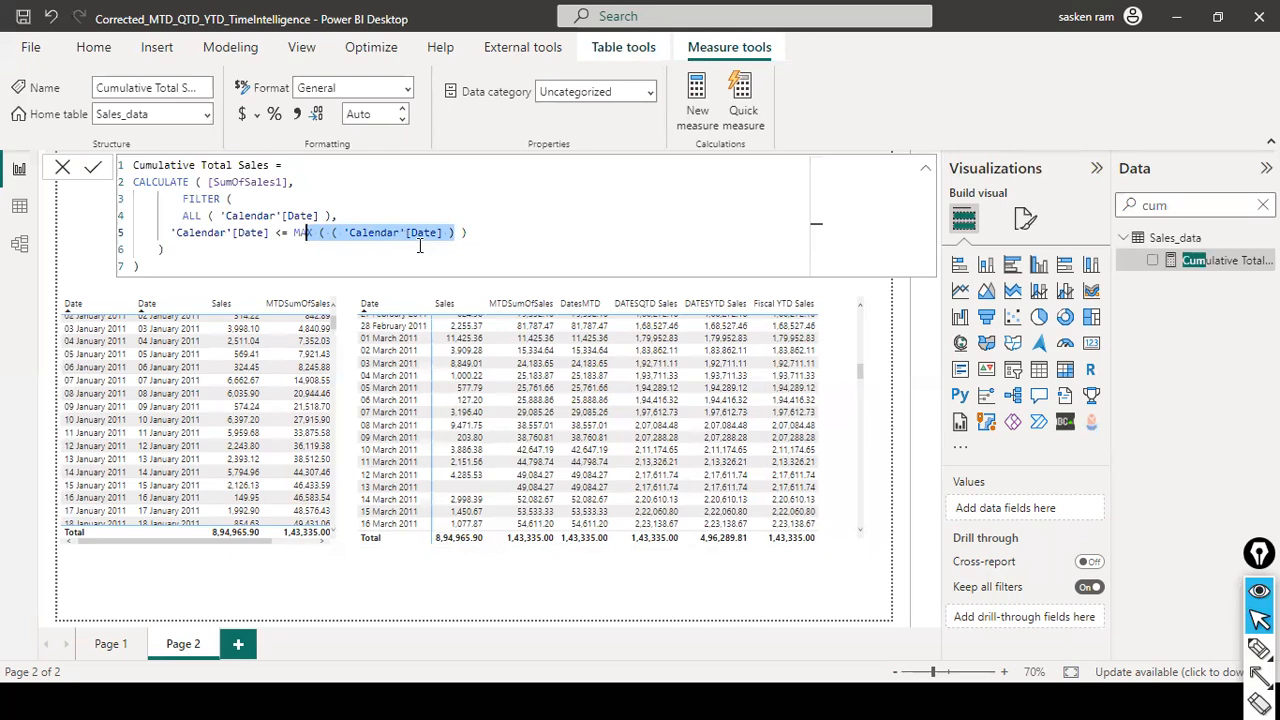
{"action": "left_click", "coordinate": [180, 232]}
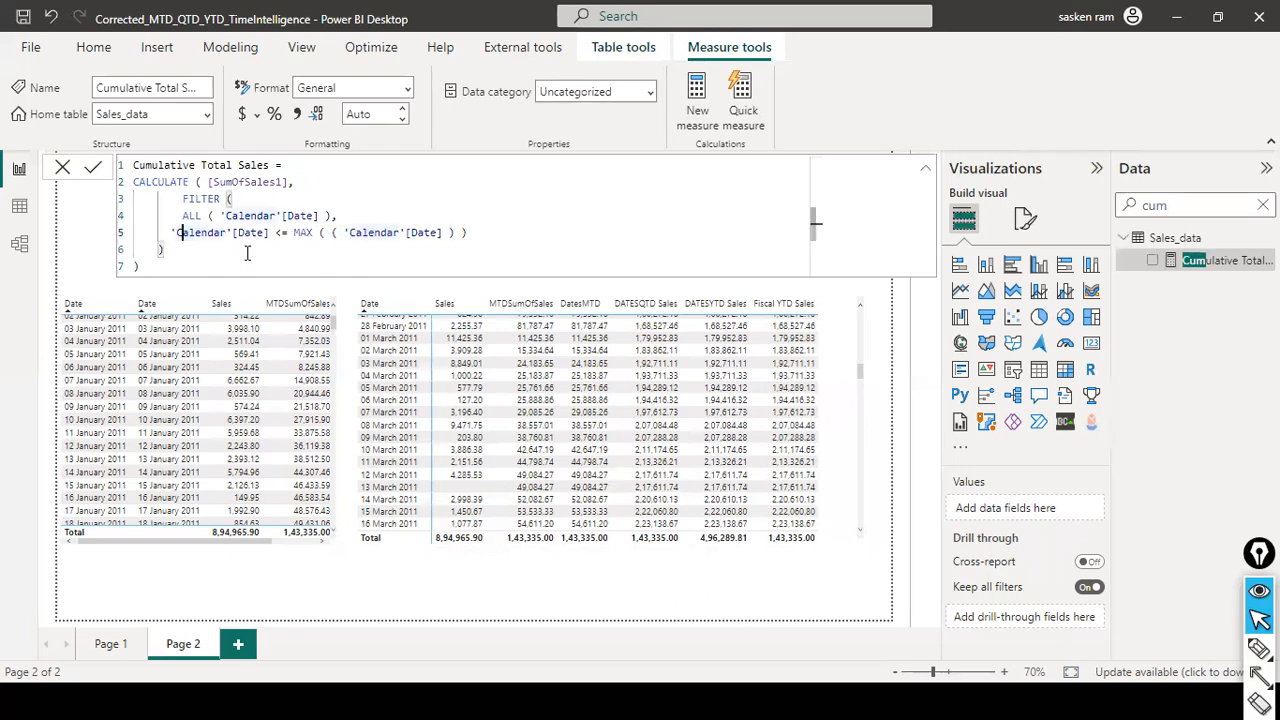
{"action": "left_click", "coordinate": [387, 234]}
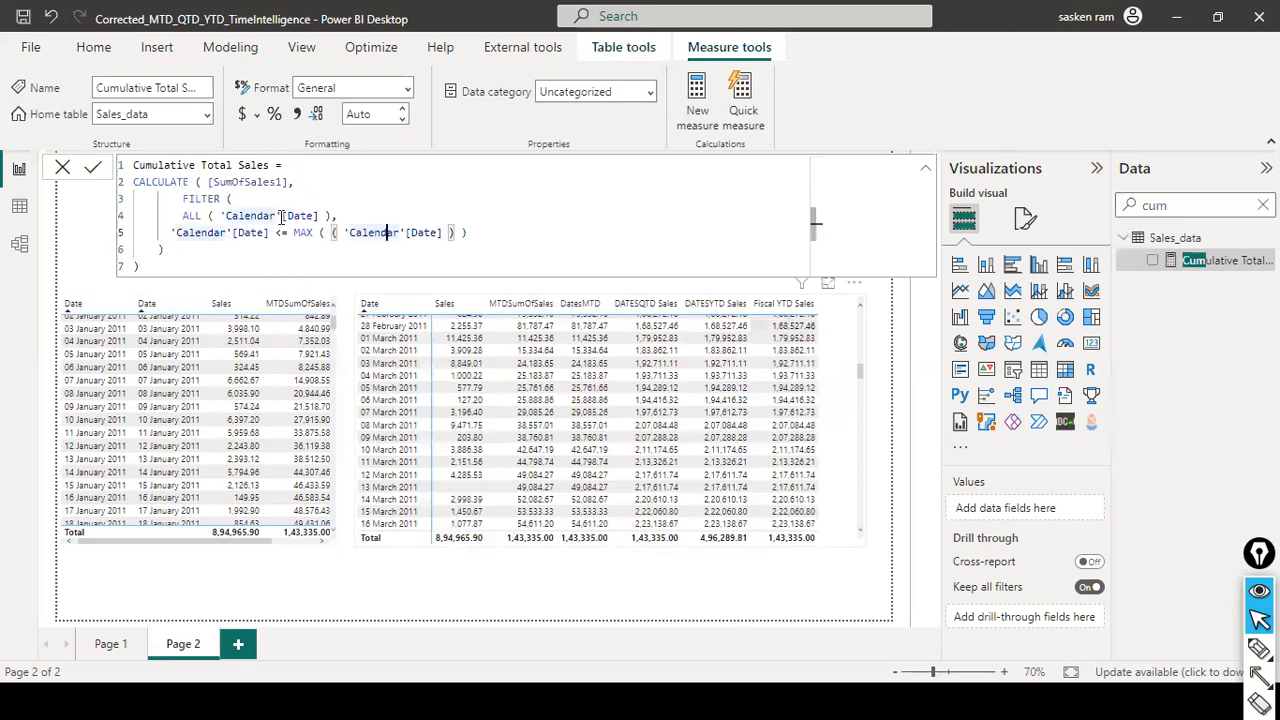
{"action": "left_click", "coordinate": [386, 232]}
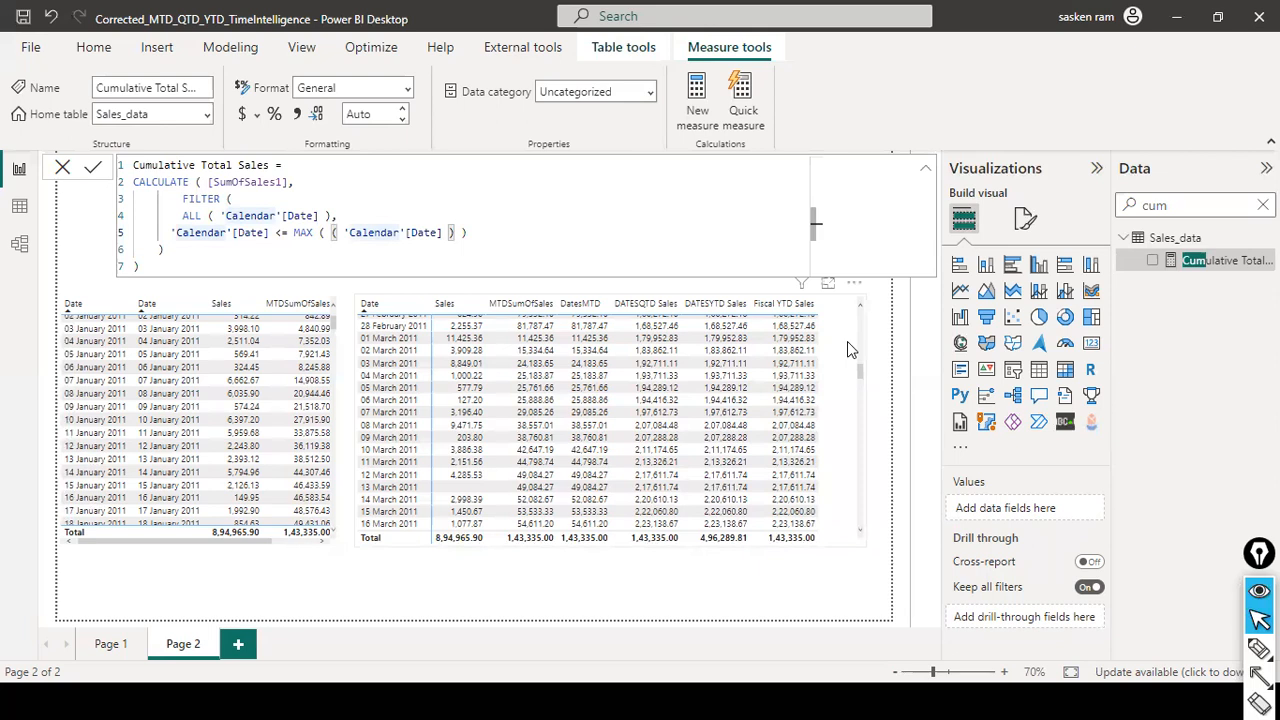
{"action": "left_click", "coordinate": [400, 268]}
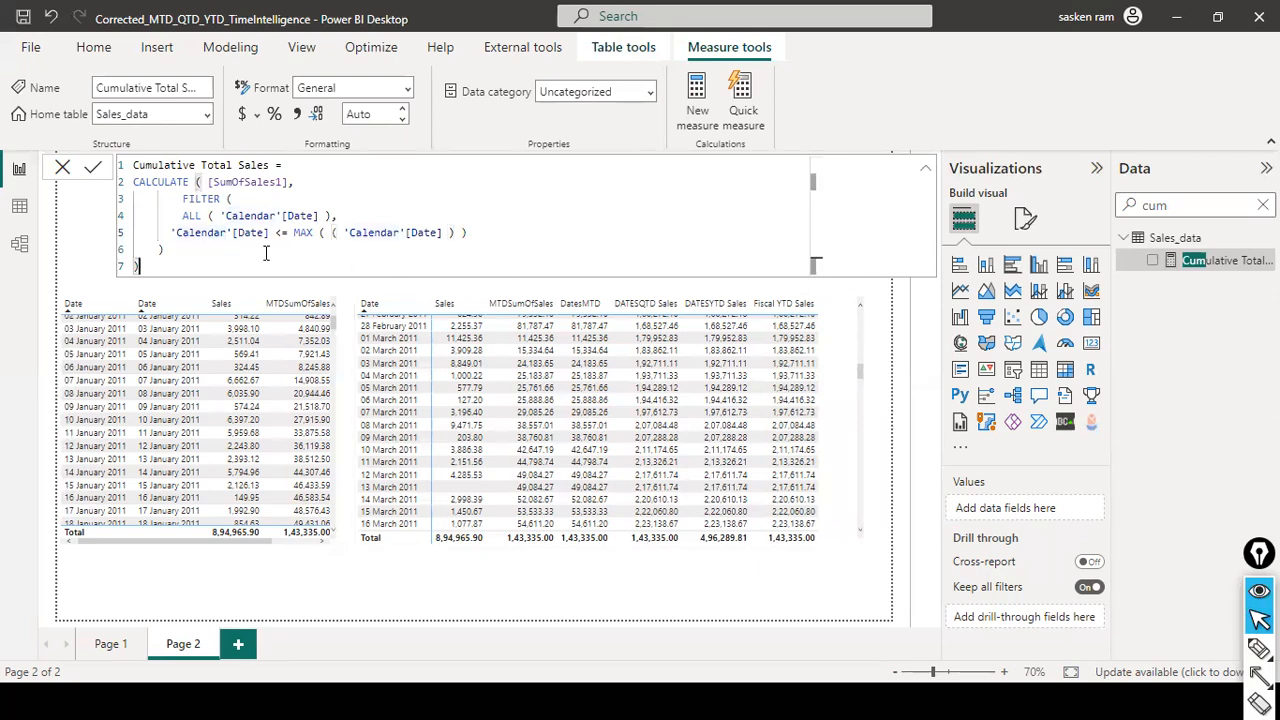
{"action": "left_click", "coordinate": [62, 168]}
- Add the Cumulative Total Sales measure to the wider matrix and shift that matrix slightly to the right
{"action": "left_click_drag", "start_coordinate": [1193, 262], "coordinate": [845, 320]}
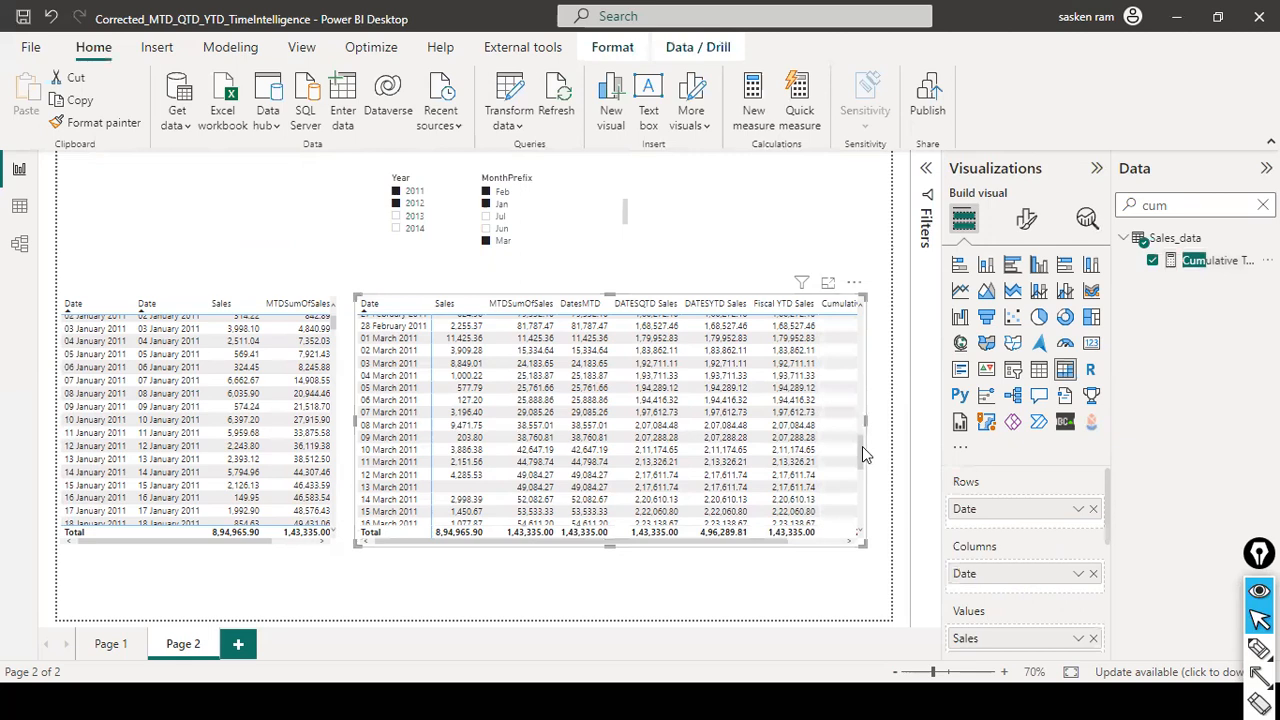
{"action": "left_click_drag", "start_coordinate": [782, 548], "coordinate": [900, 548]}
- Examine the Cumulative Total Sales column from 1 January 2011 across the quarter, fiscal and calendar year changes to 30 April 2012
{"action": "scroll", "coordinate": [854, 440], "scroll_direction": "up", "scroll_amount": 7}
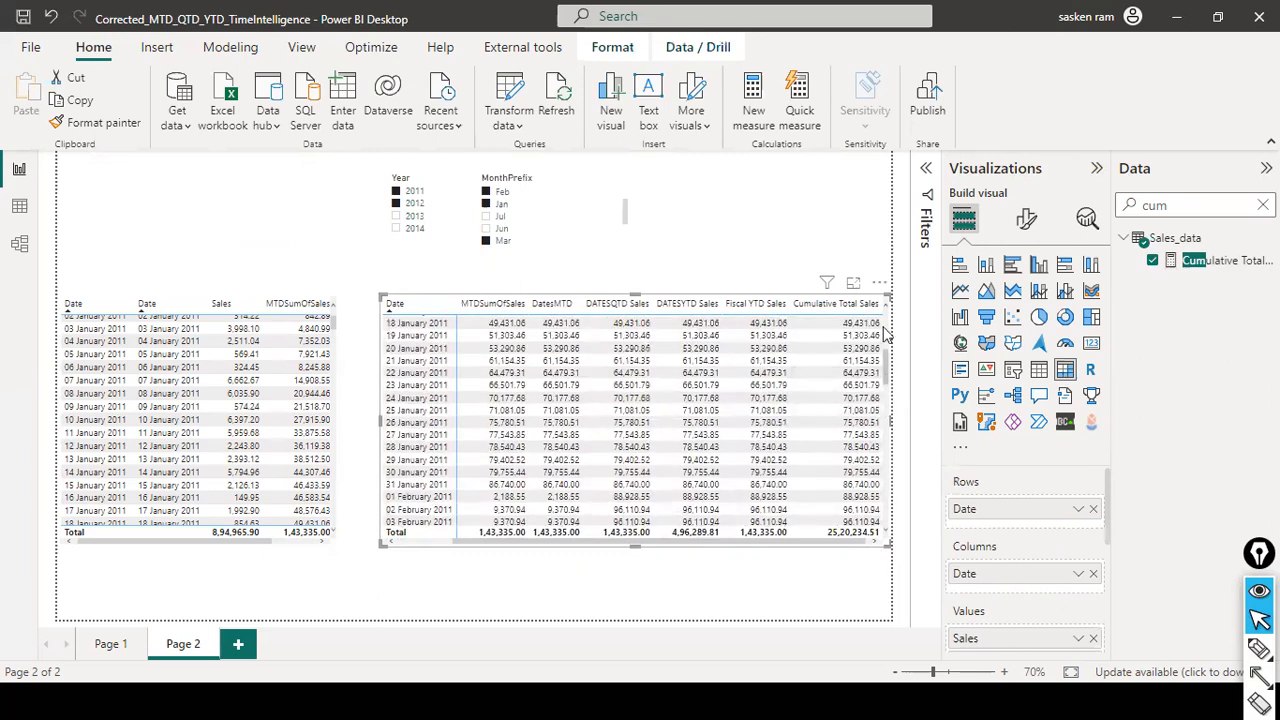
{"action": "scroll", "coordinate": [885, 335], "scroll_direction": "up", "scroll_amount": 3}
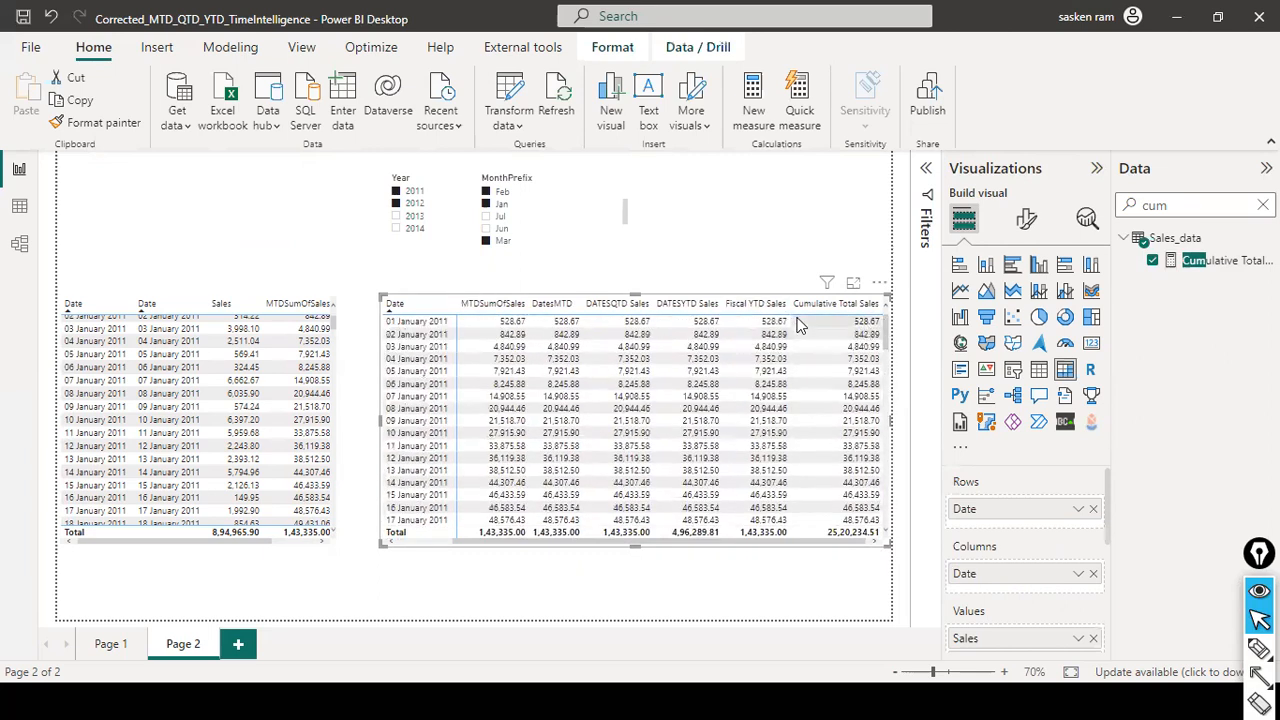
{"action": "scroll", "coordinate": [797, 323], "scroll_direction": "down", "scroll_amount": 7}
{"action": "scroll", "coordinate": [797, 349], "scroll_direction": "down", "scroll_amount": 12}
{"action": "scroll", "coordinate": [797, 349], "scroll_direction": "down", "scroll_amount": 8}
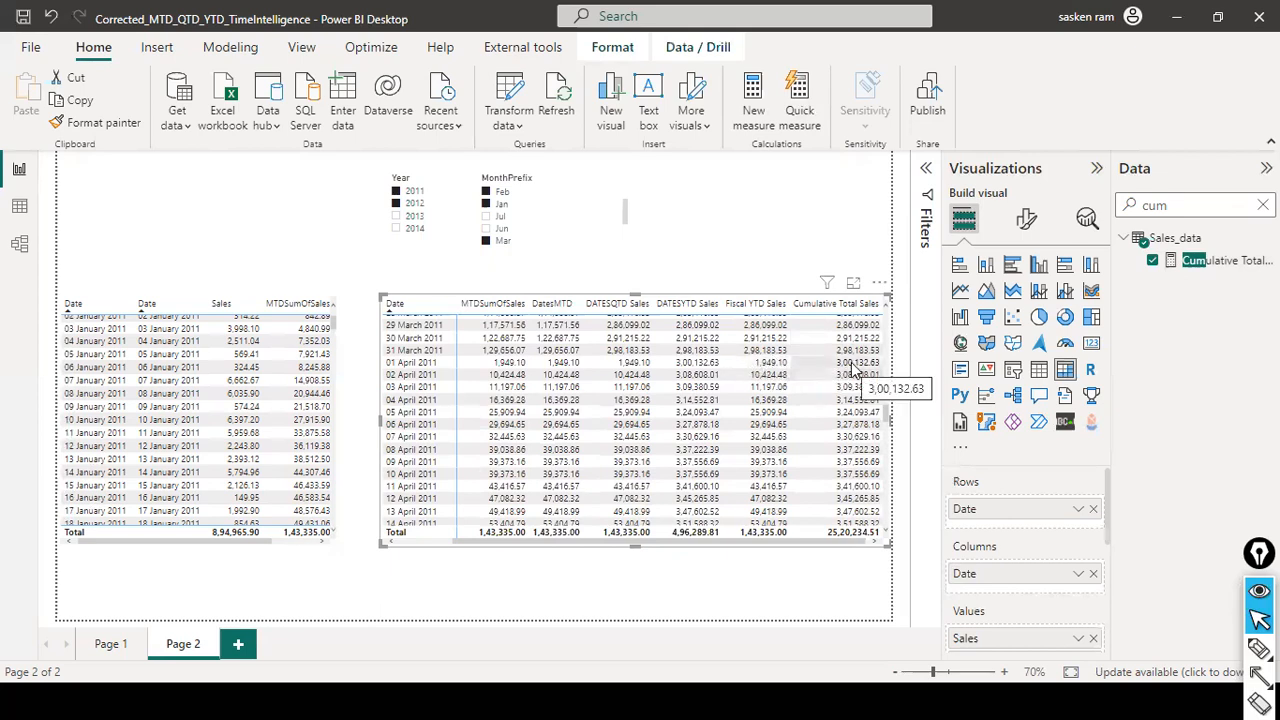
{"action": "scroll", "coordinate": [855, 372], "scroll_direction": "down", "scroll_amount": 20}
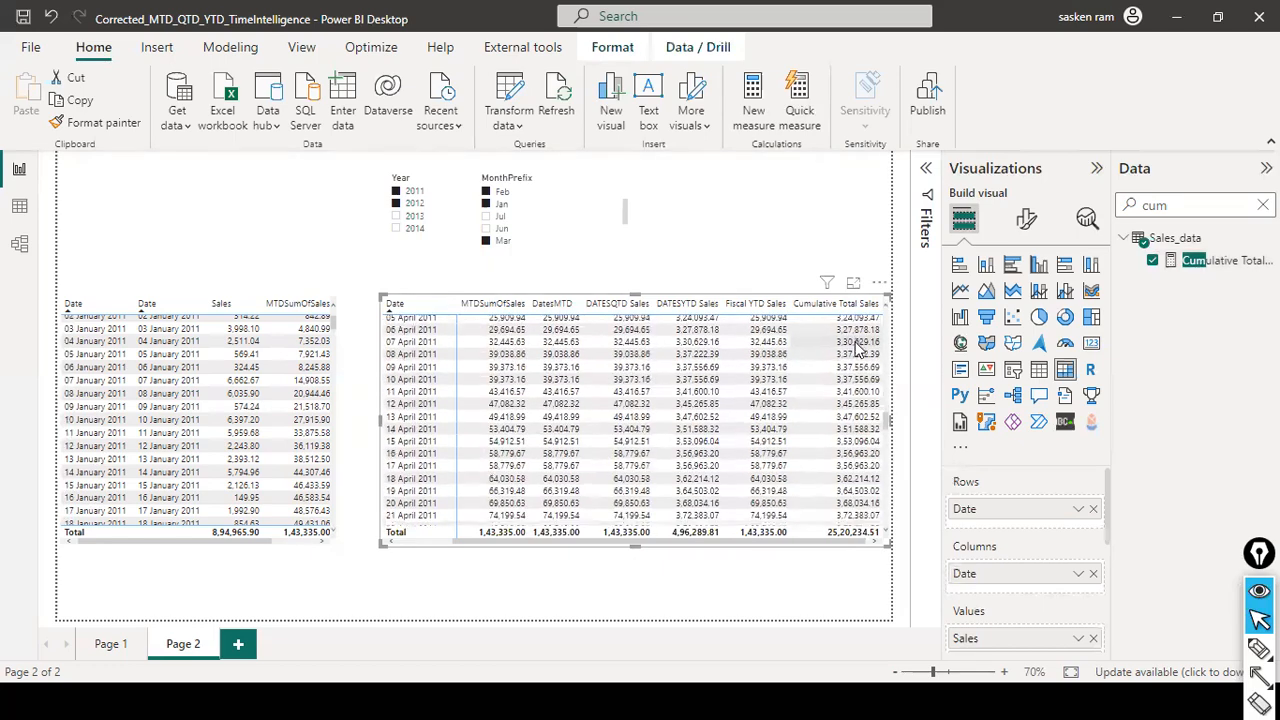
{"action": "scroll", "coordinate": [855, 347], "scroll_direction": "down", "scroll_amount": 13}
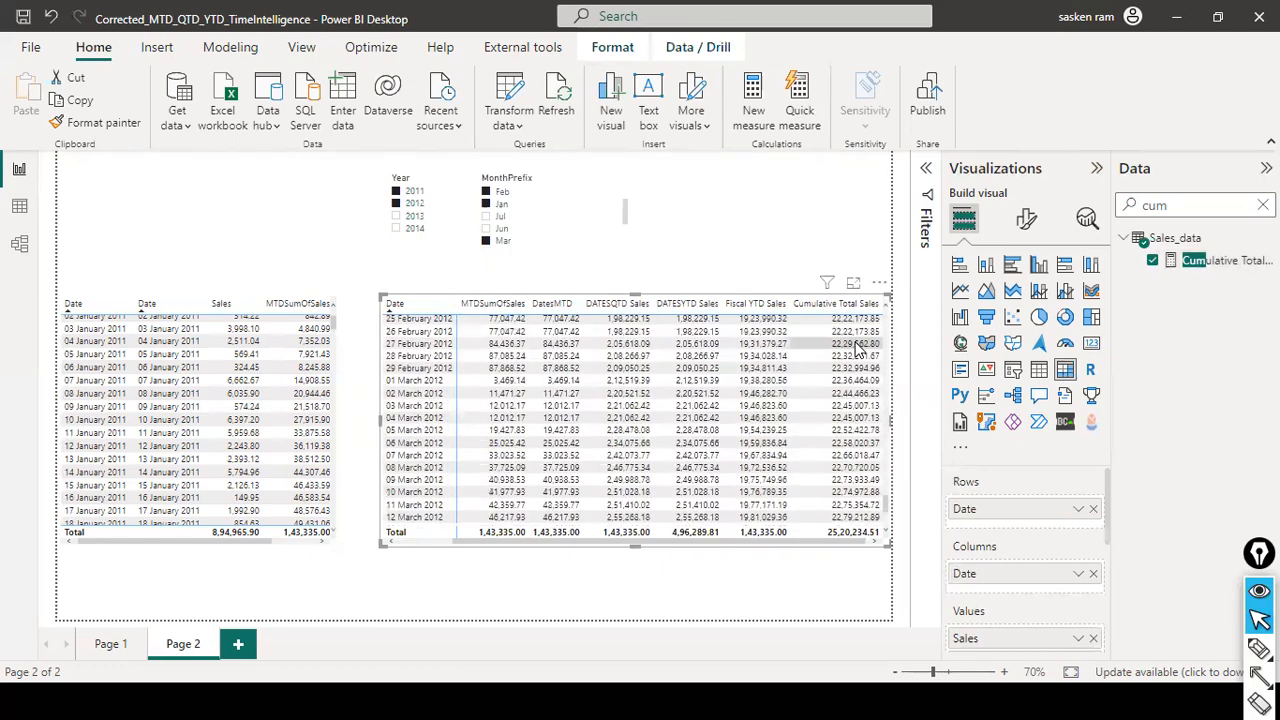
{"action": "scroll", "coordinate": [825, 398], "scroll_direction": "down", "scroll_amount": 14}
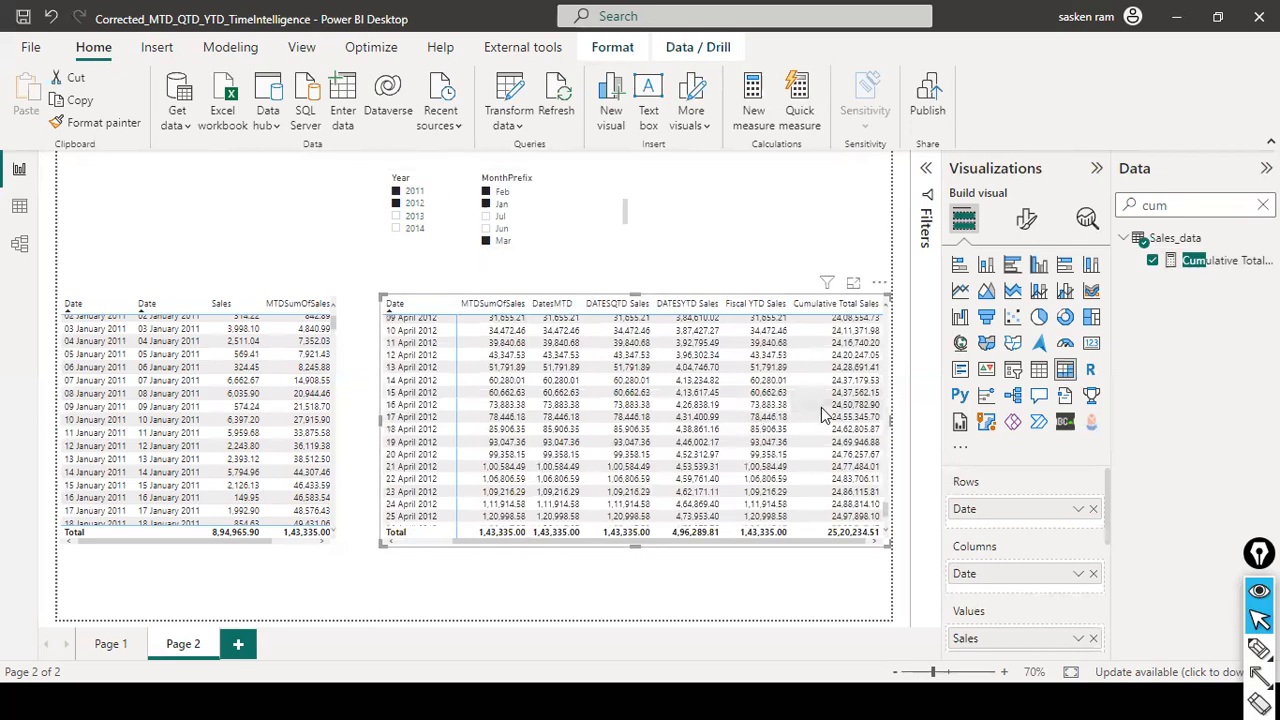
{"action": "scroll", "coordinate": [821, 409], "scroll_direction": "down", "scroll_amount": 3}
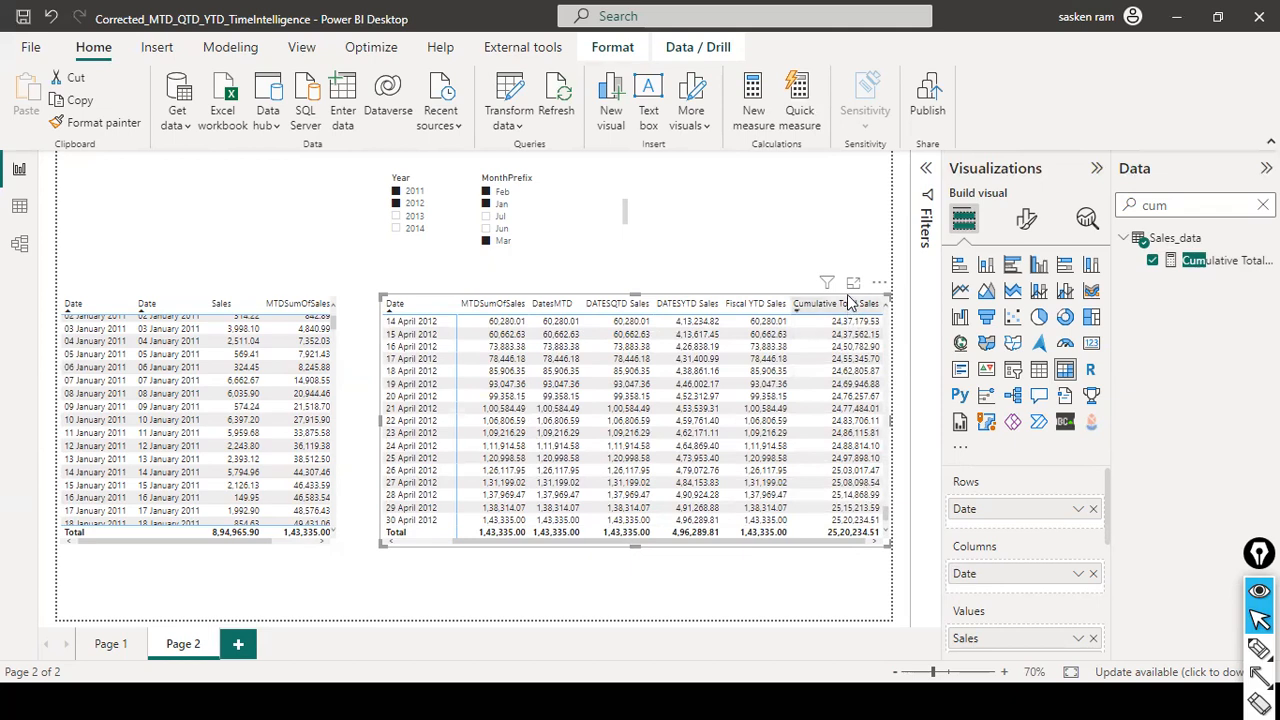
- Review the Cumulative Total Sales formula once more, close it without changes and add a blank report page
{"action": "left_click", "coordinate": [787, 280]}
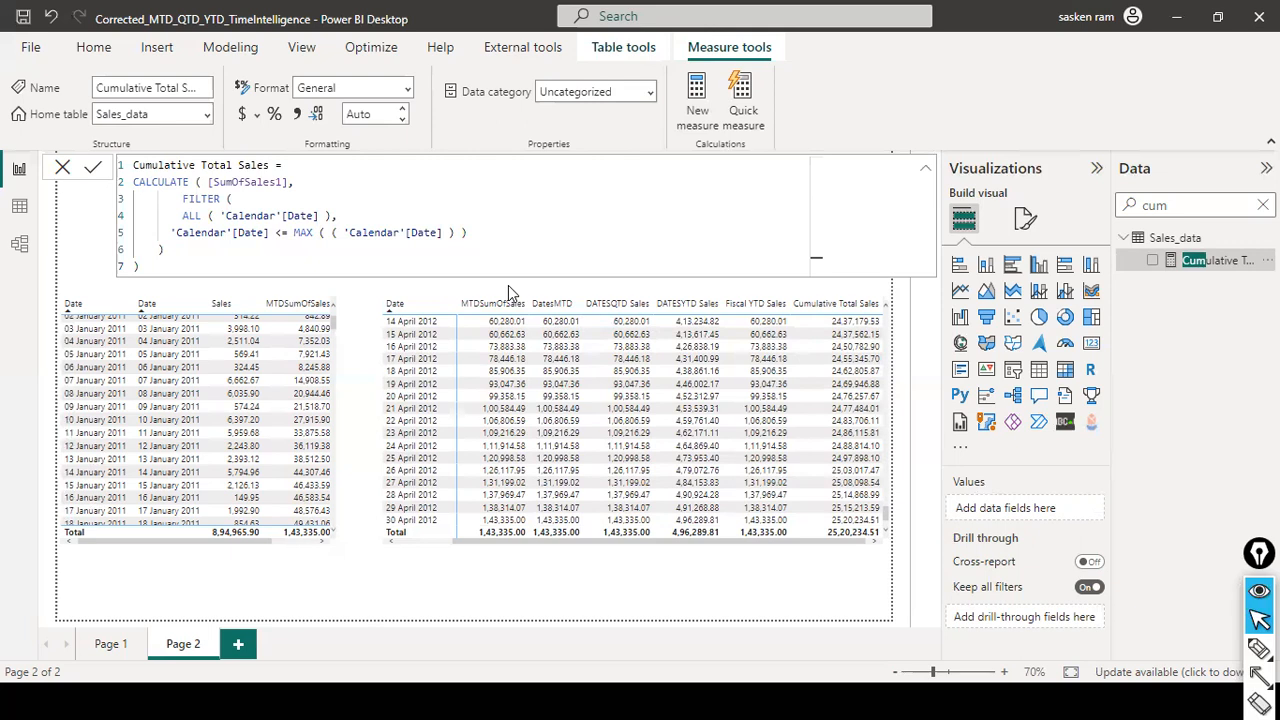
{"action": "left_click", "coordinate": [64, 165]}
{"action": "left_click", "coordinate": [212, 256]}
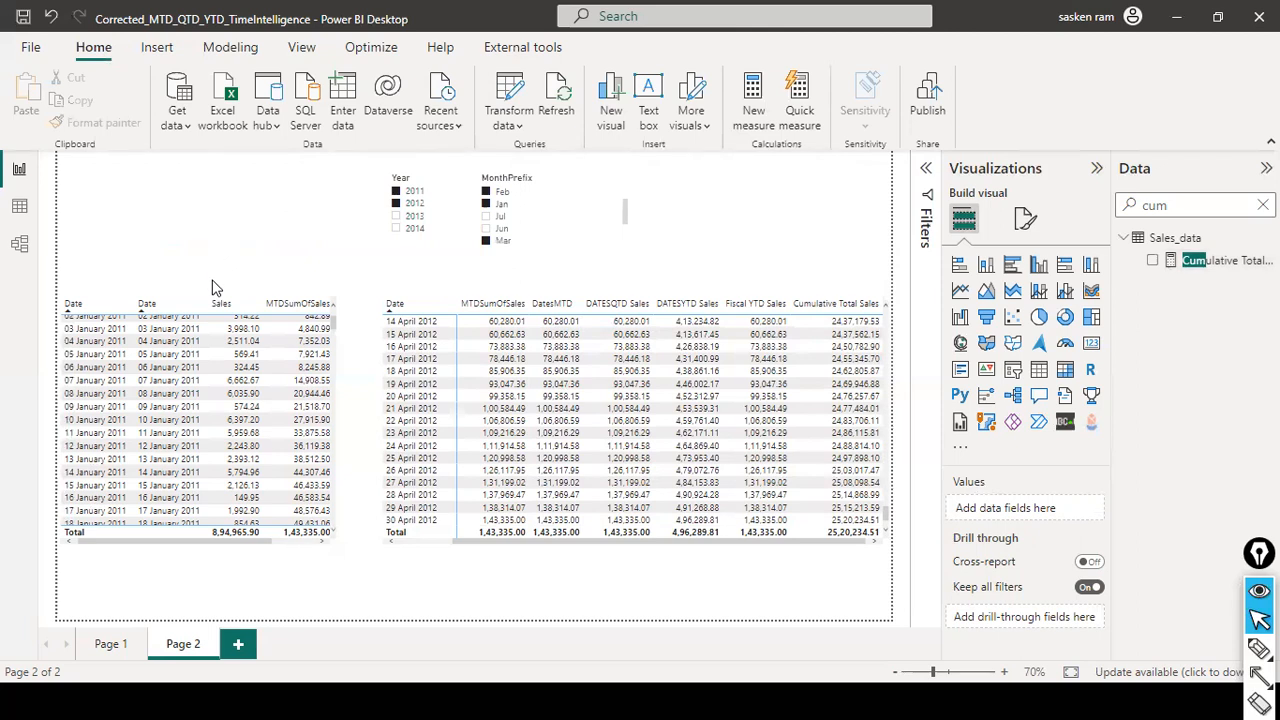
{"action": "left_click", "coordinate": [238, 647]}
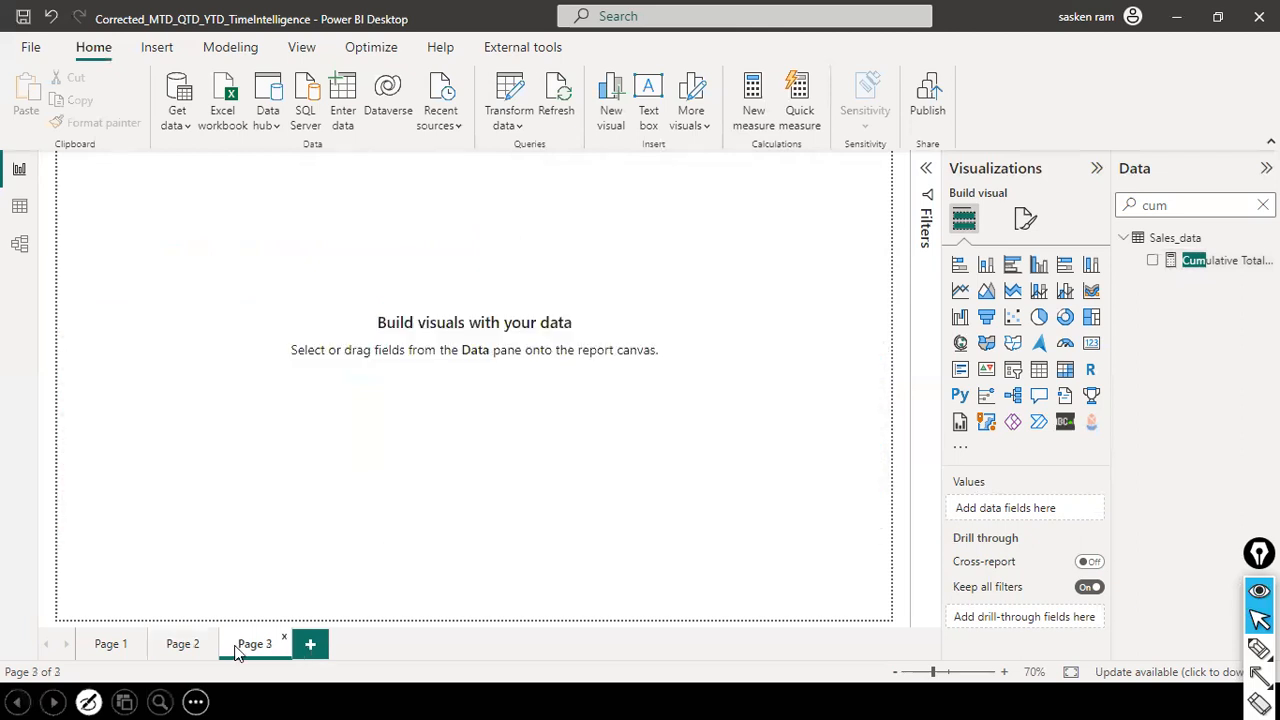
- Switch to the PowerPoint slide show, review the DATEADD, PARALLELPERIOD and SAMEPERIODLASTYEAR slides, and draw a red check mark at SAMEPERIODLASTYEAR on the Syntax slide
{"action": "key", "text": "alt+Tab"}
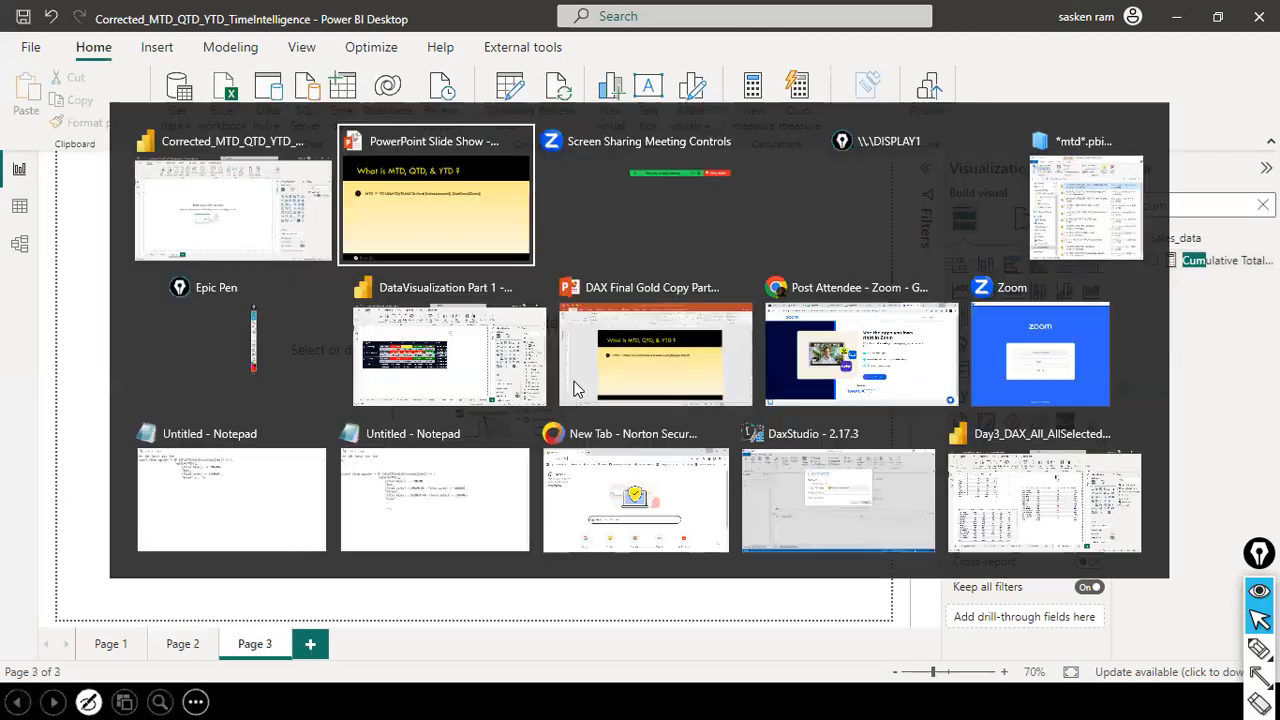
{"action": "scroll", "coordinate": [703, 275], "scroll_direction": "down", "scroll_amount": 4}
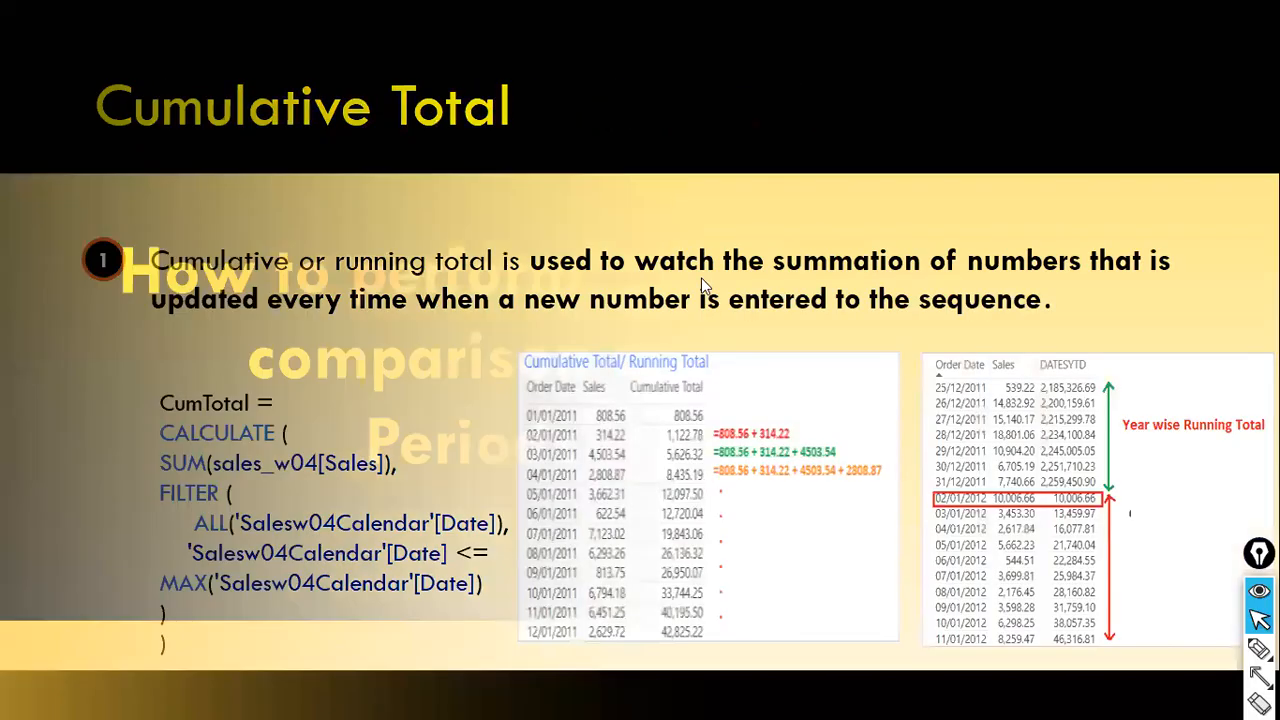
{"action": "scroll", "coordinate": [701, 276], "scroll_direction": "up", "scroll_amount": 1}
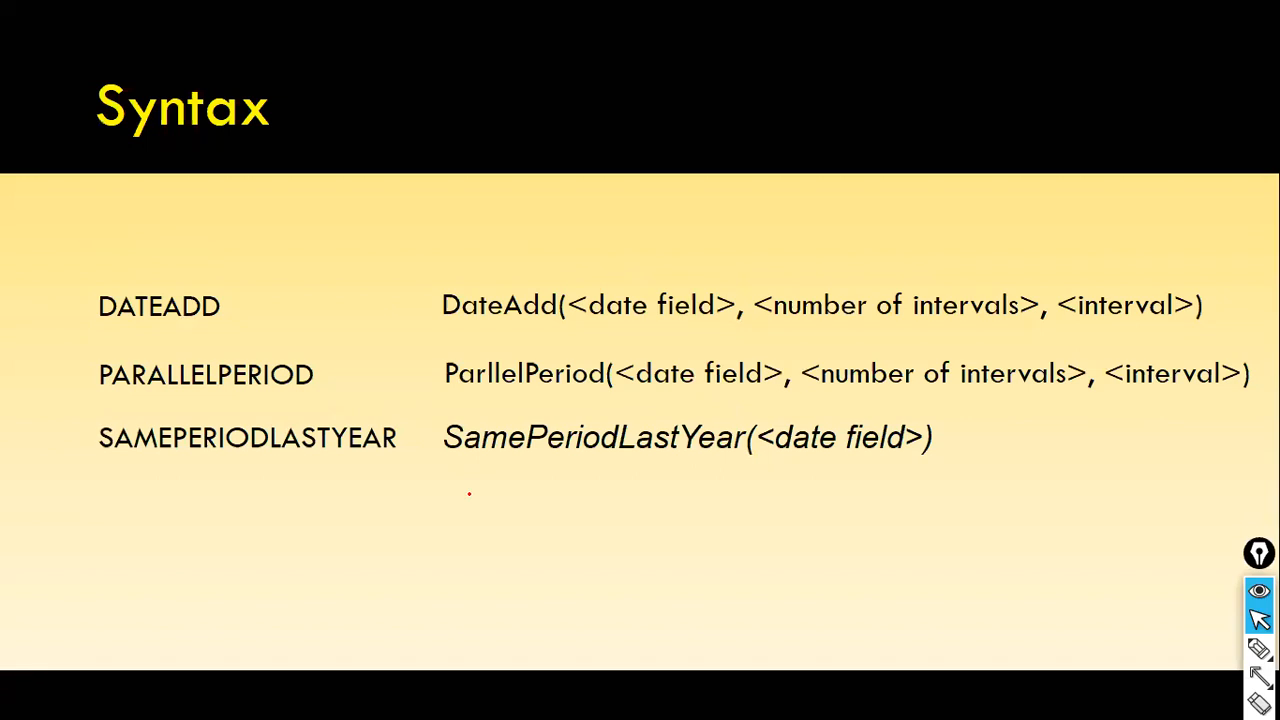
{"action": "scroll", "coordinate": [469, 493], "scroll_direction": "down", "scroll_amount": 1}
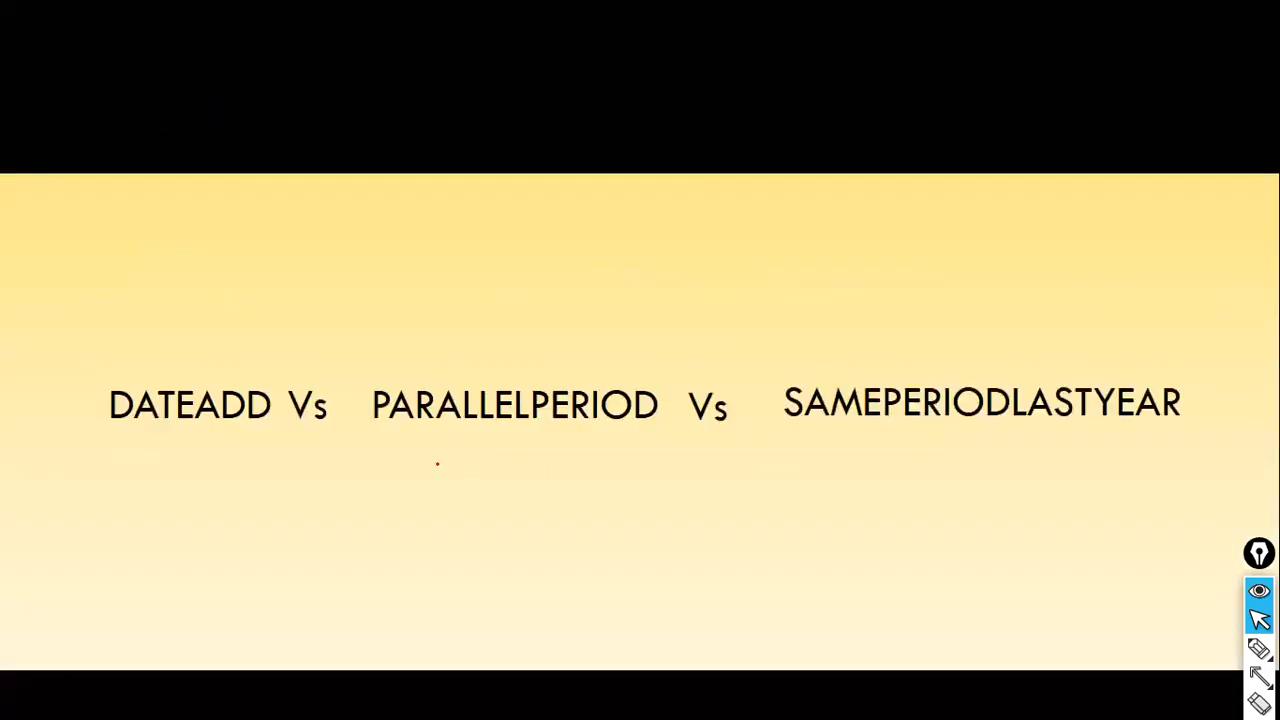
{"action": "scroll", "coordinate": [259, 334], "scroll_direction": "up", "scroll_amount": 1}
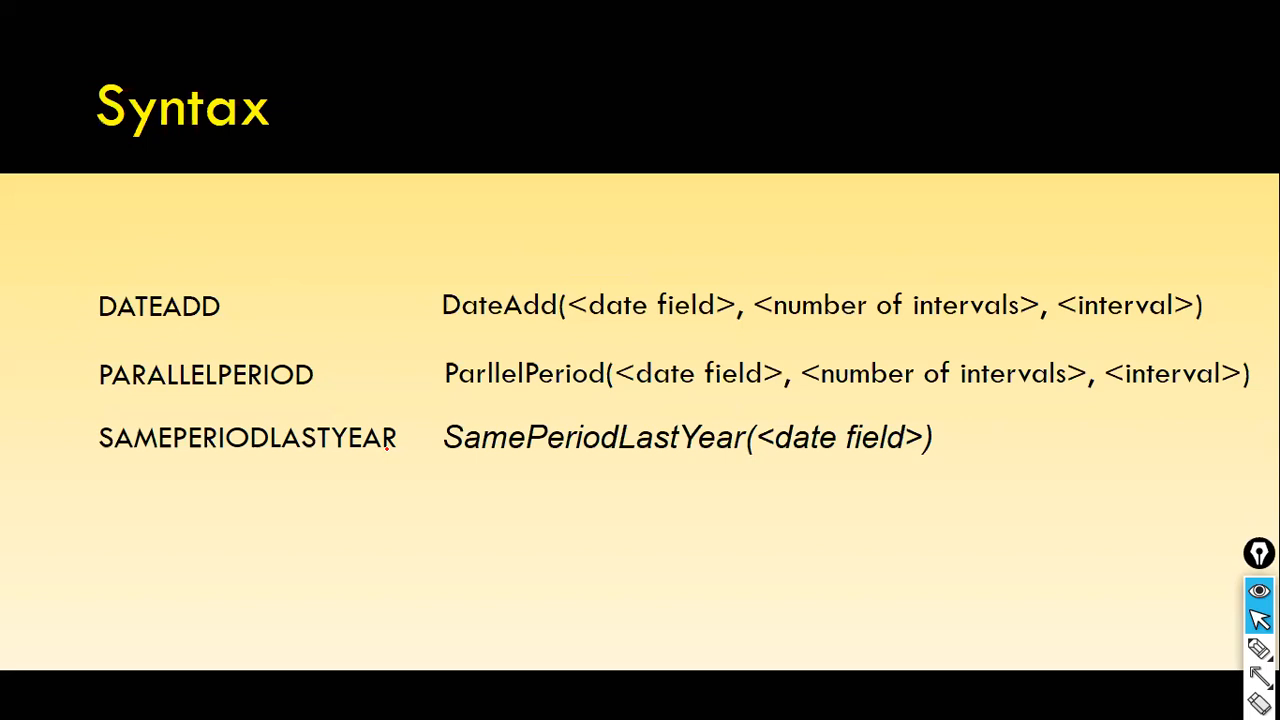
{"action": "left_click_drag", "start_coordinate": [12, 441], "coordinate": [210, 424]}
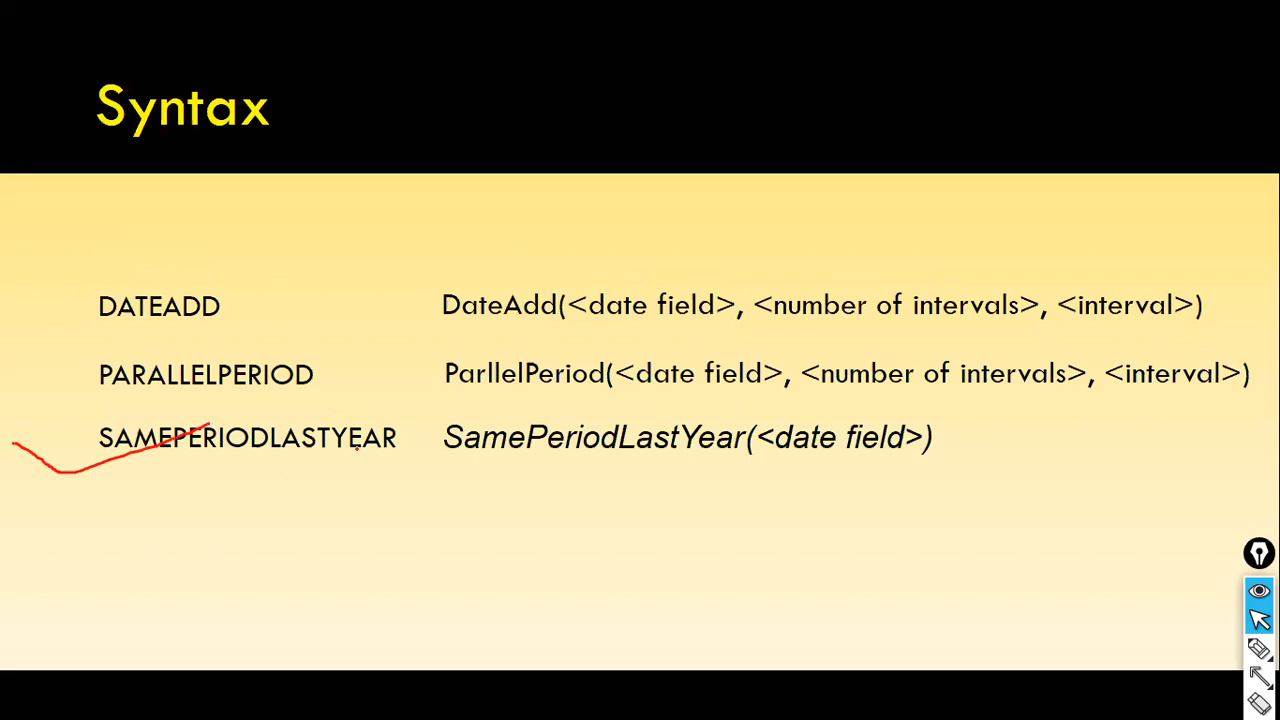
- Return to Power BI Desktop and duplicate Page 2 of the report
{"action": "key", "text": "alt+Tab"}
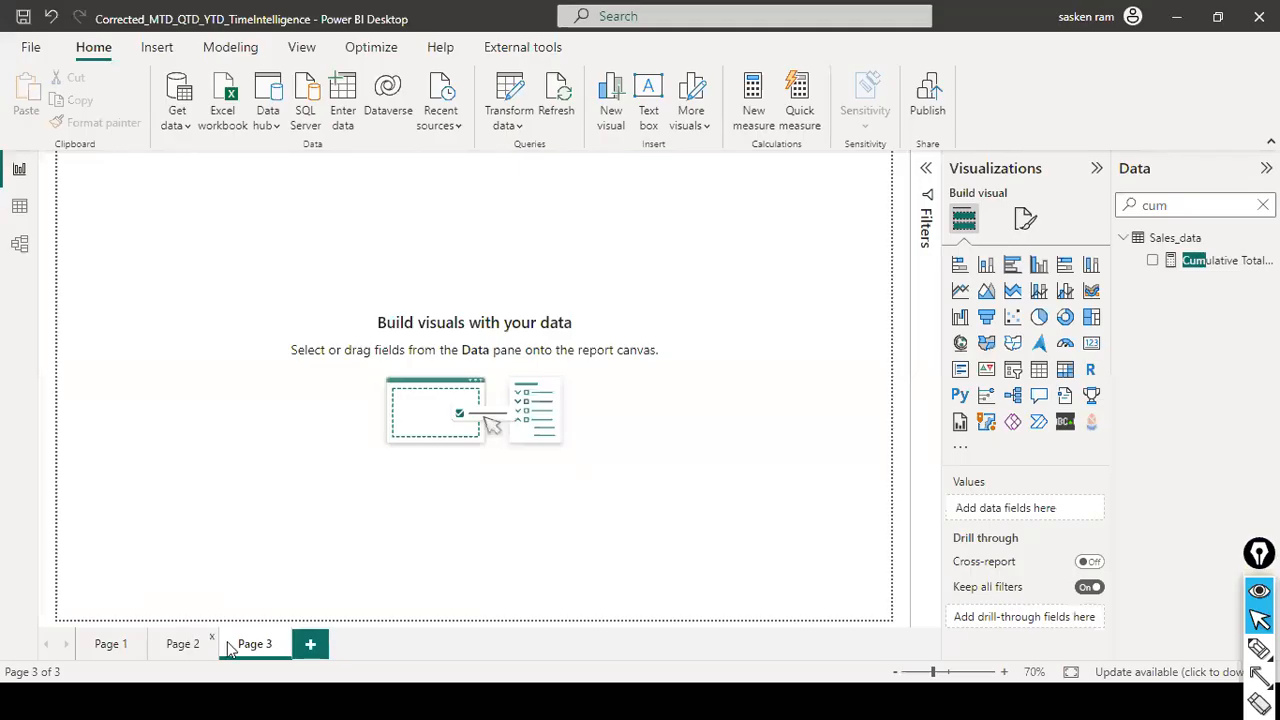
{"action": "left_click", "coordinate": [185, 645]}
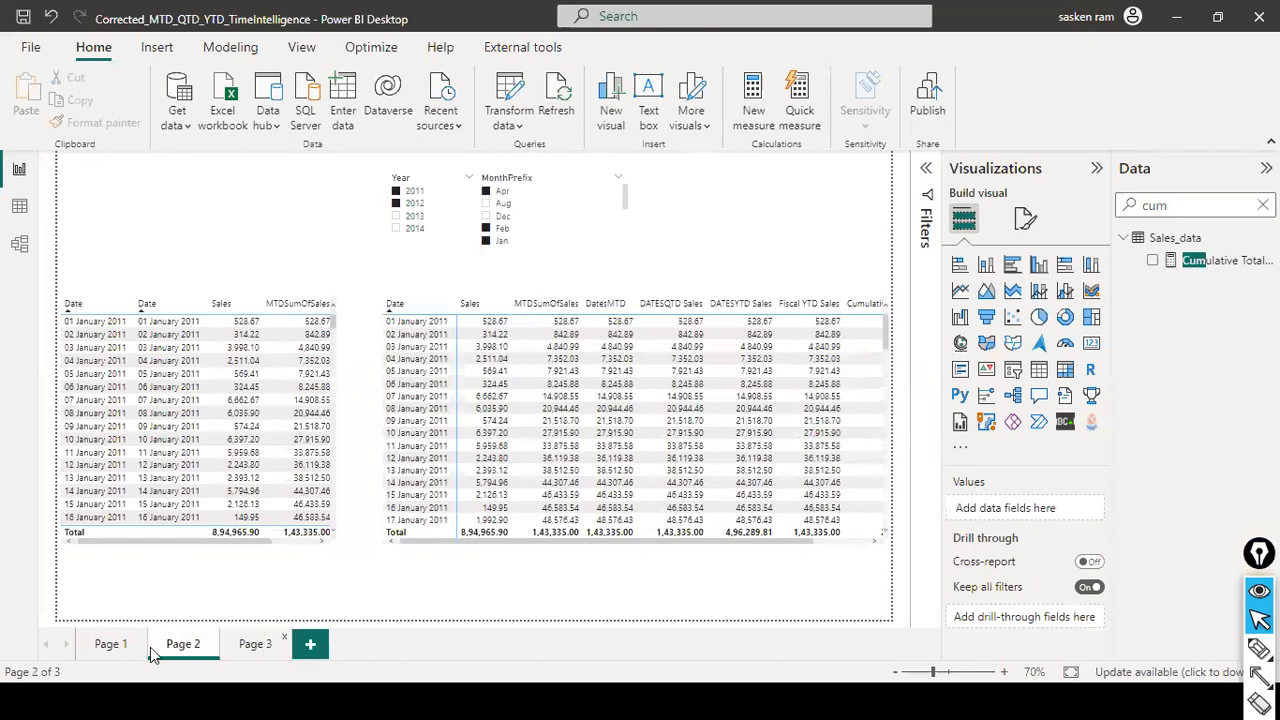
{"action": "right_click", "coordinate": [161, 645]}
{"action": "left_click", "coordinate": [239, 564]}
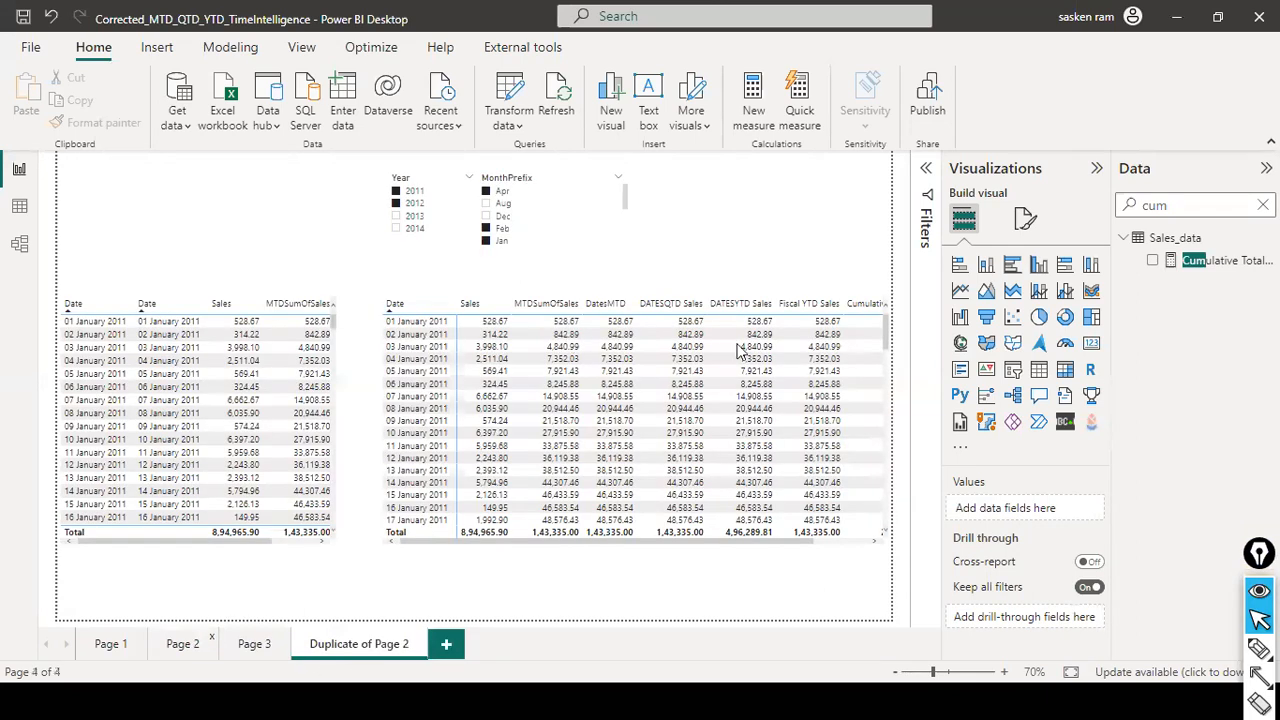
- Delete the wide matrix from the duplicated page and move the remaining sales table to the middle, below the slicers
{"action": "left_click", "coordinate": [881, 331]}
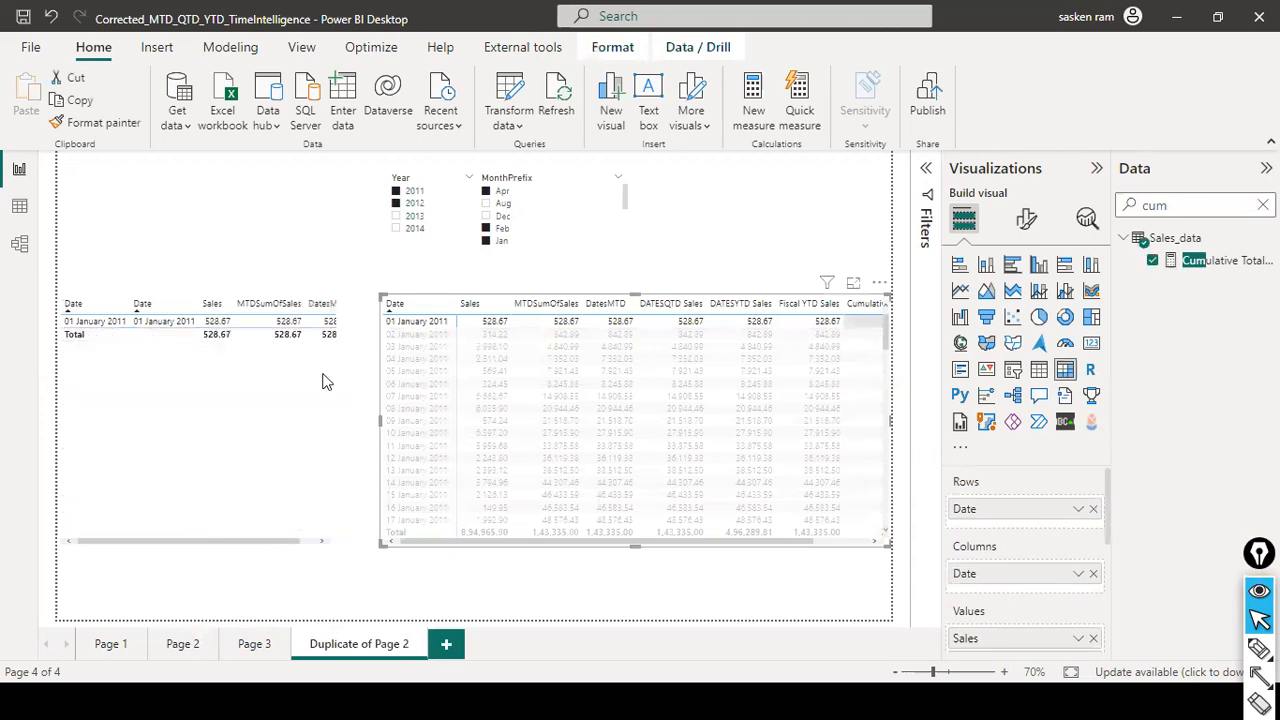
{"action": "key", "text": "Delete"}
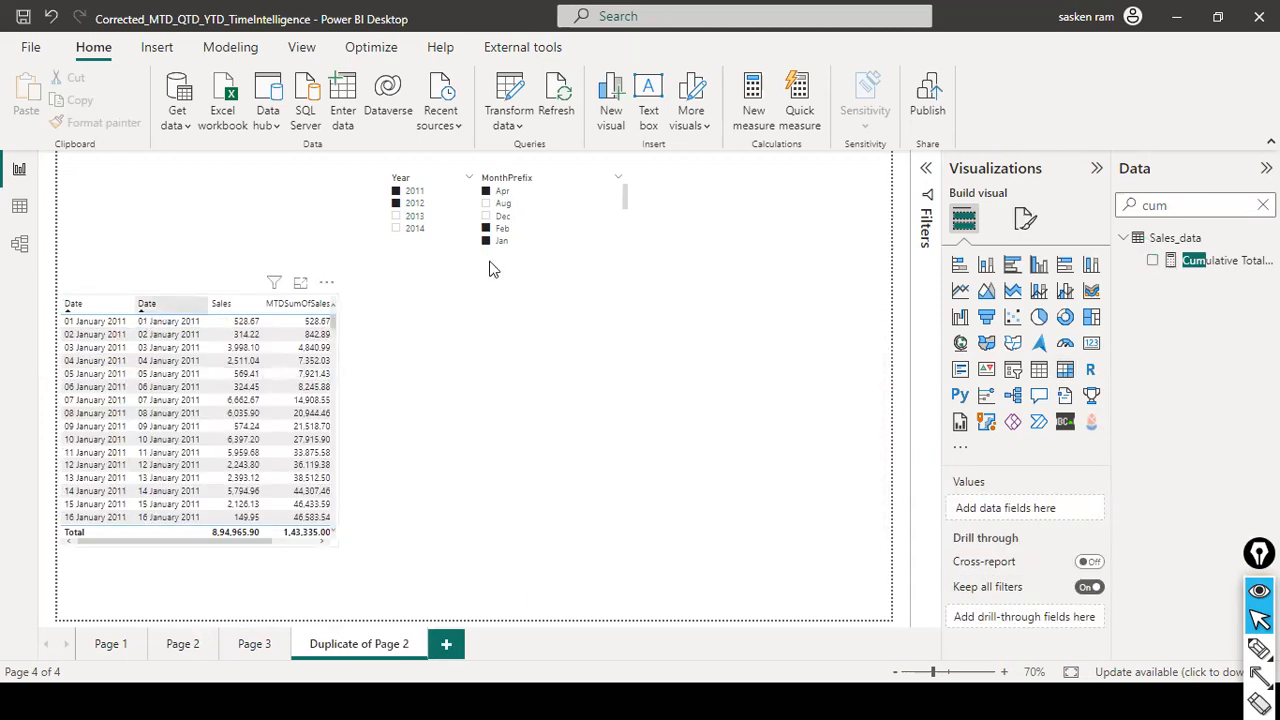
{"action": "left_click_drag", "start_coordinate": [186, 542], "coordinate": [527, 522]}
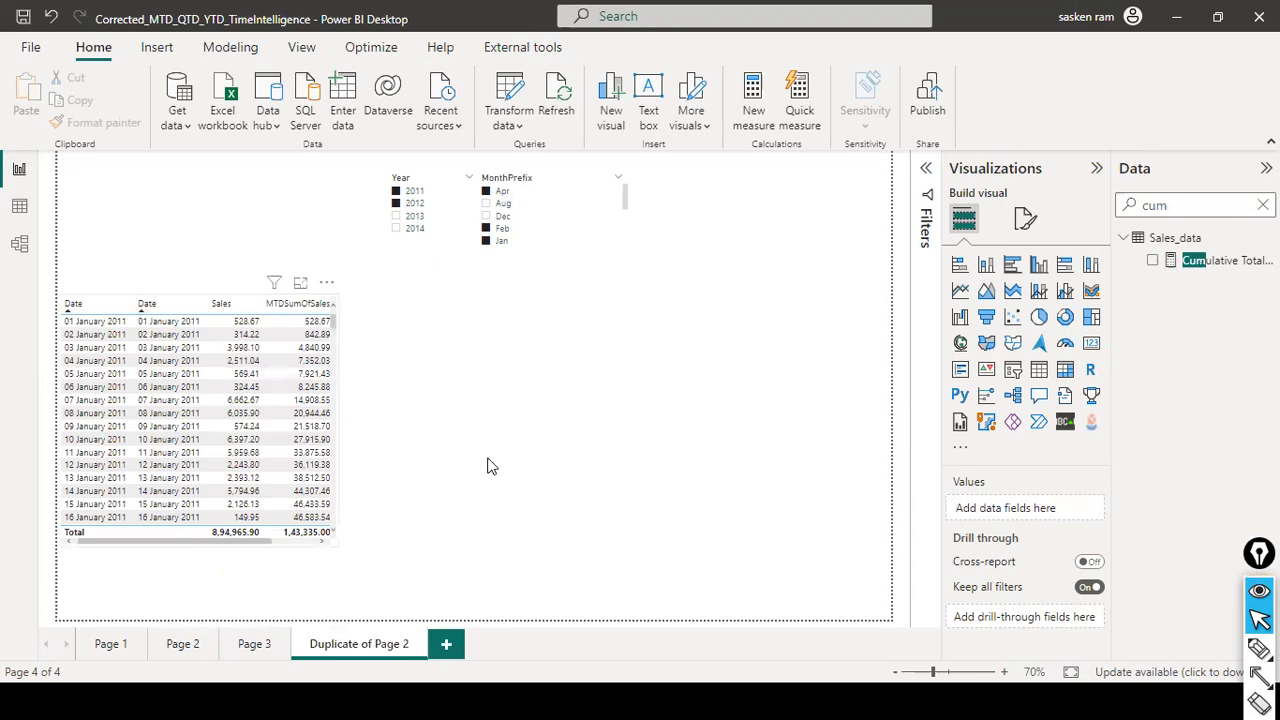
- Clear the MonthPrefix slicer selection and remove both Date columns, MTDSumOfSales and DatesMTD from the table, keeping only Sales
{"action": "left_click", "coordinate": [617, 177]}
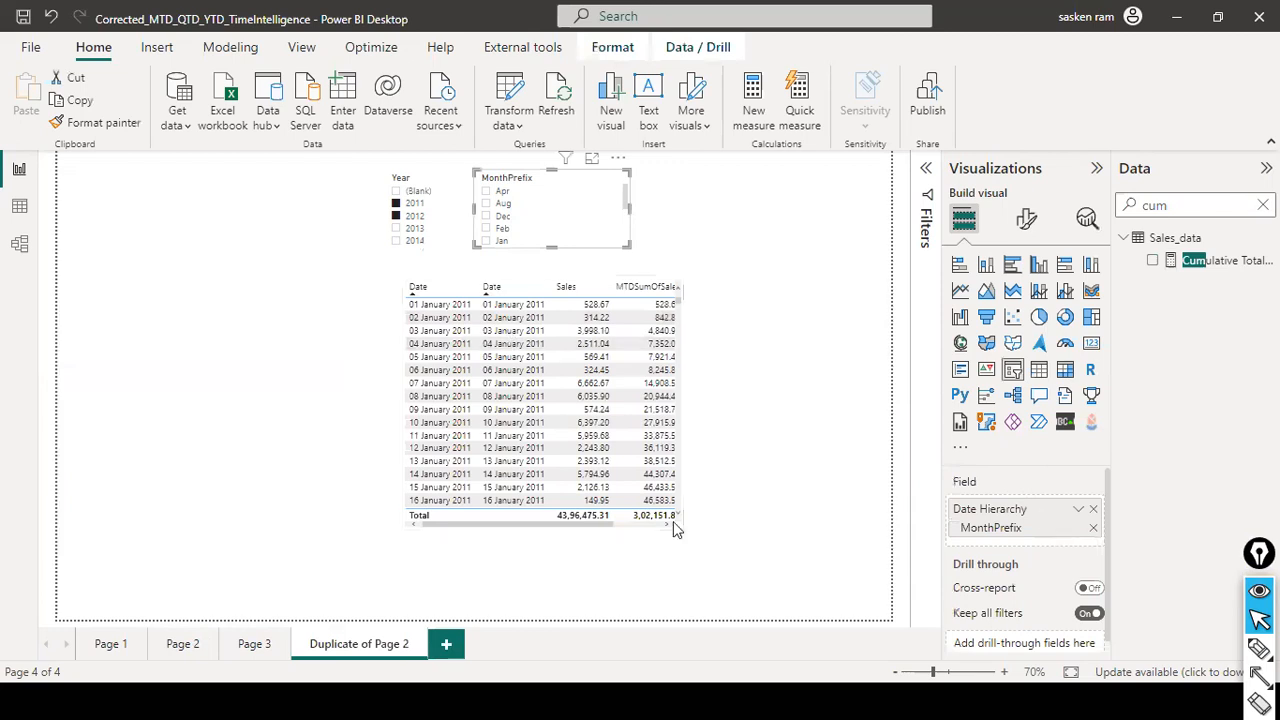
{"action": "left_click", "coordinate": [575, 528]}
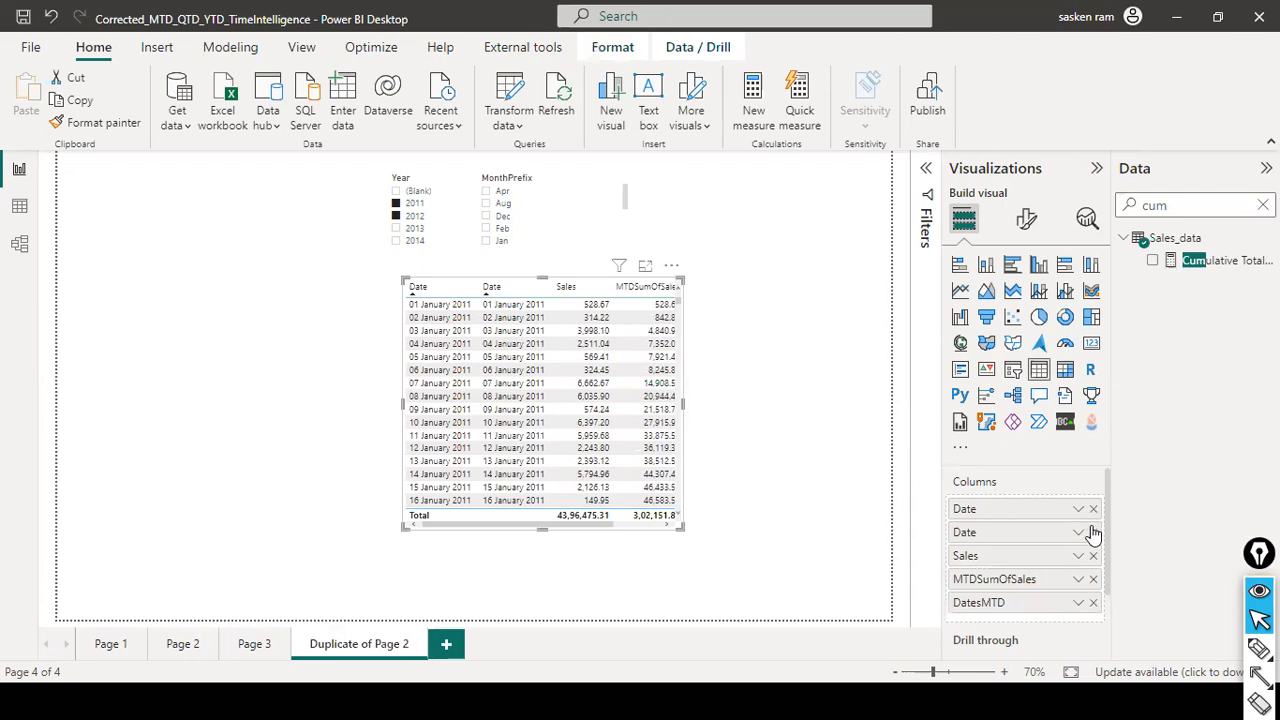
{"action": "left_click", "coordinate": [1093, 509]}
{"action": "left_click", "coordinate": [1093, 509]}
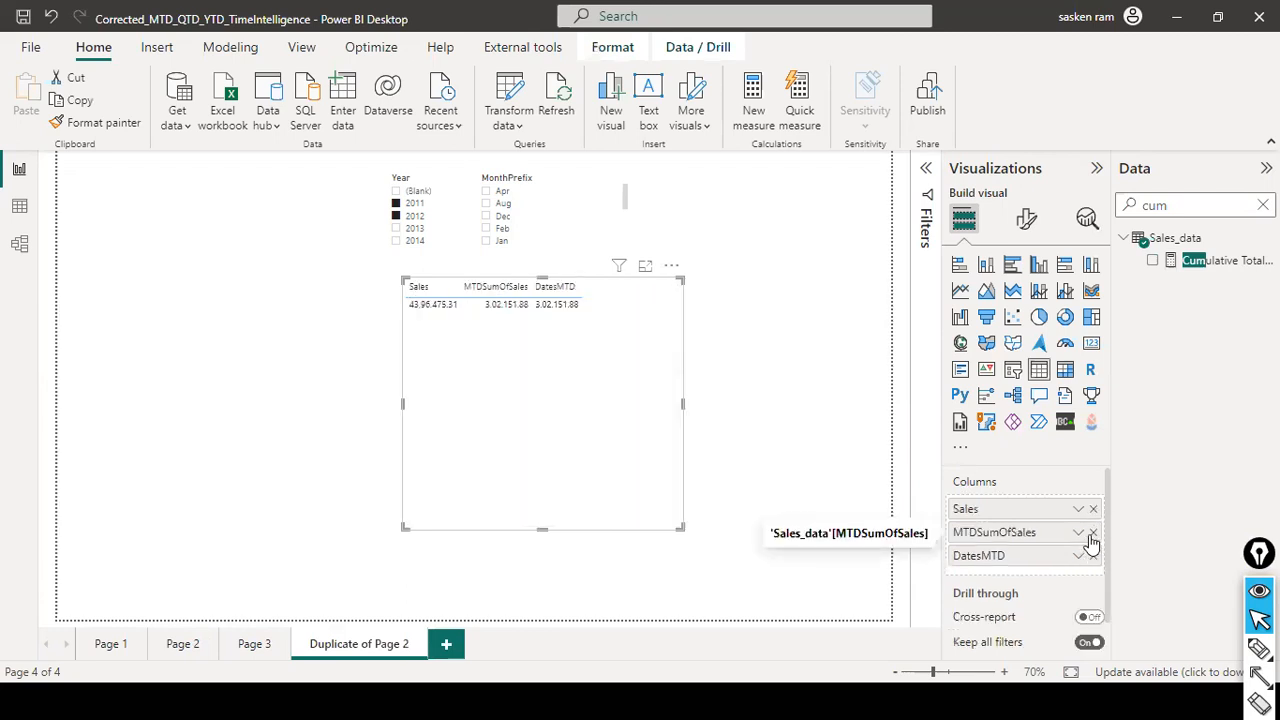
{"action": "left_click", "coordinate": [1093, 532]}
{"action": "left_click", "coordinate": [1093, 532]}
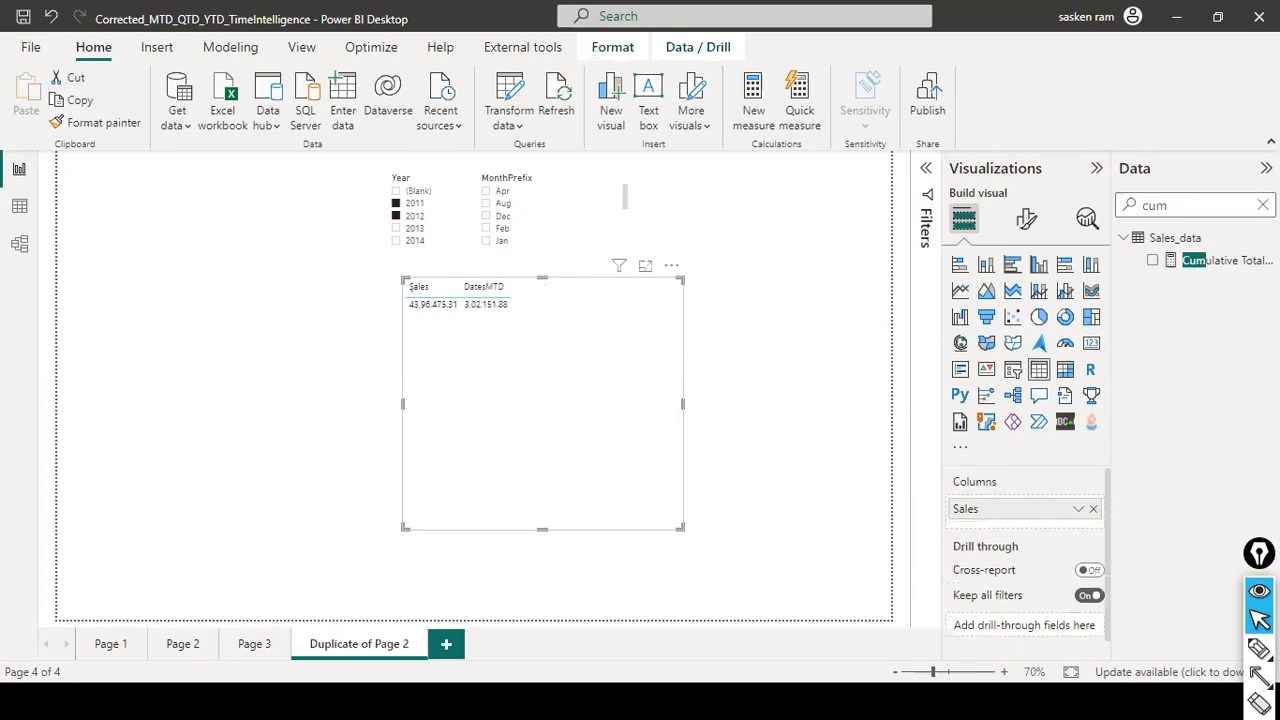
- Add Year from the Calendar table ahead of Sales in the table visual and set it to Don't summarize
{"action": "left_click", "coordinate": [1263, 205]}
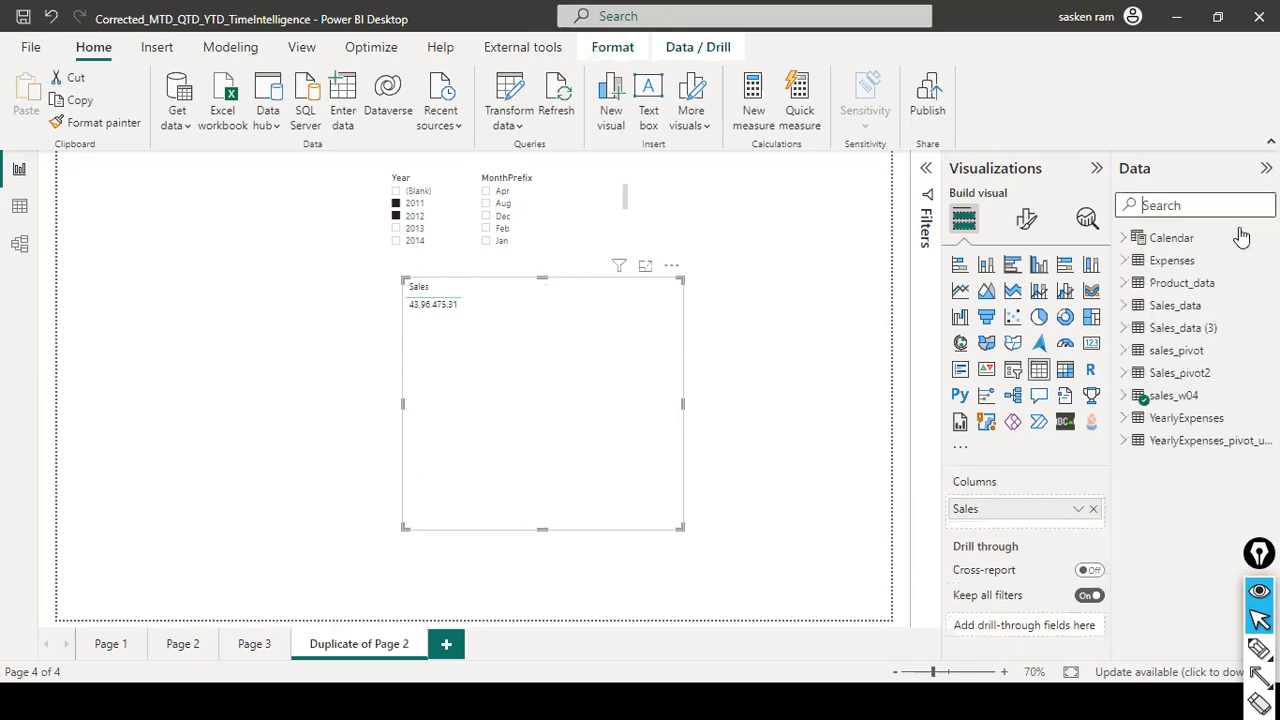
{"action": "left_click", "coordinate": [1122, 239]}
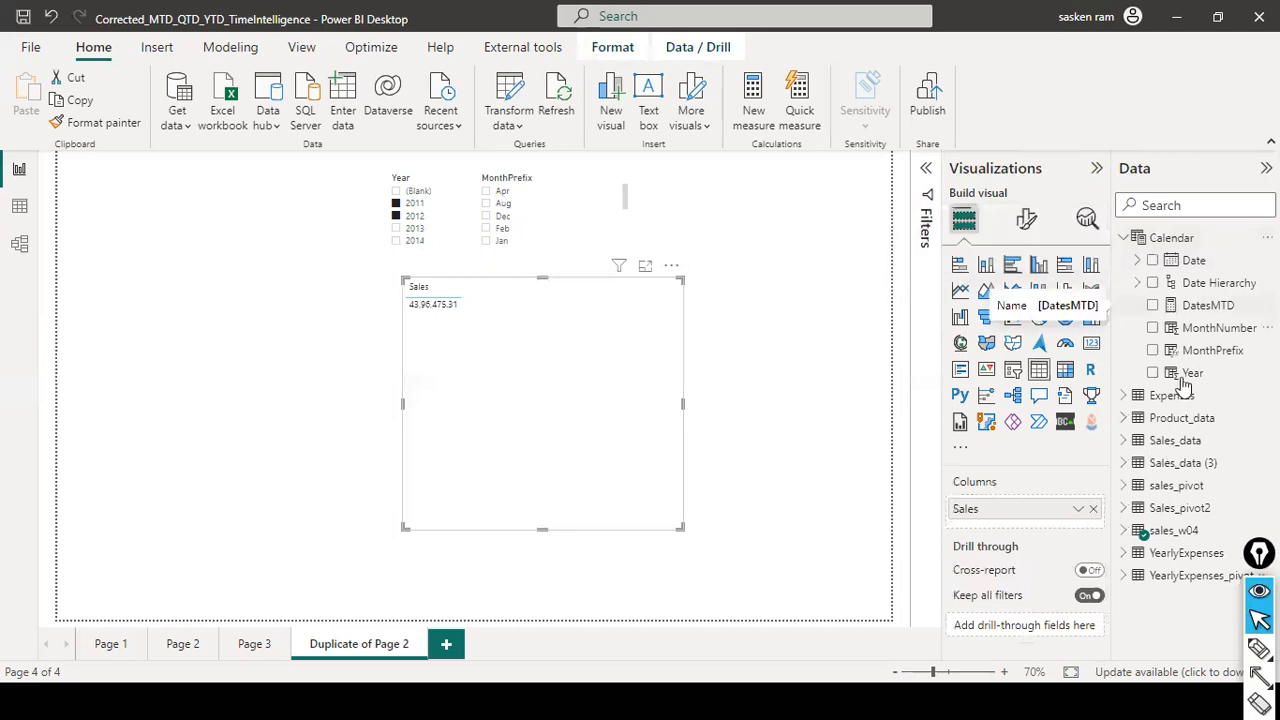
{"action": "left_click_drag", "start_coordinate": [1181, 380], "coordinate": [1007, 513]}
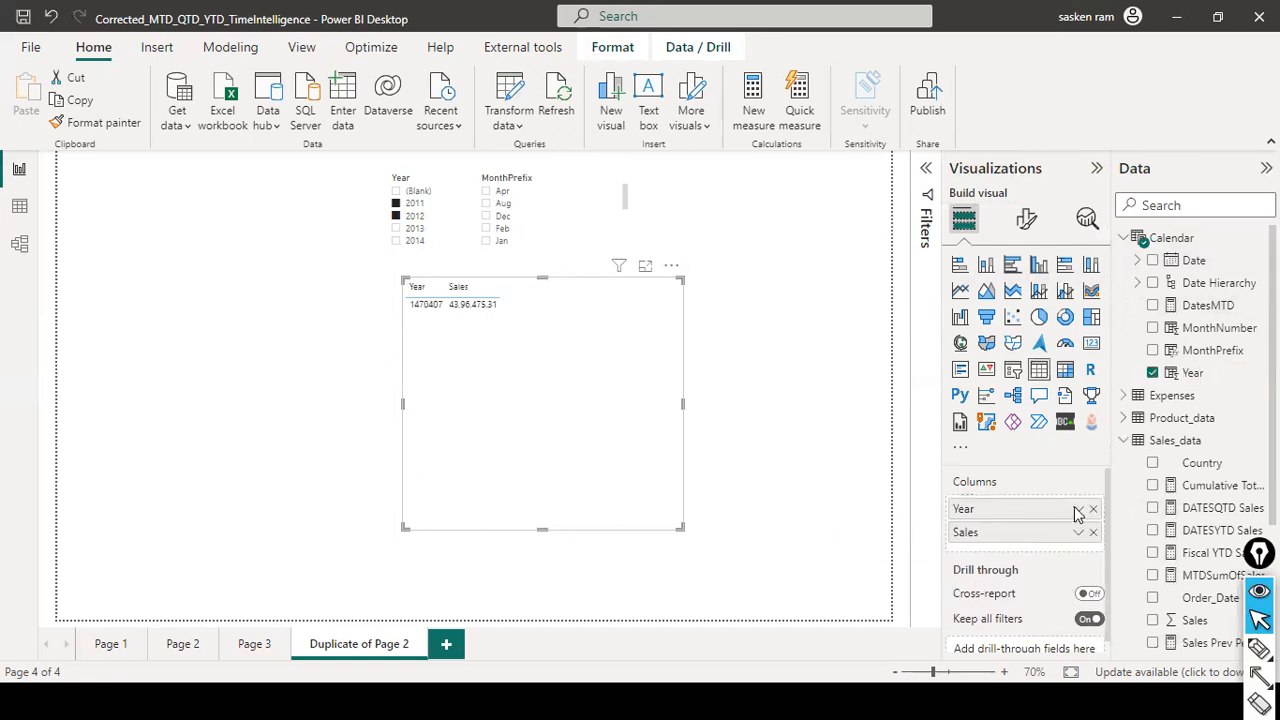
{"action": "left_click", "coordinate": [1078, 509]}
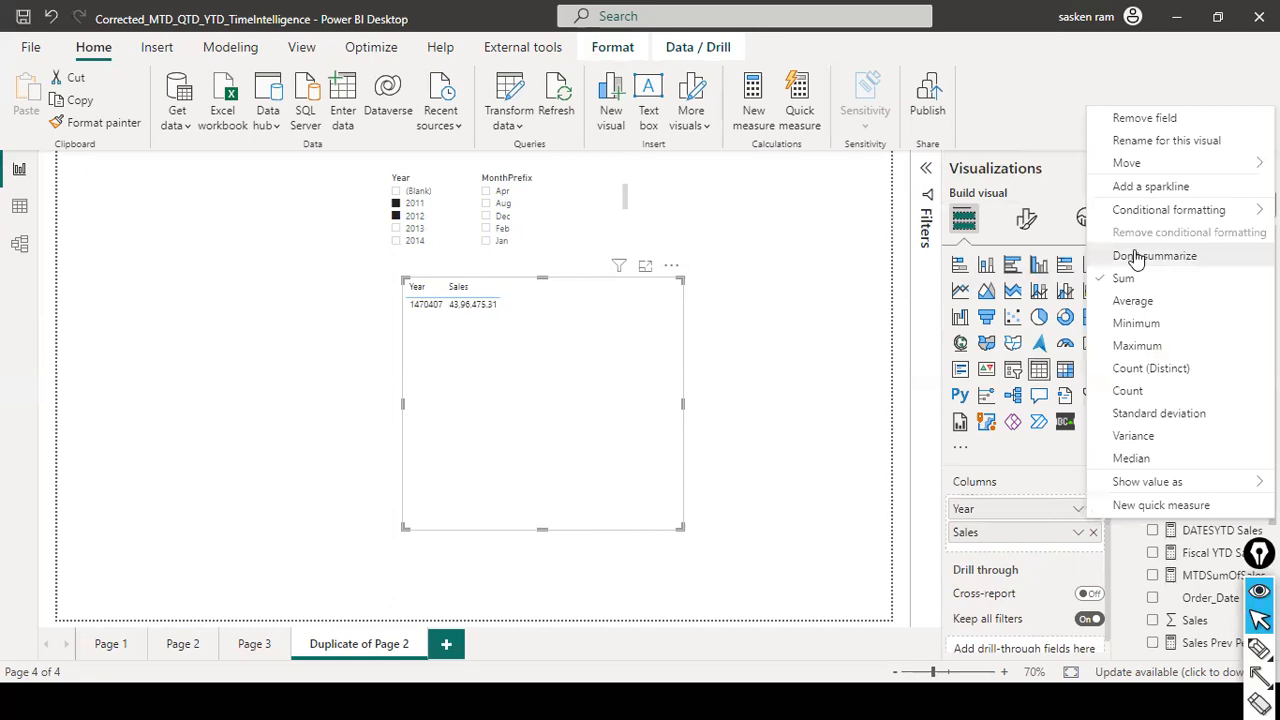
{"action": "left_click", "coordinate": [1138, 257]}
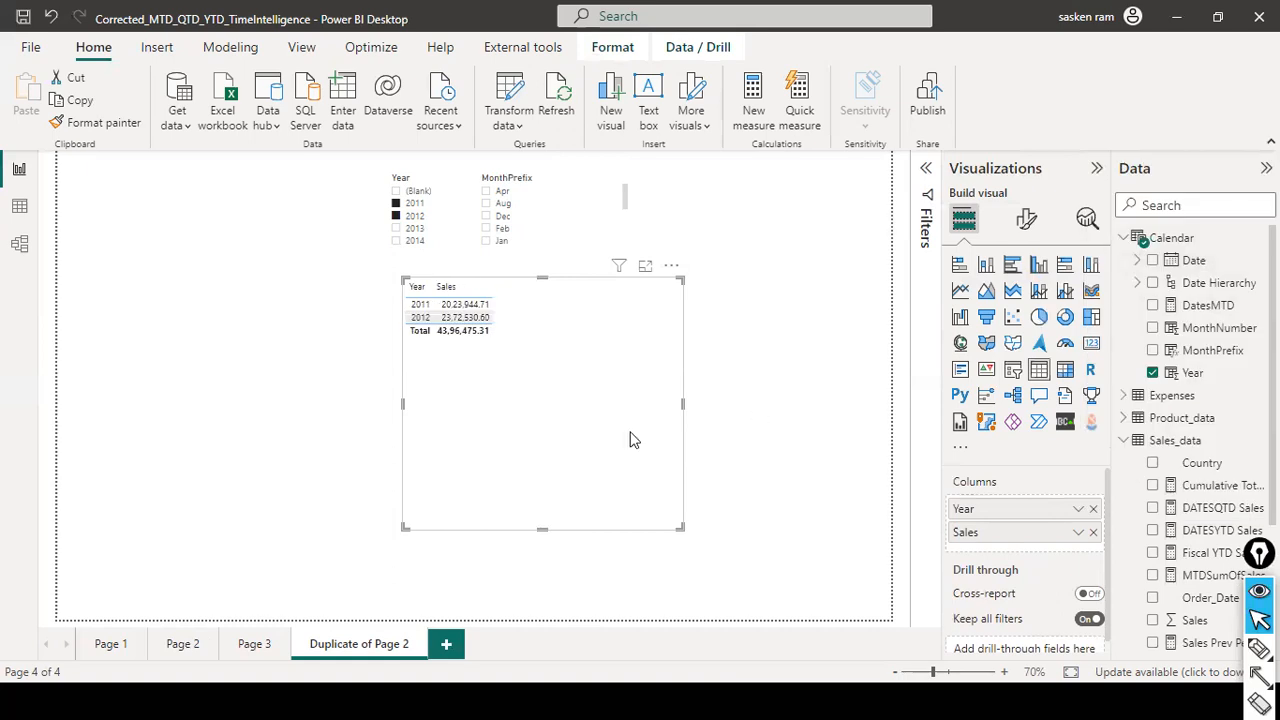
- Shift the Year and Sales table toward the page's left side and include 2013 and 2014 in the Year slicer
{"action": "left_click_drag", "start_coordinate": [437, 452], "coordinate": [245, 472]}
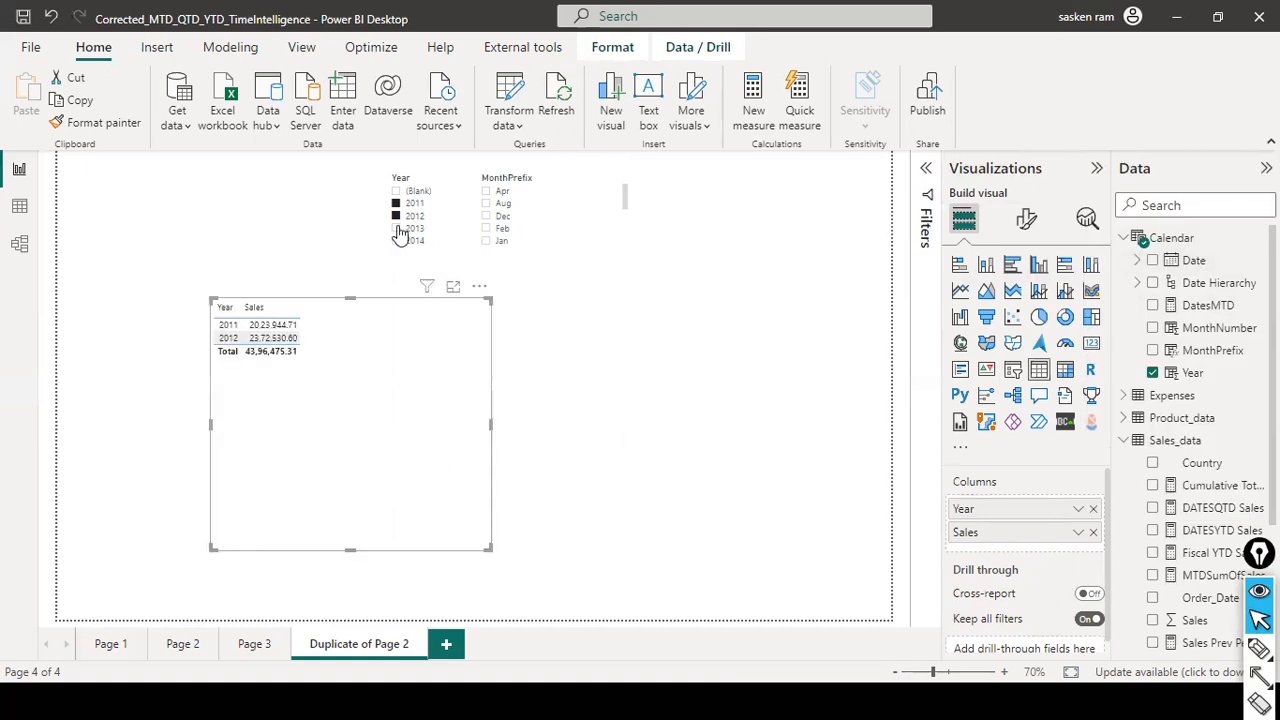
{"action": "left_click", "coordinate": [395, 228]}
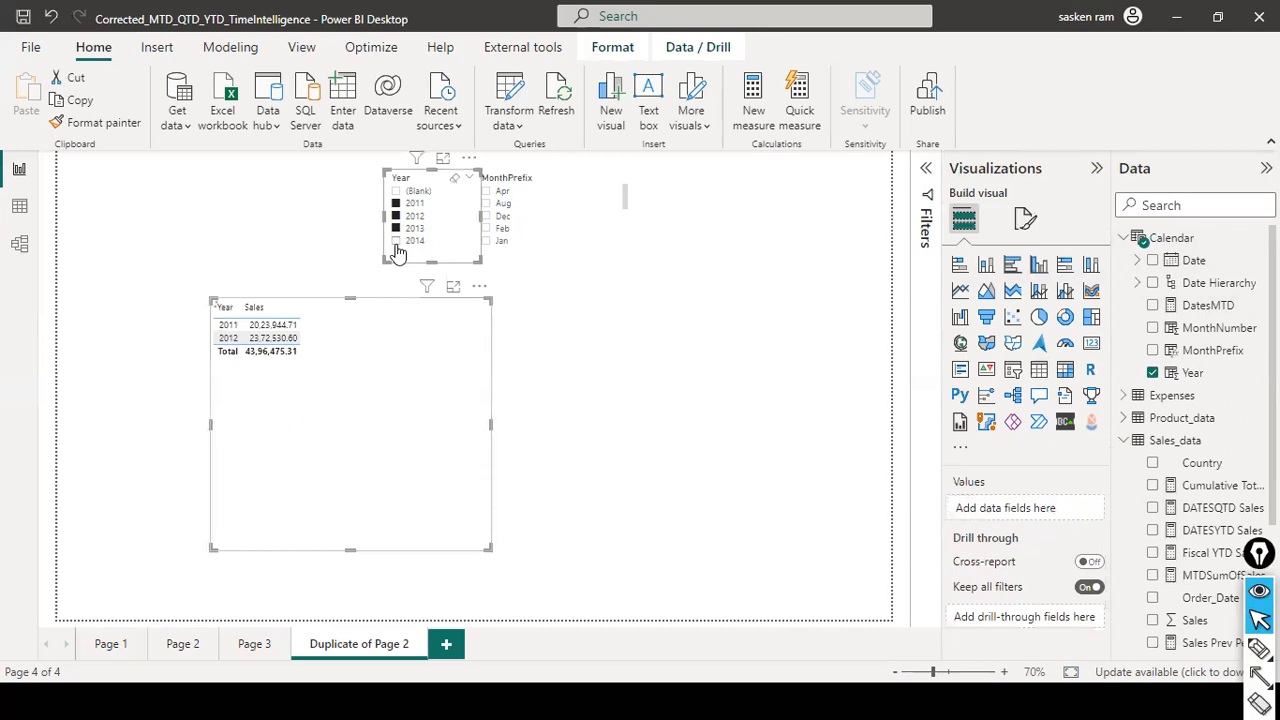
{"action": "left_click", "coordinate": [396, 243]}
{"action": "left_click", "coordinate": [416, 407]}
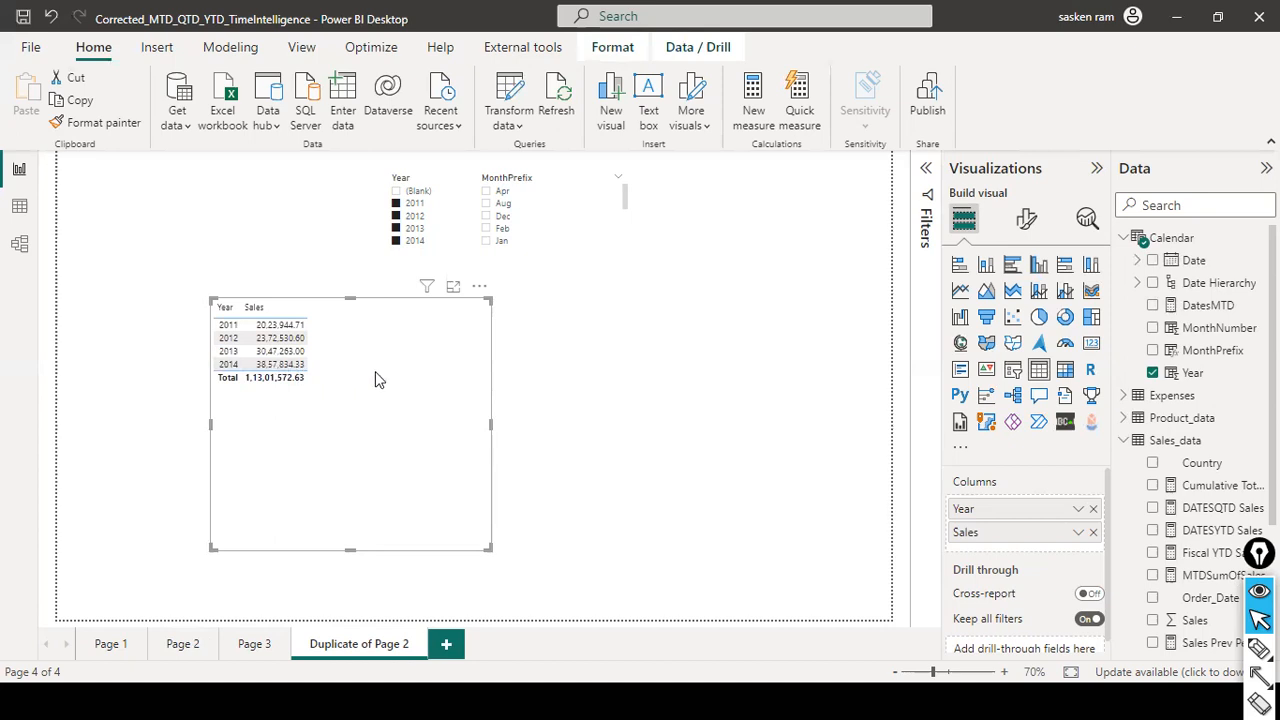
- Search the data fields for "same" and clear the search
{"action": "left_click", "coordinate": [1193, 207]}
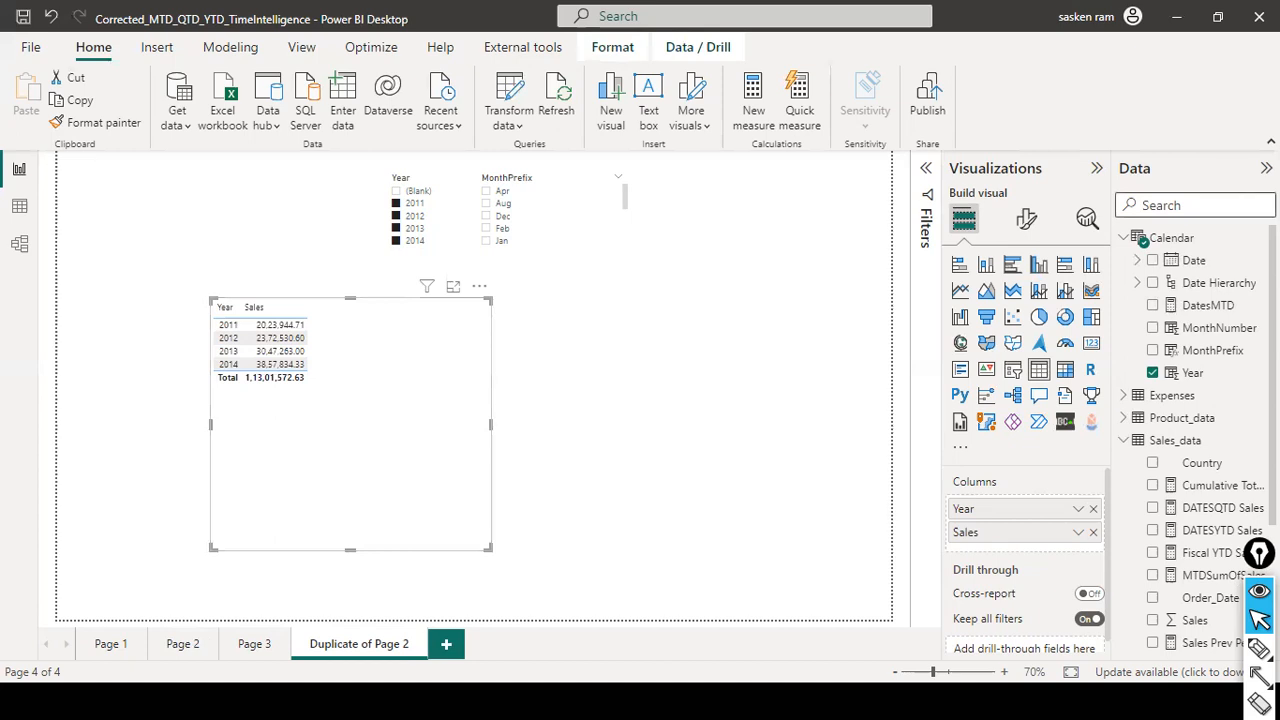
{"action": "type", "text": "same"}
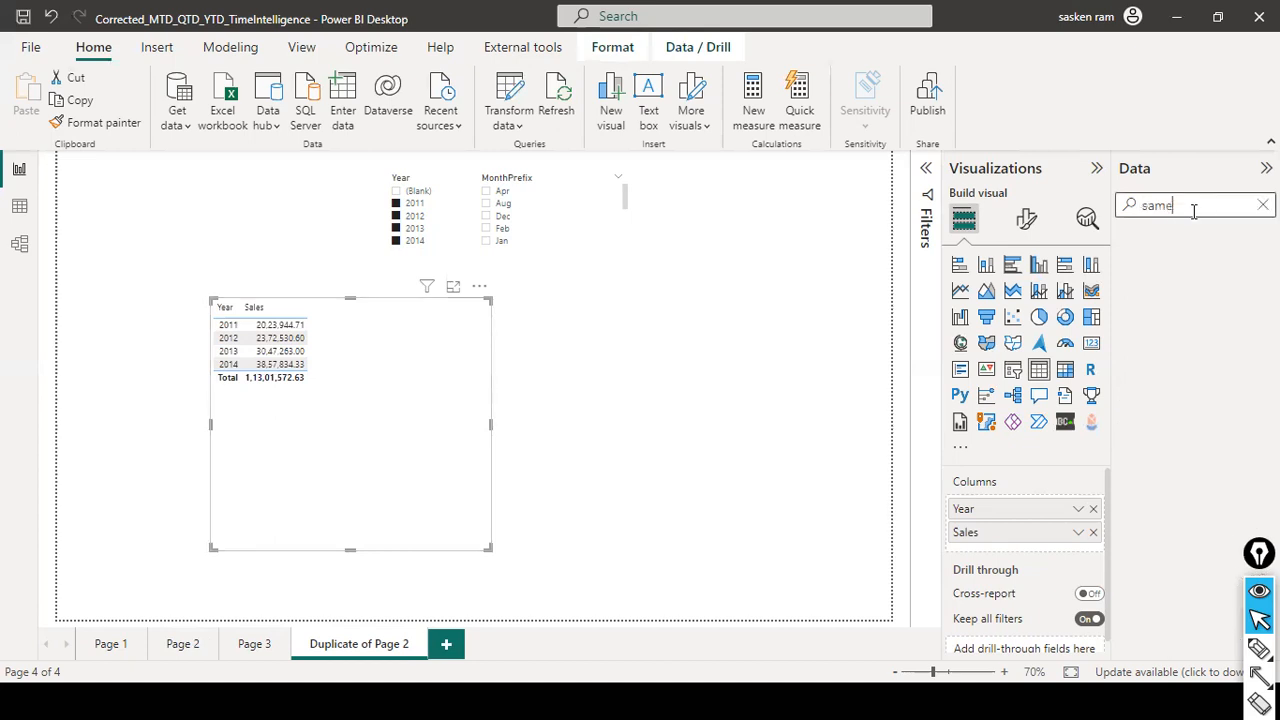
{"action": "key", "text": "BackSpace"}
{"action": "key", "text": "BackSpace"}
{"action": "key", "text": "BackSpace"}
{"action": "key", "text": "BackSpace"}
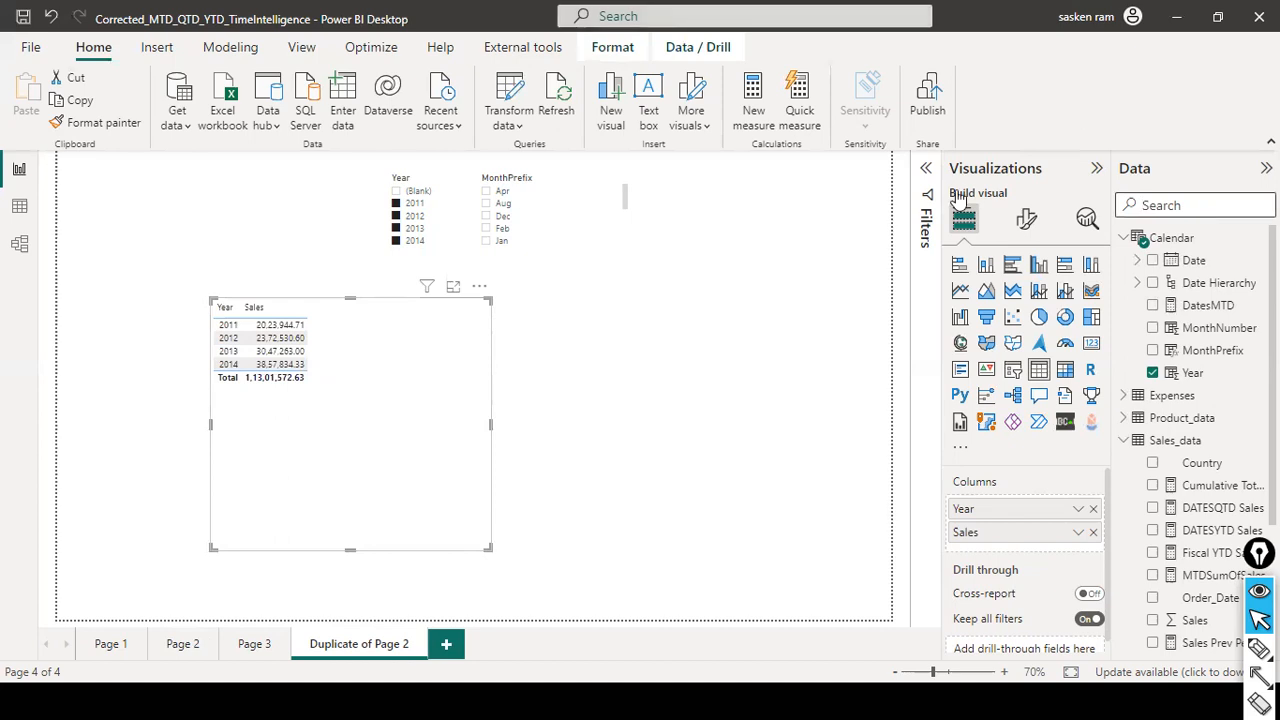
- Create a new measure named samePeriodLyear and begin its formula with the SAMEPERIODLASTYEAR function
{"action": "left_click", "coordinate": [230, 47]}
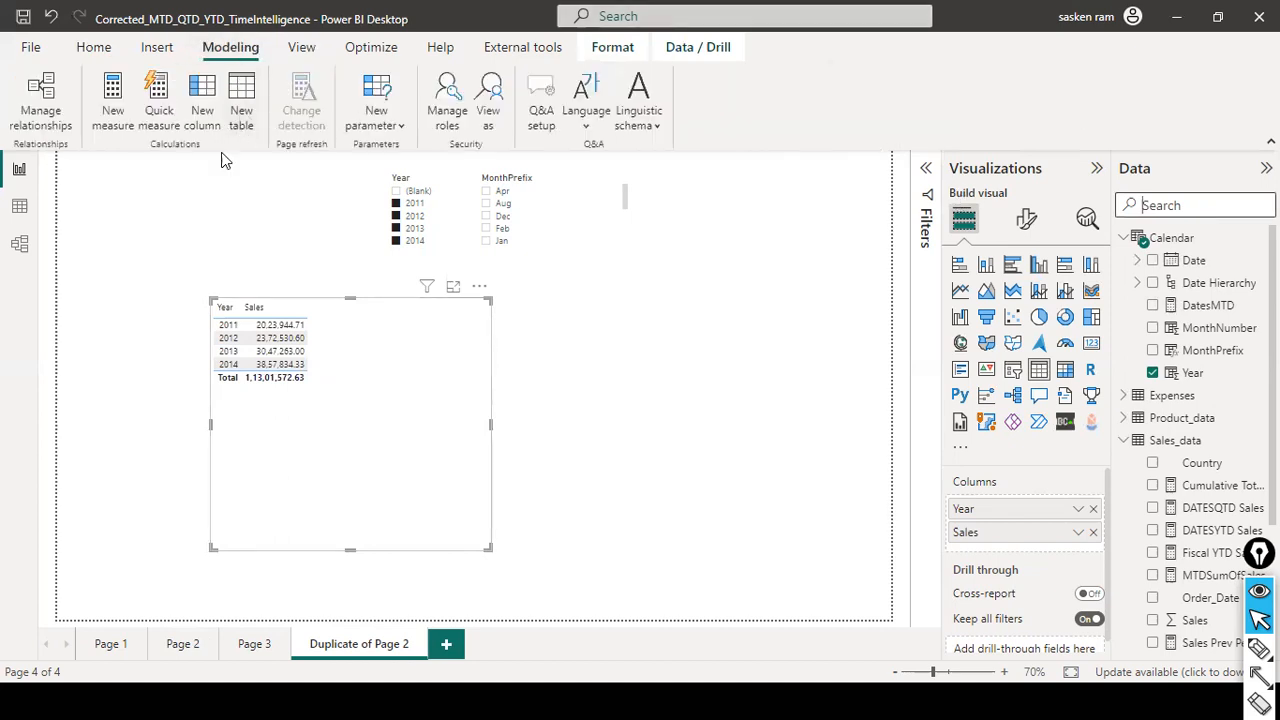
{"action": "left_click", "coordinate": [110, 115]}
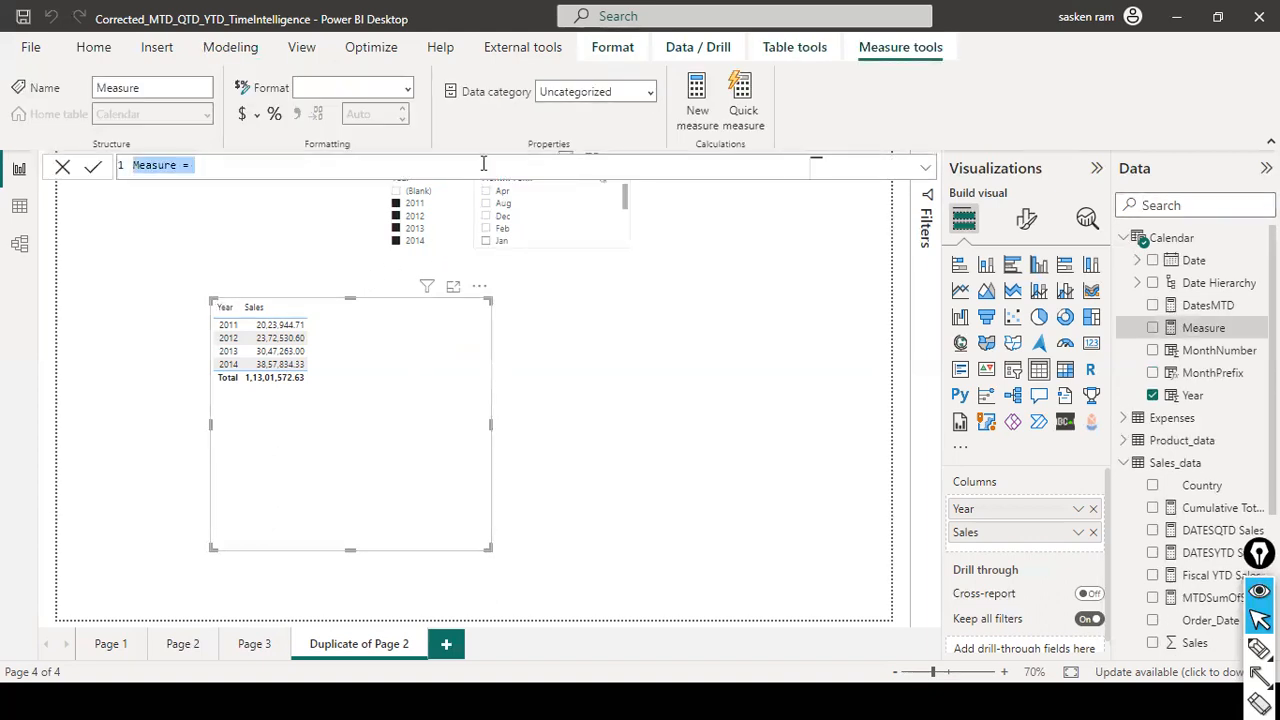
{"action": "type", "text": "same"}
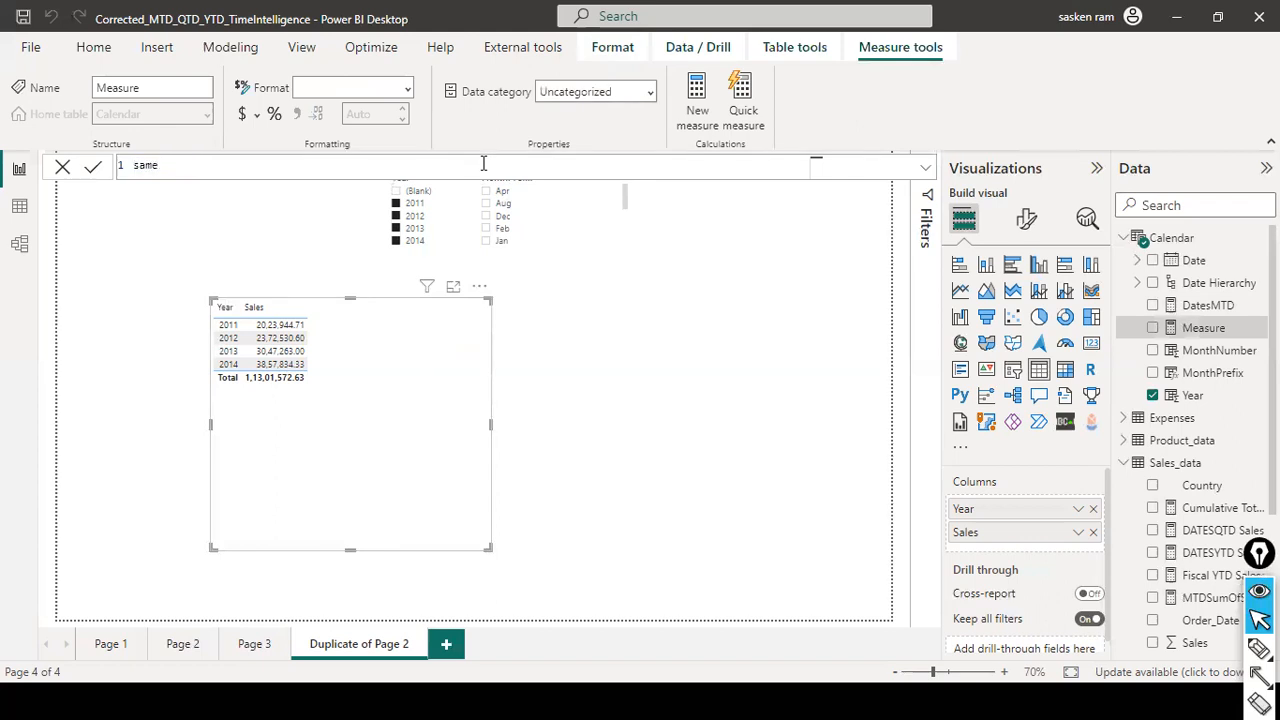
{"action": "type", "text": "P1"}
{"action": "key", "text": "BackSpace"}
{"action": "type", "text": "eriodLyear"}
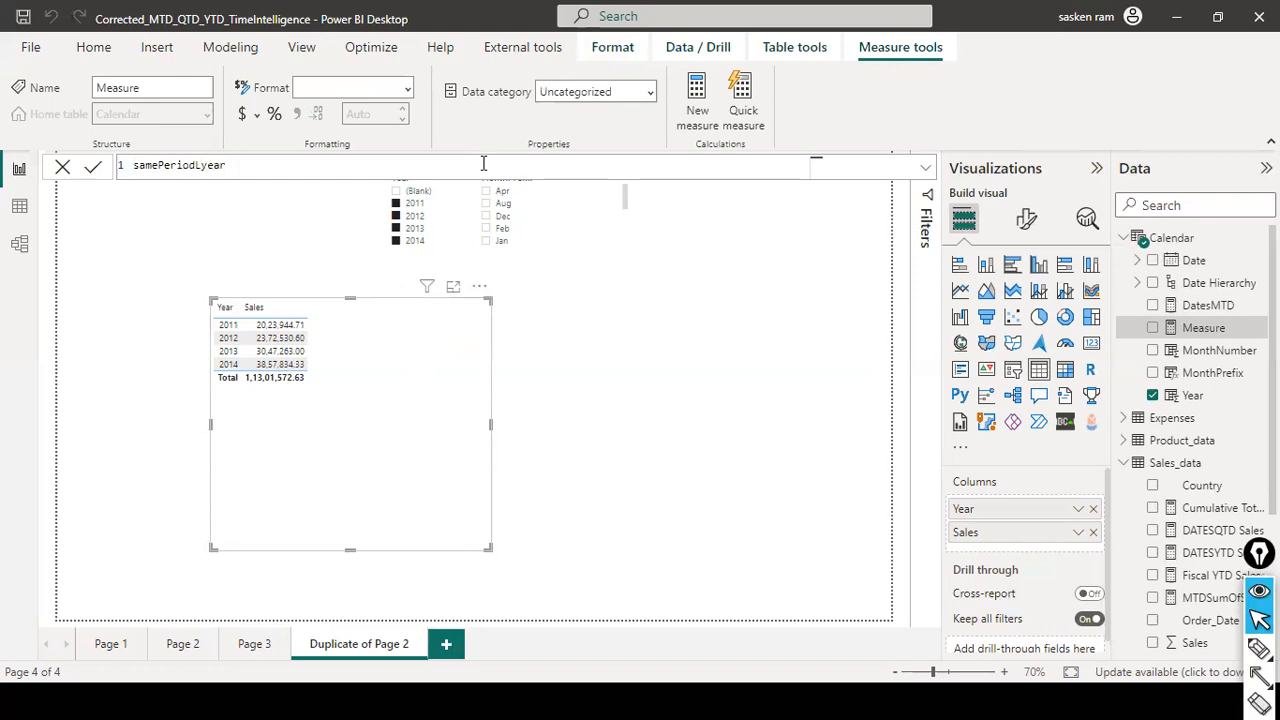
{"action": "type", "text": " = sam"}
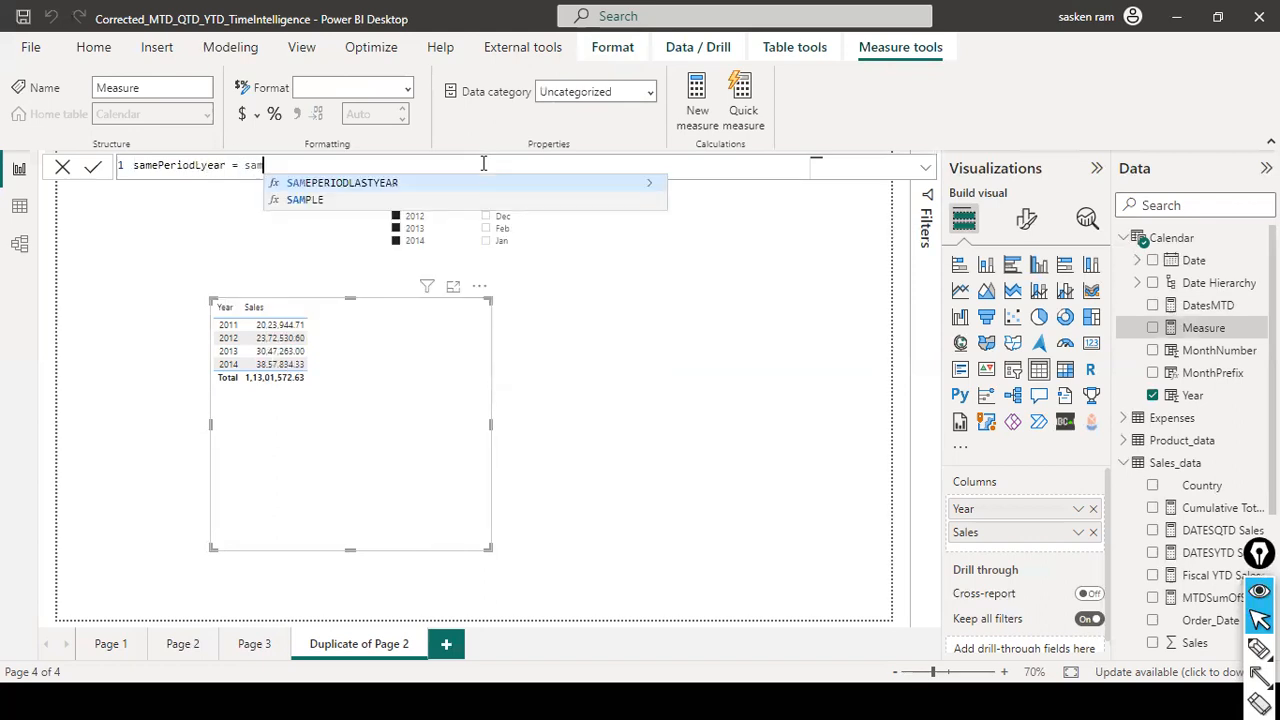
{"action": "key", "text": "Tab"}
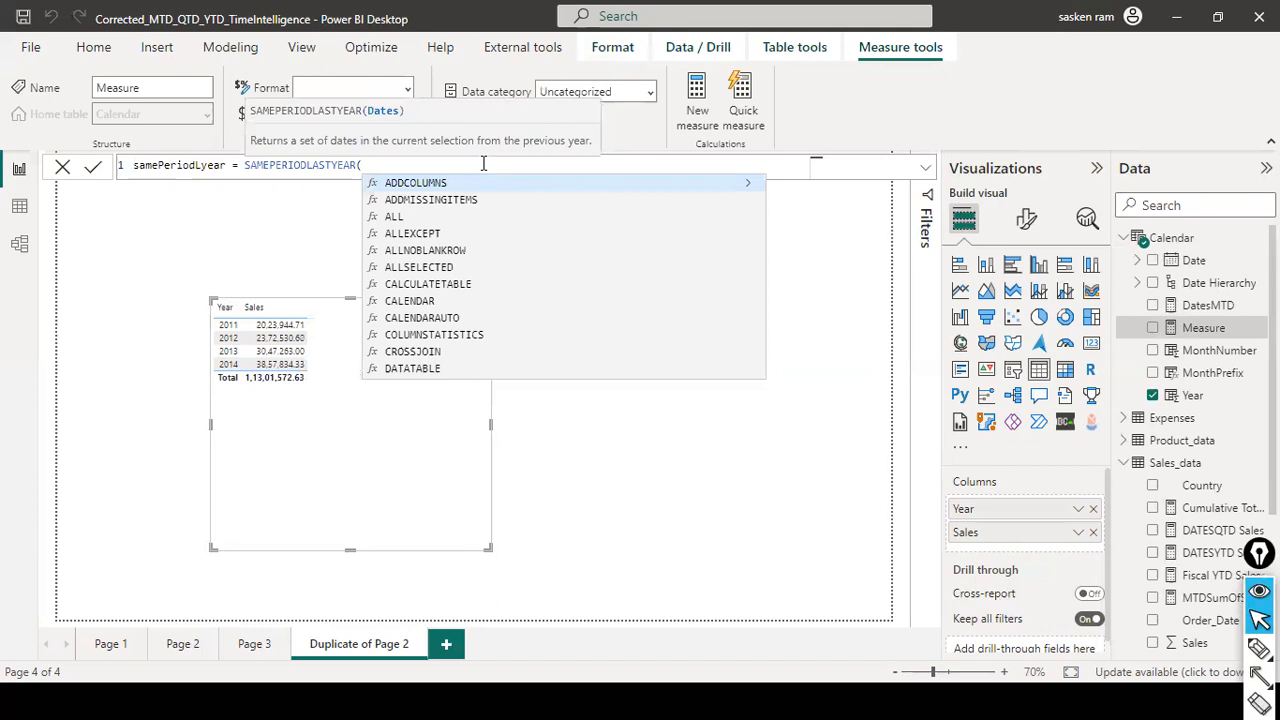
{"action": "key", "text": "Escape"}
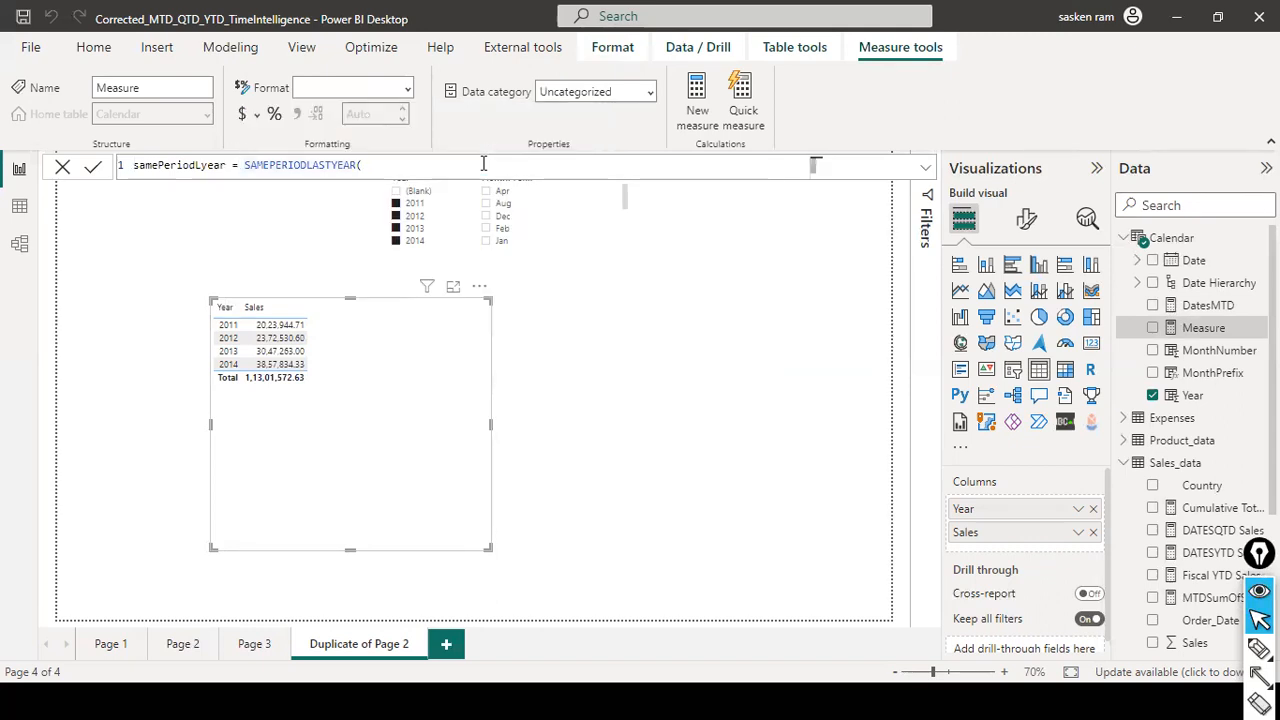
- Insert the CALCULATE function in front of SAMEPERIODLASTYEAR in the samePeriodLyear formula, leaving room for its expression
{"action": "type", "text": "cal"}
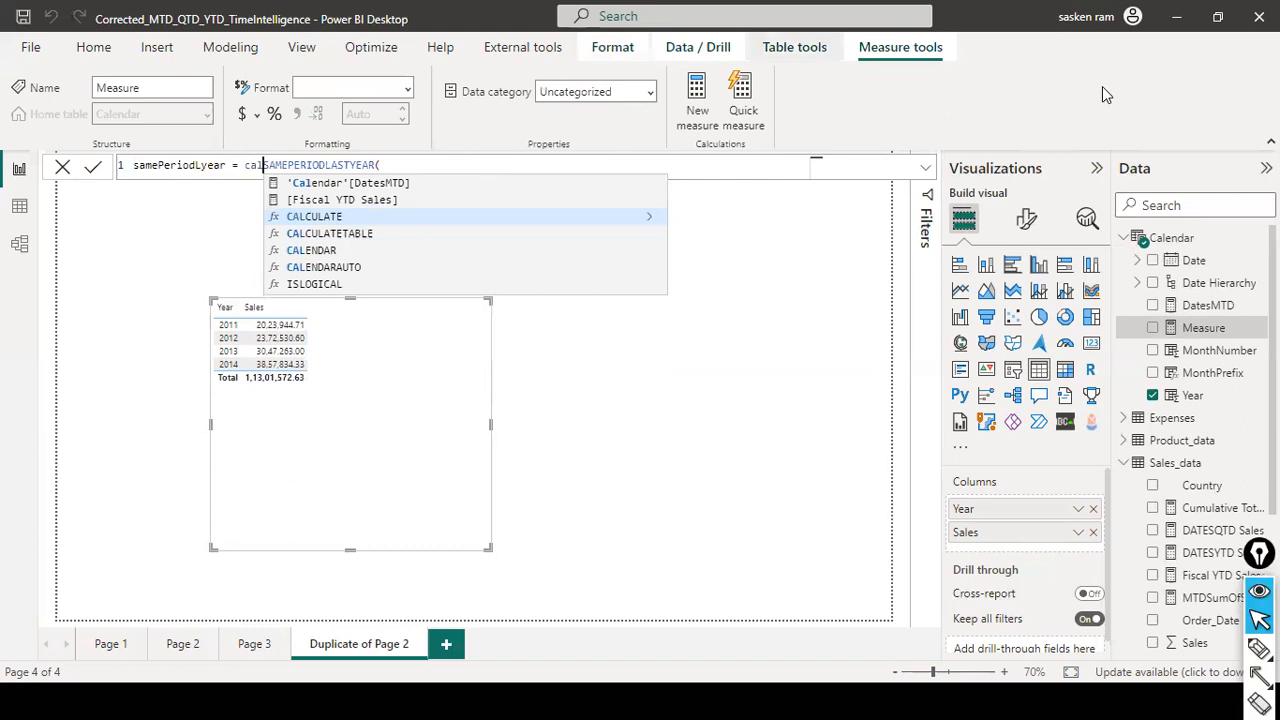
{"action": "key", "text": "Escape"}
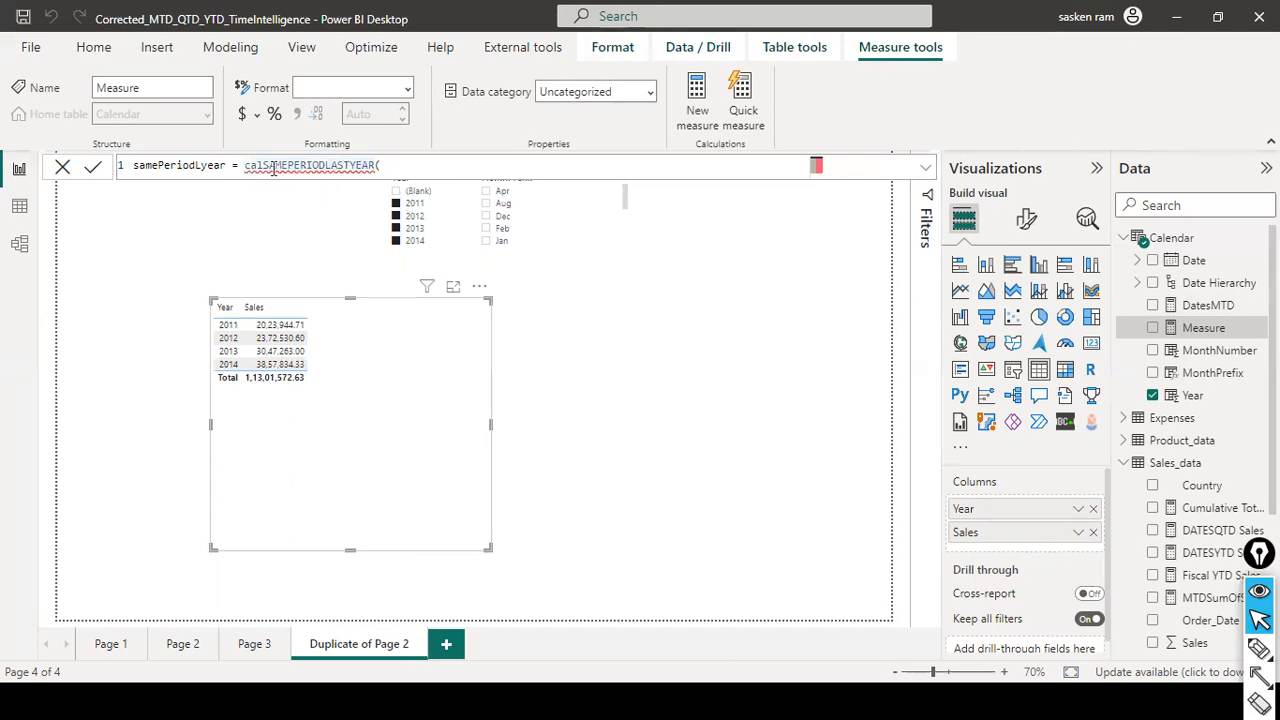
{"action": "type", "text": "culate"}
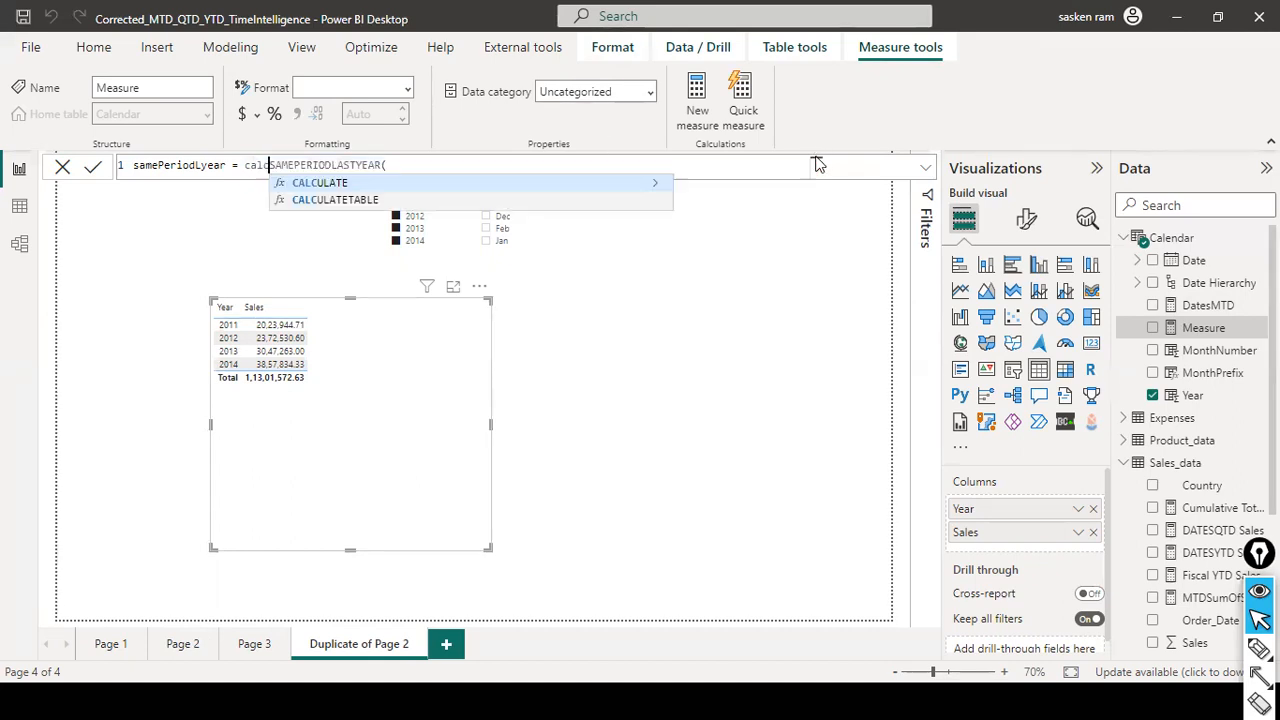
{"action": "key", "text": "Tab"}
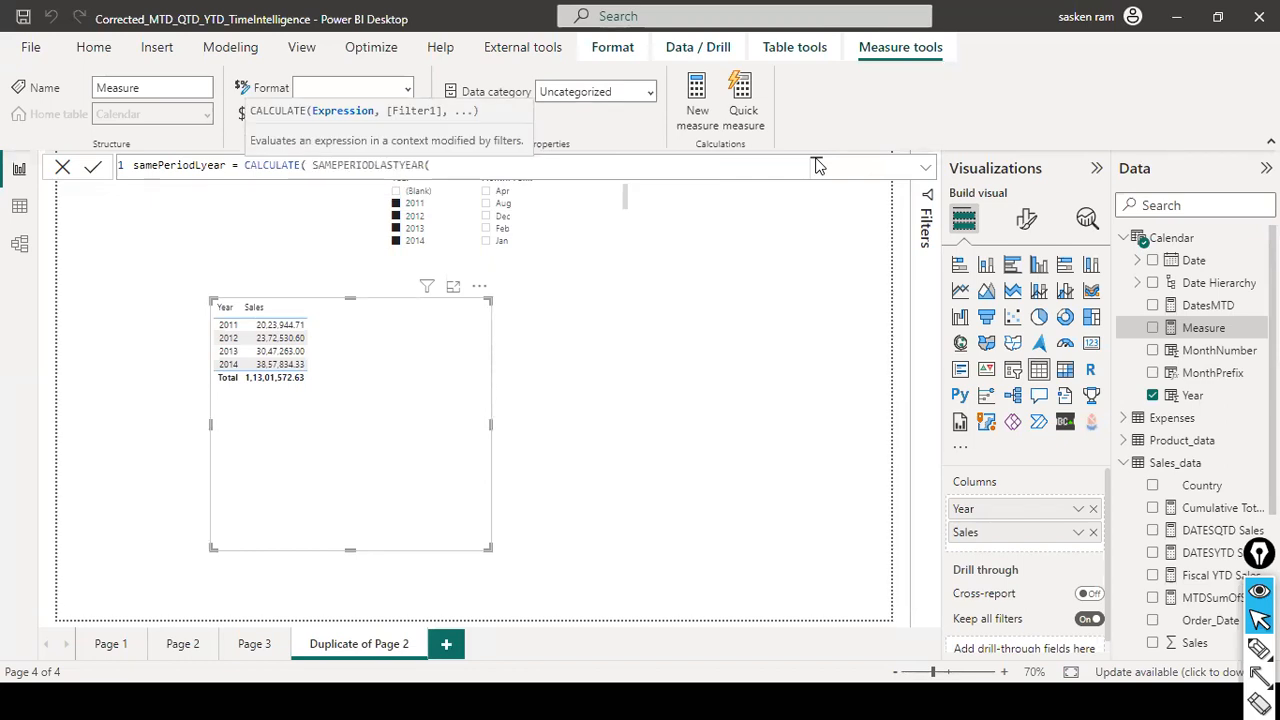
{"action": "key", "text": "Left"}
{"action": "key", "text": "Left"}
{"action": "key", "text": "Left"}
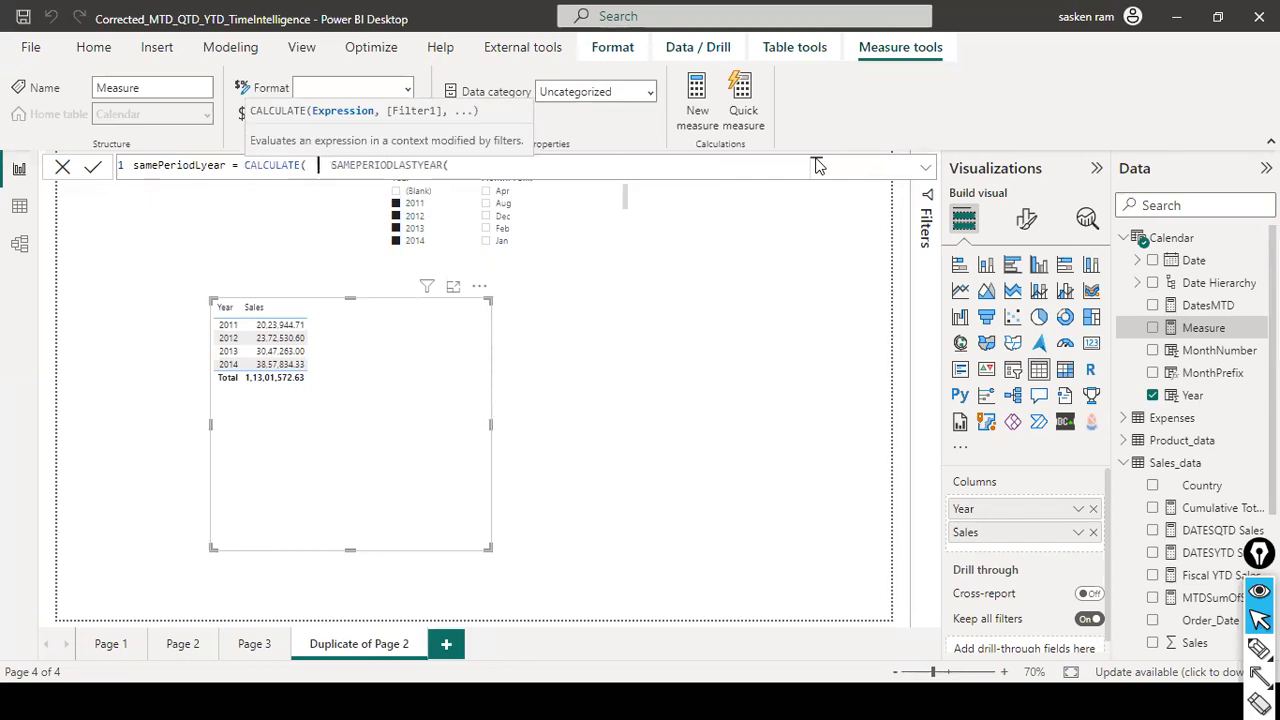
- Enter [SumOfSales1] as the CALCULATE expression, followed by a comma, and remove the extra spaces before SAMEPERIODLASTYEAR
{"action": "type", "text": "[sum"}
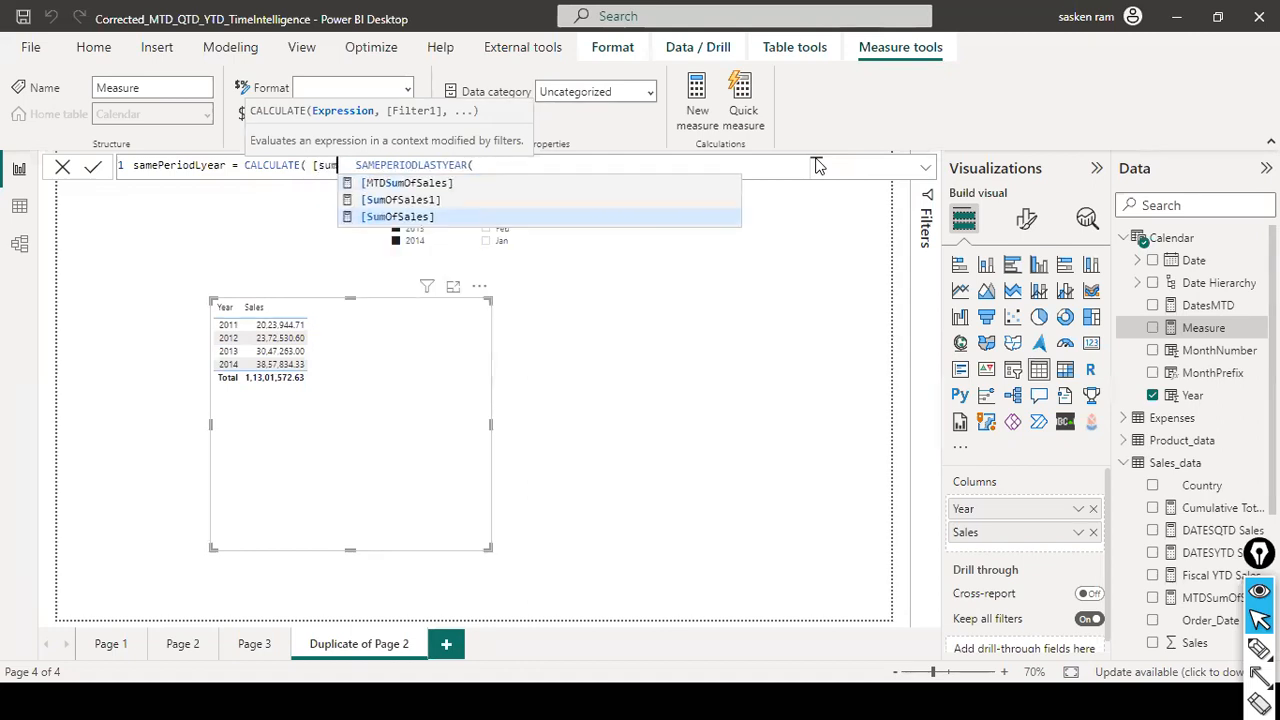
{"action": "key", "text": "Down"}
{"action": "key", "text": "Down"}
{"action": "key", "text": "Tab"}
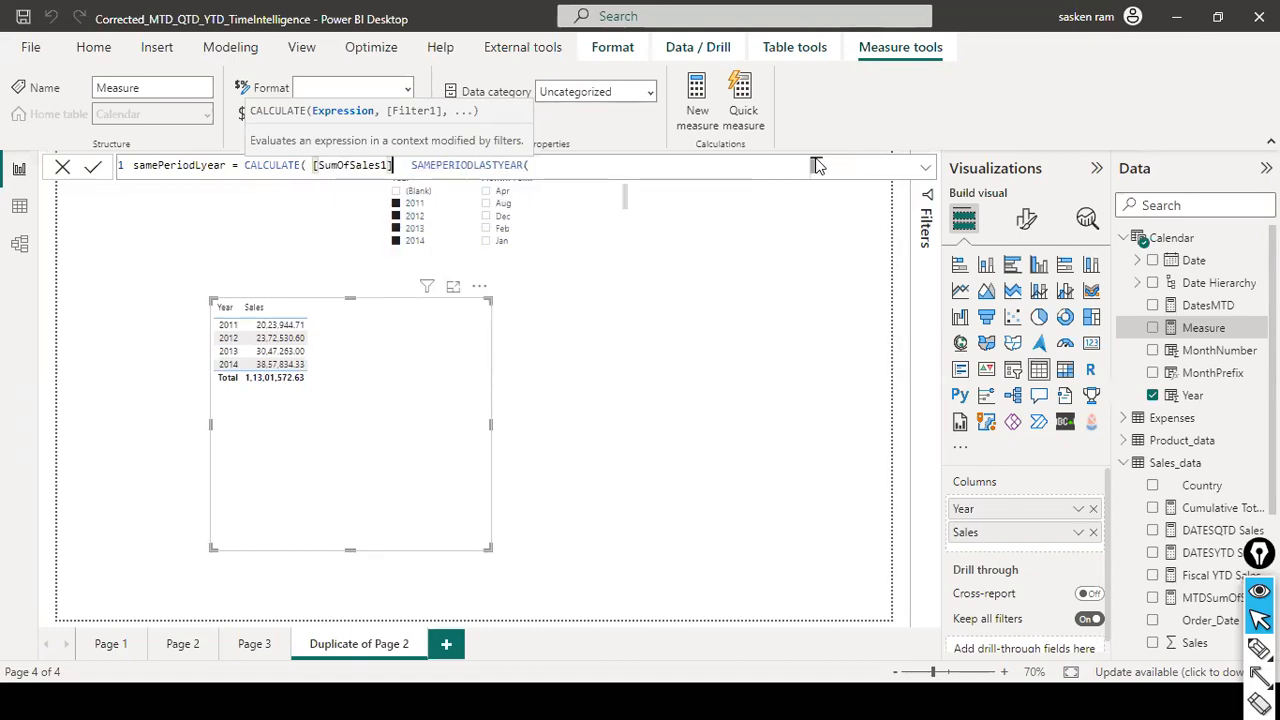
{"action": "type", "text": ","}
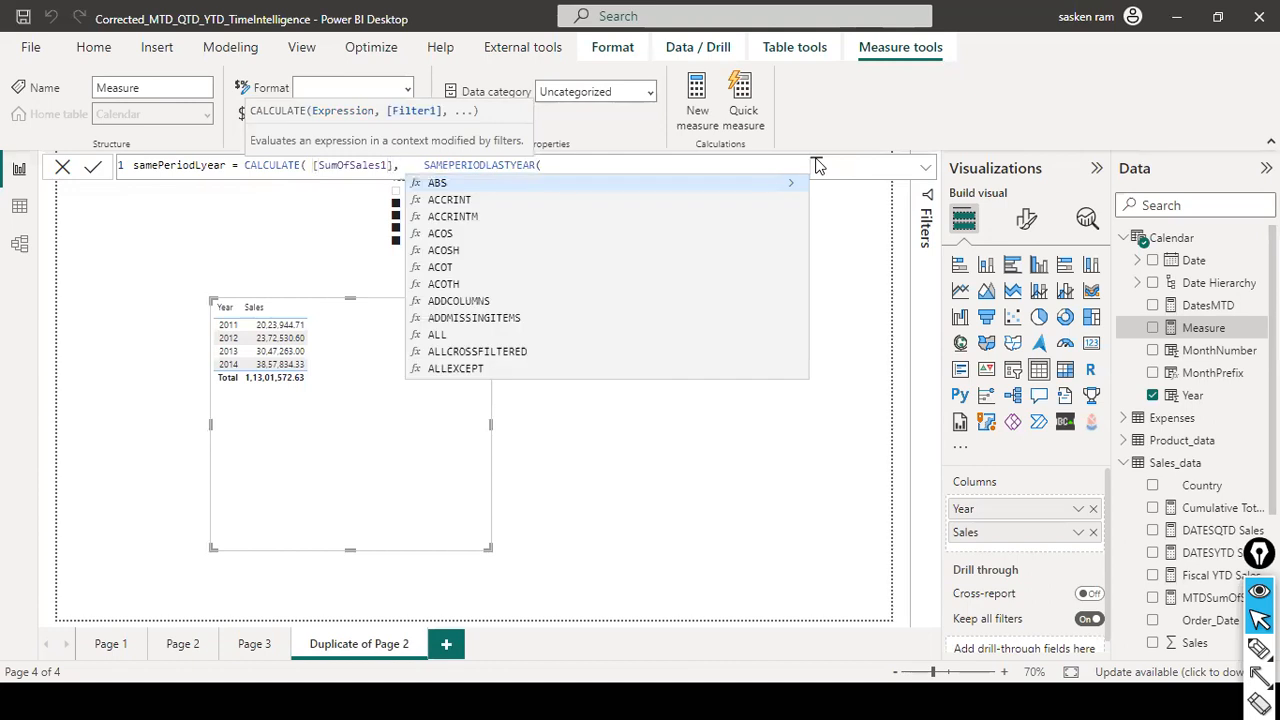
{"action": "key", "text": "Delete"}
{"action": "key", "text": "Delete"}
{"action": "key", "text": "Delete"}
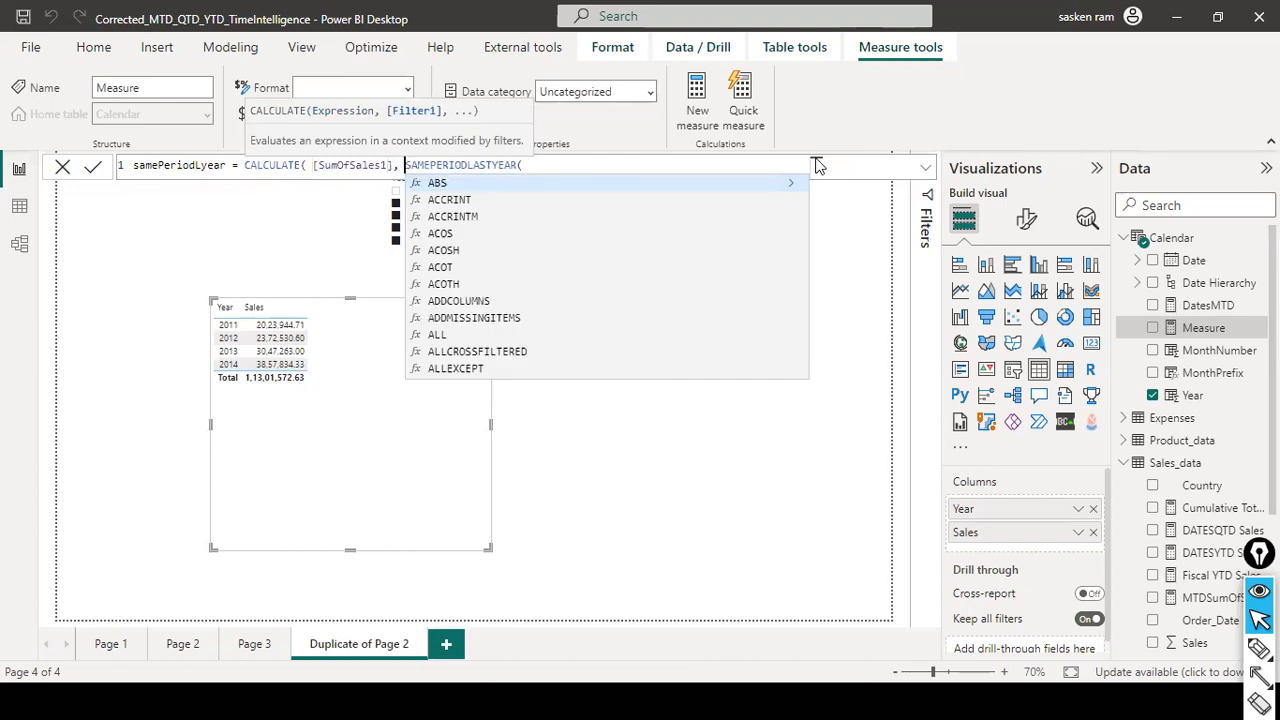
- Give SAMEPERIODLASTYEAR the 'Calendar'[Date] column as its argument and close both functions' parentheses
{"action": "key", "text": "End"}
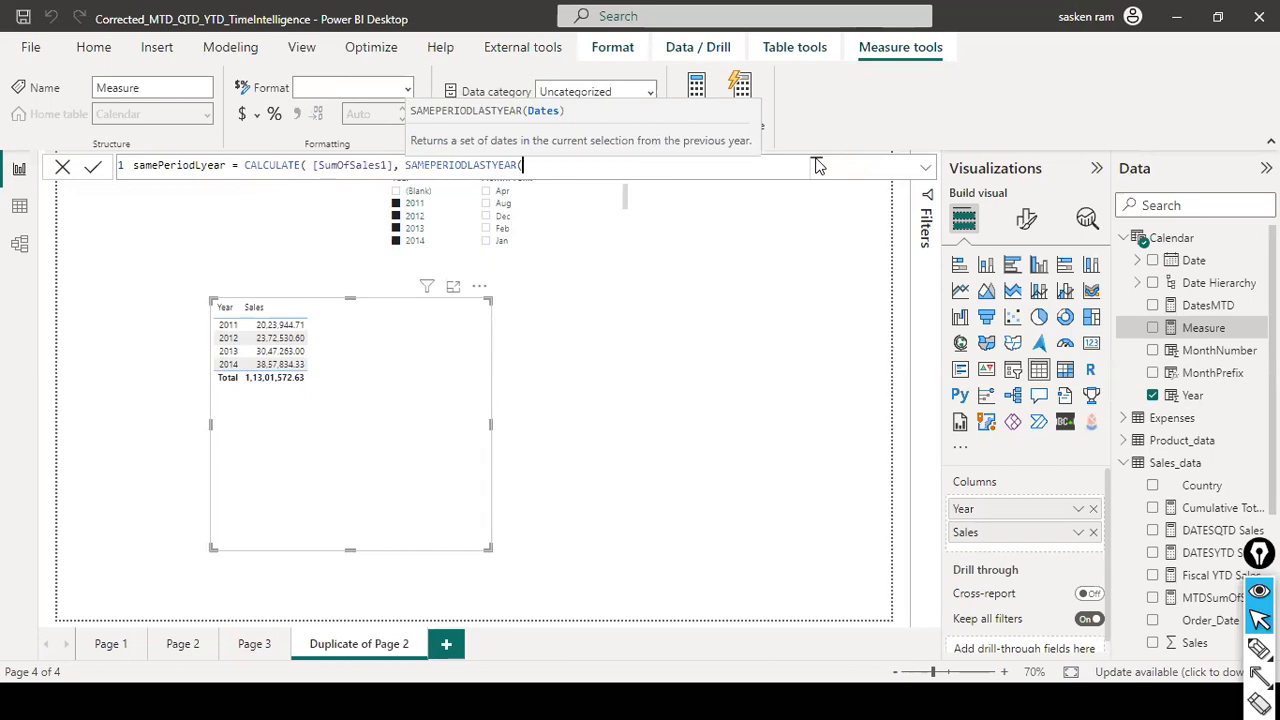
{"action": "type", "text": "cal"}
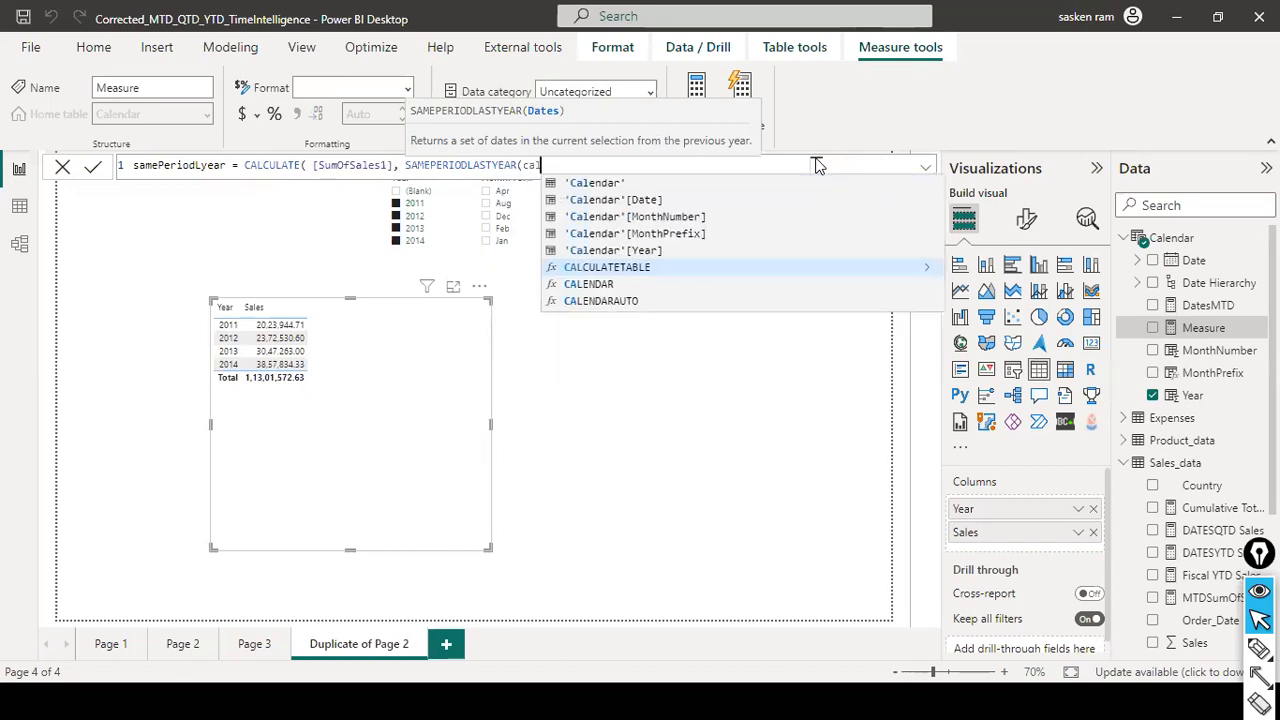
{"action": "key", "text": "Up"}
{"action": "key", "text": "Up"}
{"action": "key", "text": "Up"}
{"action": "key", "text": "Up"}
{"action": "key", "text": "Tab"}
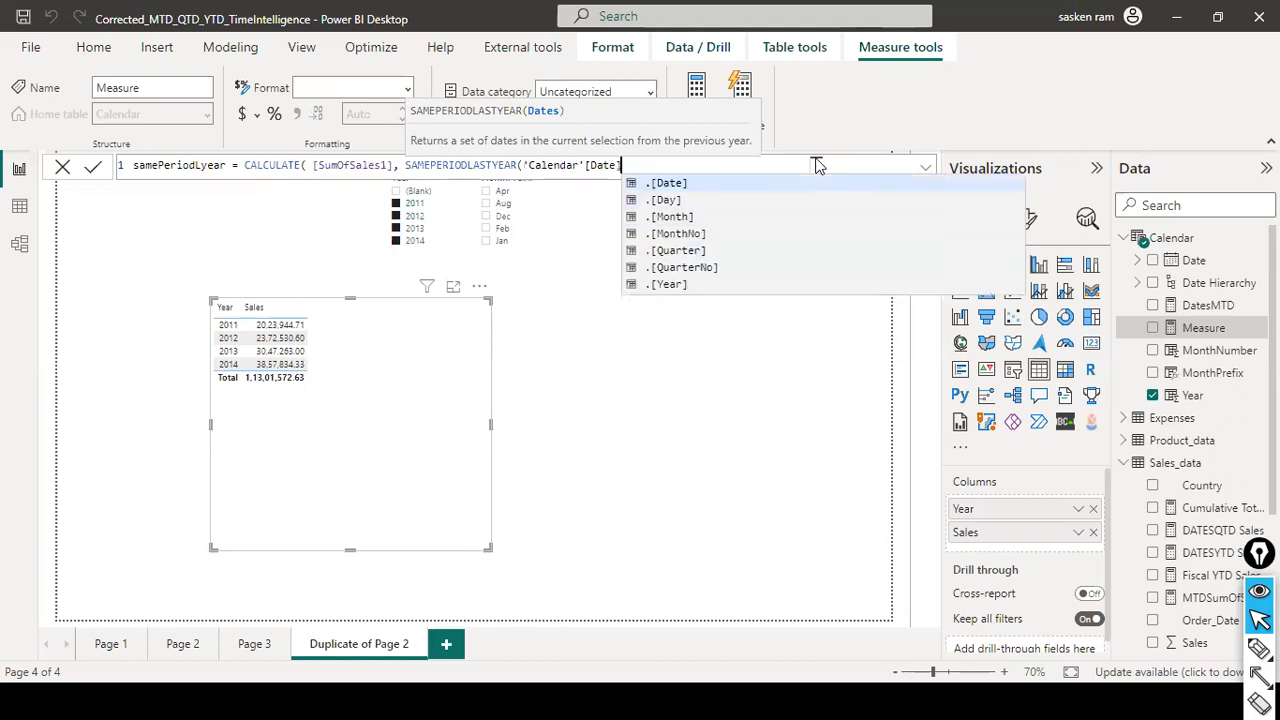
{"action": "type", "text": "))"}
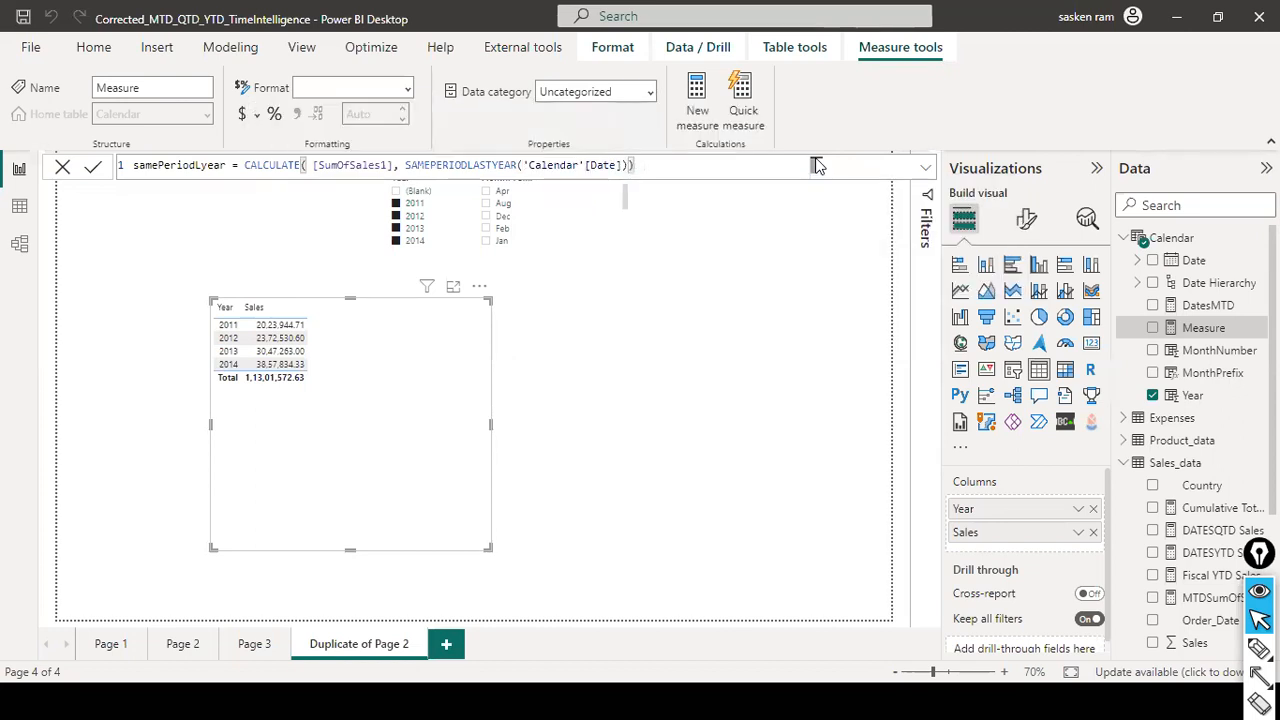
- Commit the samePeriodLyear measure and add it to the yearly sales table, making the table visual shorter
{"action": "key", "text": "Return"}
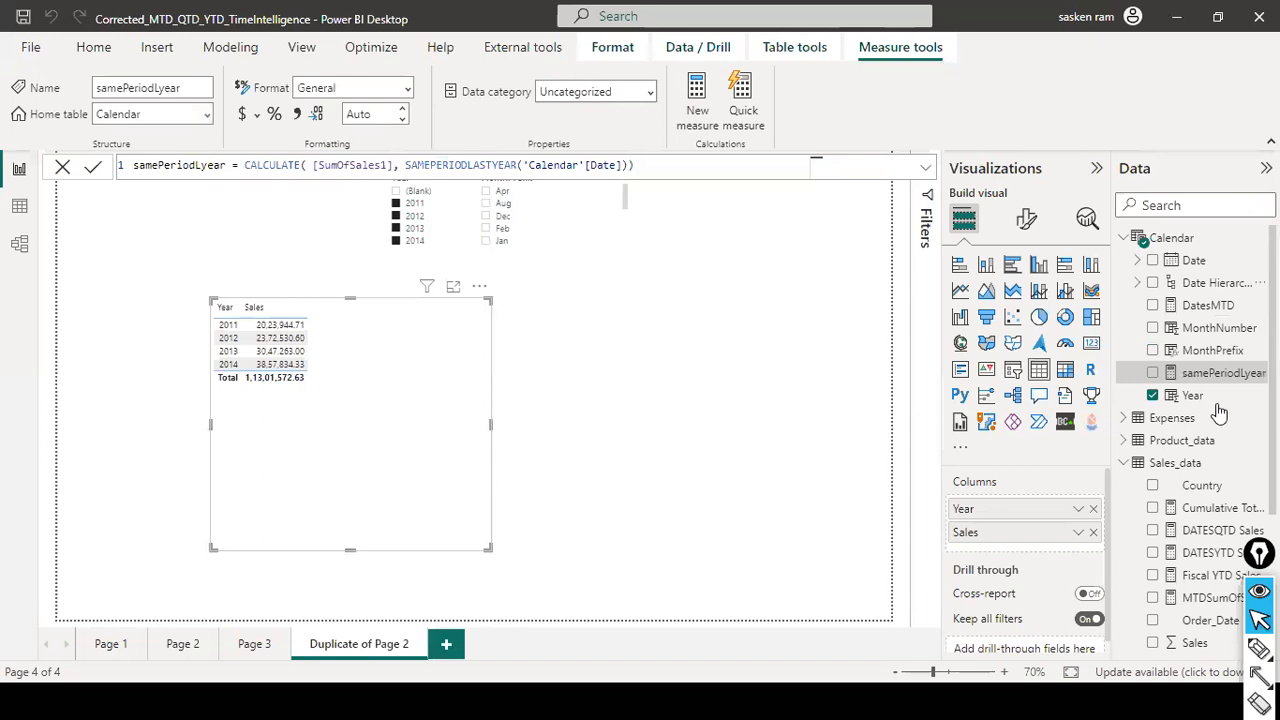
{"action": "left_click_drag", "start_coordinate": [1220, 373], "coordinate": [427, 333]}
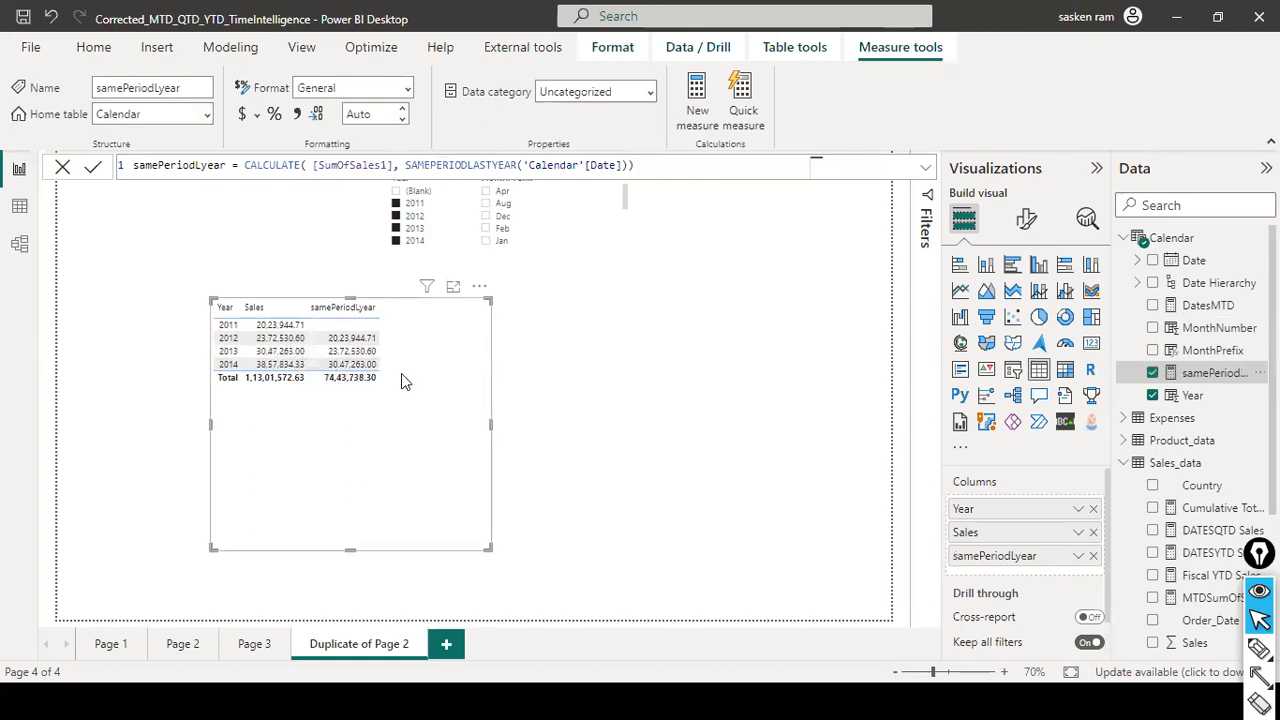
{"action": "left_click_drag", "start_coordinate": [353, 545], "coordinate": [335, 453]}
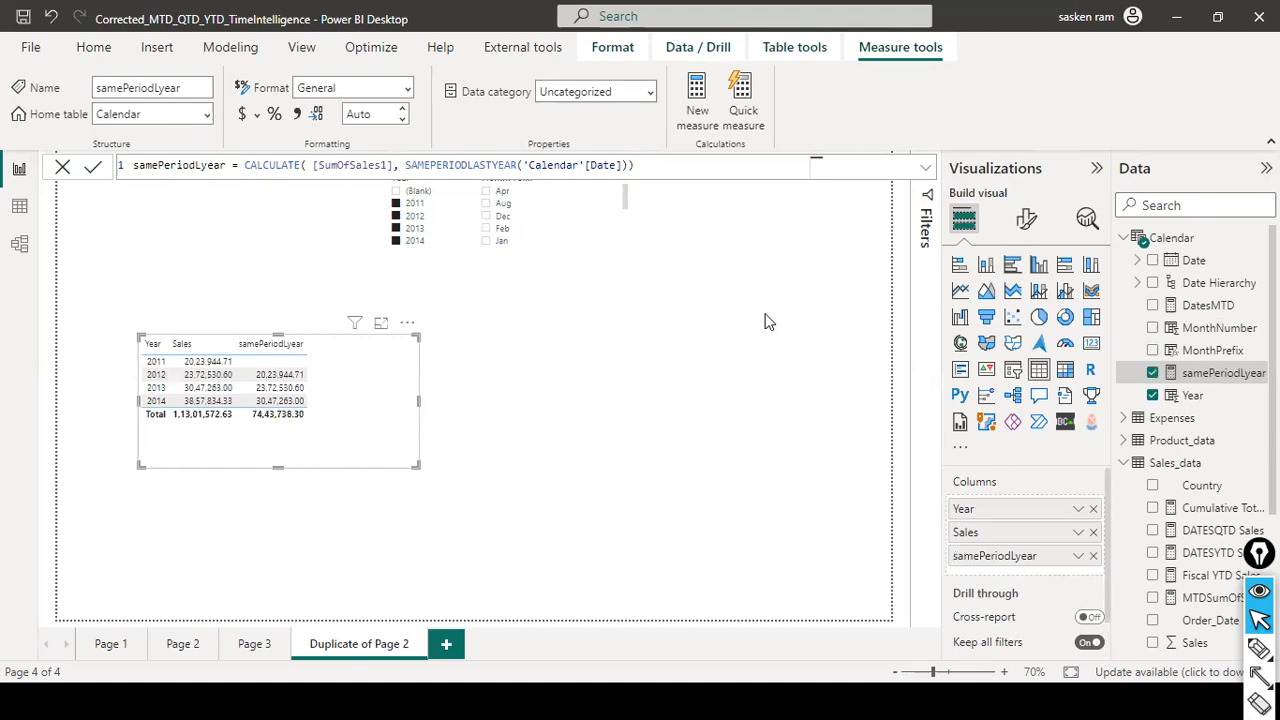
- Copy the samePeriodLyear formula into a new measure named parallel period M
{"action": "triple_click", "coordinate": [296, 165]}
{"action": "left_click", "coordinate": [61, 168]}
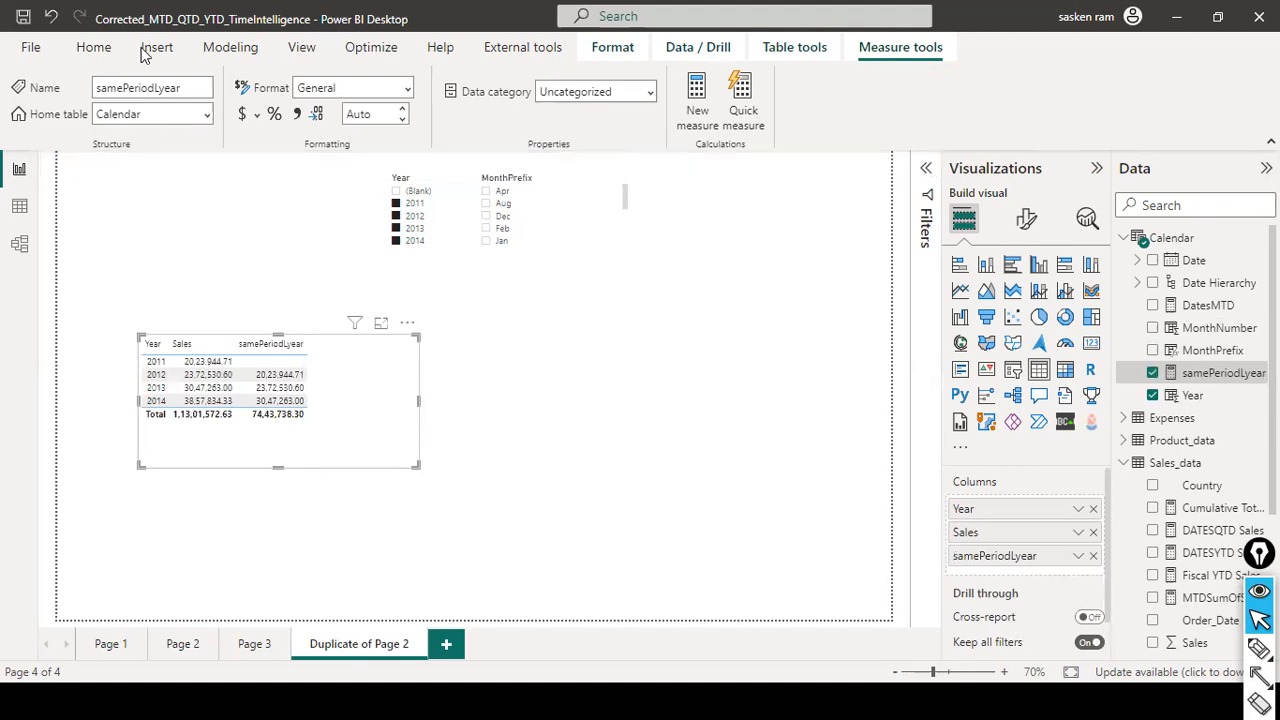
{"action": "left_click", "coordinate": [235, 48]}
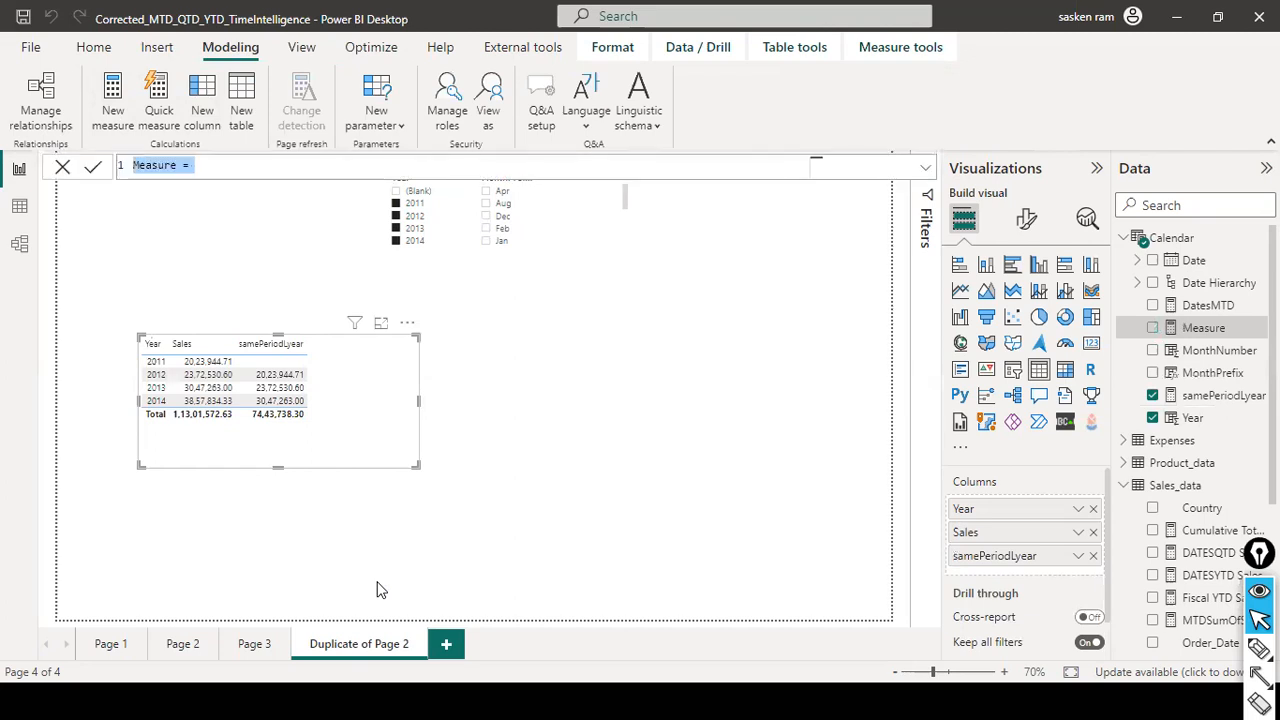
{"action": "type", "text": "Parallel period M"}
{"action": "type", "text": "= samePeriodLyear = CALCULATE( [SumOfSales1], SAMEPERIODLASTYEAR('Calendar'[Date]))"}
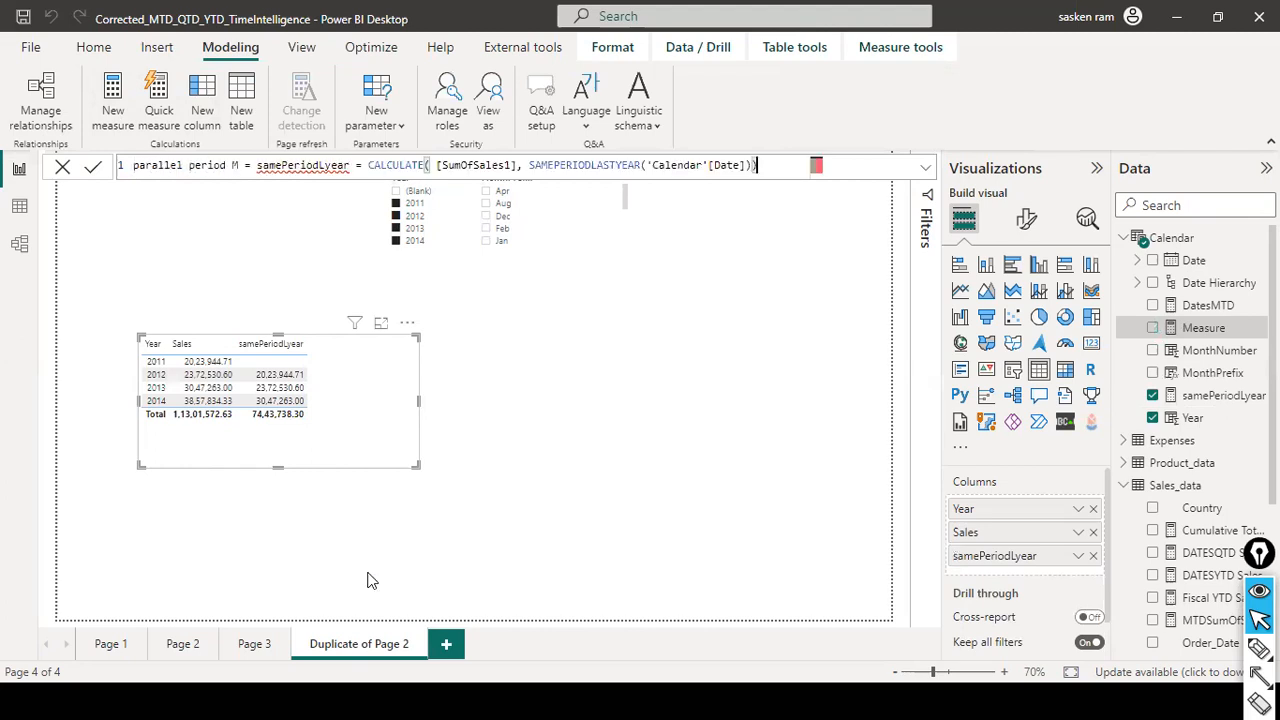
- Replace SAMEPERIODLASTYEAR with the PARALLELPERIOD function in the parallel period M formula
{"action": "key", "text": "ctrl+Left"}
{"action": "key", "text": "ctrl+Left"}
{"action": "key", "text": "ctrl+Left"}
{"action": "key", "text": "ctrl+shift+Left"}
{"action": "key", "text": "BackSpace"}
{"action": "type", "text": "Para"}
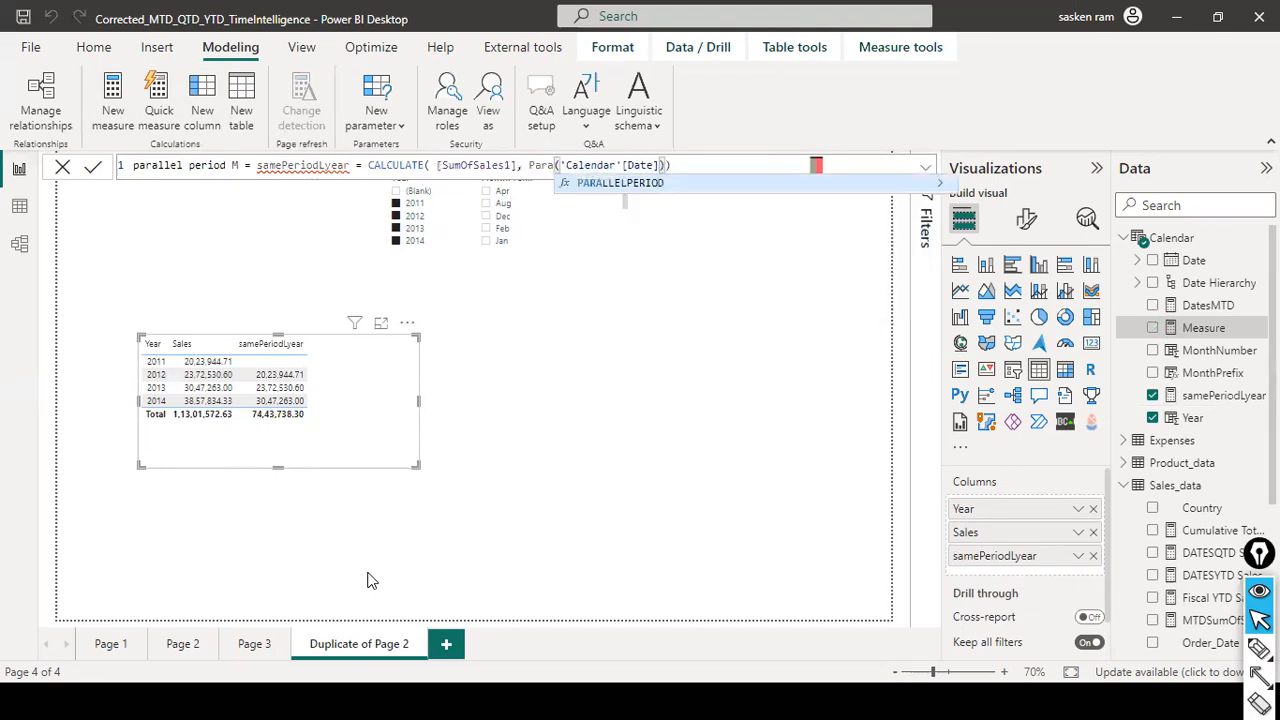
{"action": "key", "text": "Tab"}
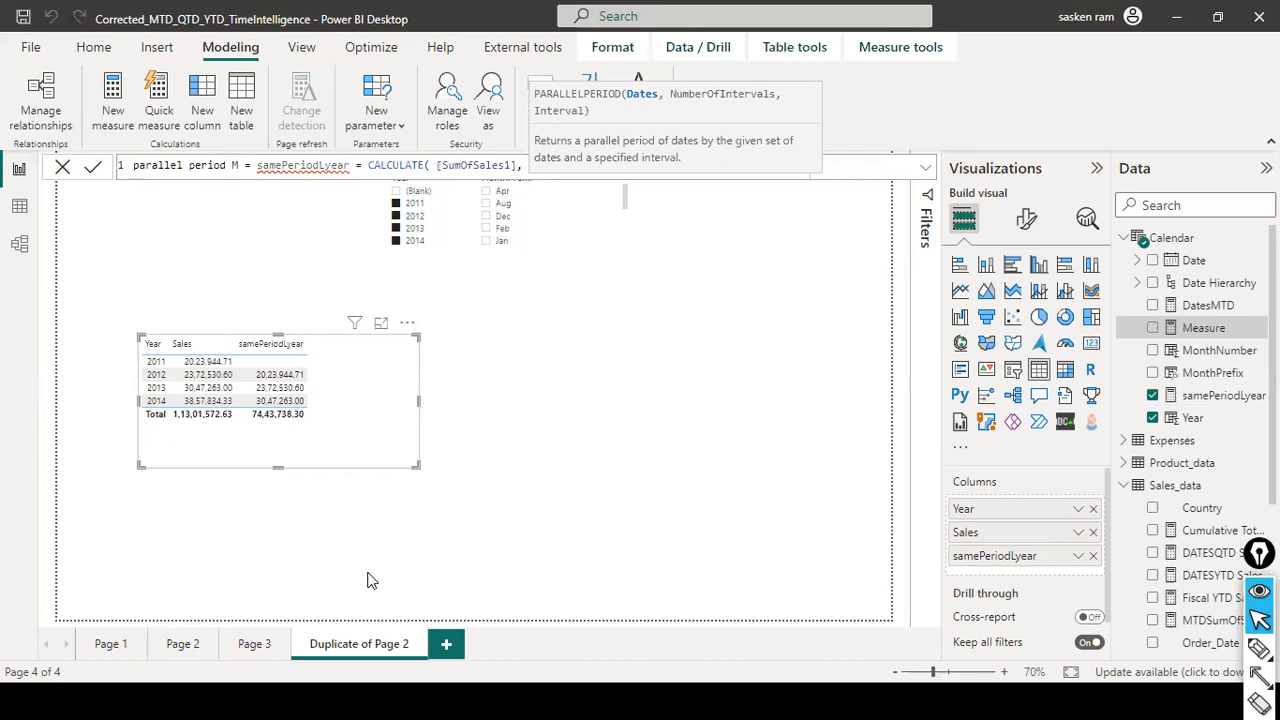
{"action": "key", "text": "Escape"}
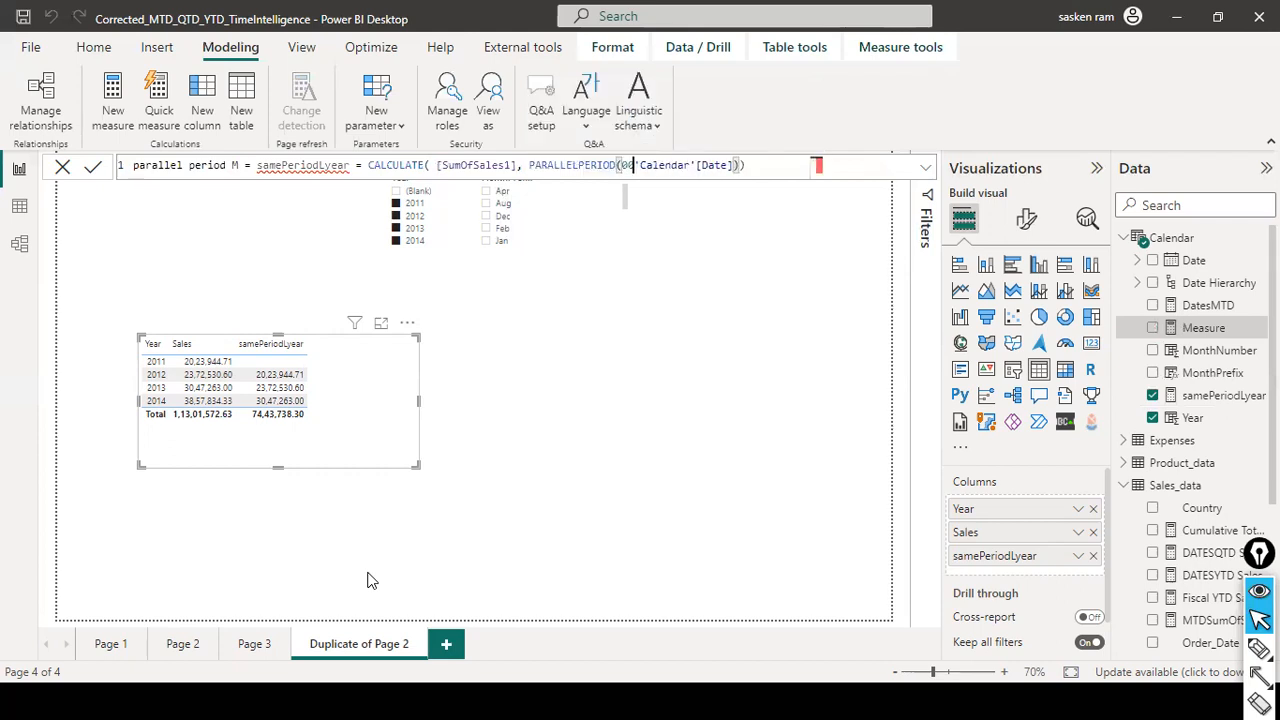
- Add 1 after 'Calendar'[Date] as PARALLELPERIOD's number of intervals and remove the closing parenthesis between the two arguments
{"action": "key", "text": "Right"}
{"action": "key", "text": "Right"}
{"action": "key", "text": "Right"}
{"action": "key", "text": "Right"}
{"action": "key", "text": "Right"}
{"action": "key", "text": "Right"}
{"action": "key", "text": "Right"}
{"action": "key", "text": "Right"}
{"action": "key", "text": "Right"}
{"action": "key", "text": "Right"}
{"action": "key", "text": "Right"}
{"action": "key", "text": "Right"}
{"action": "key", "text": "Right"}
{"action": "key", "text": "Right"}
{"action": "key", "text": "Right"}
{"action": "key", "text": "Right"}
{"action": "key", "text": "Right"}
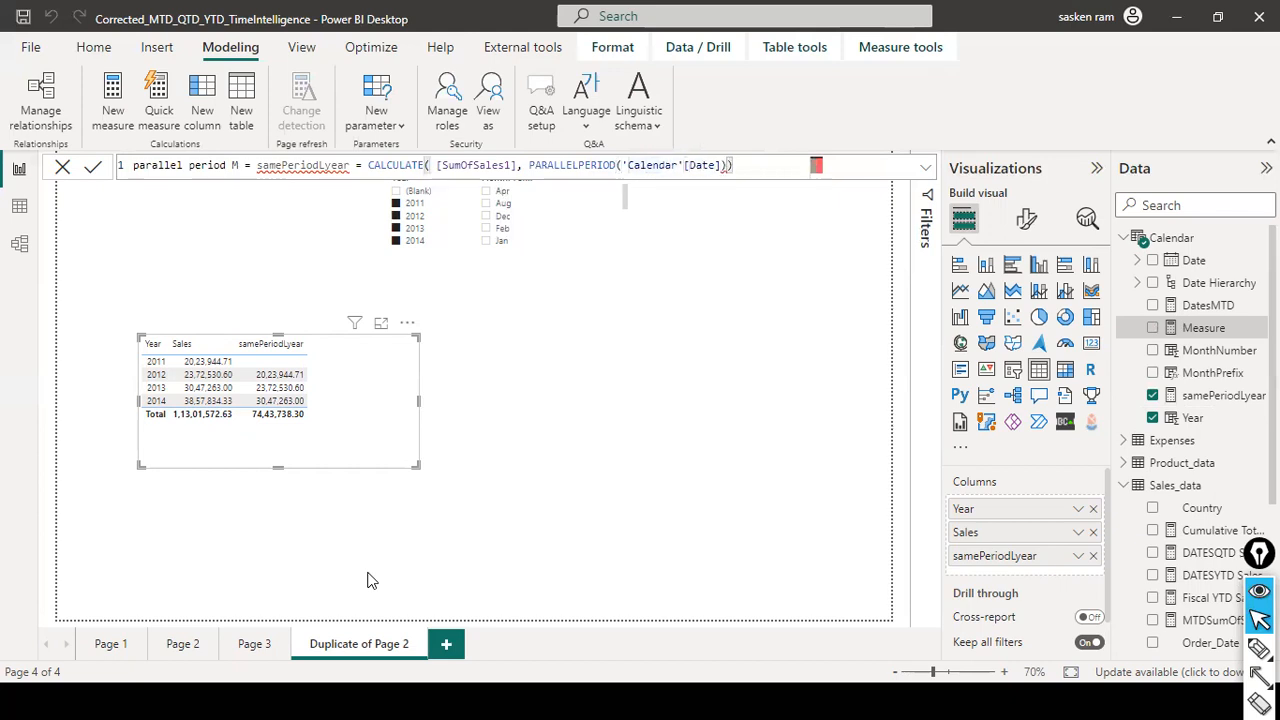
{"action": "type", "text": ","}
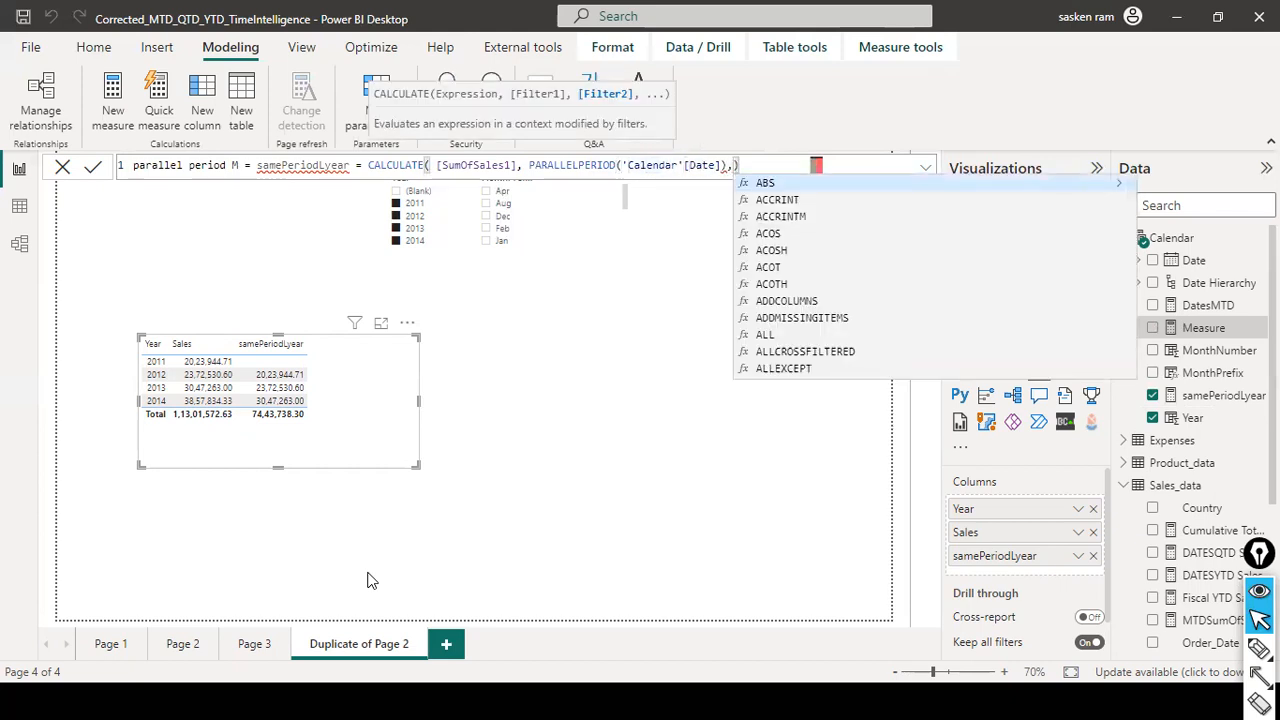
{"action": "type", "text": "1"}
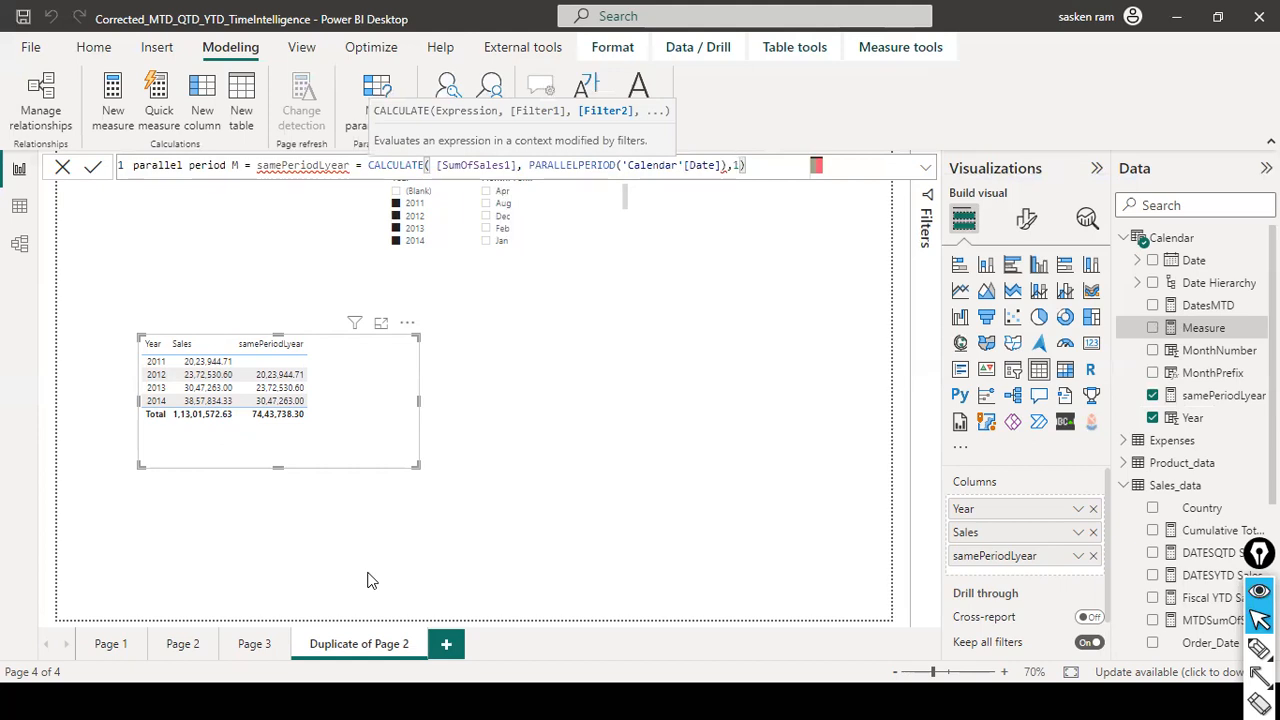
{"action": "key", "text": "Left"}
{"action": "key", "text": "Left"}
{"action": "key", "text": "BackSpace"}
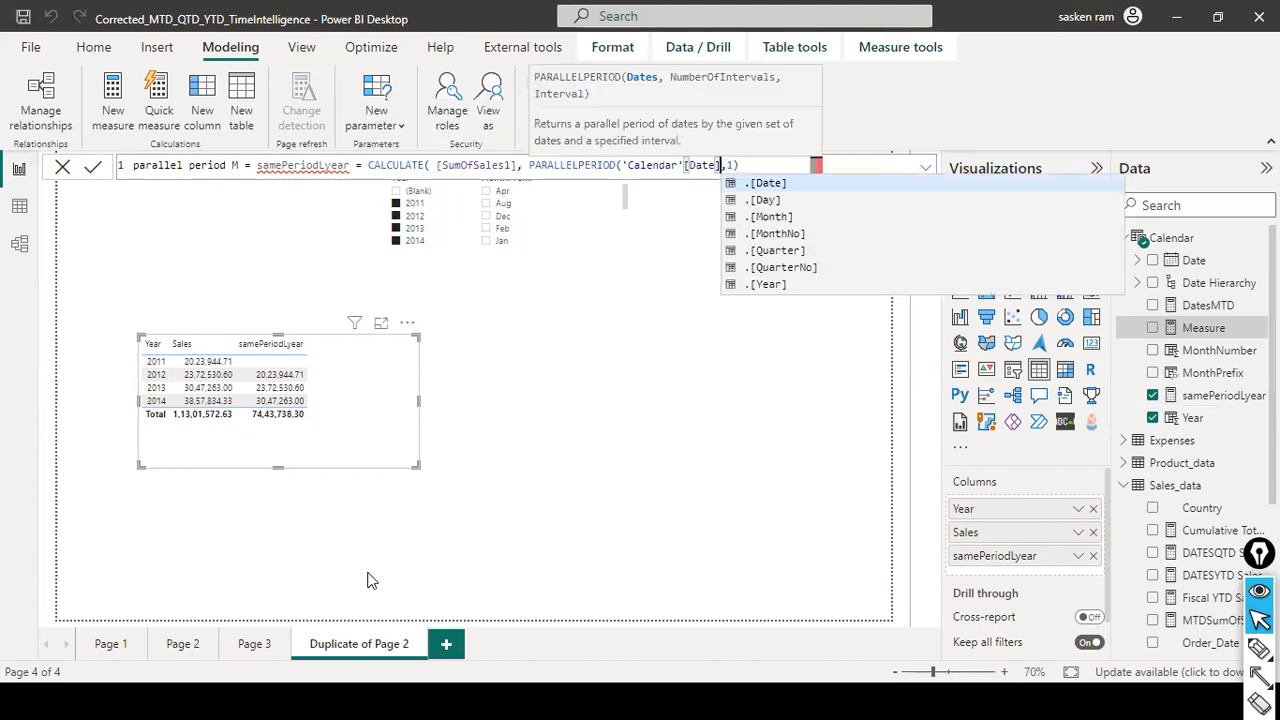
{"action": "key", "text": "Right"}
{"action": "key", "text": "Right"}
{"action": "key", "text": "Right"}
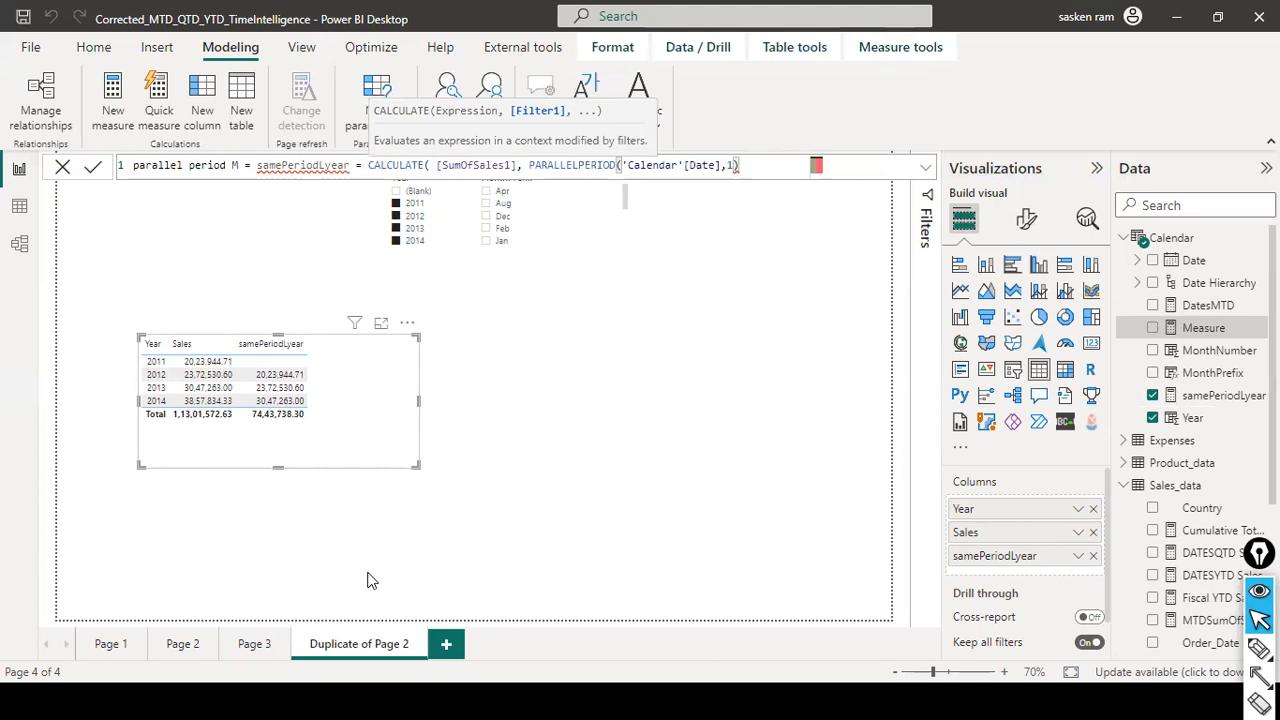
- Add YEAR as PARALLELPERIOD's interval argument after the number of intervals
{"action": "key", "text": "BackSpace"}
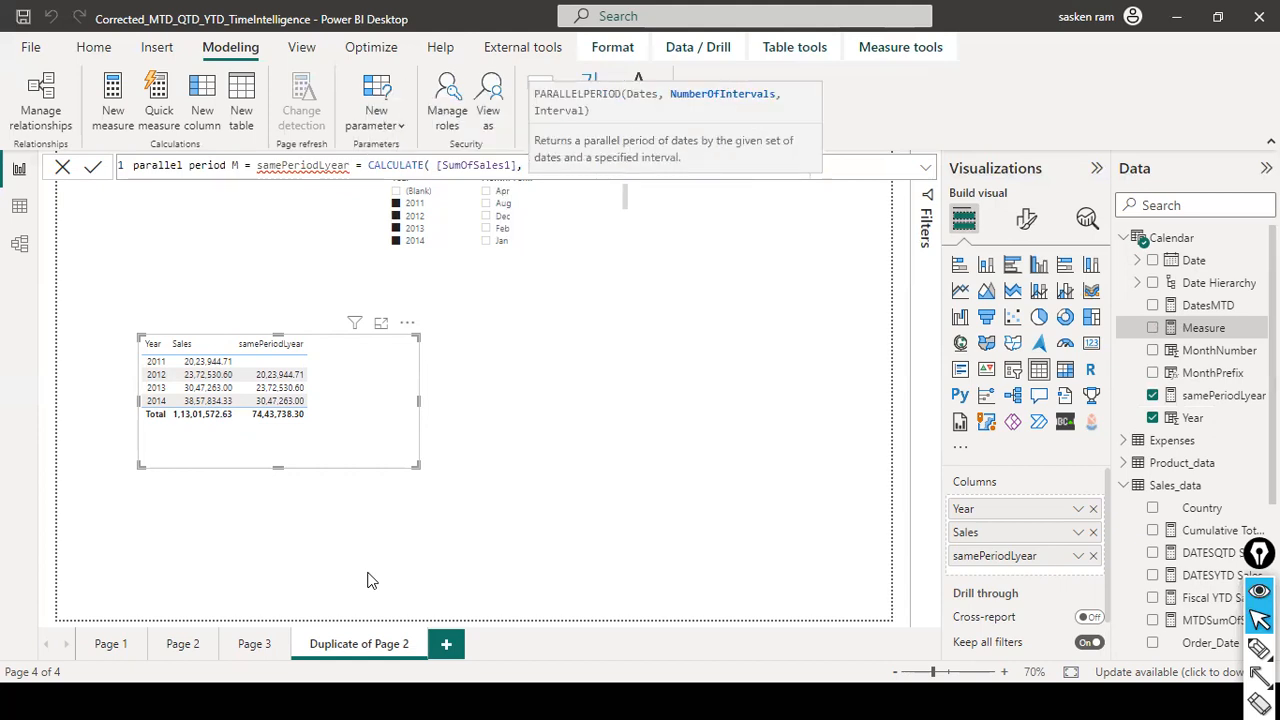
{"action": "type", "text": ",1,"}
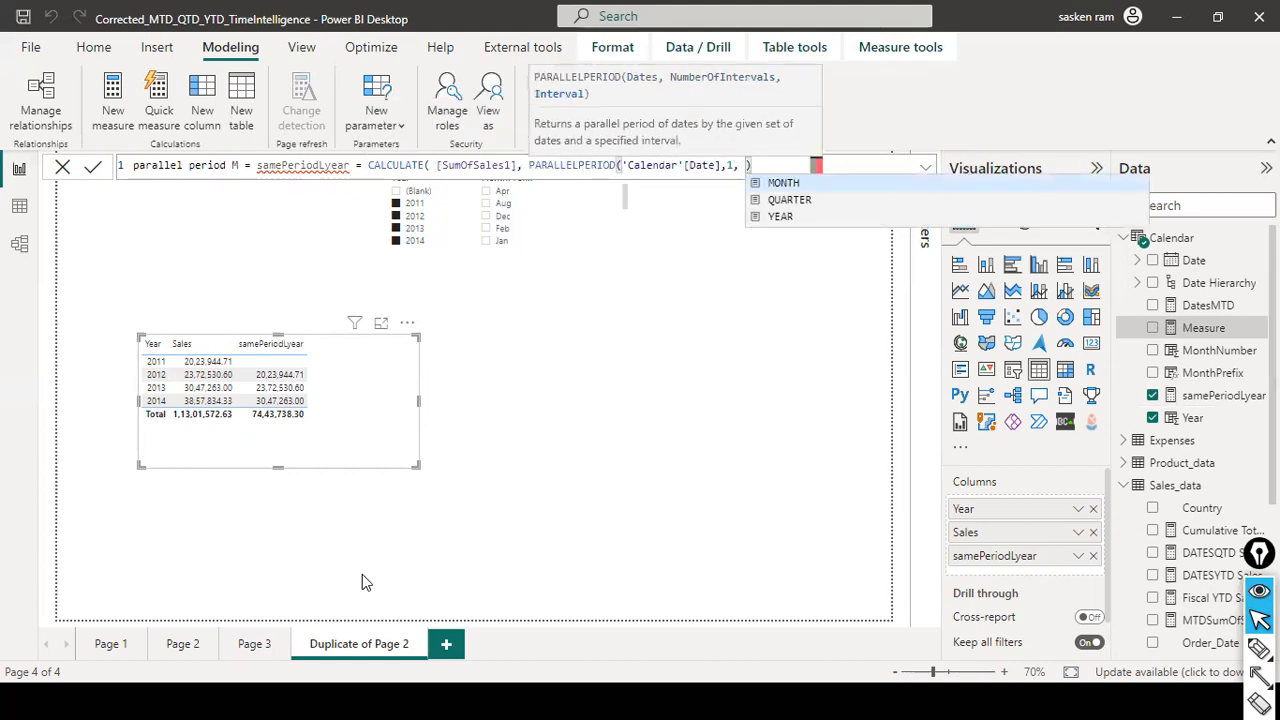
{"action": "key", "text": "Down"}
{"action": "key", "text": "Down"}
{"action": "key", "text": "Tab"}
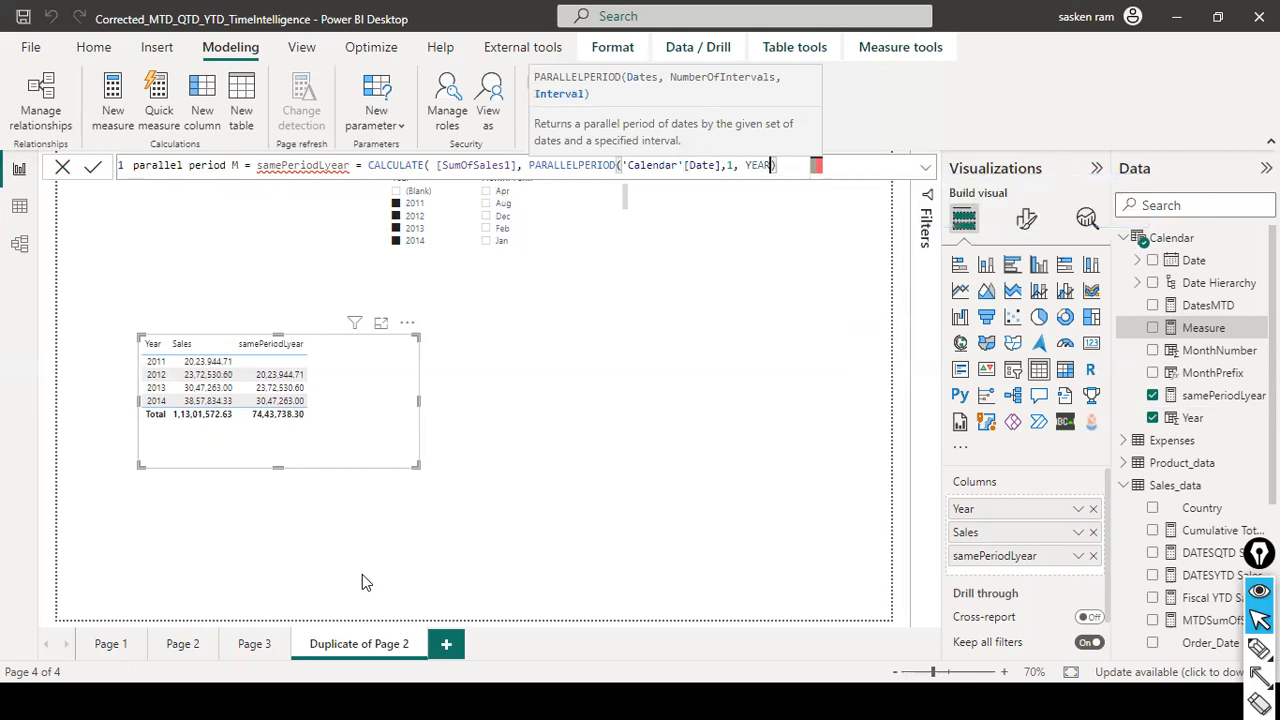
- Change PARALLELPERIOD's number of intervals to -1
{"action": "key", "text": "Left"}
{"action": "key", "text": "Left"}
{"action": "key", "text": "Left"}
{"action": "key", "text": "Left"}
{"action": "key", "text": "Left"}
{"action": "key", "text": "Left"}
{"action": "key", "text": "Left"}
{"action": "key", "text": "BackSpace"}
{"action": "type", "text": "-"}
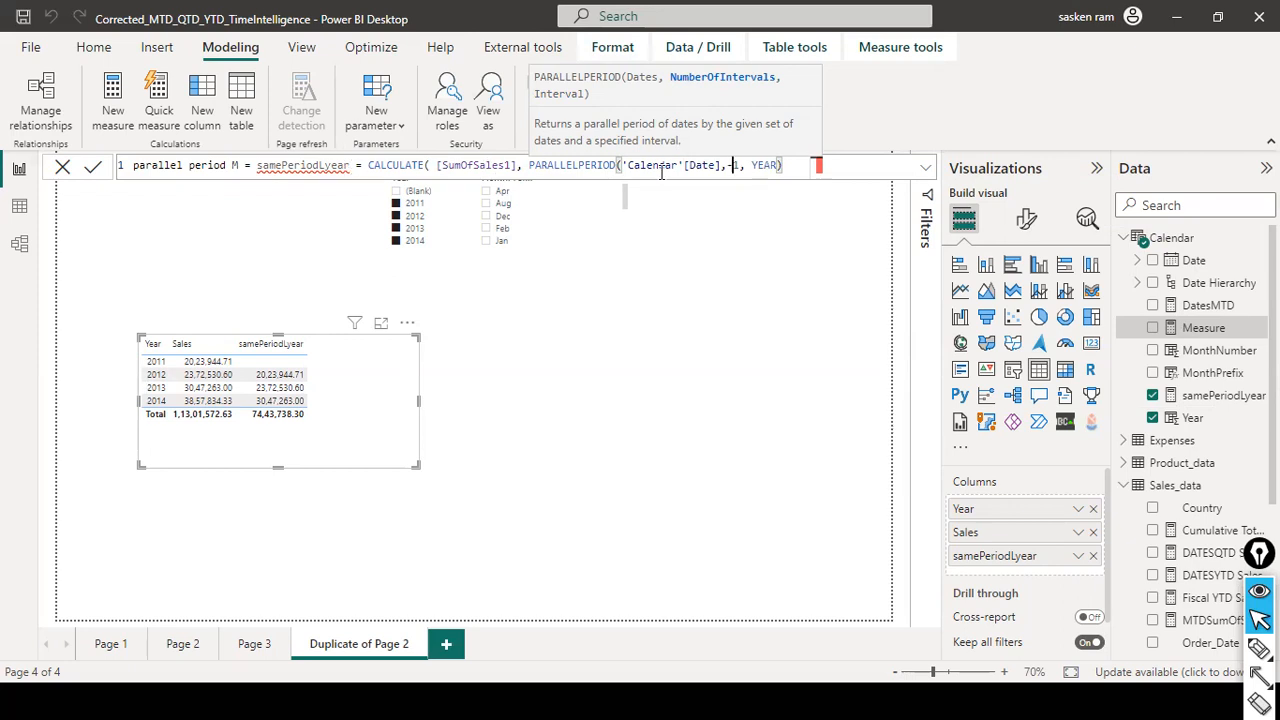
- Remove the leftover "samePeriodLyear =" text, add the missing closing parenthesis and commit the parallel period M measure
{"action": "left_click_drag", "start_coordinate": [256, 166], "coordinate": [363, 166]}
{"action": "key", "text": "BackSpace"}
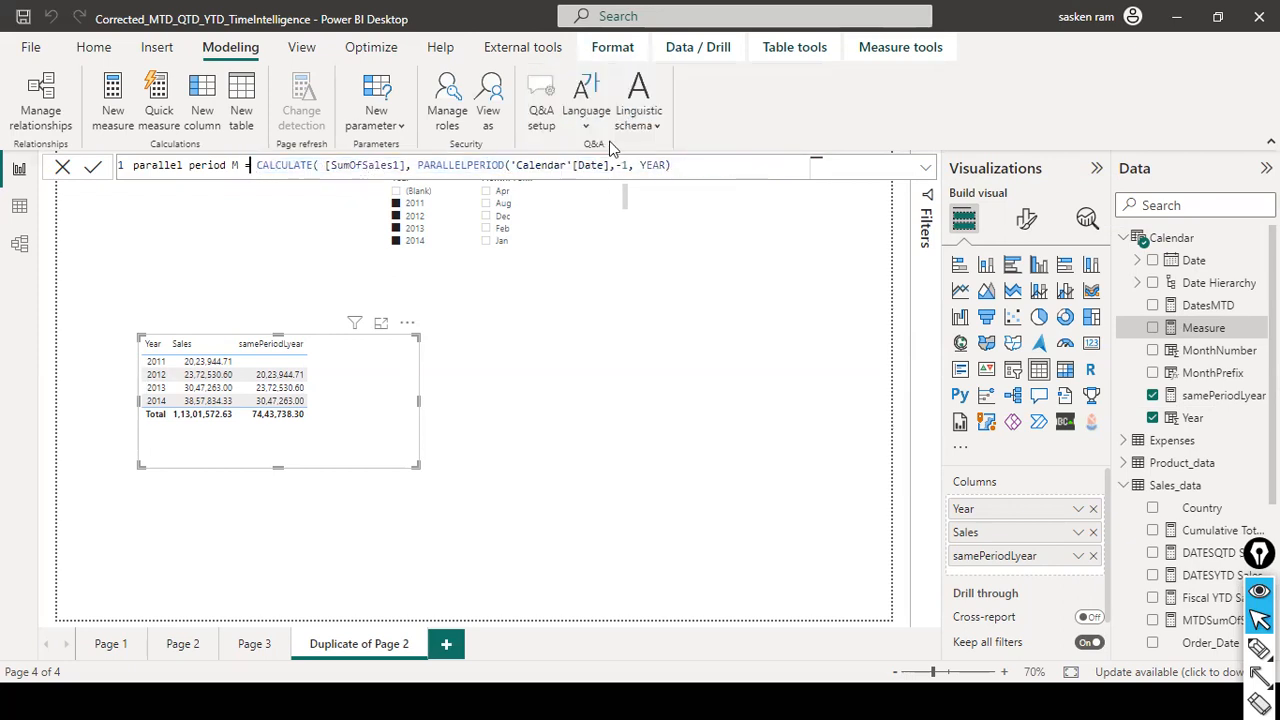
{"action": "key", "text": "Return"}
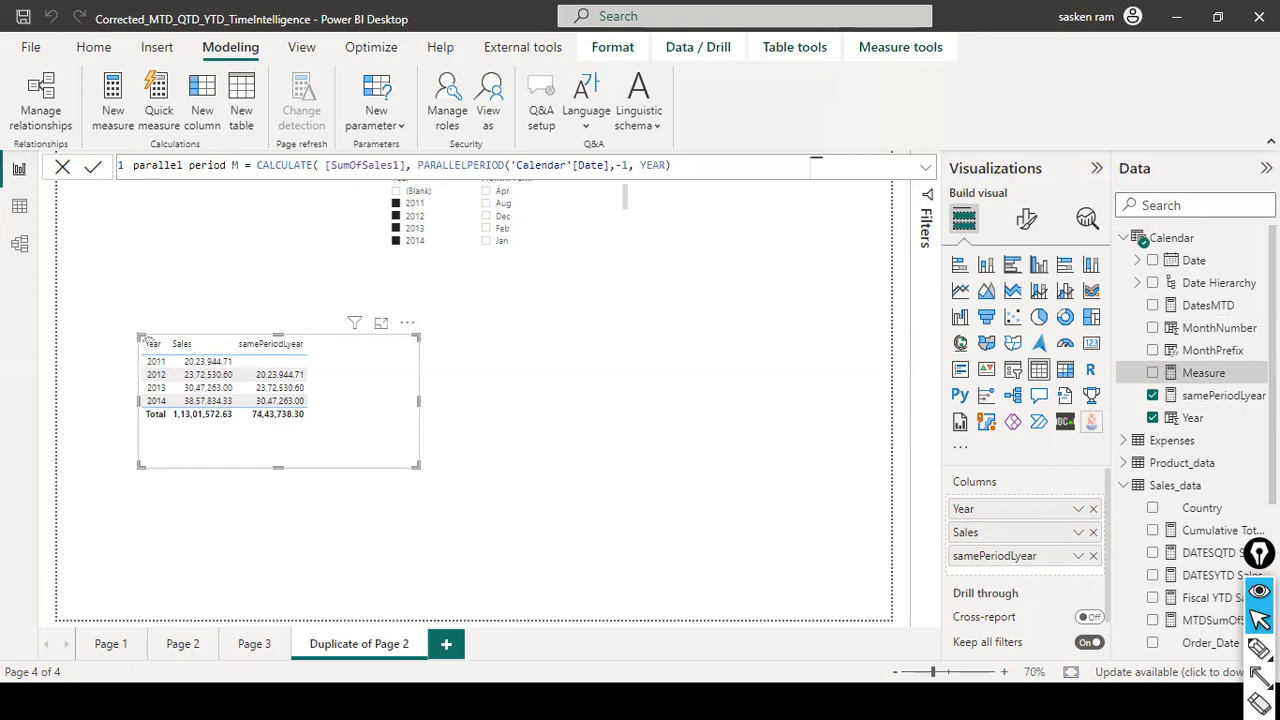
{"action": "type", "text": ")"}
{"action": "key", "text": "Return"}
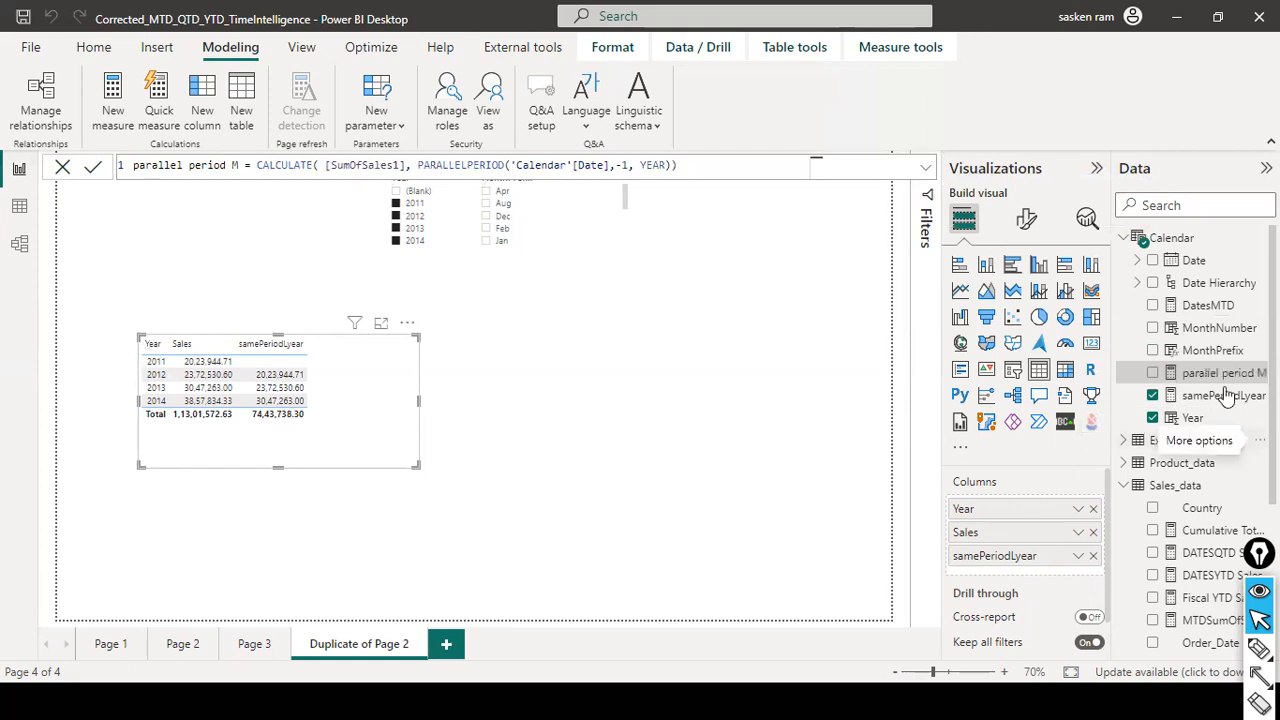
- Add the parallel period M measure to the yearly sales table and widen the table visual
{"action": "left_click_drag", "start_coordinate": [1212, 372], "coordinate": [372, 355]}
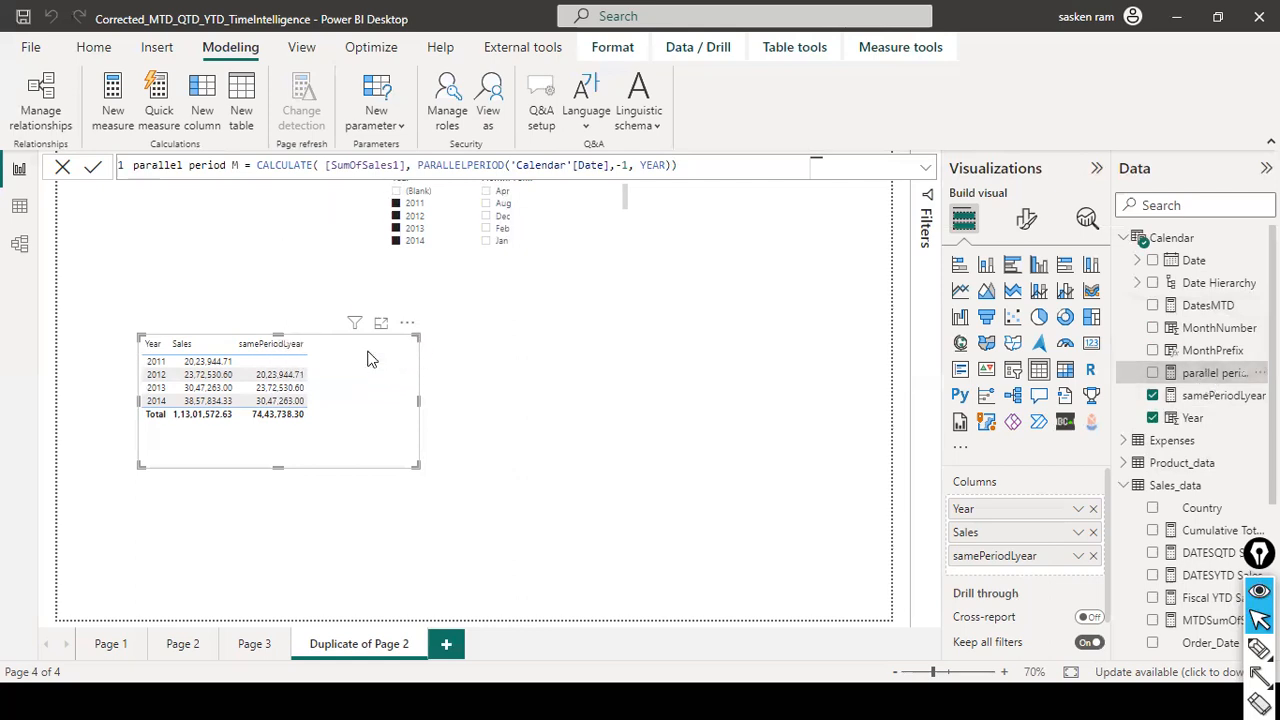
{"action": "left_click_drag", "start_coordinate": [419, 401], "coordinate": [566, 414]}
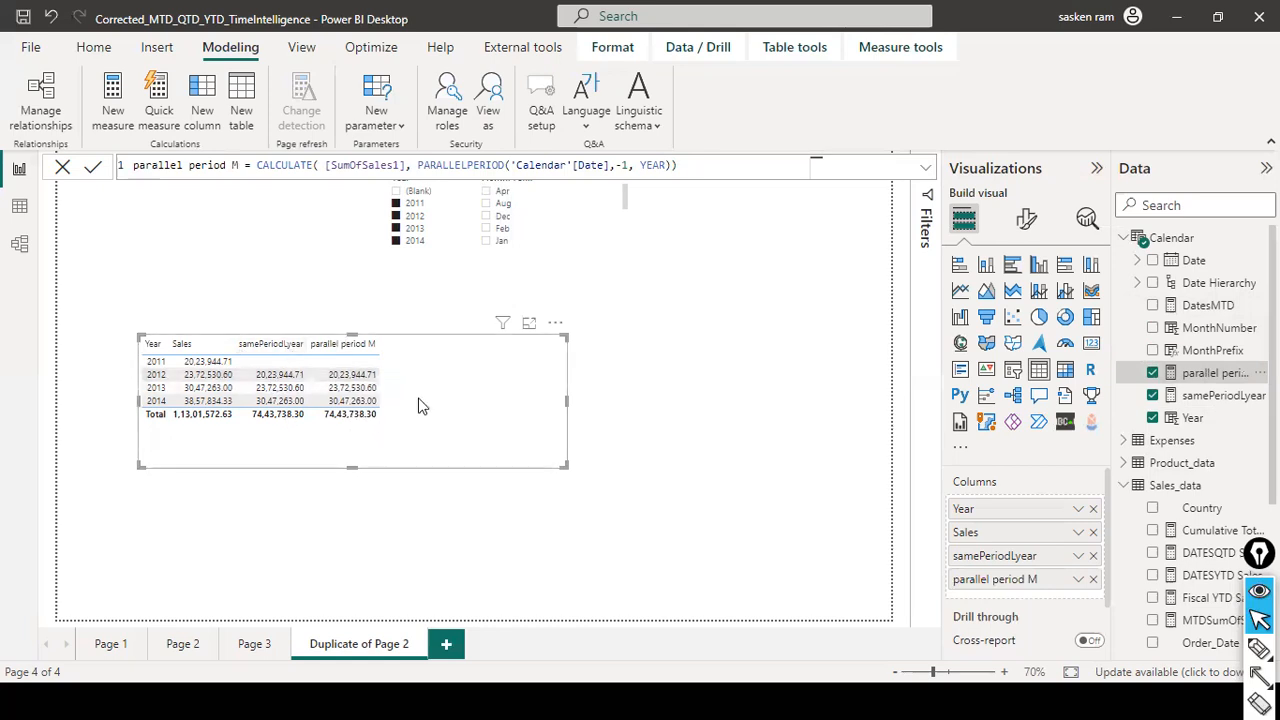
- Set PARALLELPERIOD's number of intervals to 2 in the parallel period M measure and commit the formula
{"action": "left_click", "coordinate": [620, 165]}
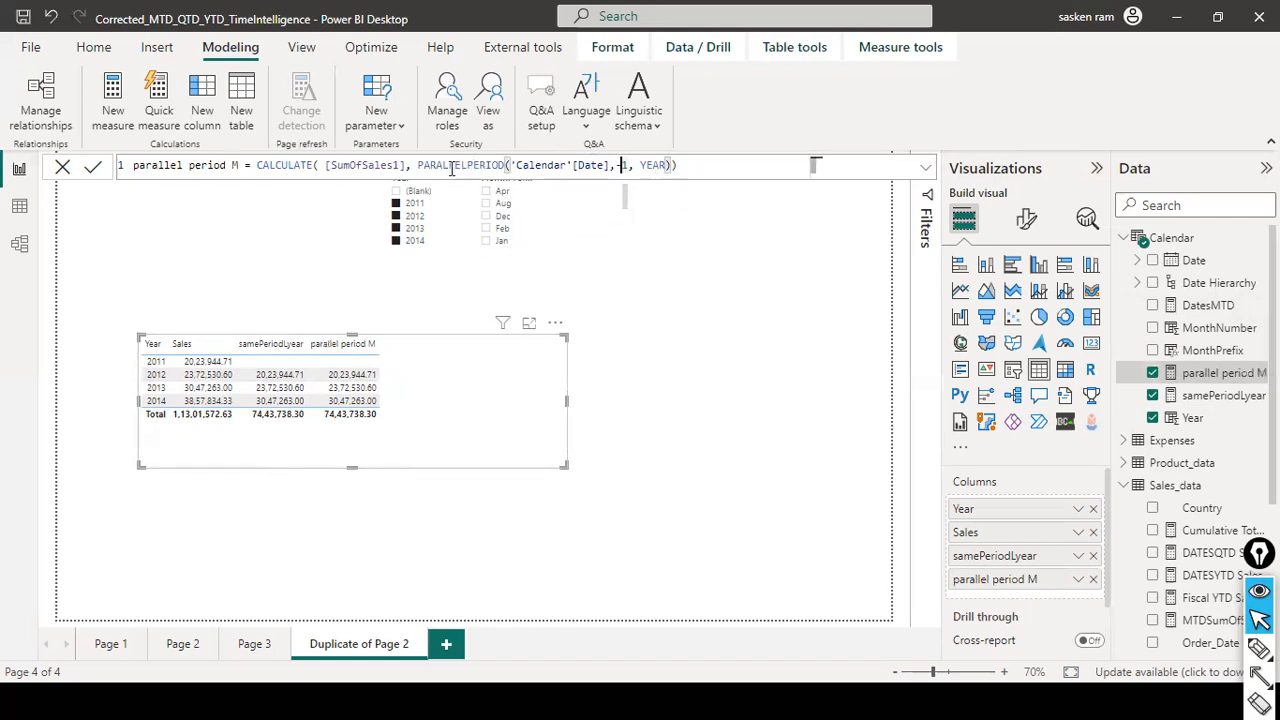
{"action": "left_click", "coordinate": [666, 165]}
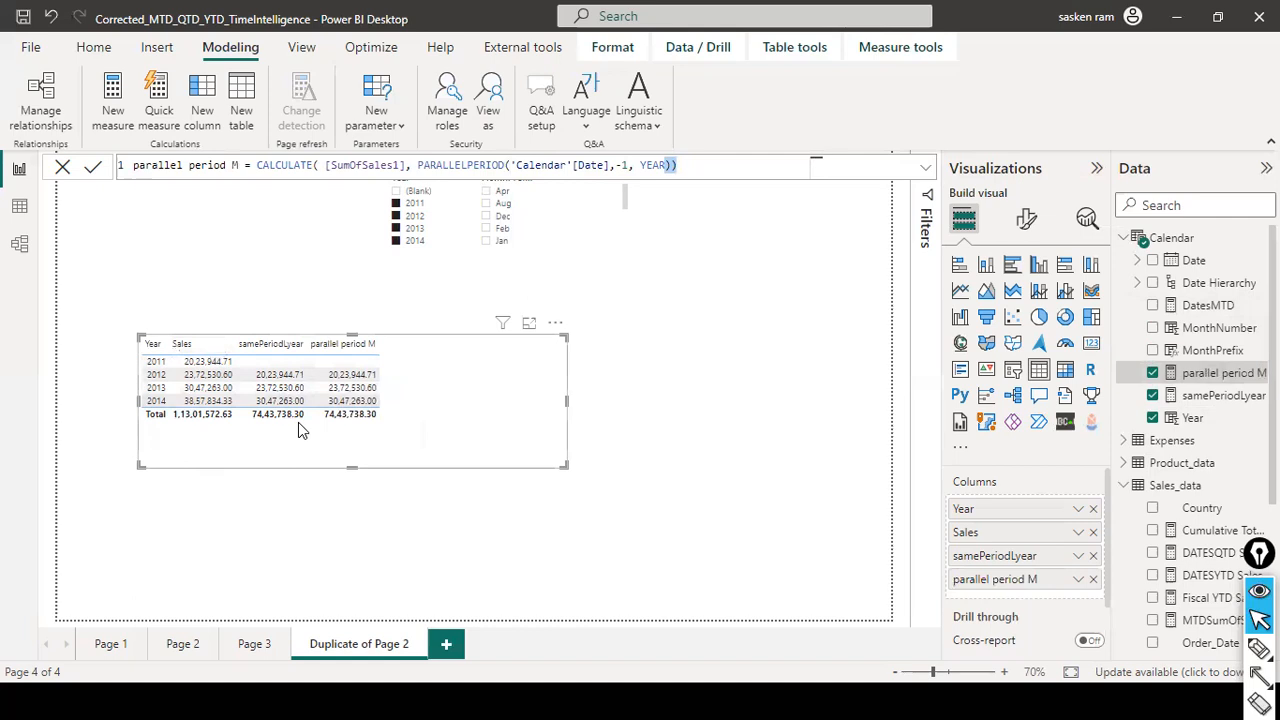
{"action": "double_click", "coordinate": [662, 165]}
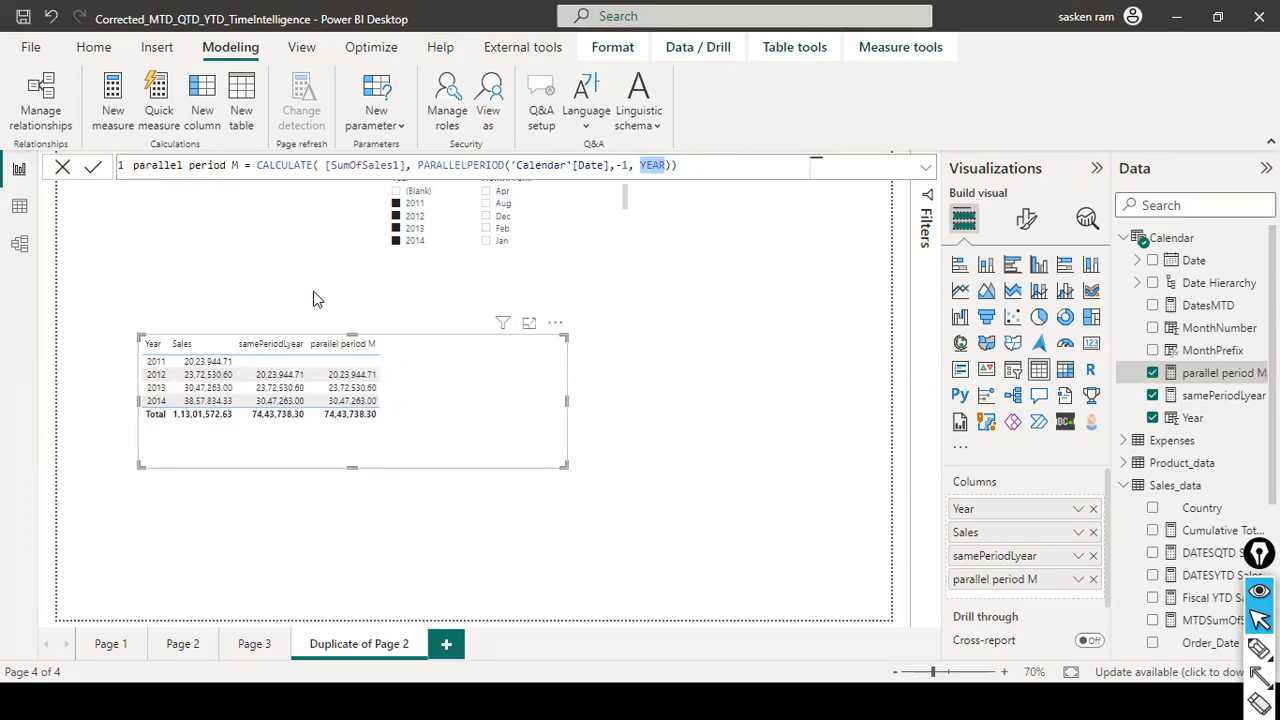
{"action": "left_click", "coordinate": [627, 165]}
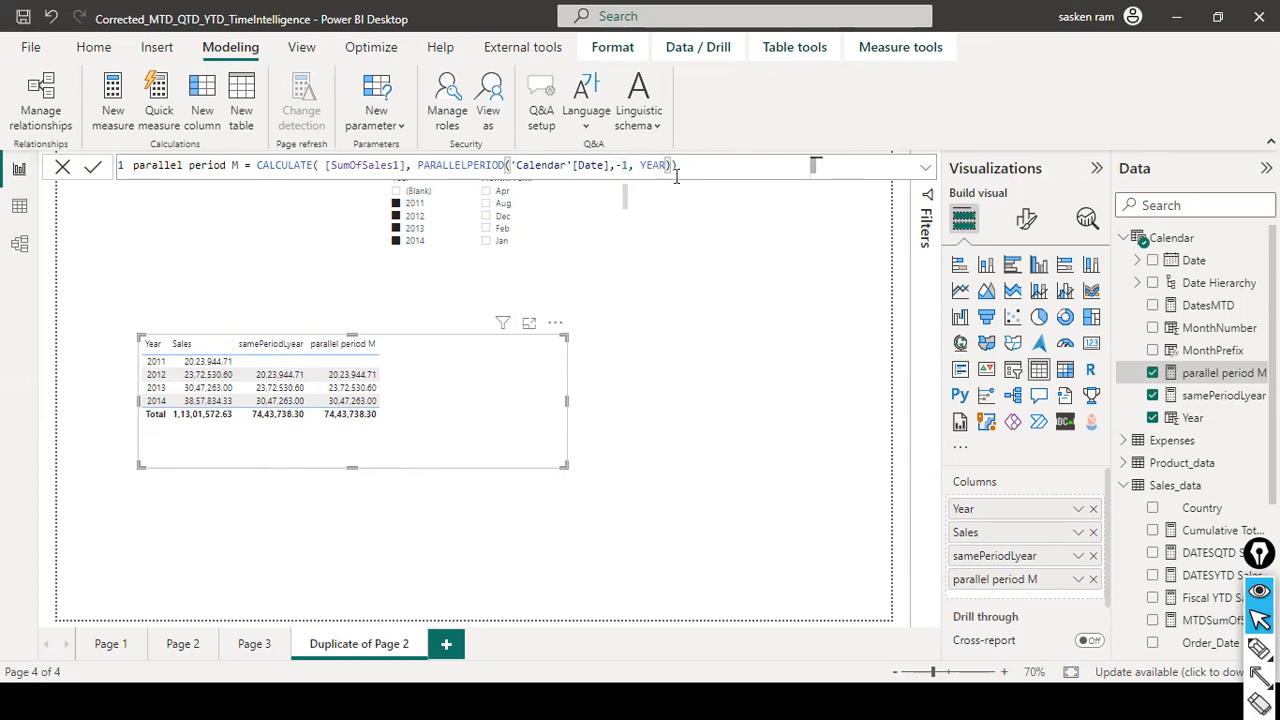
{"action": "key", "text": "BackSpace"}
{"action": "key", "text": "BackSpace"}
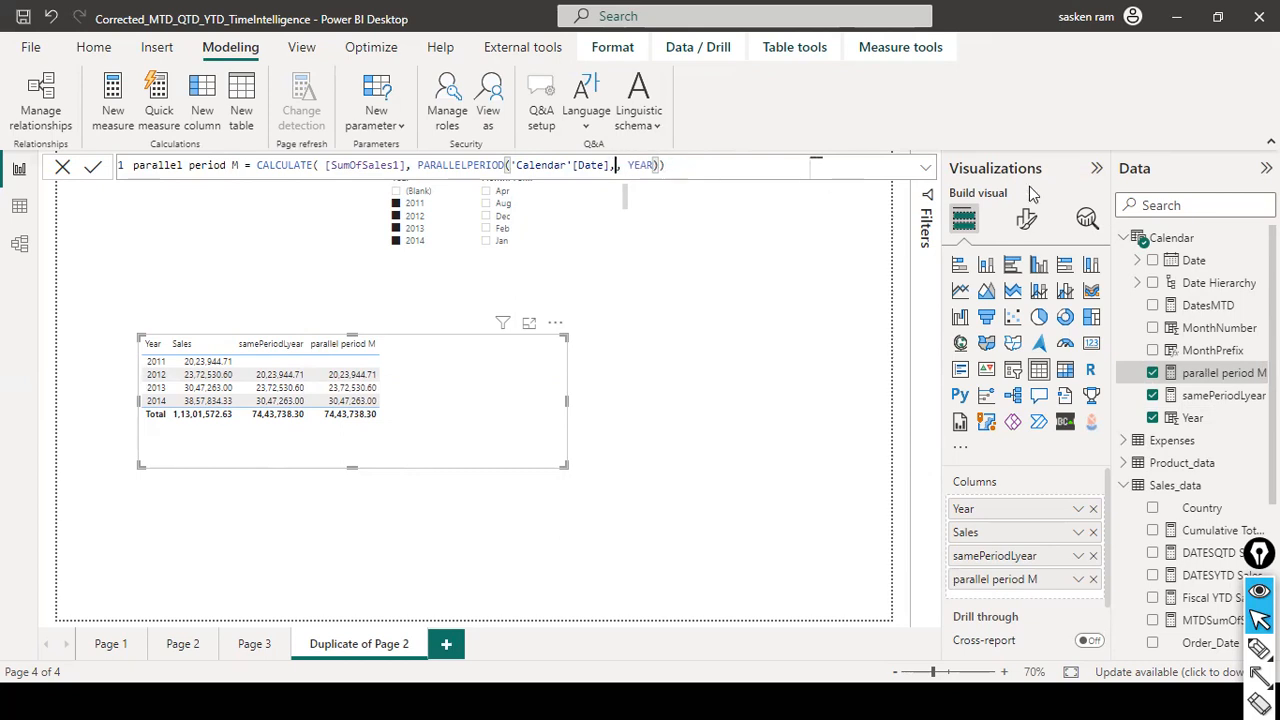
{"action": "type", "text": "2"}
{"action": "key", "text": "End"}
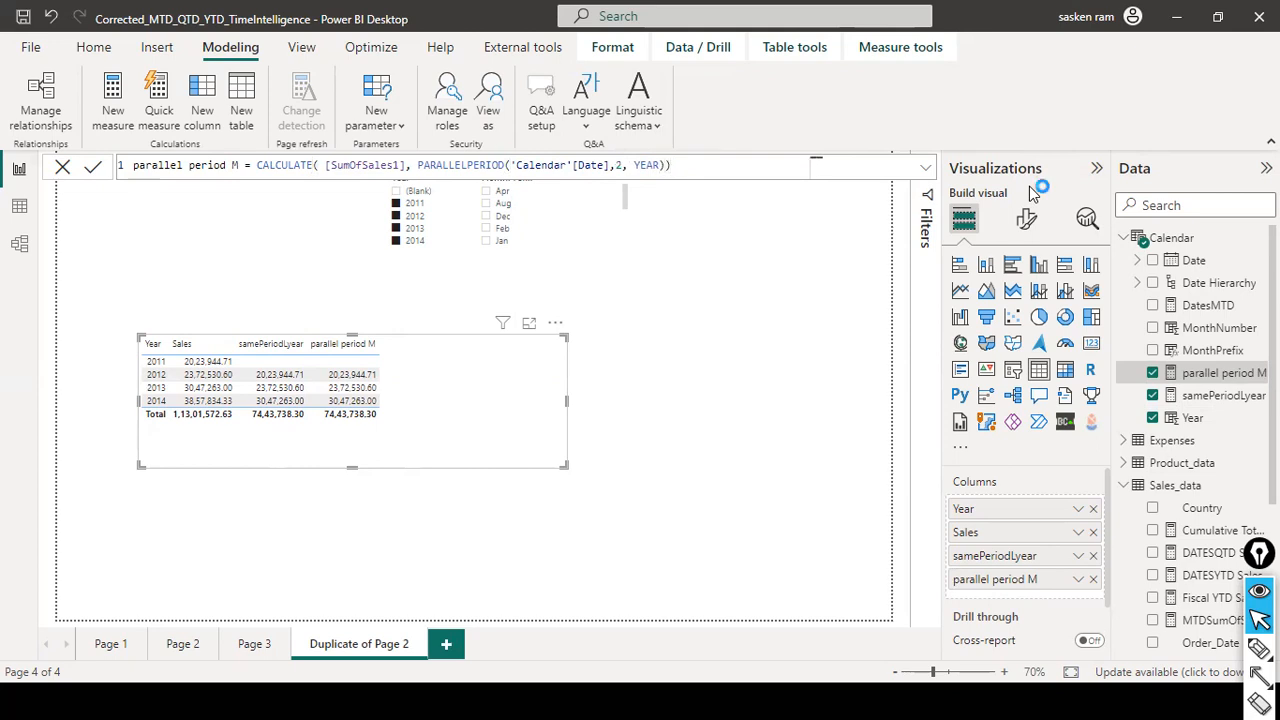
{"action": "key", "text": "Return"}
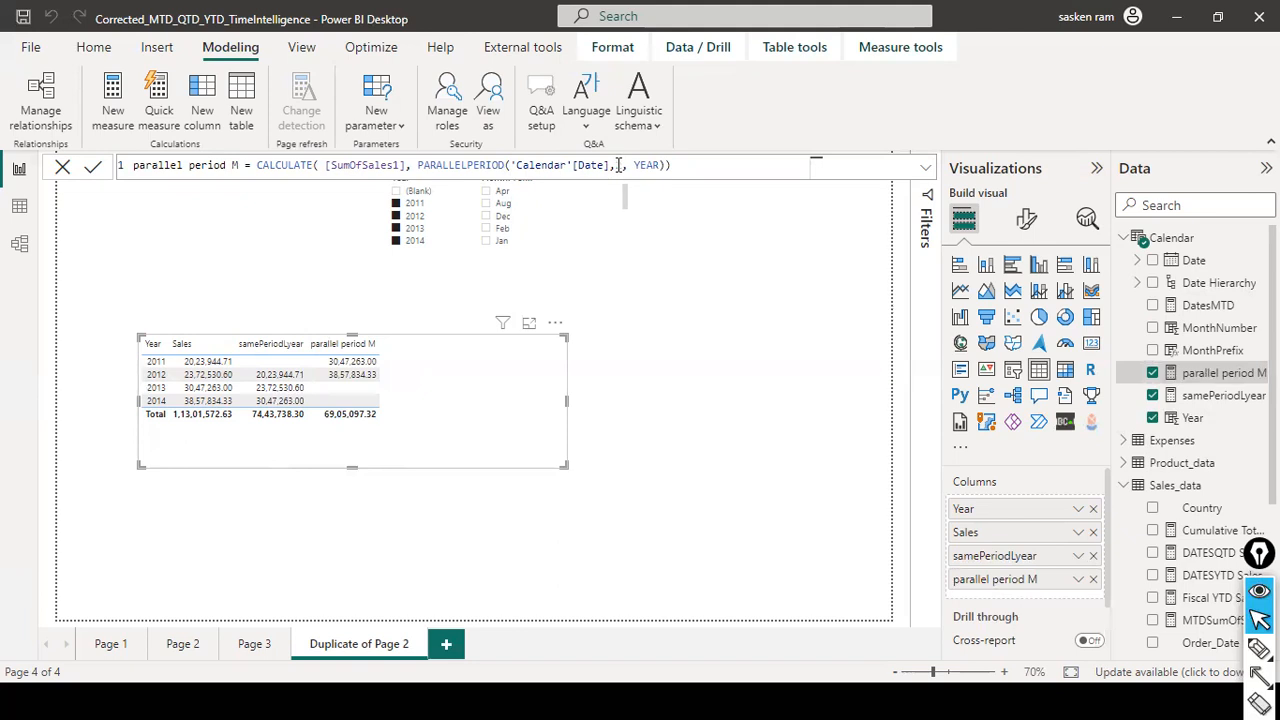
- Set PARALLELPERIOD's number of intervals back to -1 in the parallel period M measure and commit the formula
{"action": "left_click", "coordinate": [836, 170]}
{"action": "key", "text": "Left"}
{"action": "key", "text": "Left"}
{"action": "key", "text": "Left"}
{"action": "key", "text": "Left"}
{"action": "key", "text": "Left"}
{"action": "key", "text": "Left"}
{"action": "key", "text": "Left"}
{"action": "key", "text": "Left"}
{"action": "key", "text": "BackSpace"}
{"action": "type", "text": "-1"}
{"action": "left_click", "coordinate": [836, 171]}
{"action": "key", "text": "Return"}
- Copy the whole parallel period M formula and paste it as the formula of a new measure in the Calendar table
{"action": "key", "text": "ctrl+a"}
{"action": "key", "text": "ctrl+c"}
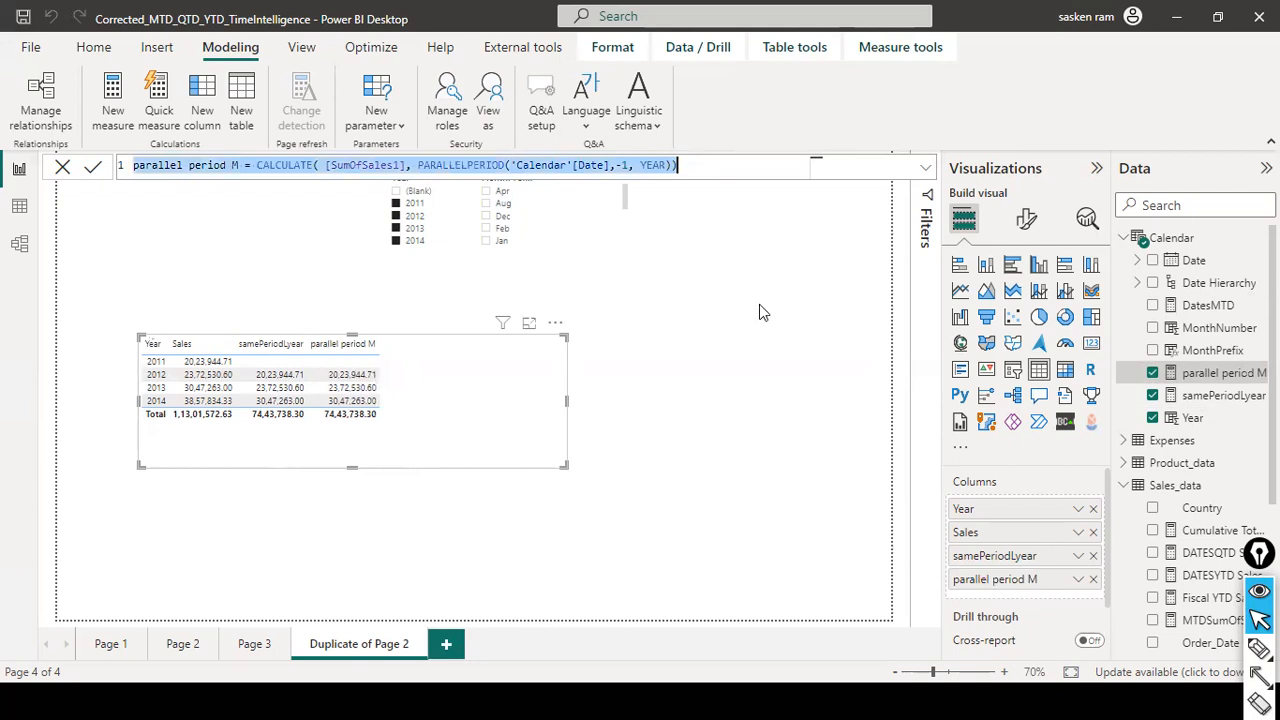
{"action": "key", "text": "Right"}
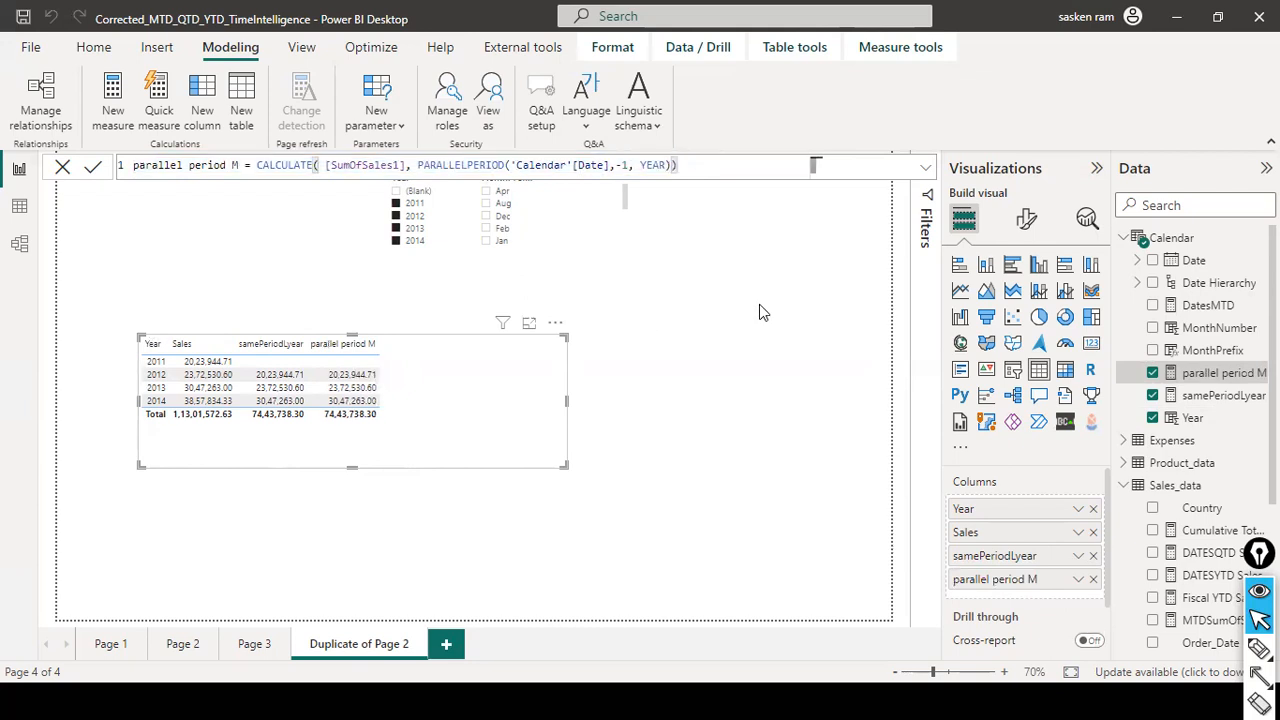
{"action": "left_click", "coordinate": [60, 167]}
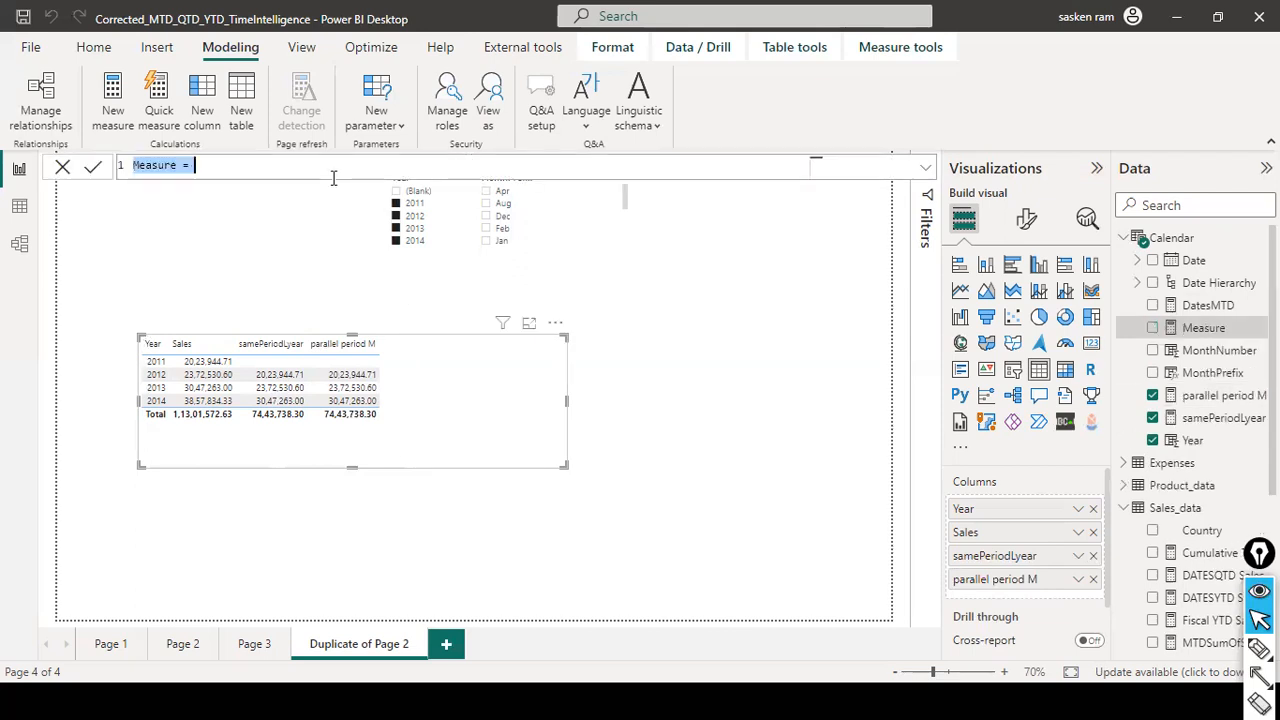
{"action": "key", "text": "ctrl+v"}
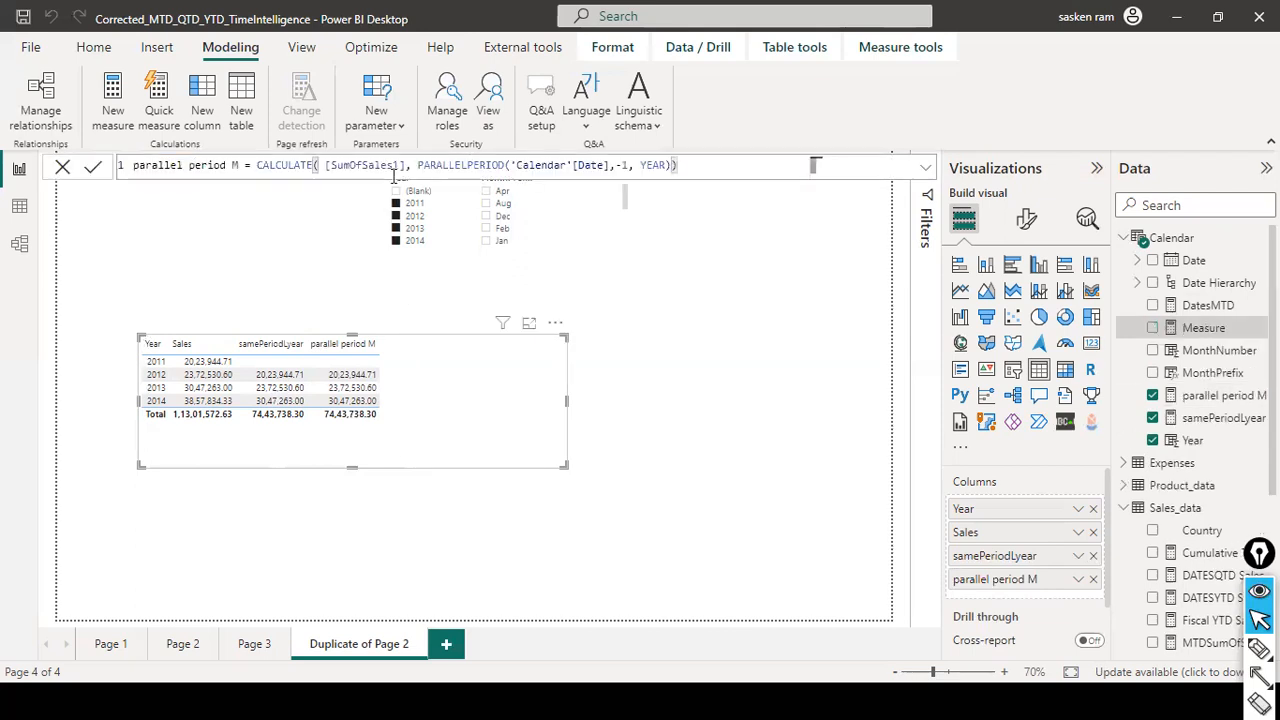
- Replace PARALLELPERIOD with DATEADD in the new measure's pasted formula, with a space after its opening parenthesis
{"action": "double_click", "coordinate": [468, 172]}
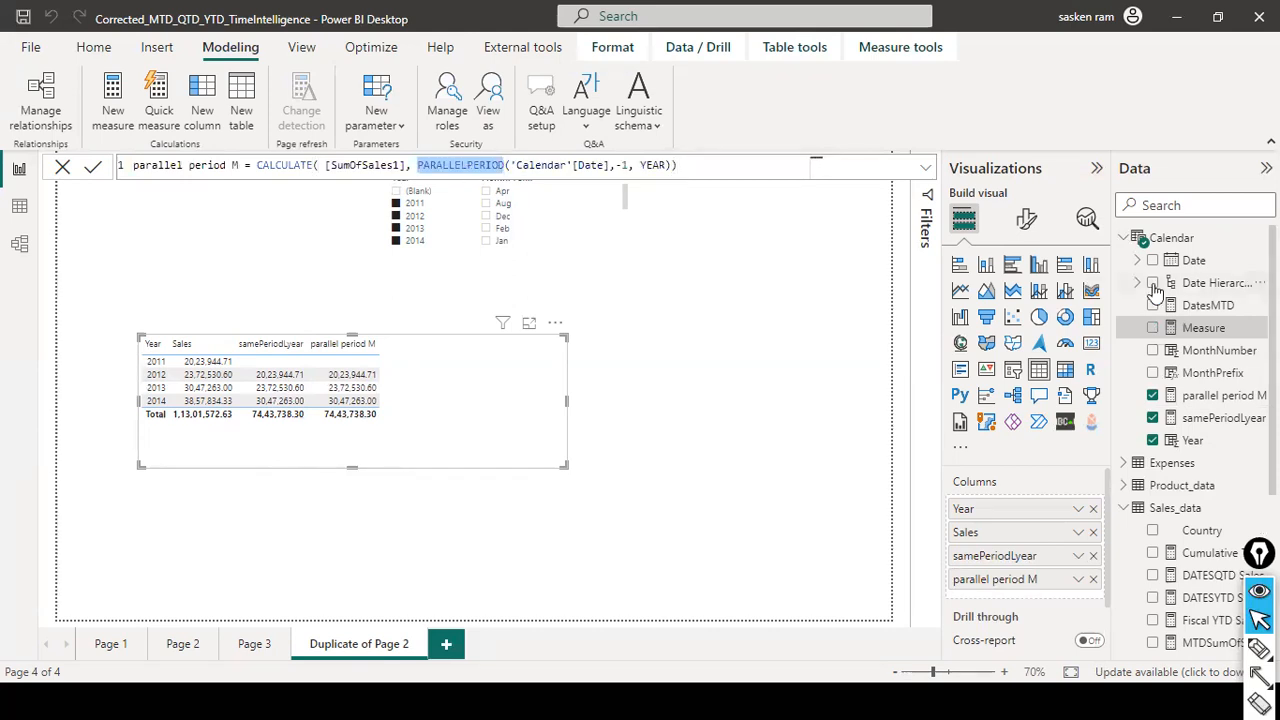
{"action": "type", "text": "DATEADD"}
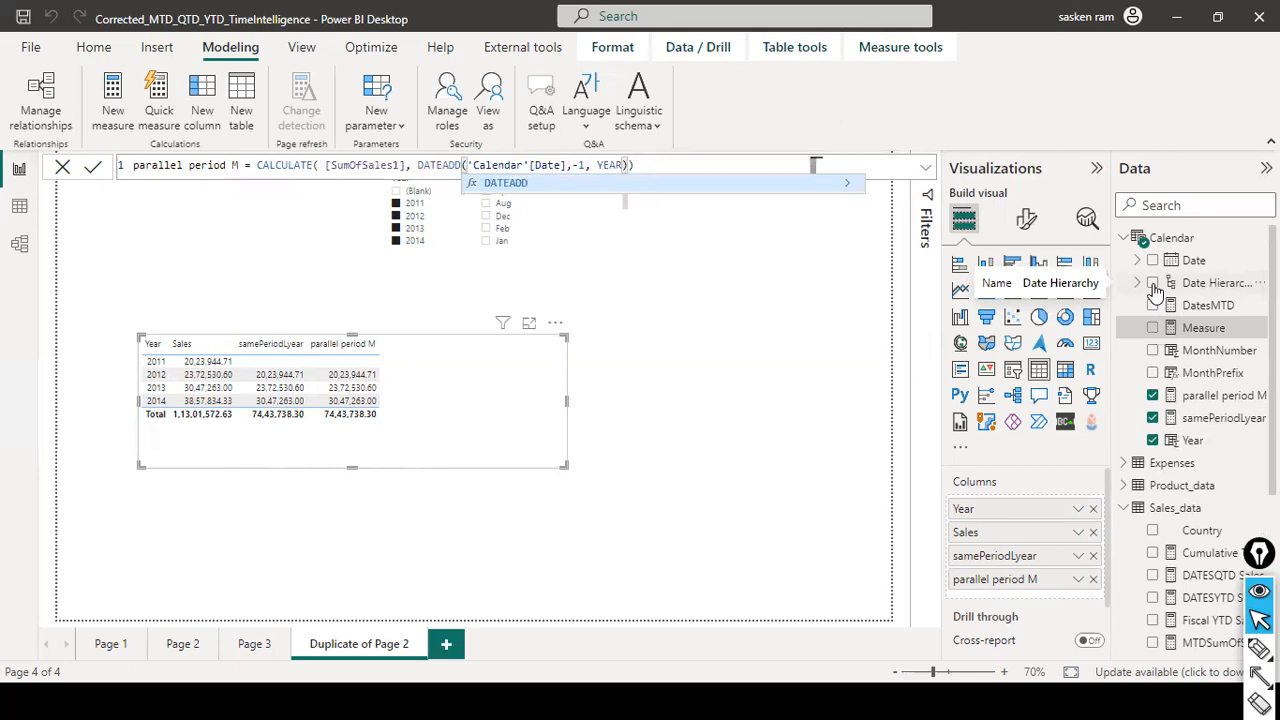
{"action": "type", "text": "("}
{"action": "key", "text": "BackSpace"}
{"action": "key", "text": "Left"}
{"action": "key", "text": "BackSpace"}
{"action": "type", "text": "("}
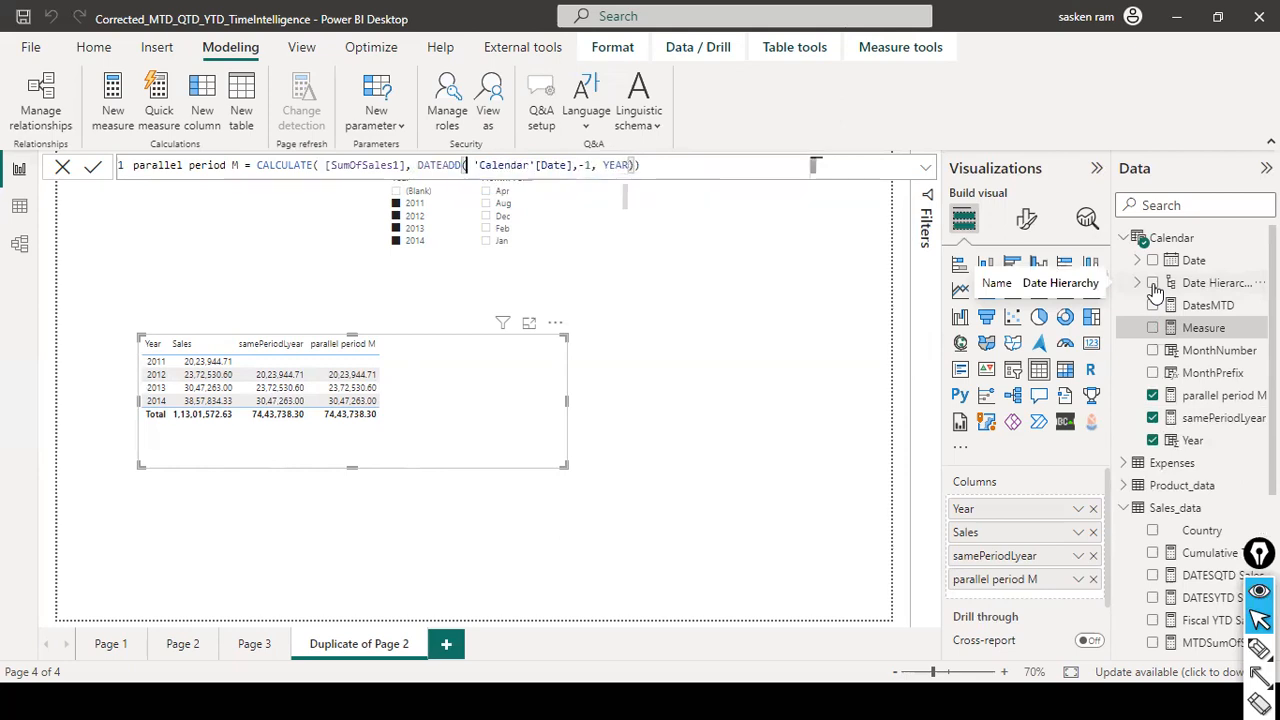
{"action": "key", "text": "BackSpace"}
{"action": "type", "text": "("}
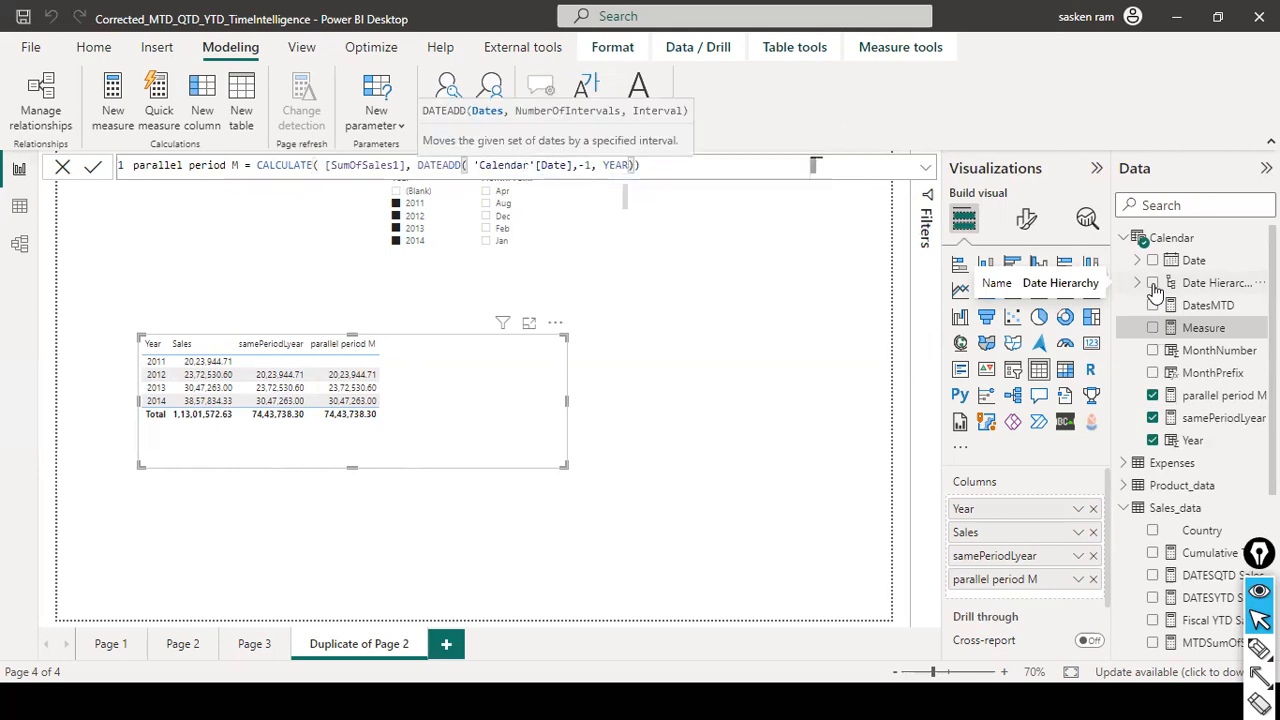
- Remove the opening quote before Calendar in the DATEADD argument and retype the table name's first letter
{"action": "key", "text": "Delete"}
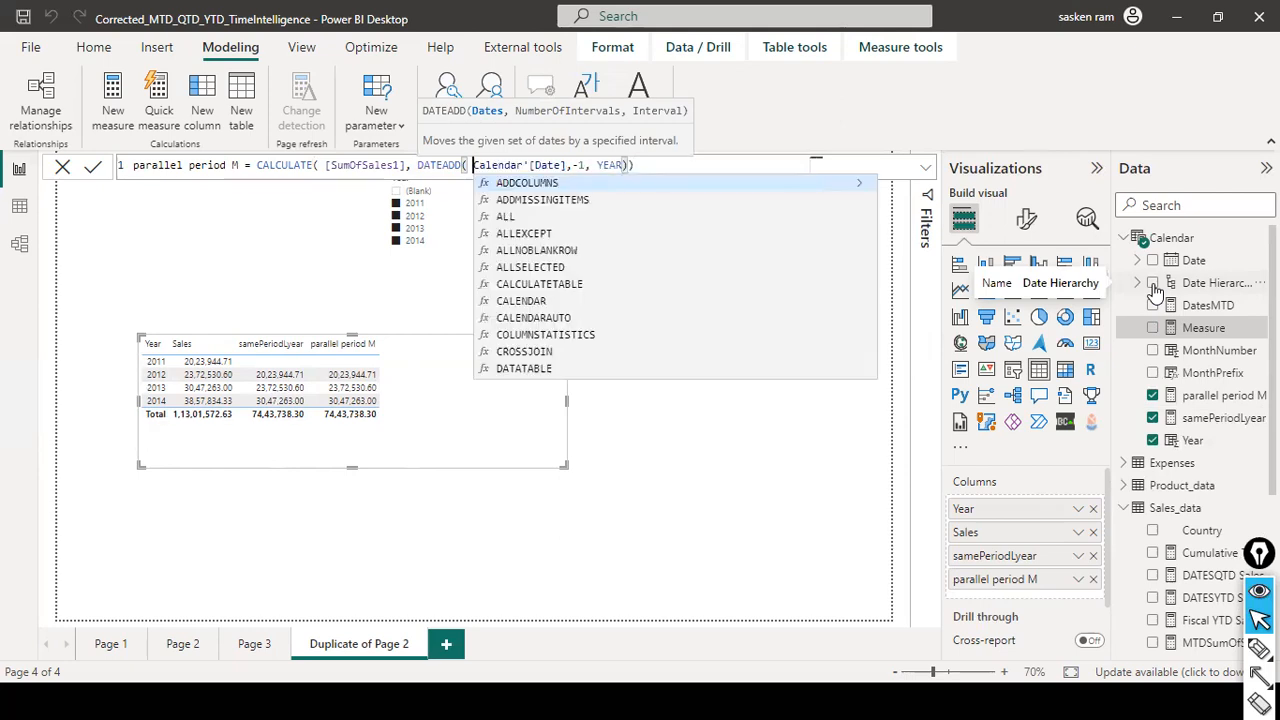
{"action": "key", "text": "Escape"}
{"action": "key", "text": "Right"}
{"action": "key", "text": "Right"}
{"action": "key", "text": "Right"}
{"action": "key", "text": "Right"}
{"action": "key", "text": "Right"}
{"action": "key", "text": "Right"}
{"action": "key", "text": "Right"}
{"action": "key", "text": "Right"}
{"action": "key", "text": "Right"}
{"action": "key", "text": "Right"}
{"action": "key", "text": "Right"}
{"action": "key", "text": "Right"}
{"action": "key", "text": "Right"}
{"action": "key", "text": "Right"}
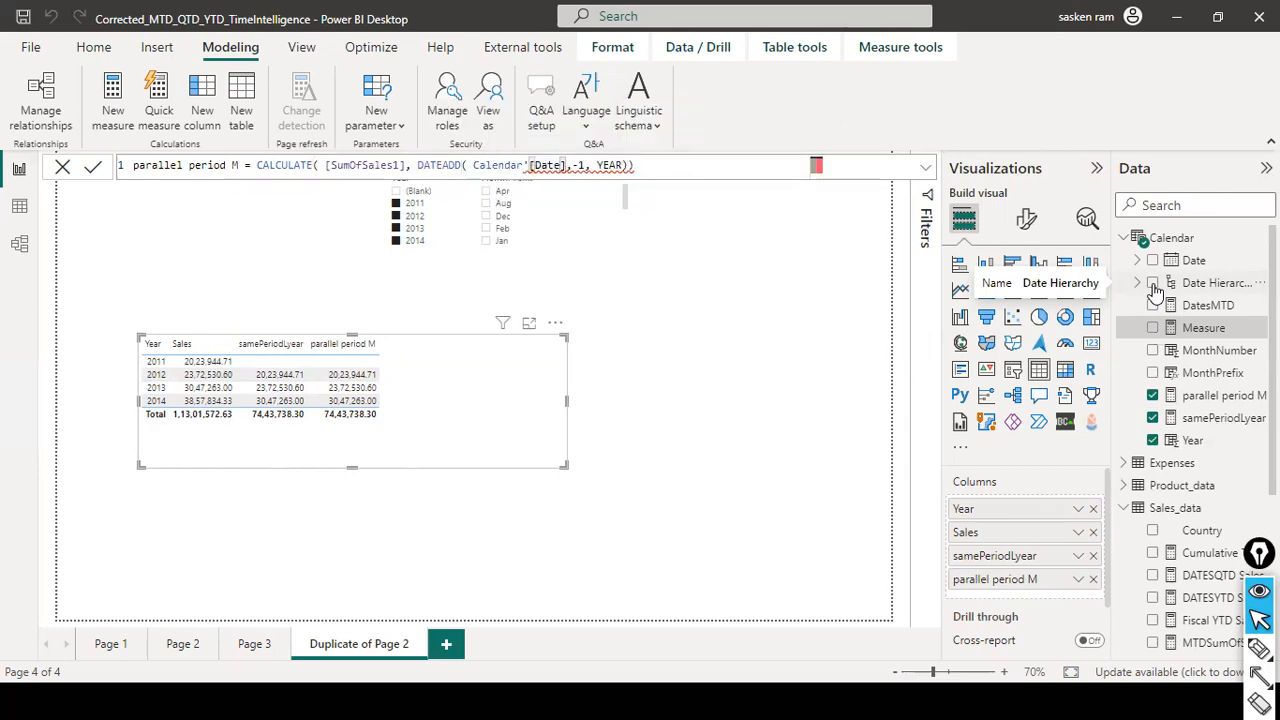
{"action": "key", "text": "Right"}
{"action": "key", "text": "Left"}
{"action": "key", "text": "Left"}
{"action": "key", "text": "Left"}
{"action": "key", "text": "Left"}
{"action": "key", "text": "Left"}
{"action": "key", "text": "Left"}
{"action": "key", "text": "Left"}
{"action": "key", "text": "Left"}
{"action": "key", "text": "Left"}
{"action": "key", "text": "Left"}
{"action": "key", "text": "Left"}
{"action": "key", "text": "Left"}
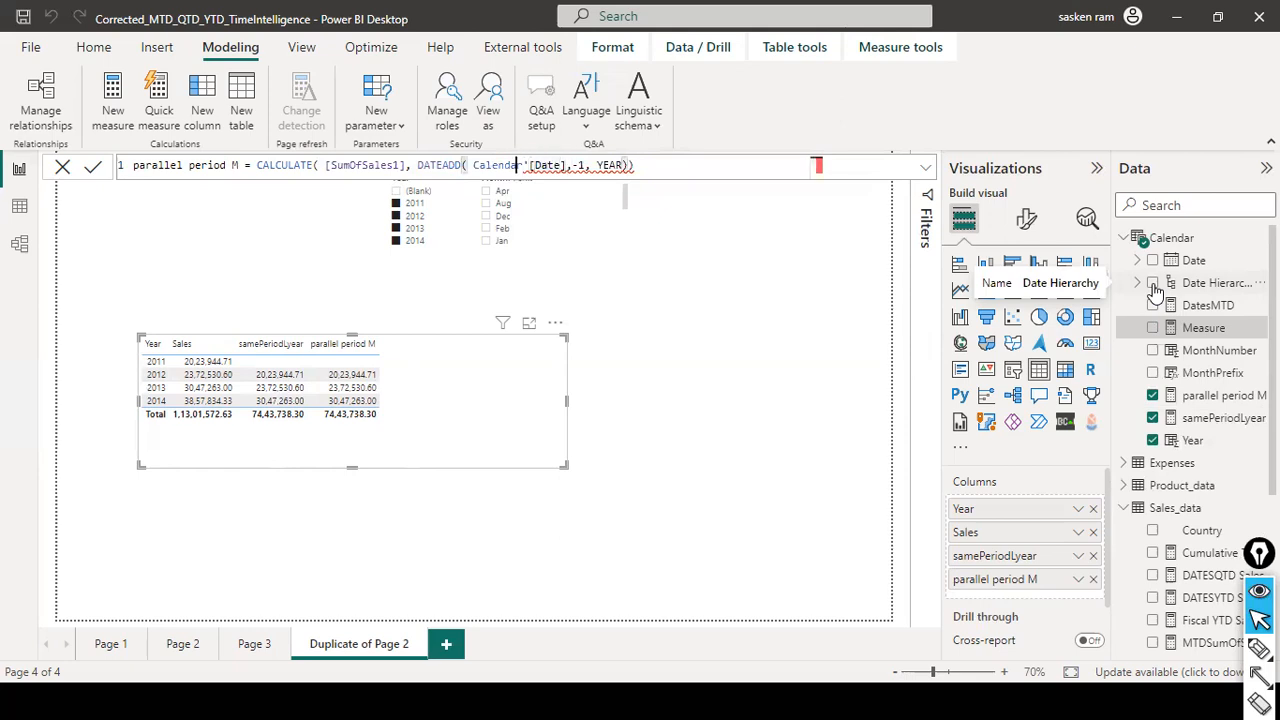
{"action": "key", "text": "Left"}
{"action": "key", "text": "Left"}
{"action": "key", "text": "Left"}
{"action": "key", "text": "Delete"}
{"action": "key", "text": "Escape"}
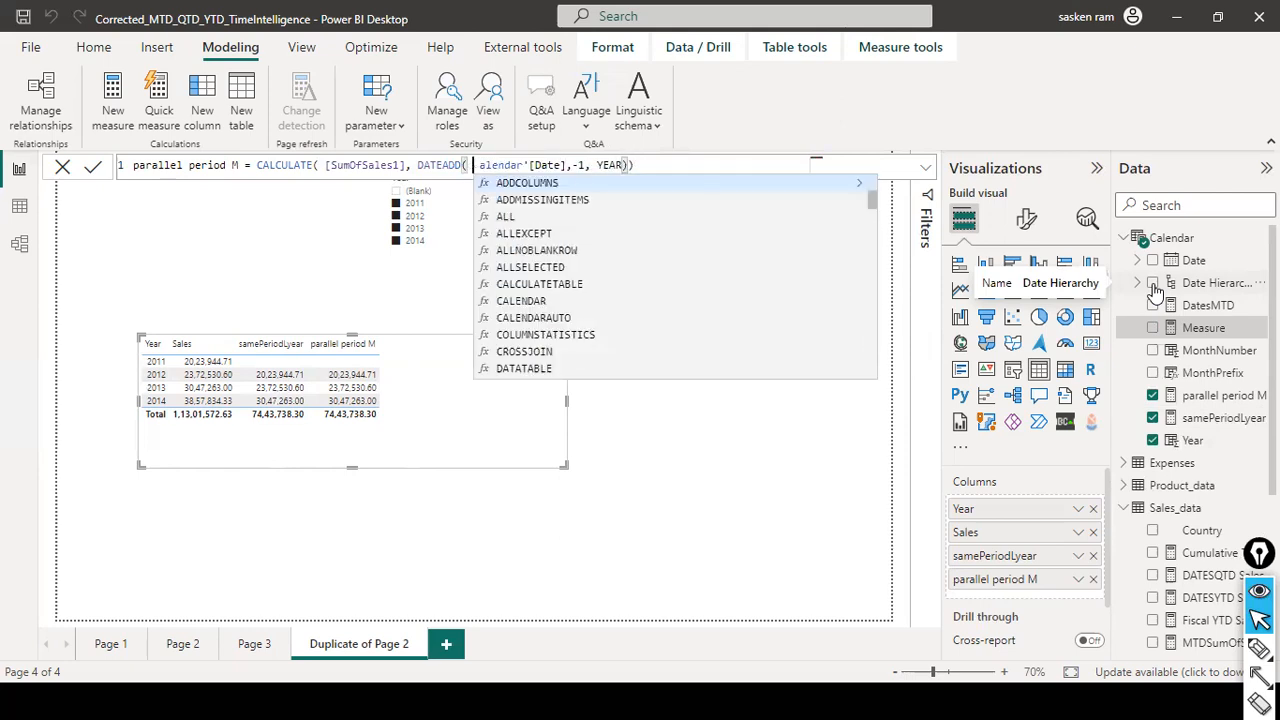
{"action": "type", "text": "C"}
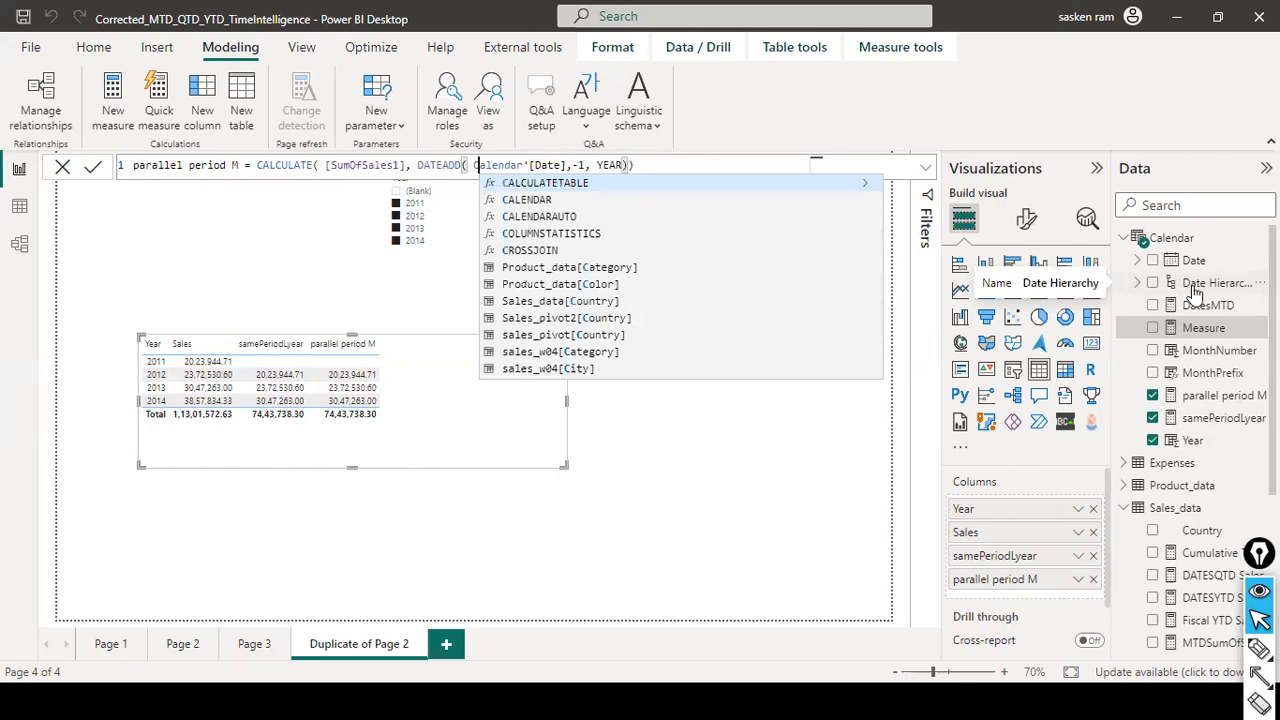
- Try to commit the new DATEADD measure under the copied name parallel period M
{"action": "left_click", "coordinate": [703, 165]}
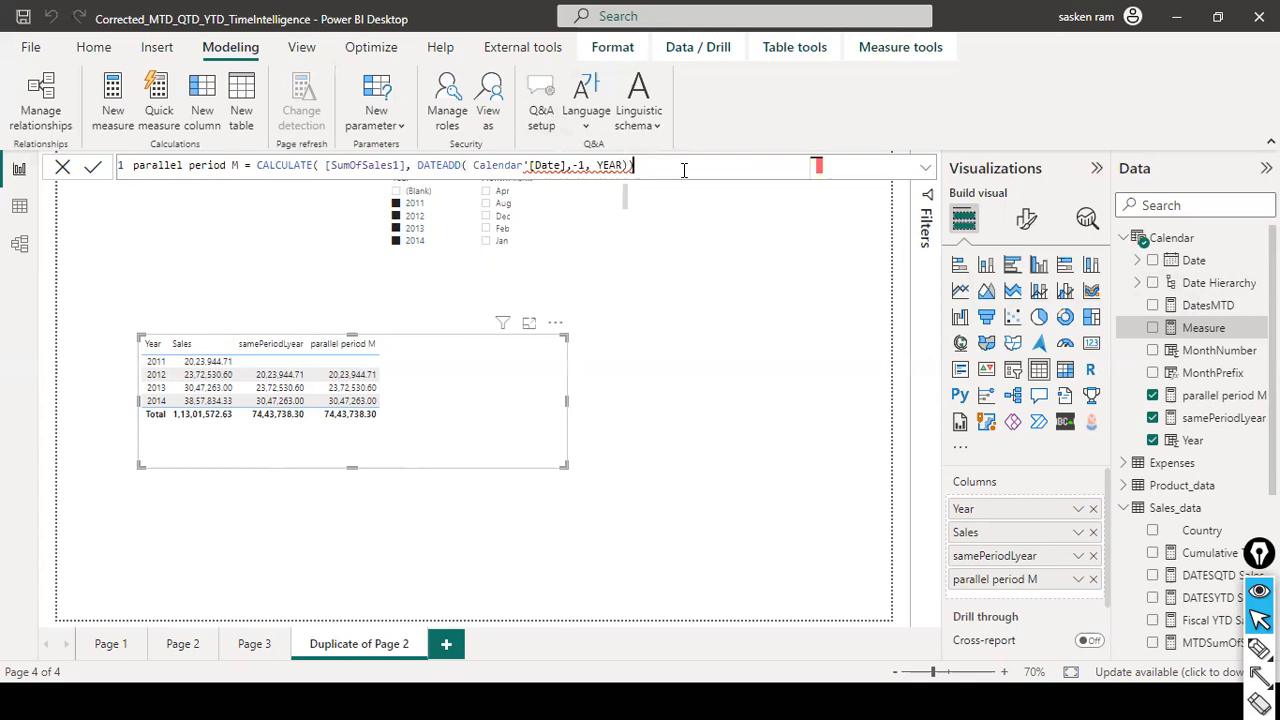
{"action": "mouse_move", "coordinate": [576, 175]}
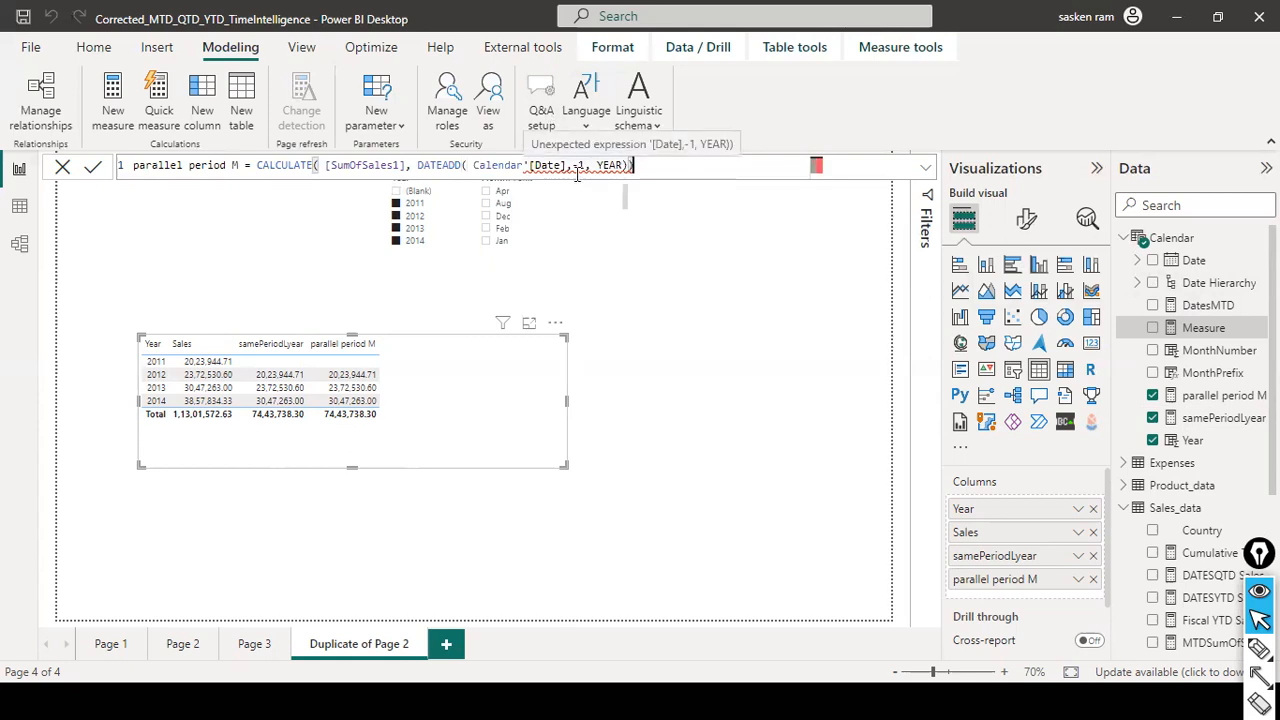
{"action": "left_click", "coordinate": [524, 165]}
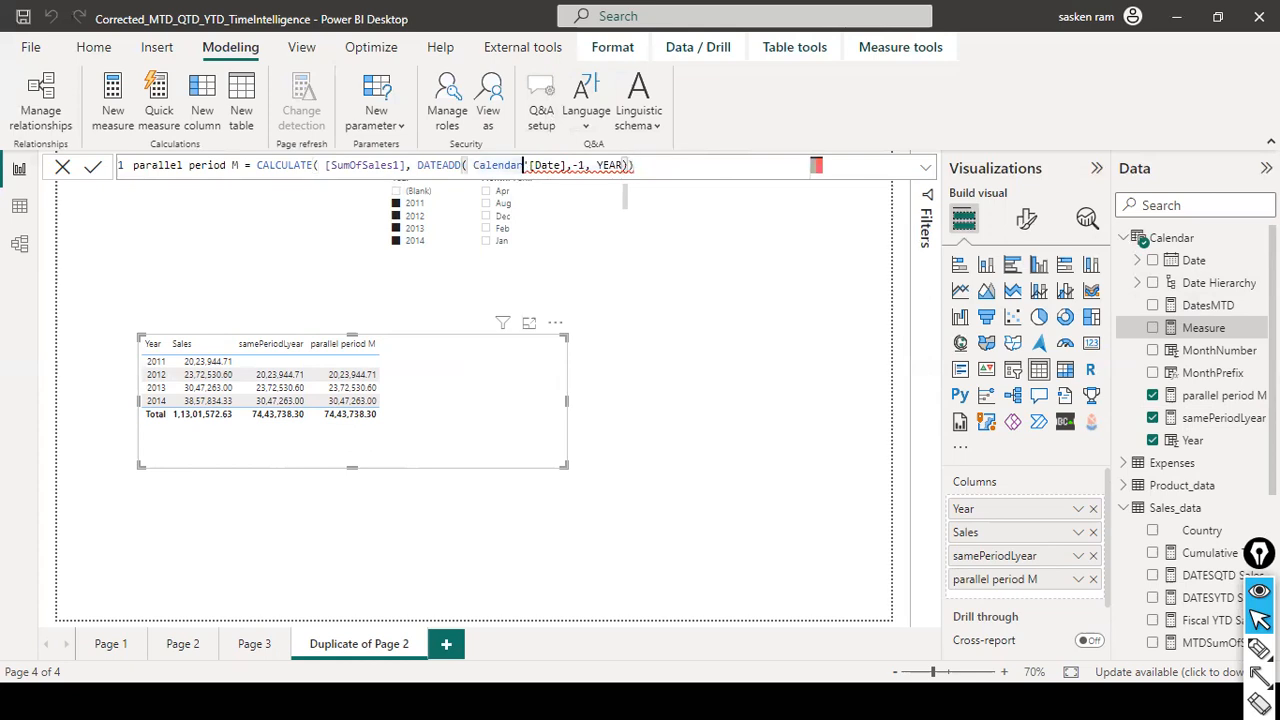
{"action": "key", "text": "Left"}
{"action": "left_click", "coordinate": [666, 168]}
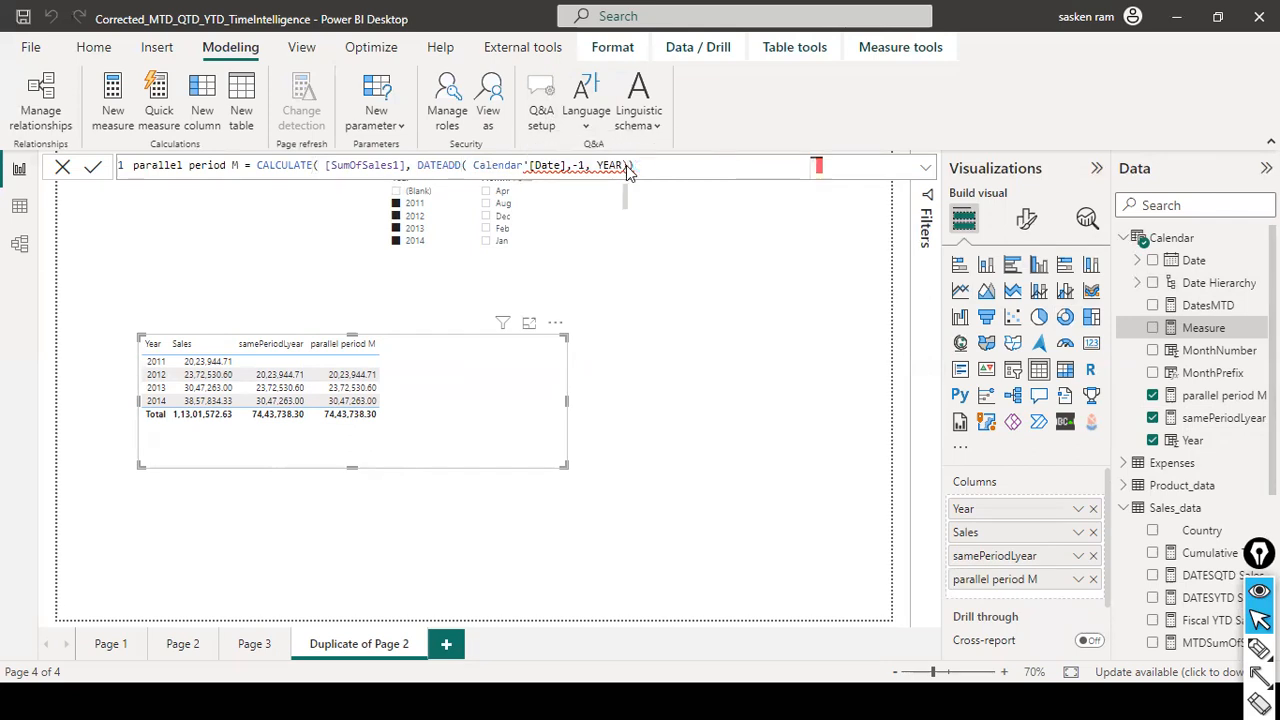
{"action": "key", "text": "Return"}
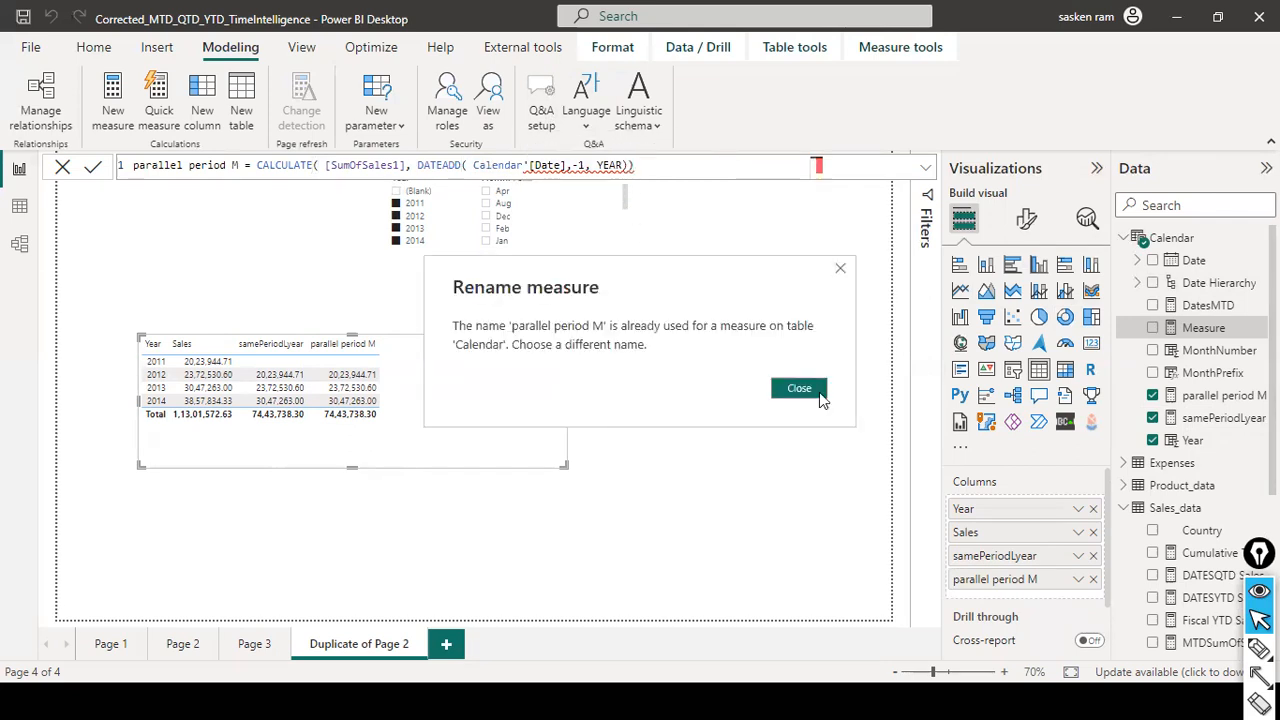
{"action": "left_click", "coordinate": [840, 269]}
- Rename the new measure to DAteAdd M at the start of its formula
{"action": "left_click", "coordinate": [203, 167]}
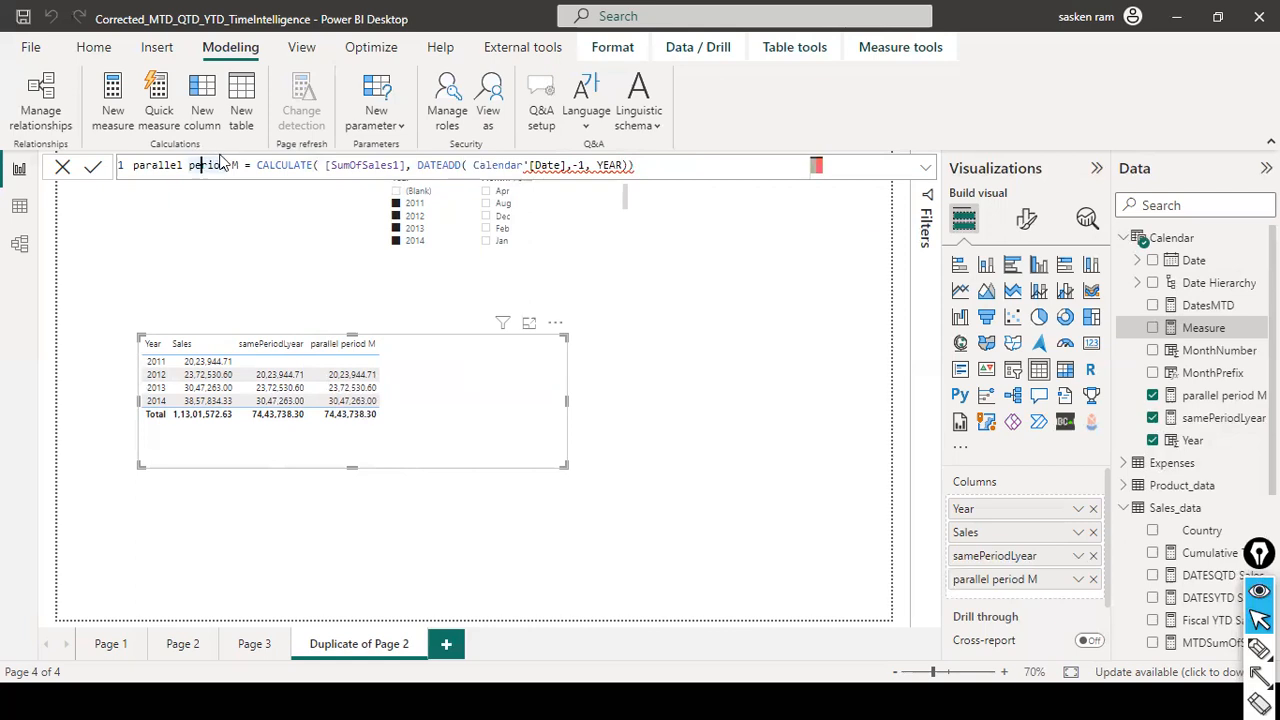
{"action": "key", "text": "ctrl+a"}
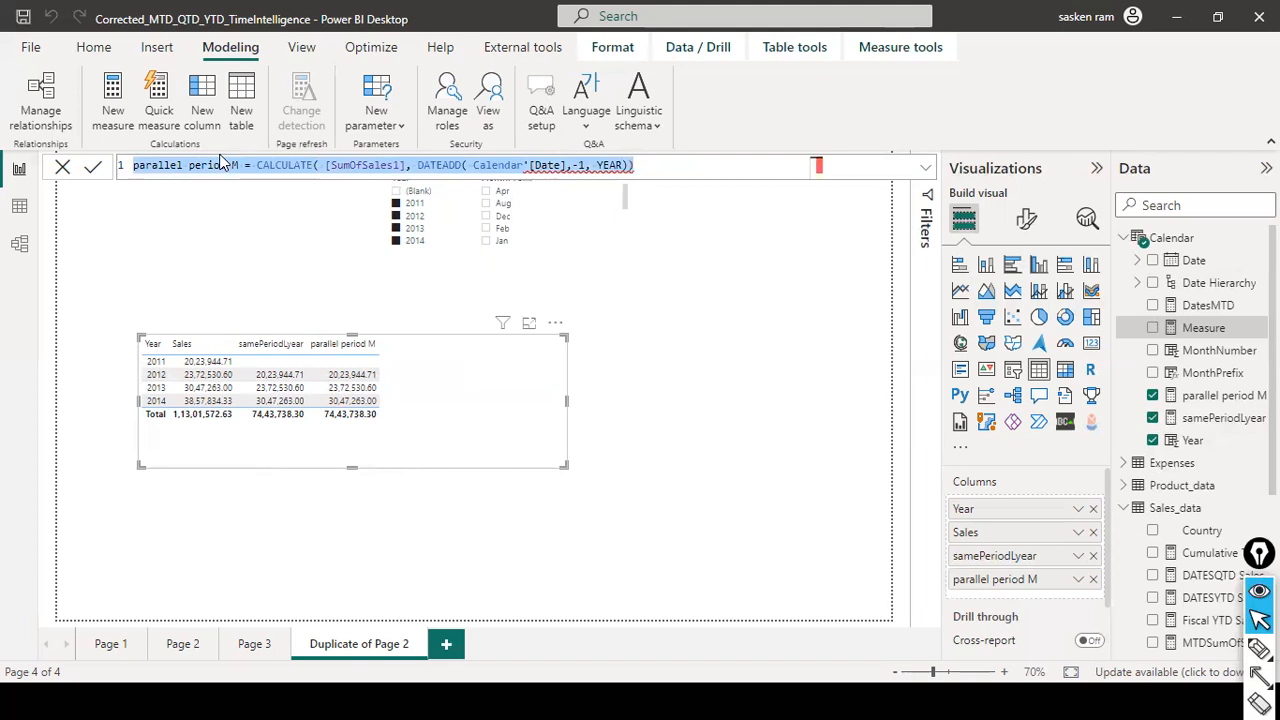
{"action": "left_click_drag", "start_coordinate": [230, 167], "coordinate": [42, 150]}
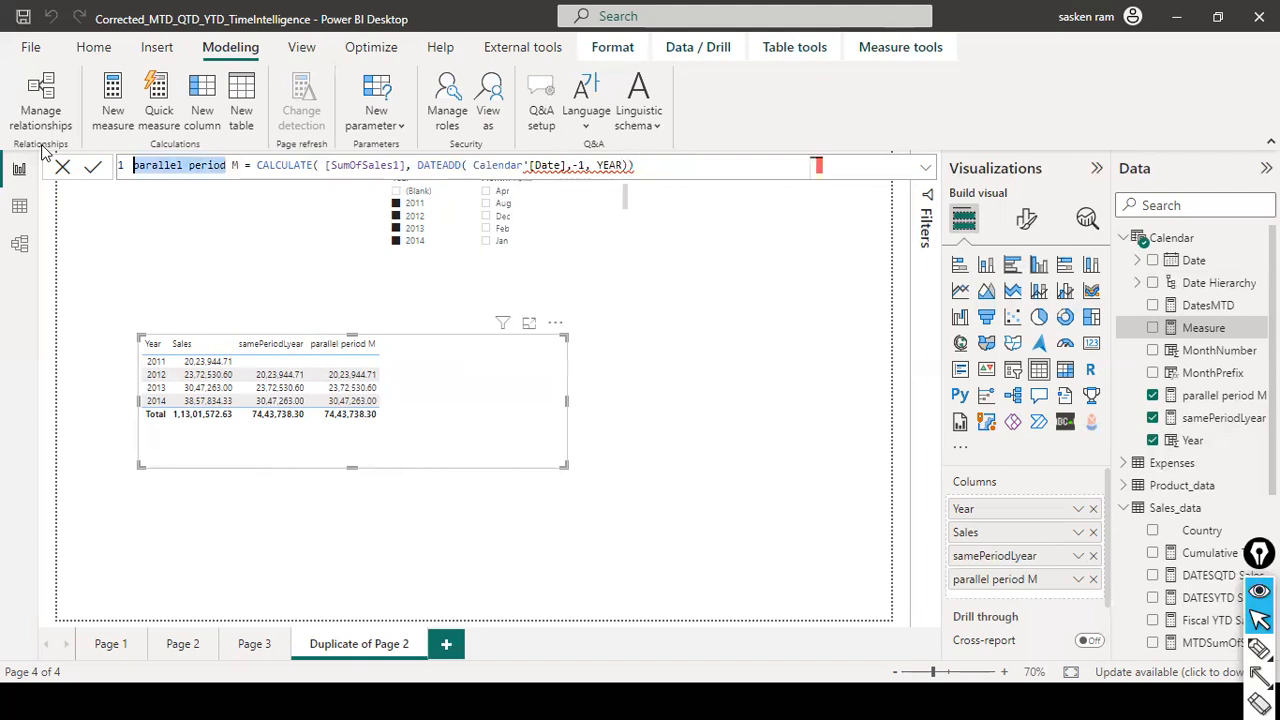
{"action": "type", "text": "DAteAdd"}
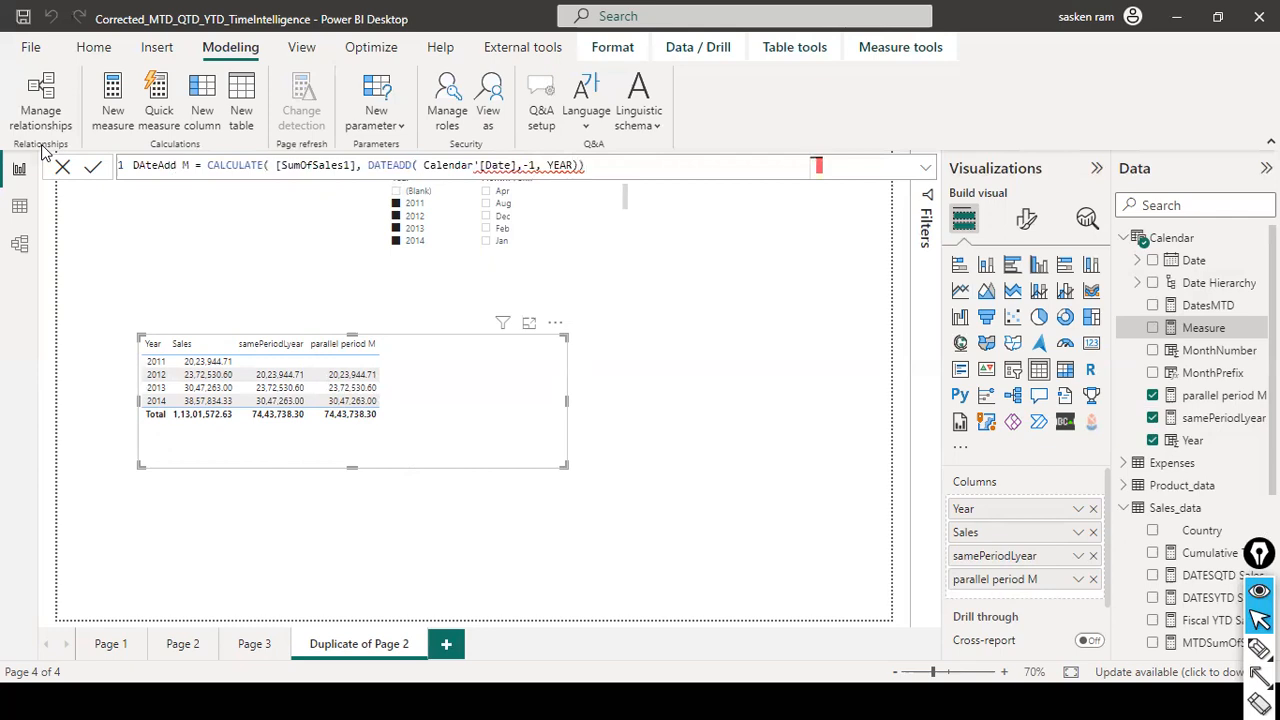
- Replace everything after [SumOfSales1] in the DAteAdd M formula with a Dateadd function on the 'Calendar'[Date] column
{"action": "key", "text": "ctrl+Right"}
{"action": "key", "text": "ctrl+Right"}
{"action": "key", "text": "ctrl+Right"}
{"action": "key", "text": "ctrl+Right"}
{"action": "key", "text": "ctrl+Right"}
{"action": "key", "text": "ctrl+Right"}
{"action": "key", "text": "ctrl+Right"}
{"action": "key", "text": "ctrl+Left"}
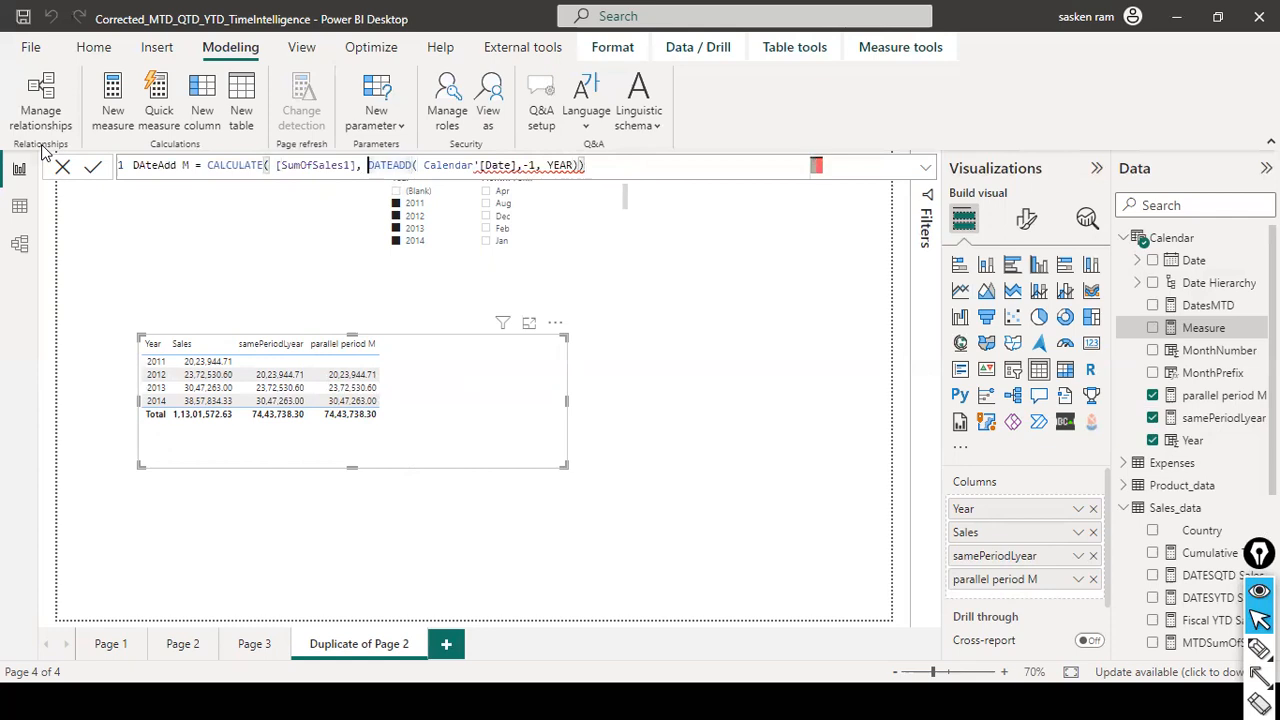
{"action": "key", "text": "shift+End"}
{"action": "type", "text": "Dateadd"}
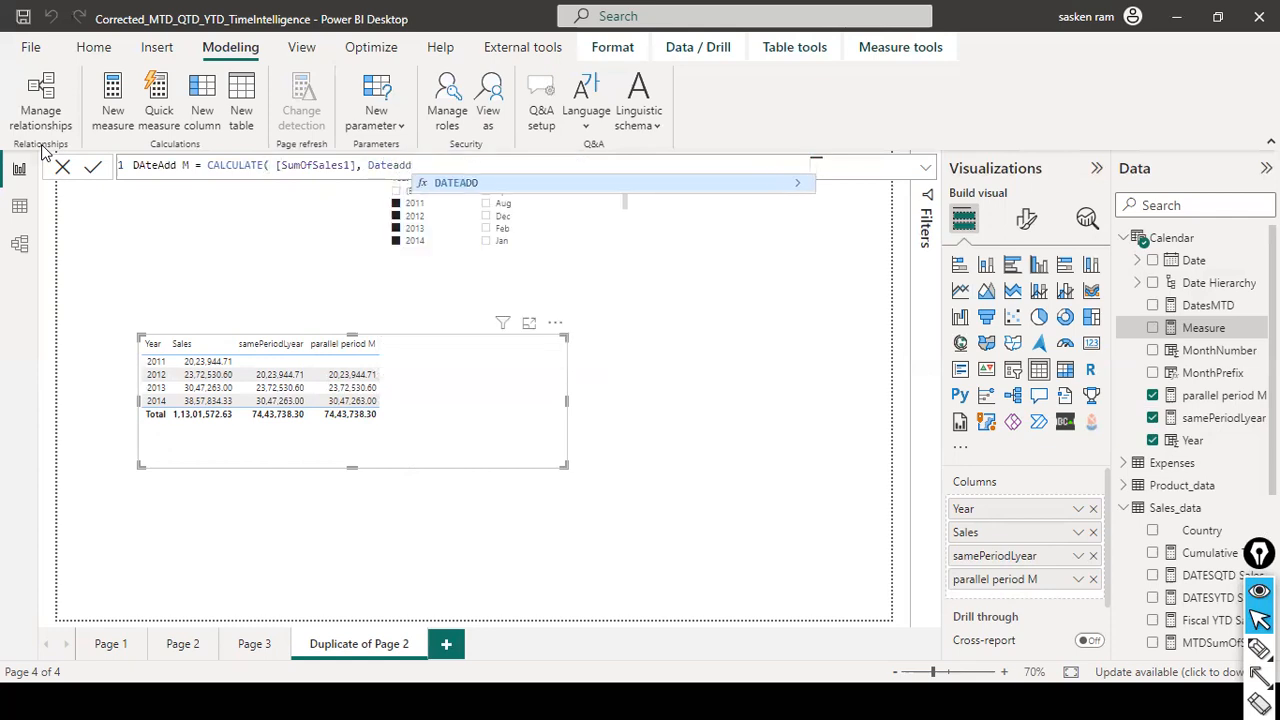
{"action": "type", "text": "(cal"}
{"action": "key", "text": "Up"}
{"action": "key", "text": "Up"}
{"action": "key", "text": "Up"}
{"action": "key", "text": "Up"}
{"action": "key", "text": "Tab"}
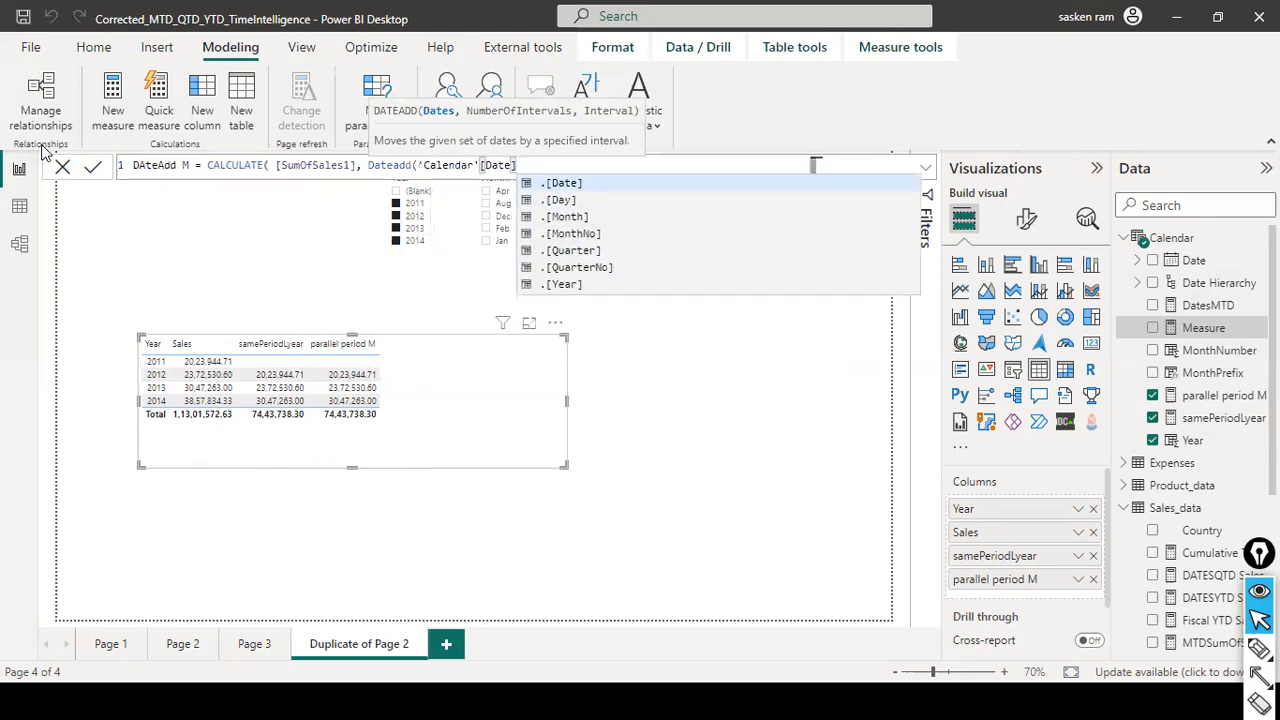
- Complete Dateadd with -1 as number of intervals and YEAR as interval, close both functions and commit the measure
{"action": "type", "text": ",-1,"}
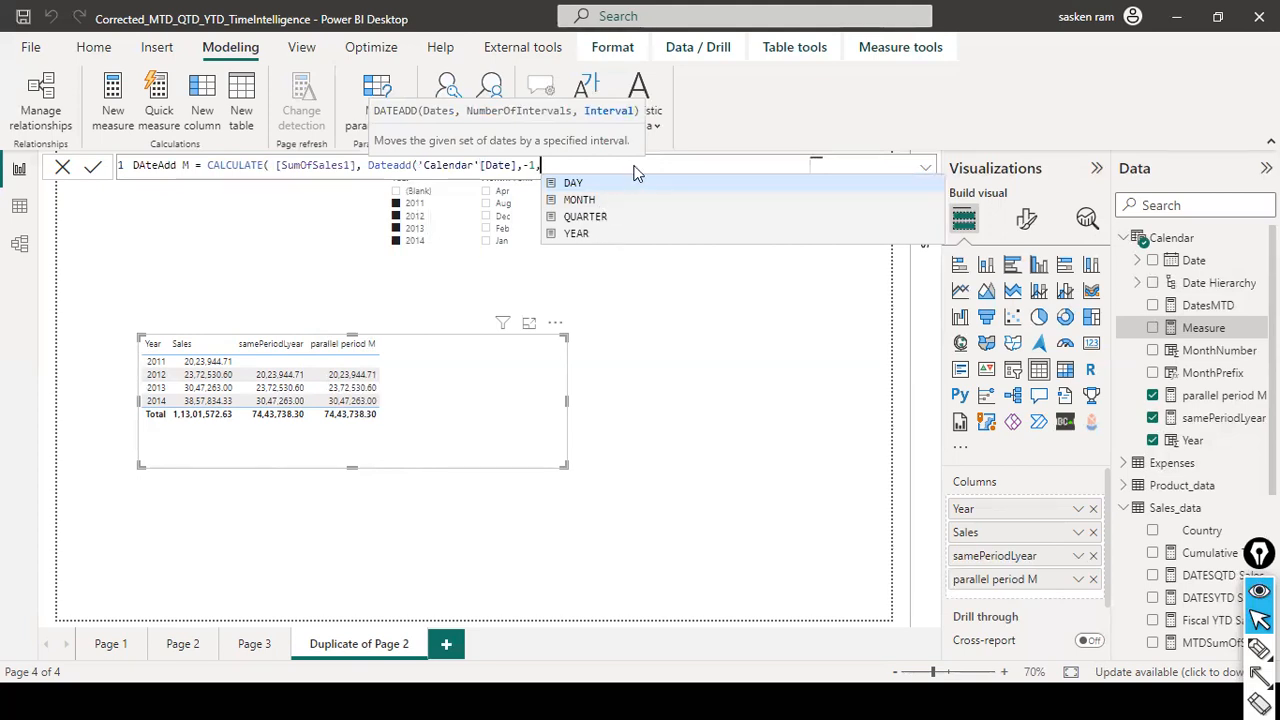
{"action": "left_click", "coordinate": [580, 233]}
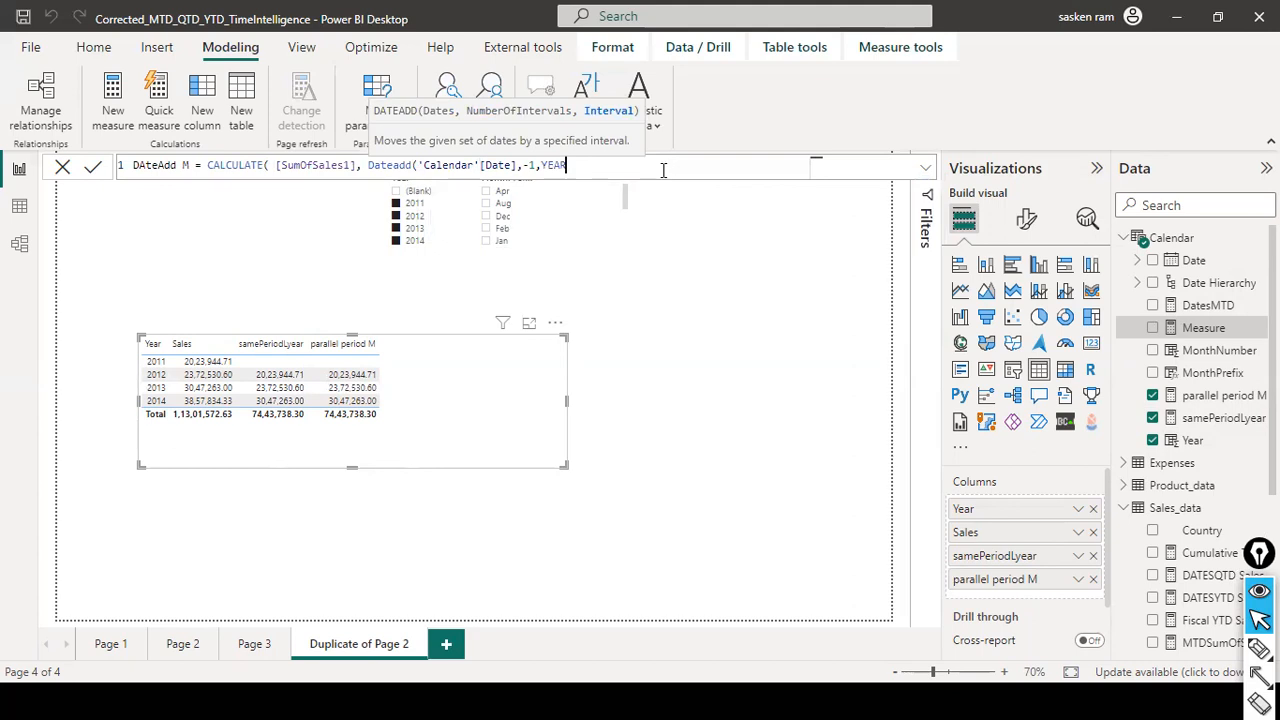
{"action": "type", "text": ")"}
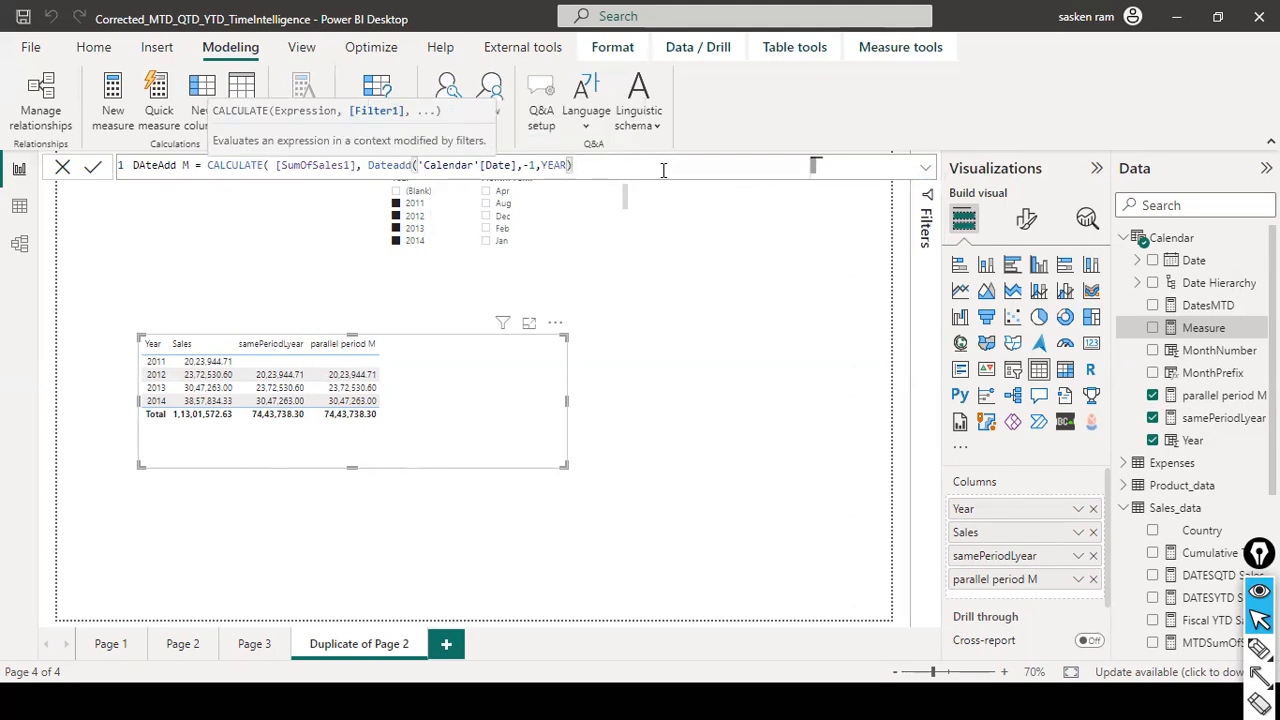
{"action": "type", "text": ")"}
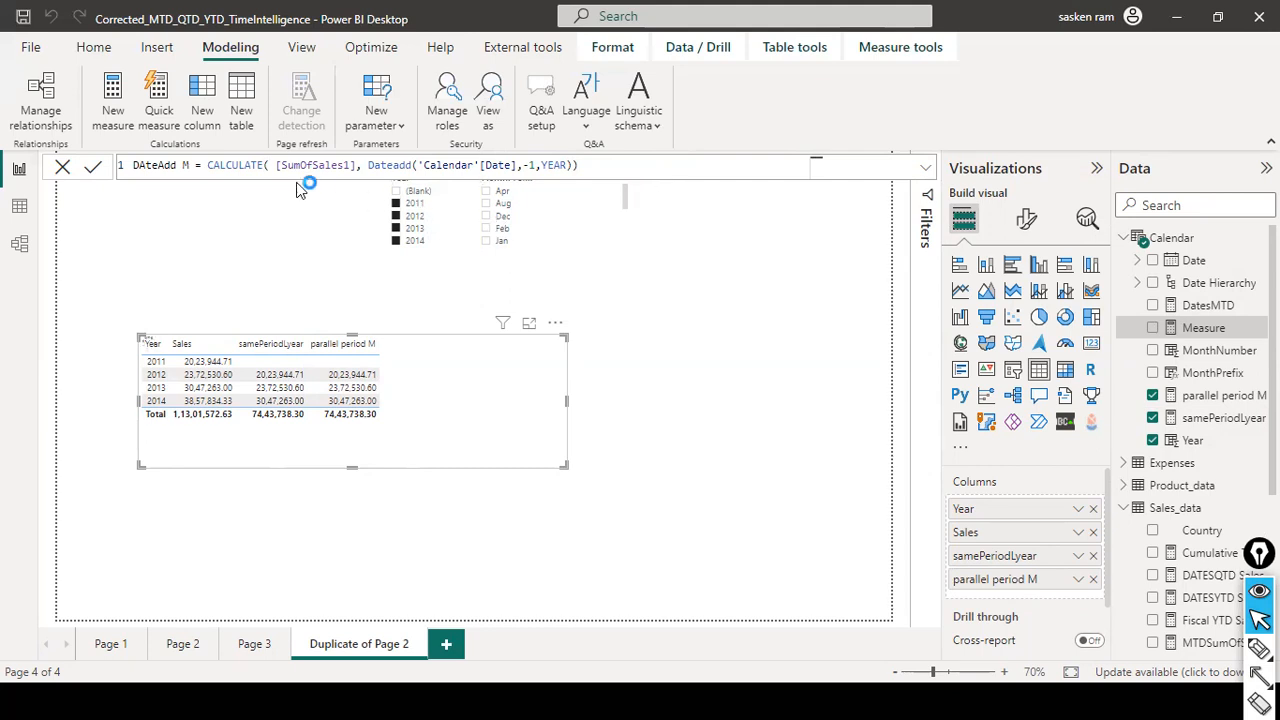
{"action": "key", "text": "Return"}
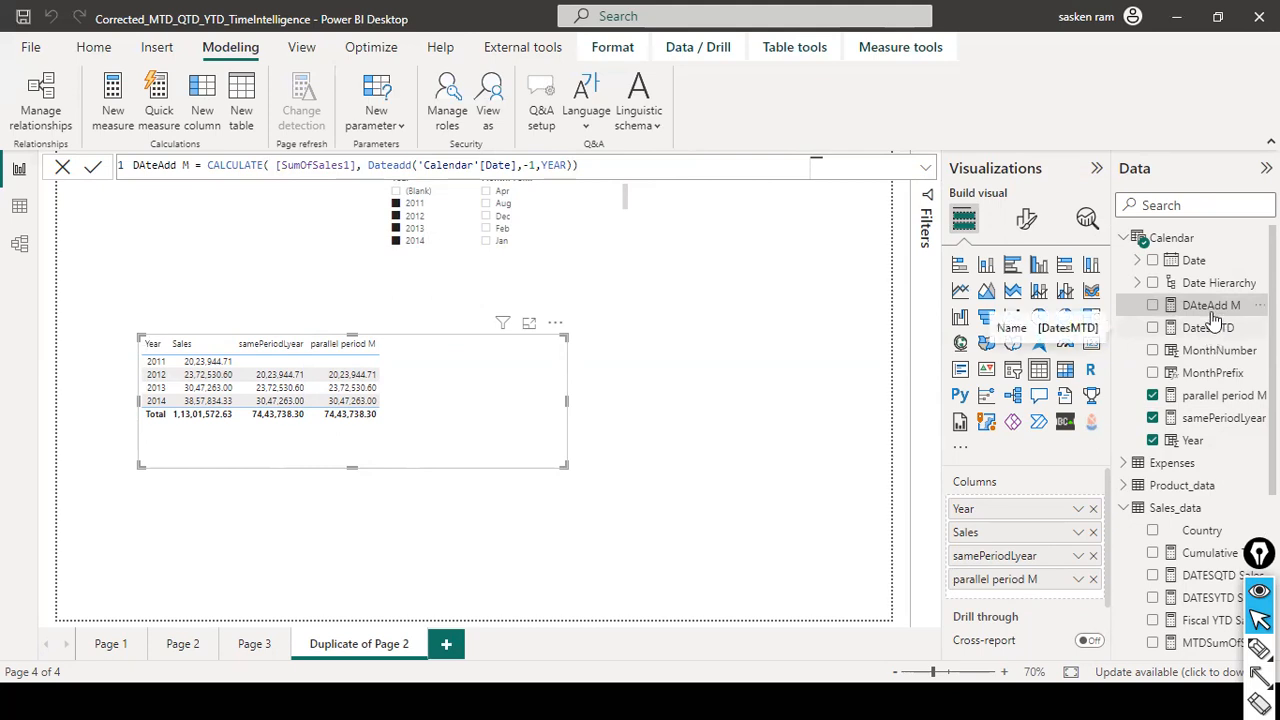
- Add the DAteAdd M measure to the yearly sales table and deselect the visual
{"action": "left_click_drag", "start_coordinate": [640, 232], "coordinate": [514, 366]}
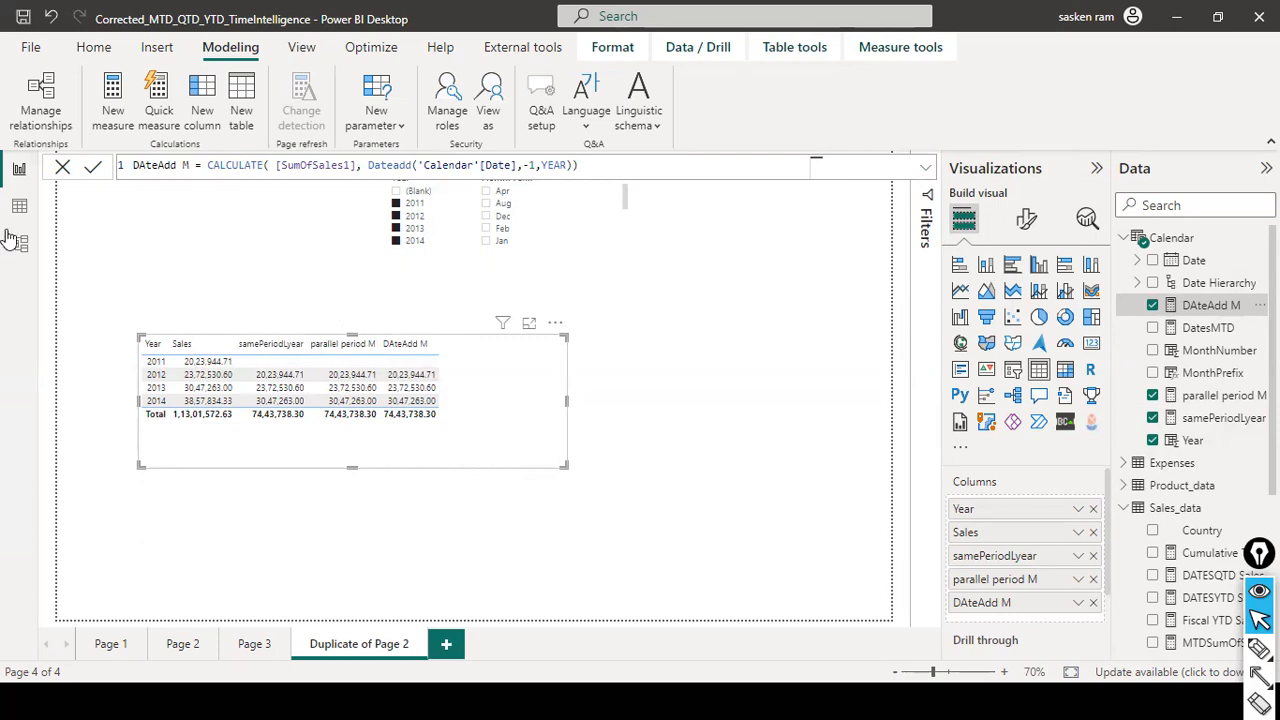
{"action": "type", "text": "-"}
{"action": "left_click", "coordinate": [800, 412]}
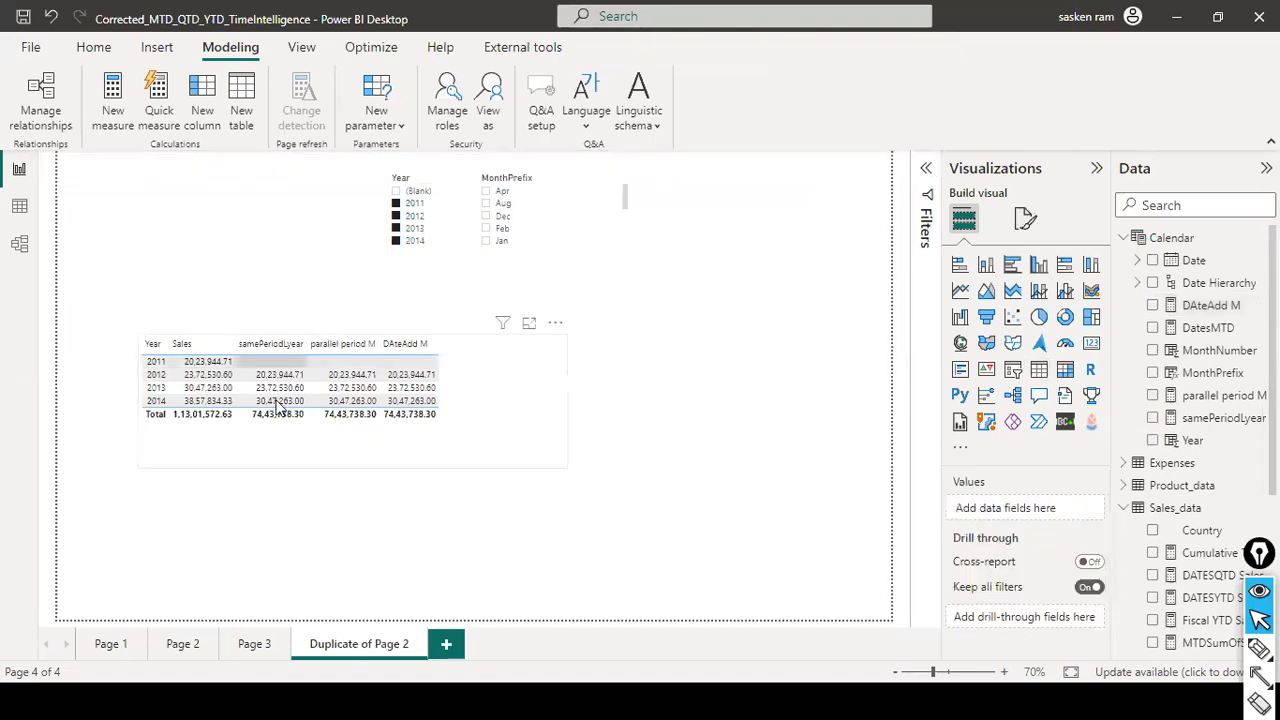